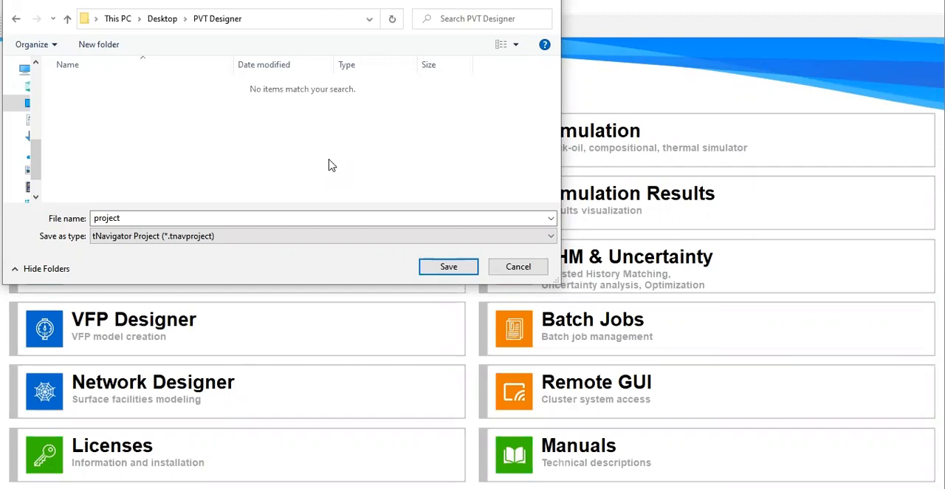
Step: Save the new PVT project under a new file name in the PVT Designer folder on the desktop
double_click(131, 217)
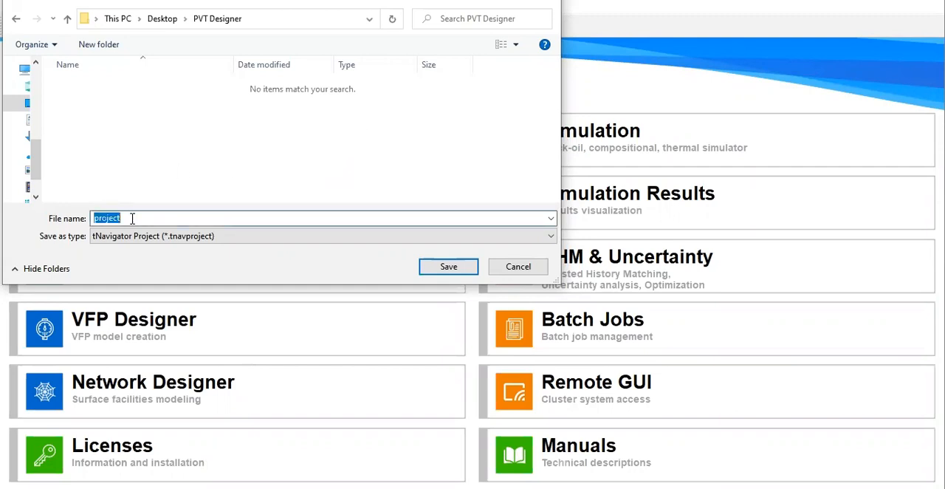
text(Co)
click(452, 267)
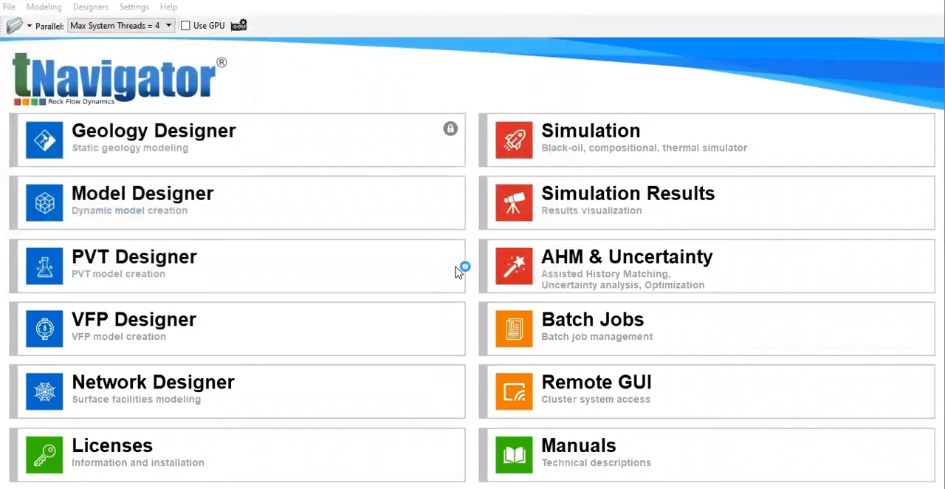
mouse_move(456, 272)
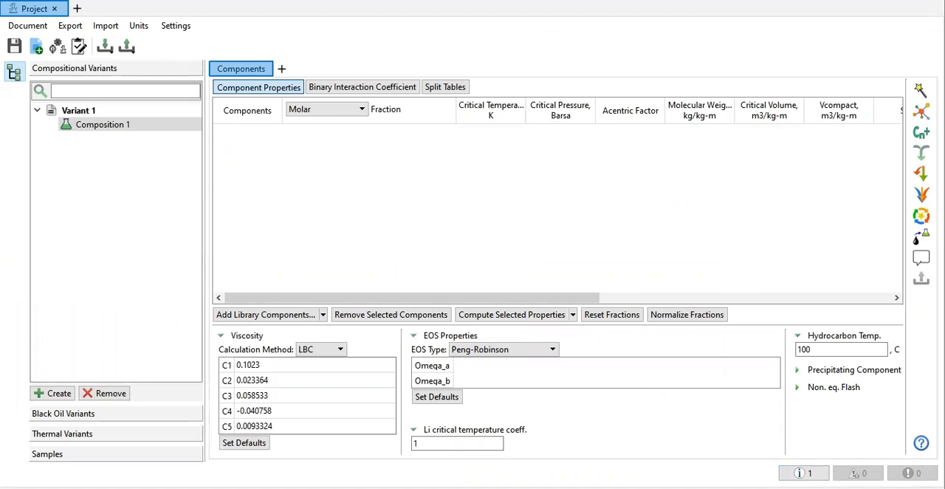
Step: Switch to the Excel workbook and rename component N to N2 in cell A7 of the PVT Input sheet
click(561, 487)
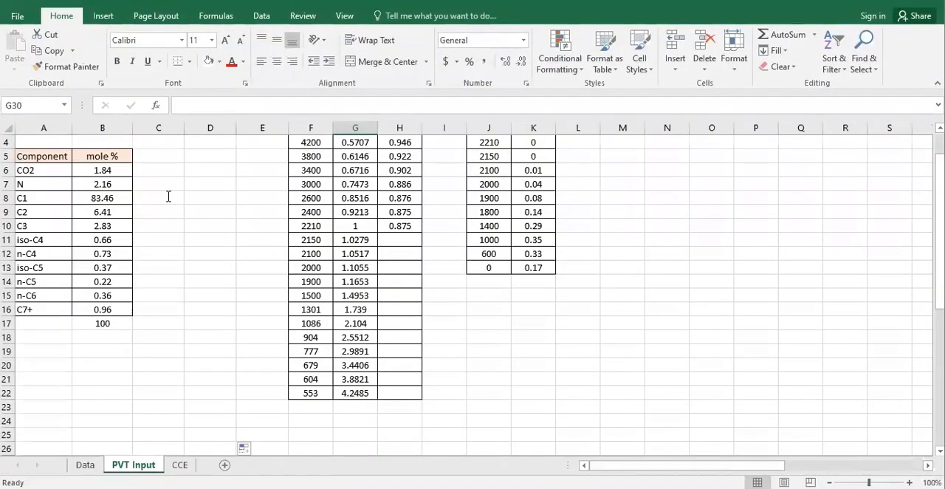
click(217, 173)
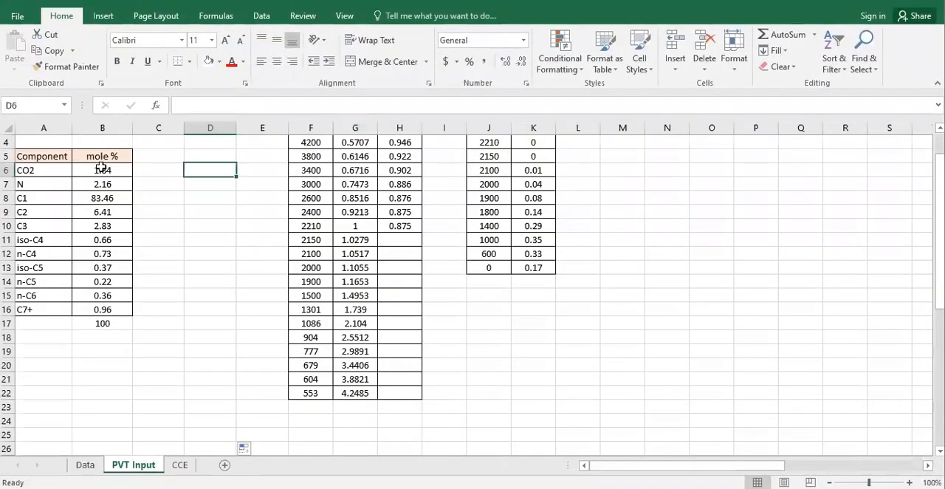
click(60, 171)
drag(60, 171, 61, 184)
double_click(61, 184)
text(2)
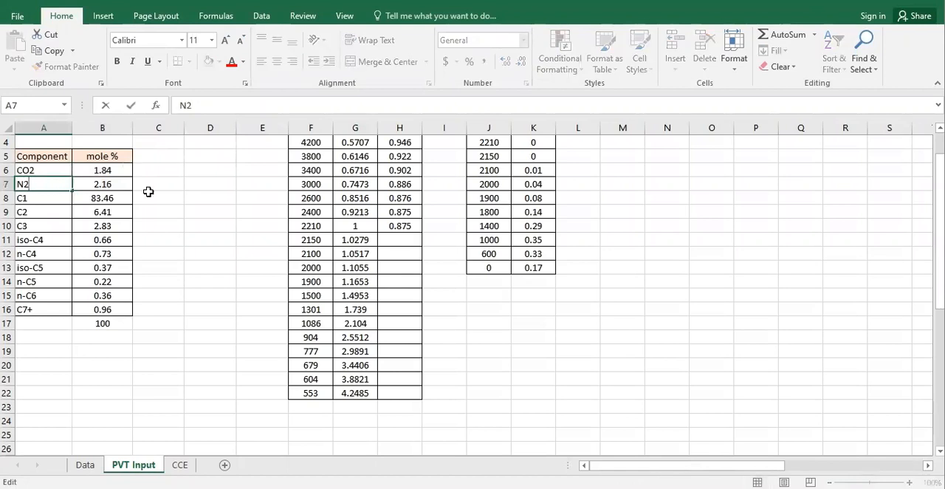
click(179, 209)
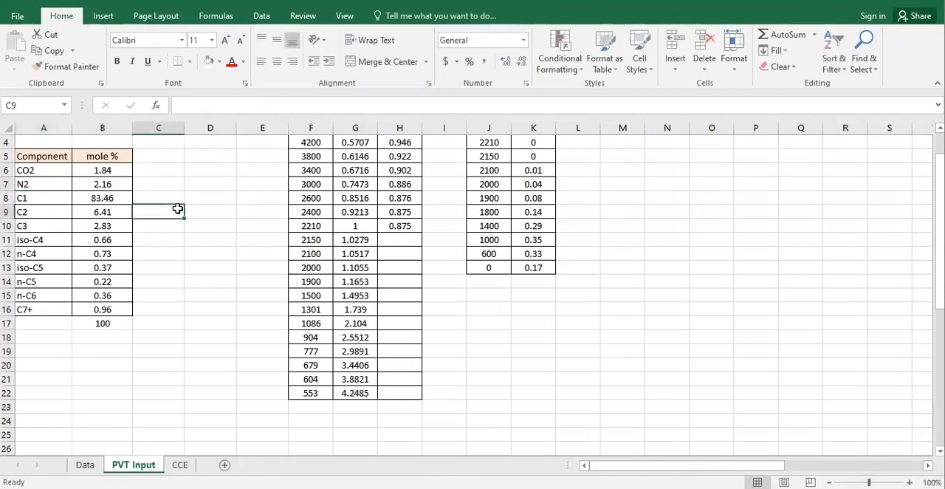
Step: Review the component list from C1 down to C7+ and the reservoir pressure on the PVT Input sheet
drag(61, 194, 48, 231)
click(44, 239)
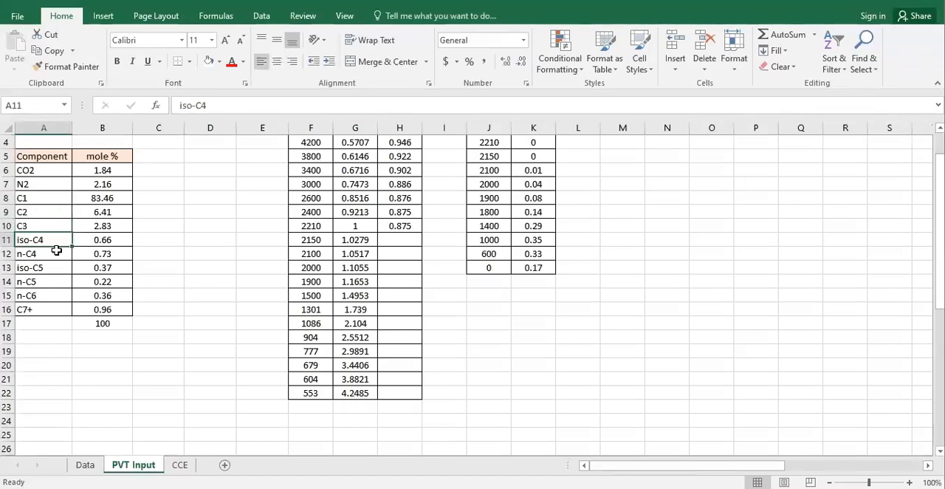
click(64, 254)
drag(50, 268, 52, 297)
click(50, 306)
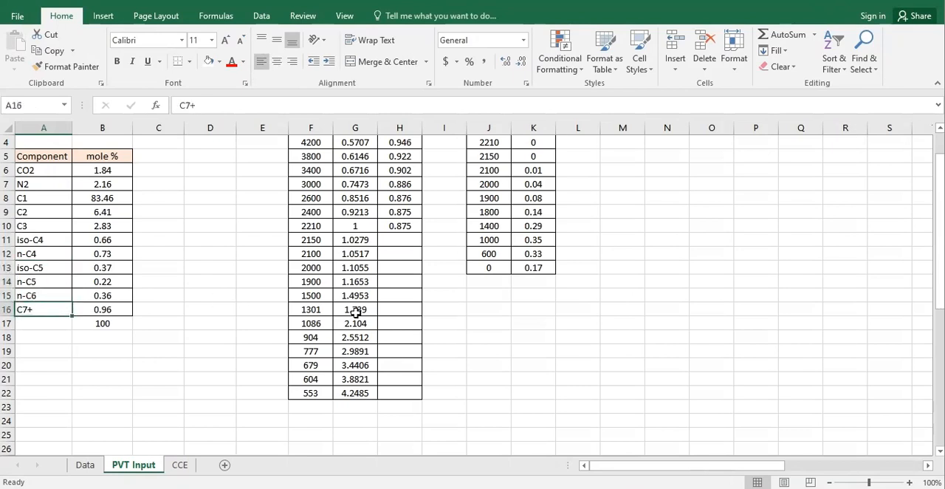
scroll(523, 278, up, 1)
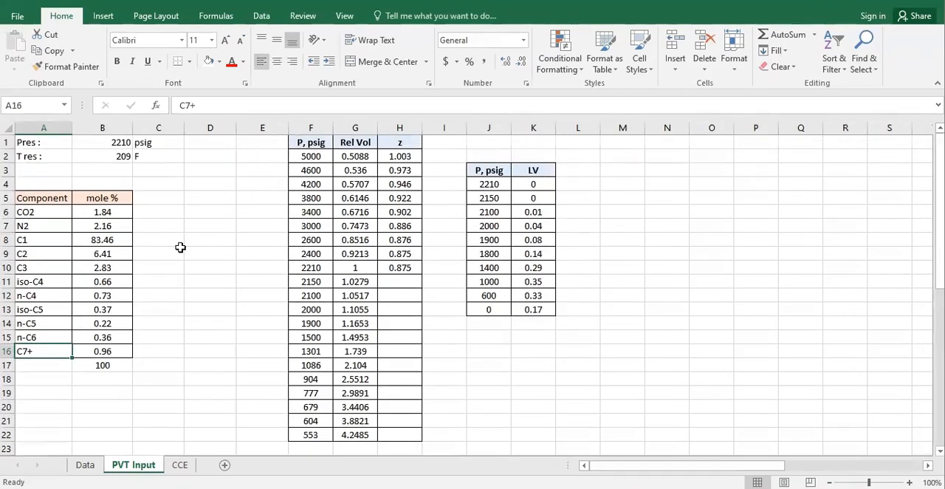
click(121, 146)
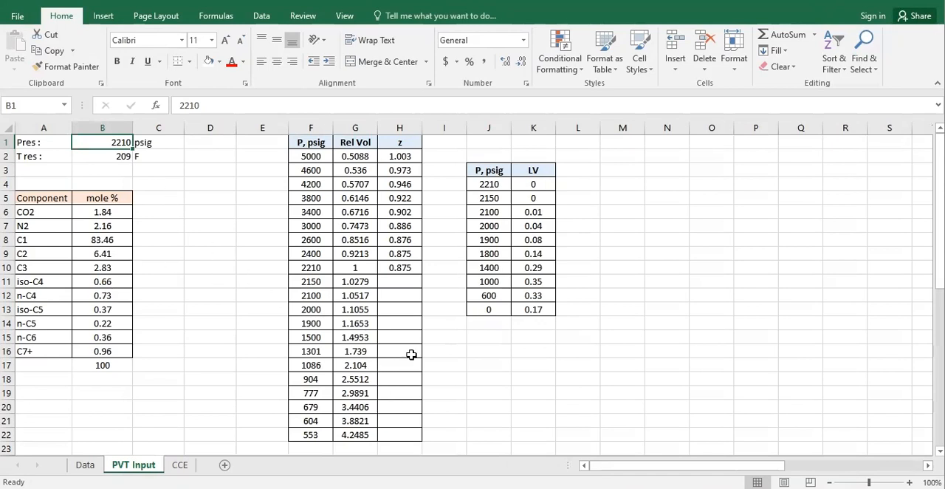
Step: Switch to tNavigator and add the library components N2, CO2, C1, C2, C3, IC4, NC4, IC5, NC5 and C6 to the composition
mouse_move(615, 448)
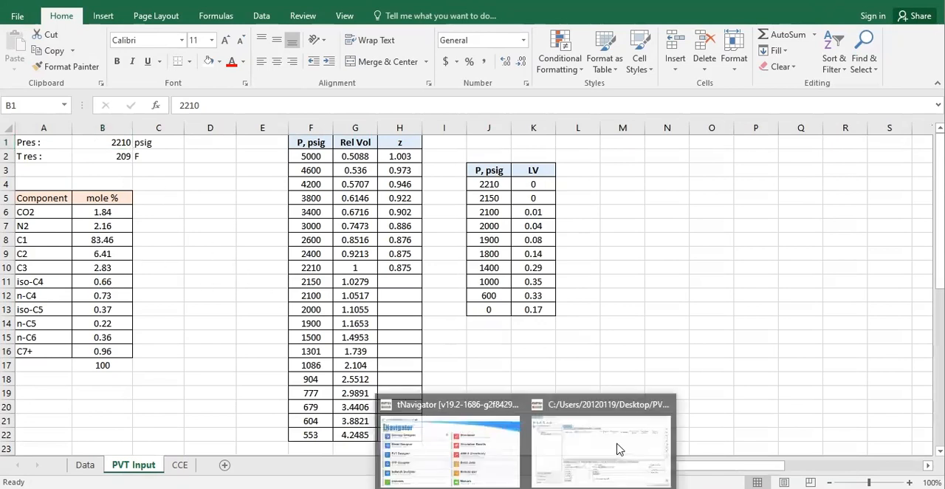
click(569, 438)
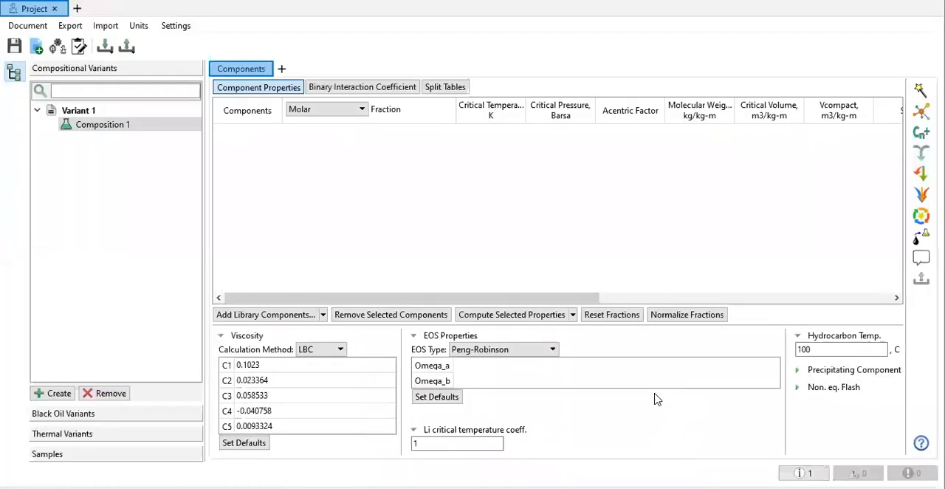
click(305, 317)
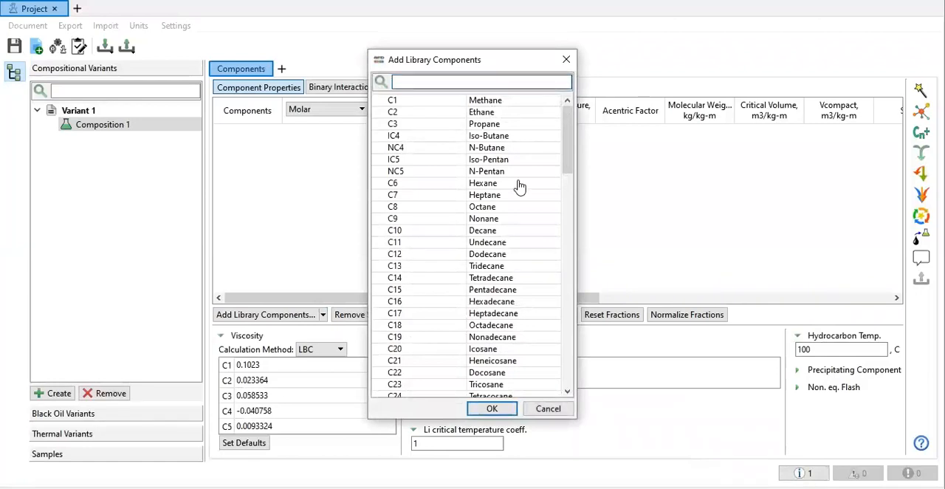
scroll(520, 186, down, 20)
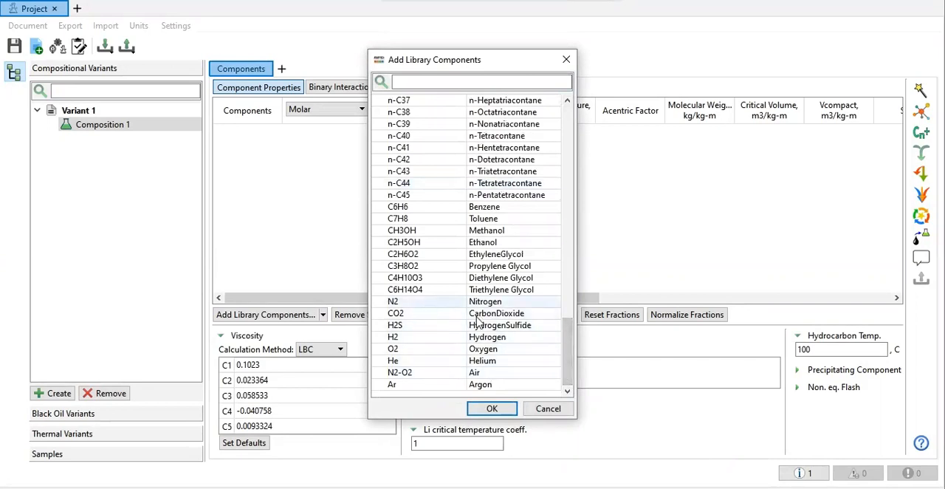
drag(460, 304, 460, 316)
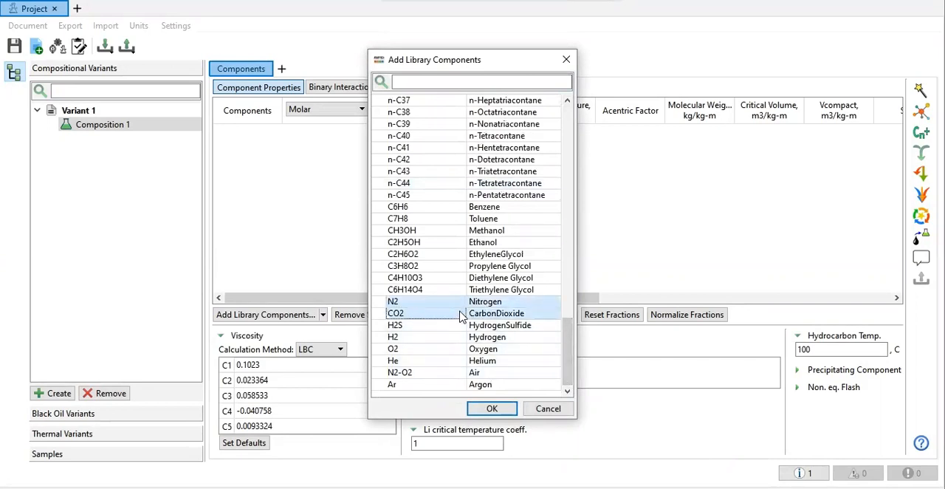
click(381, 314)
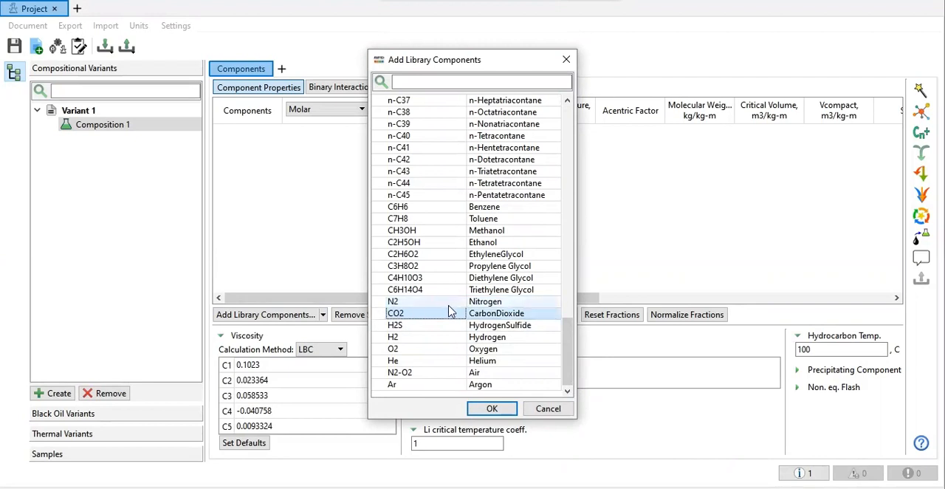
drag(438, 305, 439, 315)
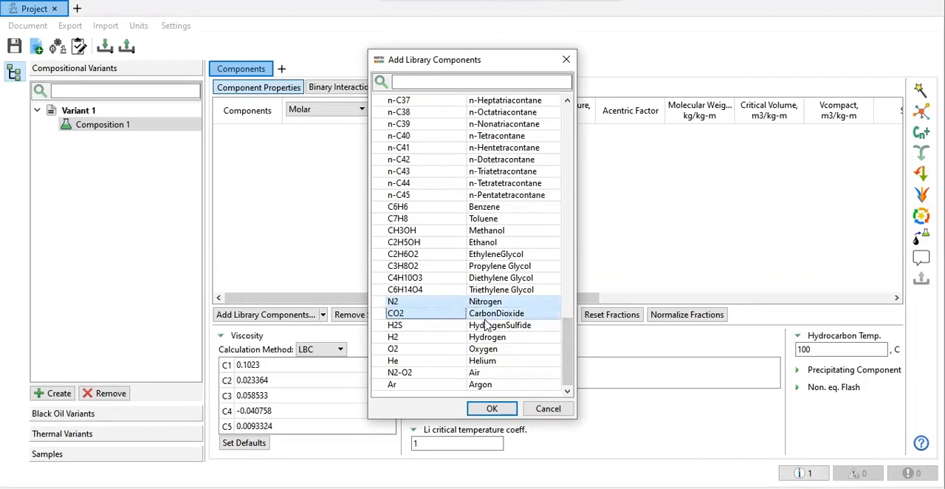
scroll(500, 303, up, 20)
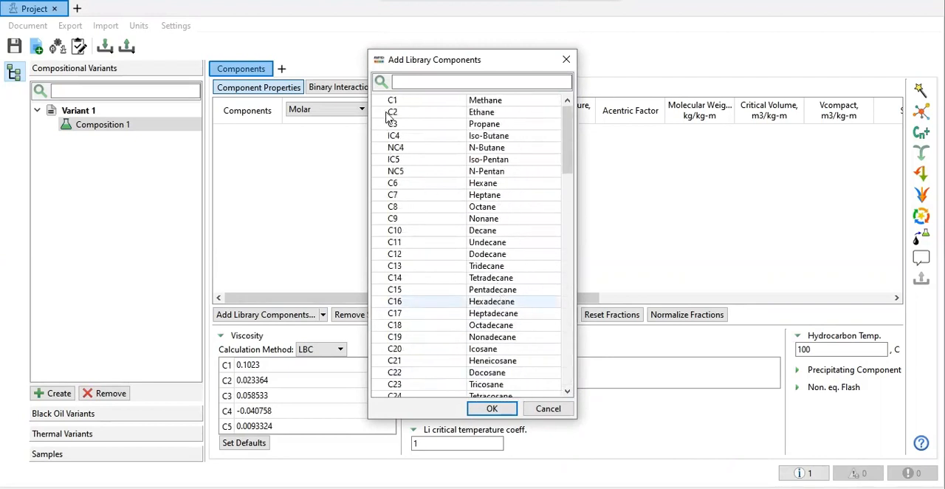
drag(406, 100, 411, 191)
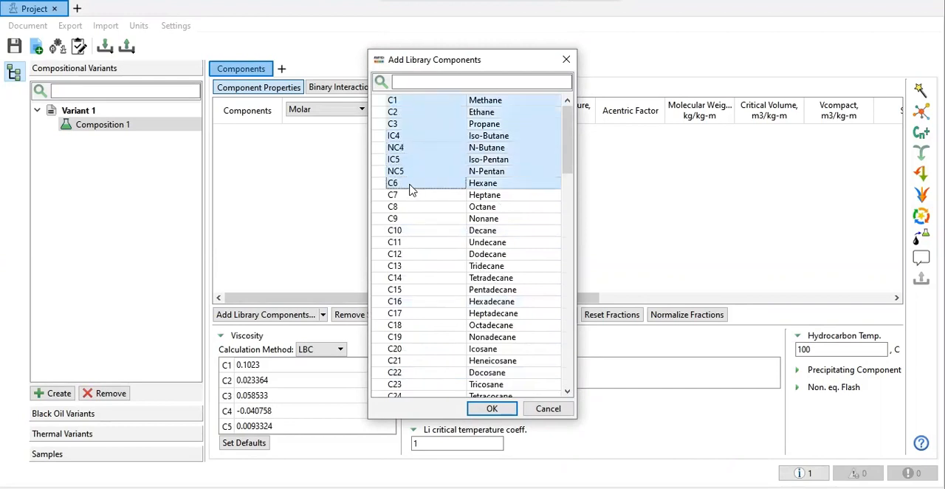
click(492, 409)
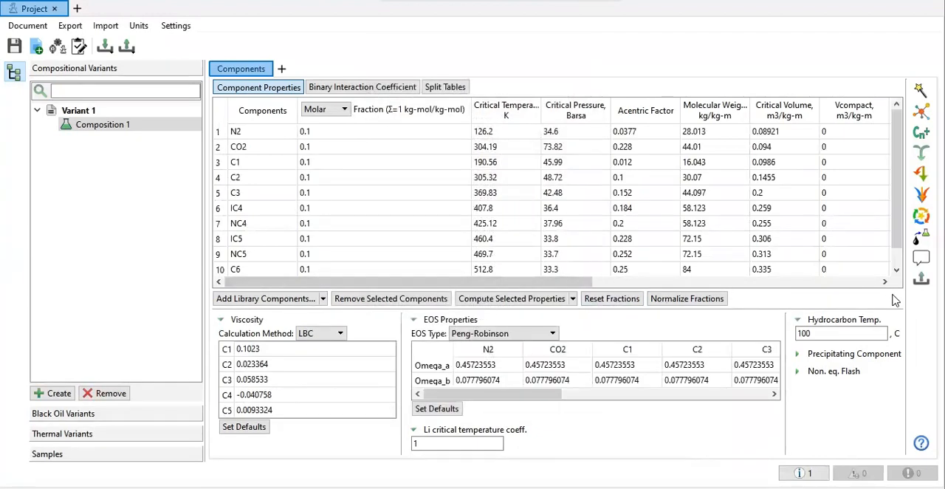
click(896, 270)
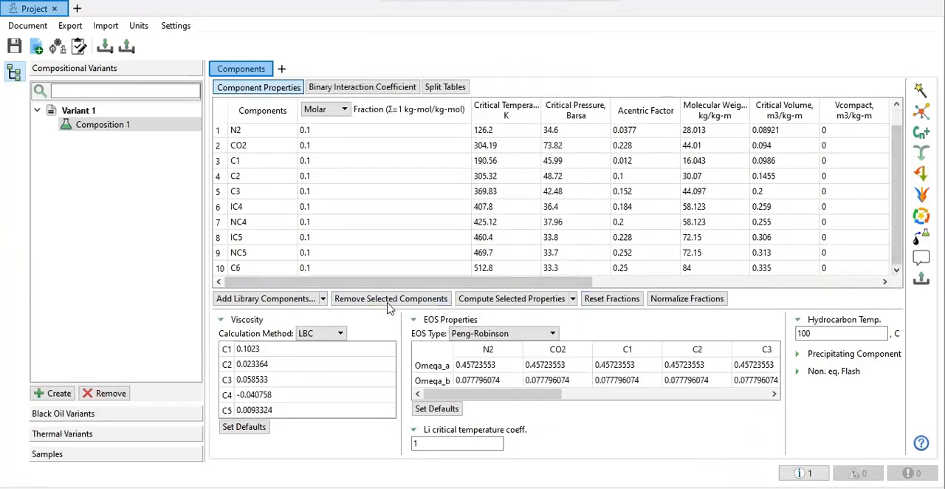
Step: Check the component list in Excel, return to tNavigator and name a new correlation-based user component C7+
click(559, 487)
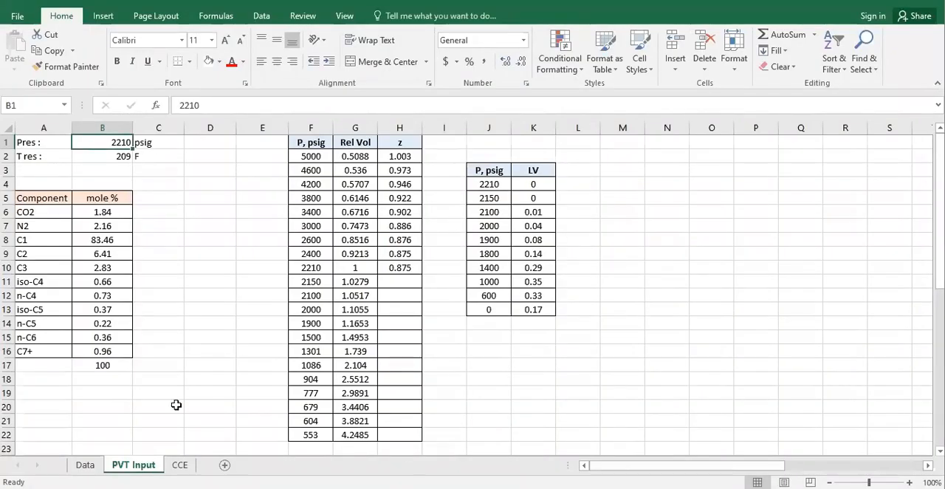
key(alt+Tab)
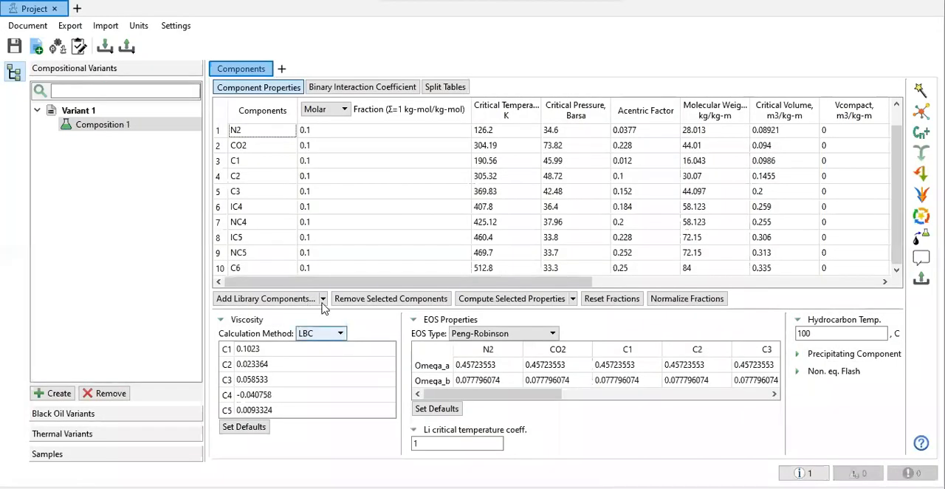
click(322, 301)
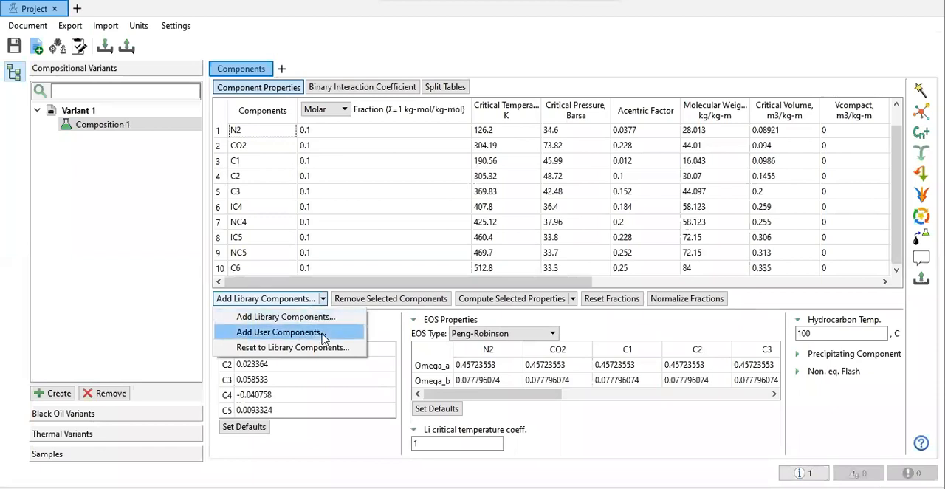
click(320, 333)
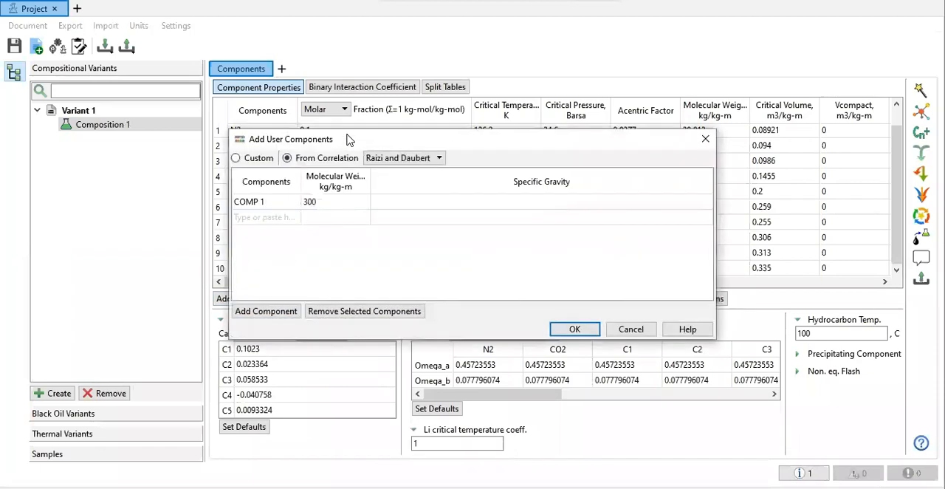
double_click(268, 206)
text(C)
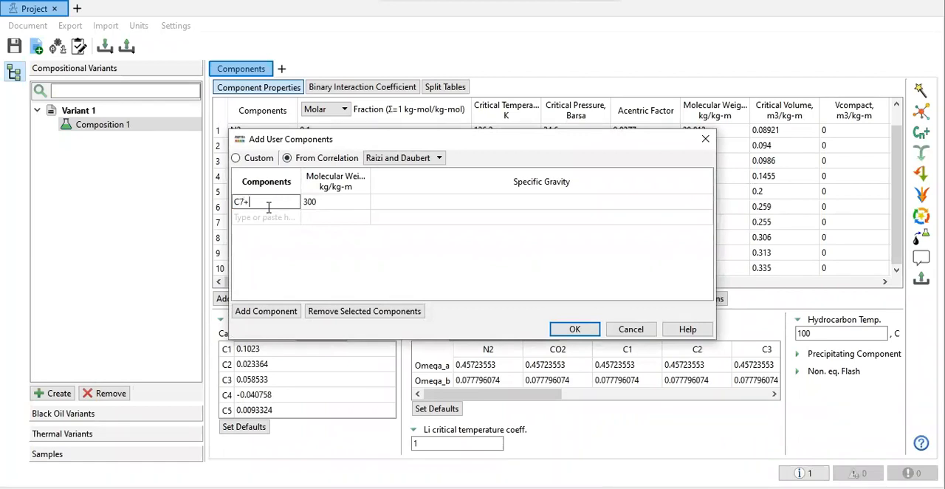
text(7+)
drag(370, 177, 405, 179)
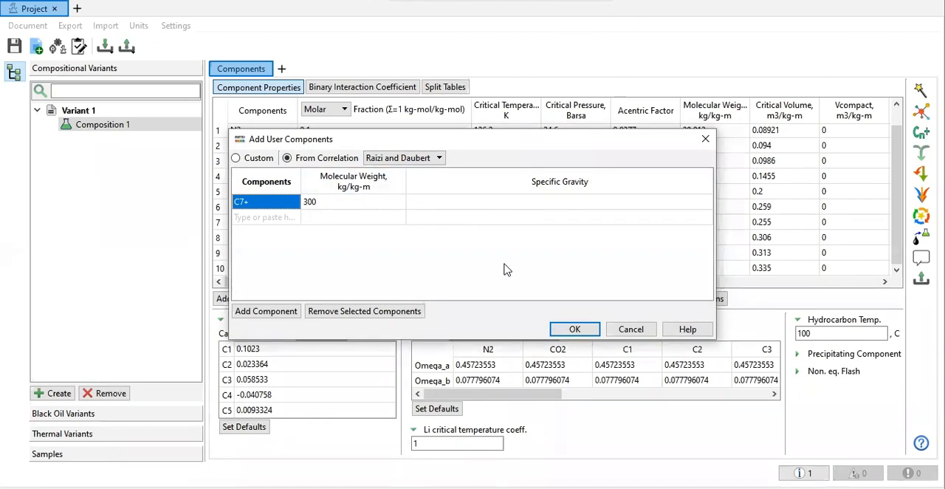
Step: Set C7+ to a molecular weight of 123 and a specific gravity of 0.7485, and add it to the composition
double_click(397, 198)
text(123)
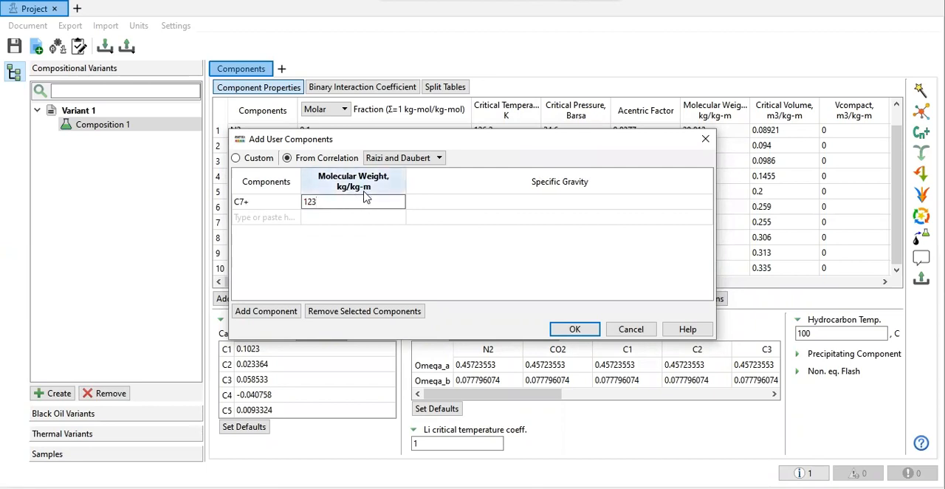
click(441, 202)
text(0.)
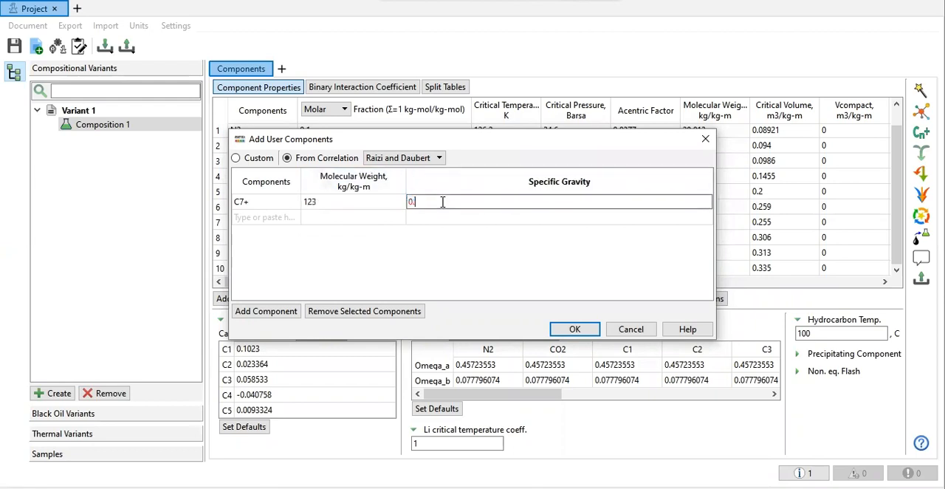
key(Return)
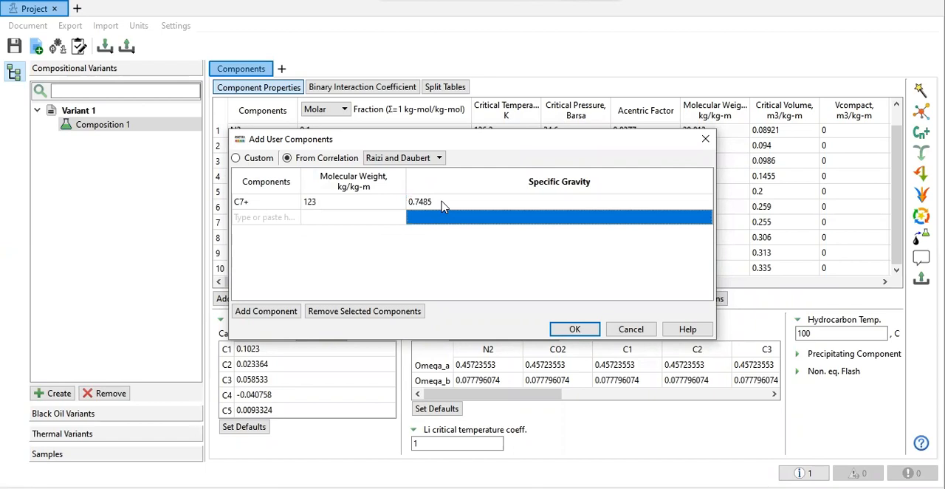
click(573, 329)
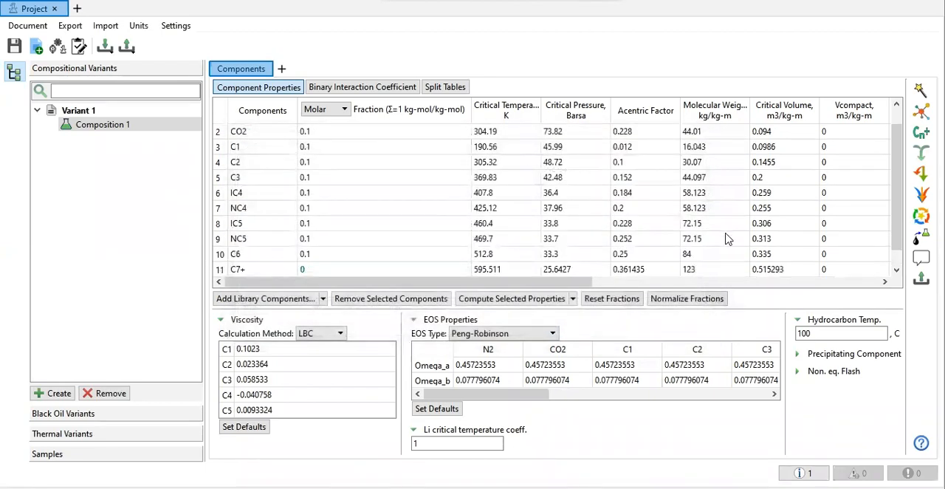
Step: Check the composition units in the Excel sheet and set the component fraction type in tNavigator to % Molar
scroll(724, 239, down, 1)
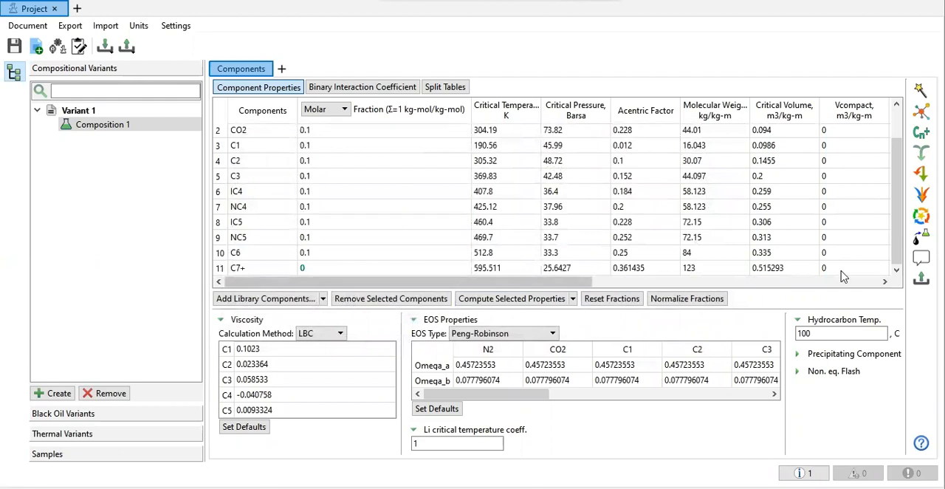
click(336, 133)
click(333, 150)
click(331, 194)
click(340, 159)
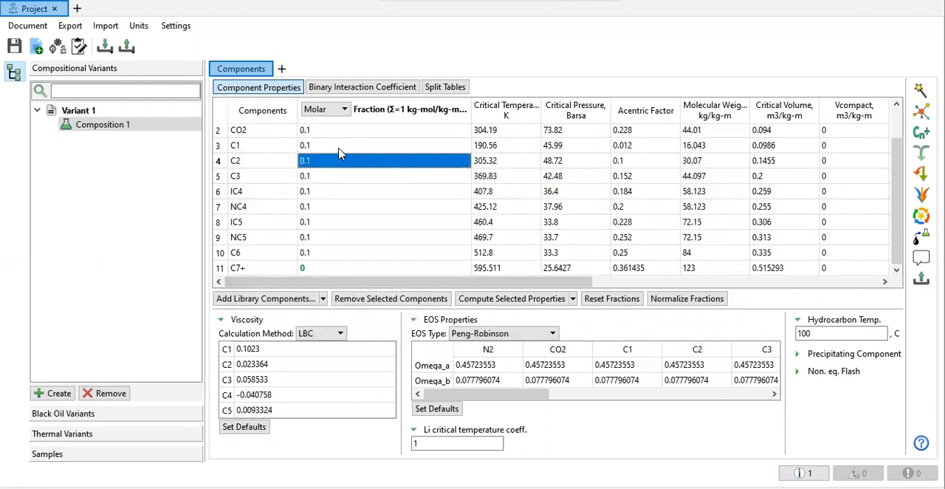
click(332, 113)
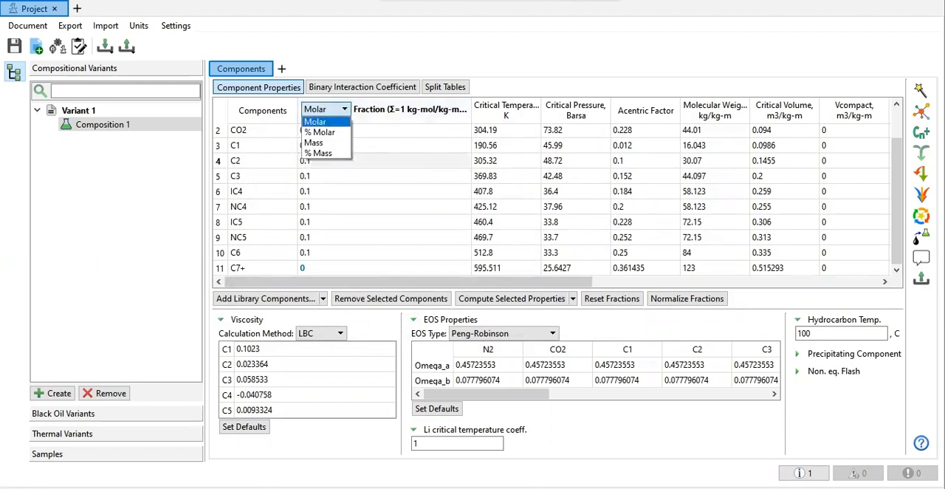
click(557, 488)
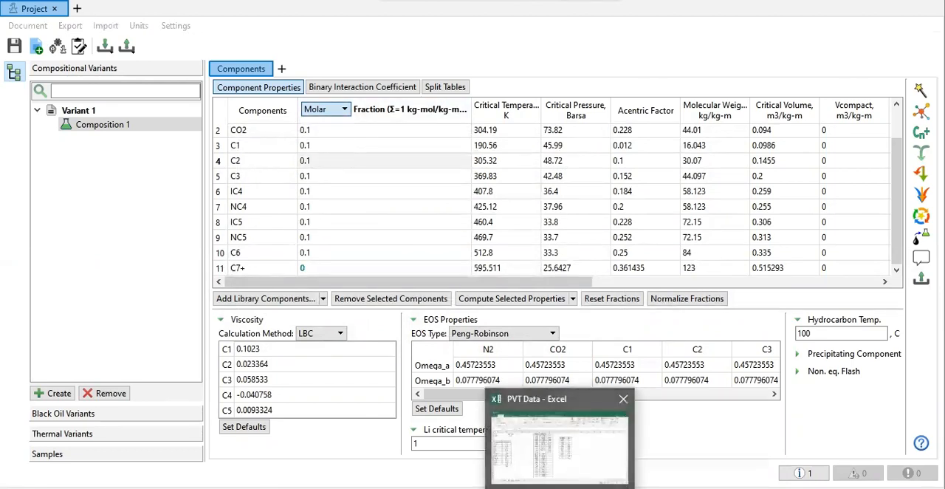
click(558, 443)
click(557, 488)
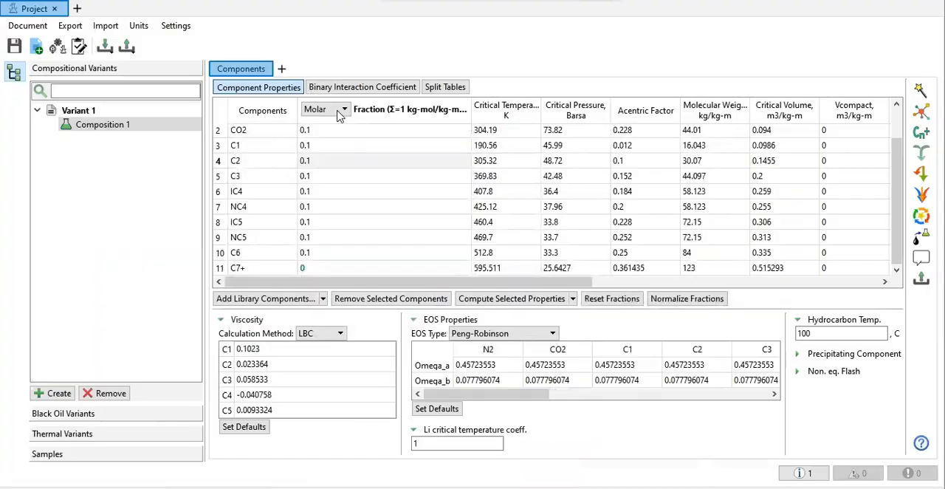
click(340, 110)
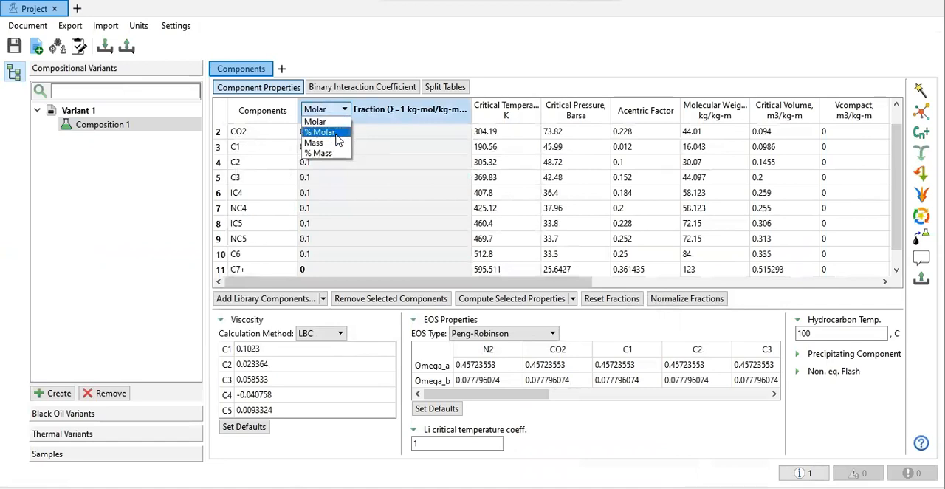
click(322, 132)
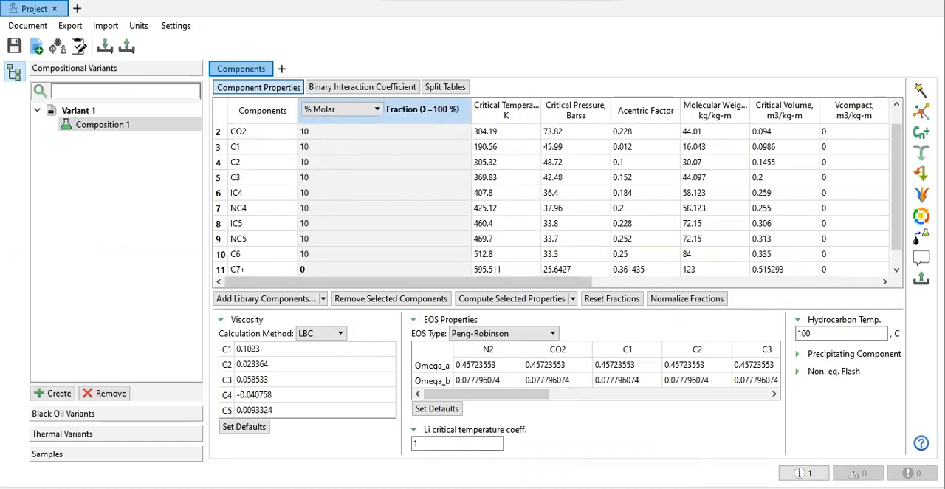
Step: Switch to Excel and reorder the component table so that the N2 row with its mole % precedes CO2
scroll(561, 185, up, 1)
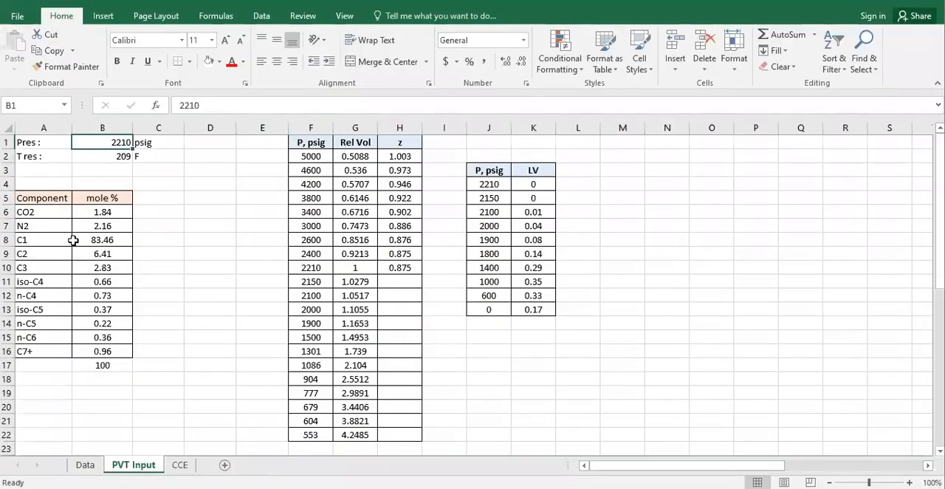
click(44, 226)
click(98, 235)
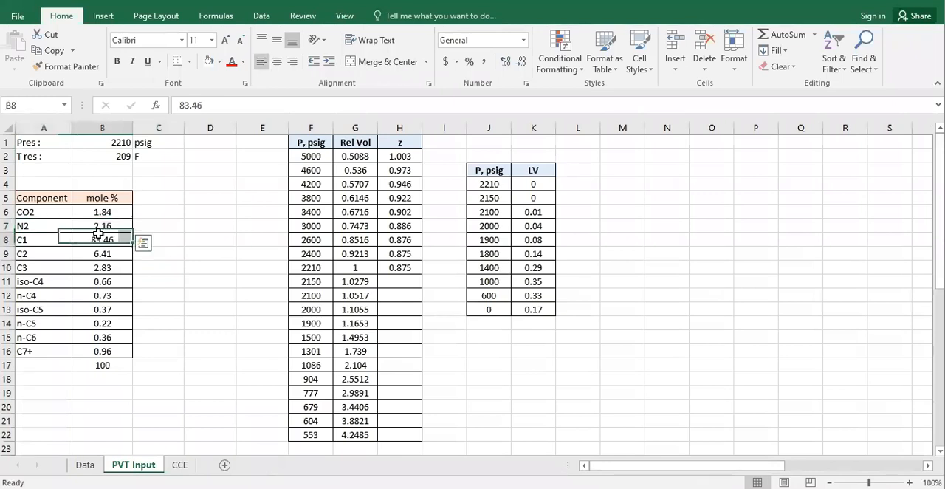
drag(53, 224, 243, 216)
drag(169, 202, 102, 221)
click(193, 221)
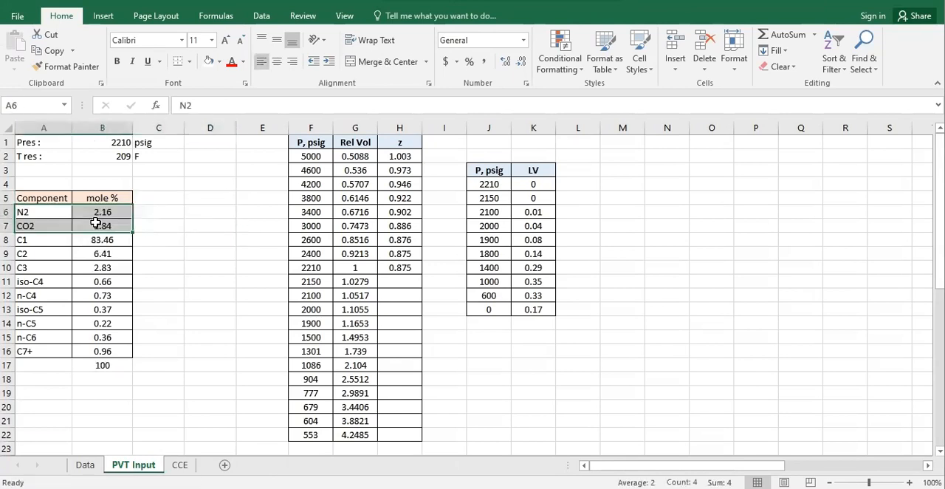
Step: Check the SUM(B6:B16) formula below the mole % column and apply all borders to its cell
double_click(112, 369)
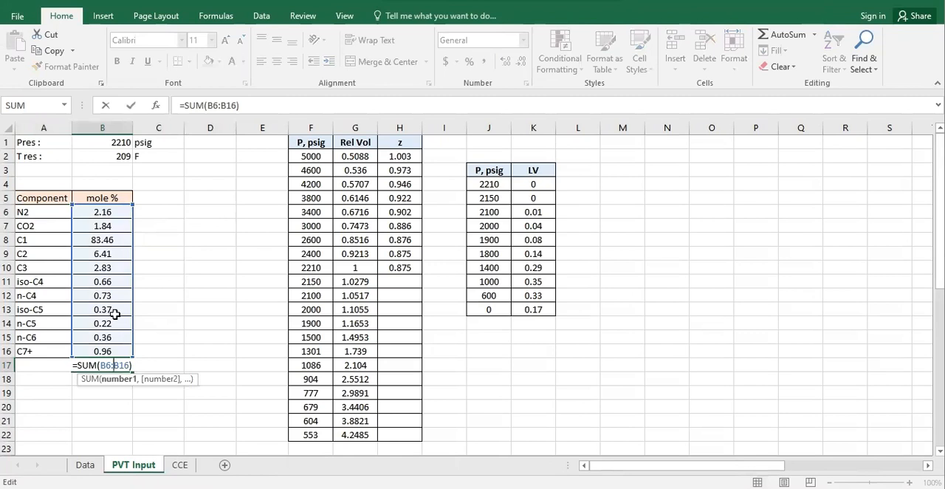
key(Return)
click(103, 364)
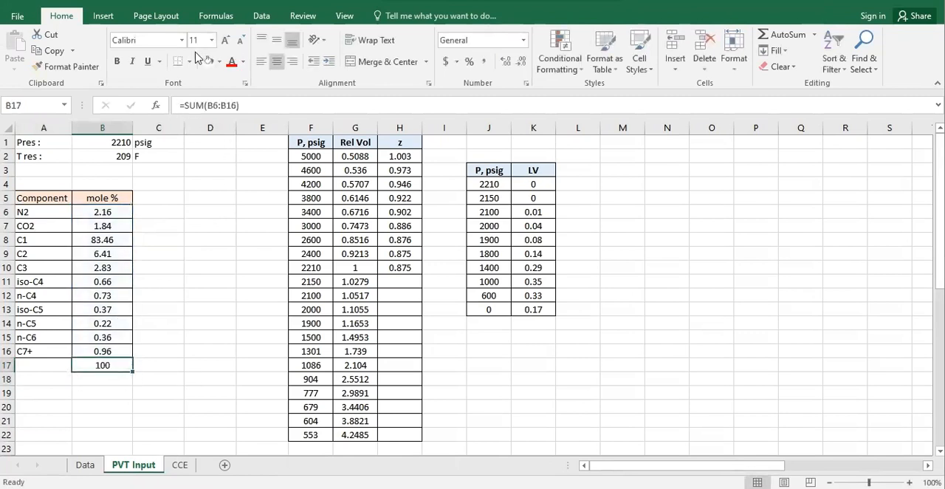
click(191, 61)
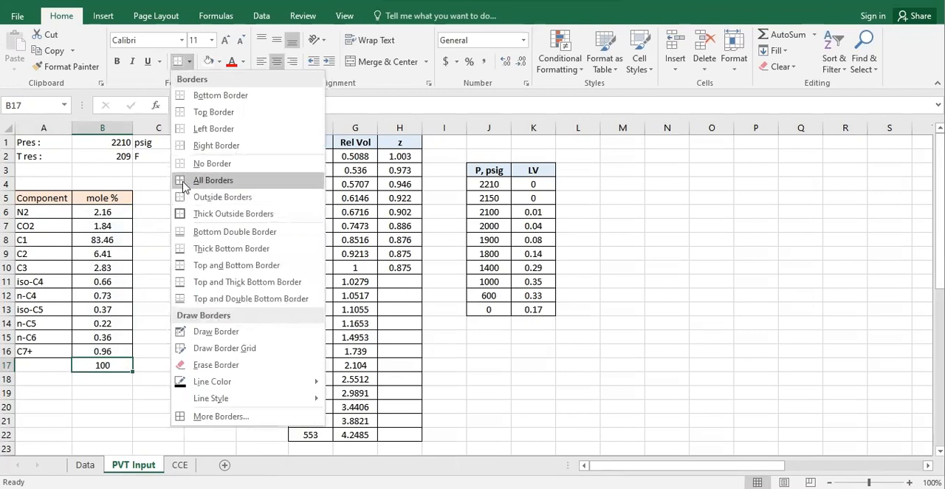
click(183, 186)
Step: Copy the mole % values in B6:B16 and paste them into tNavigator's % Molar fraction column, starting at N2
drag(108, 212, 122, 351)
key(ctrl+c)
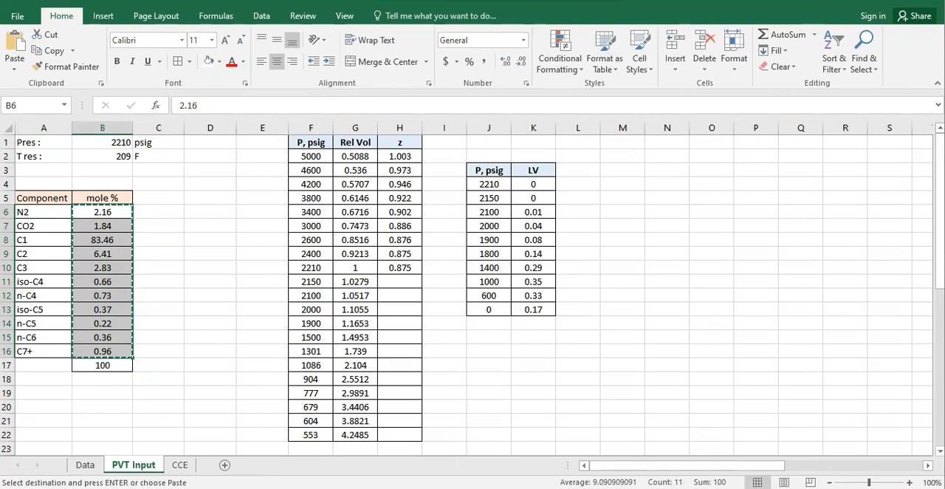
click(525, 487)
click(599, 446)
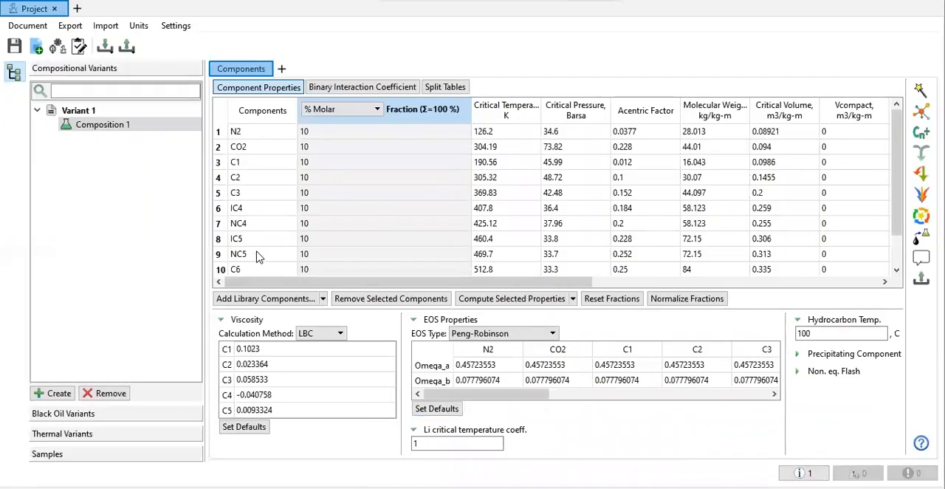
click(345, 134)
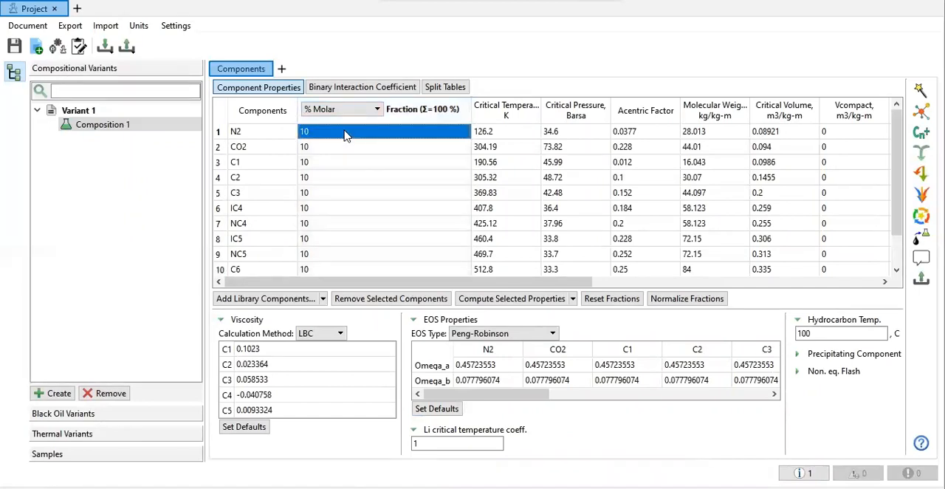
key(ctrl+v)
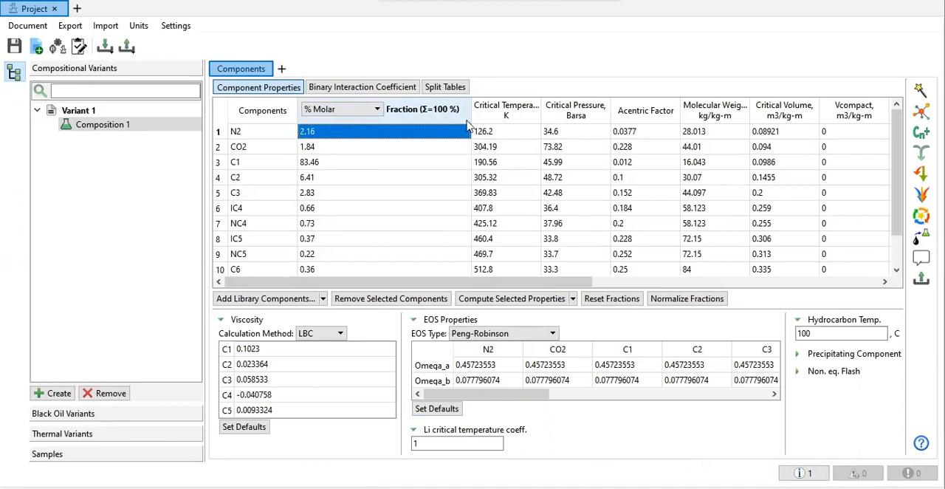
scroll(481, 188, down, 1)
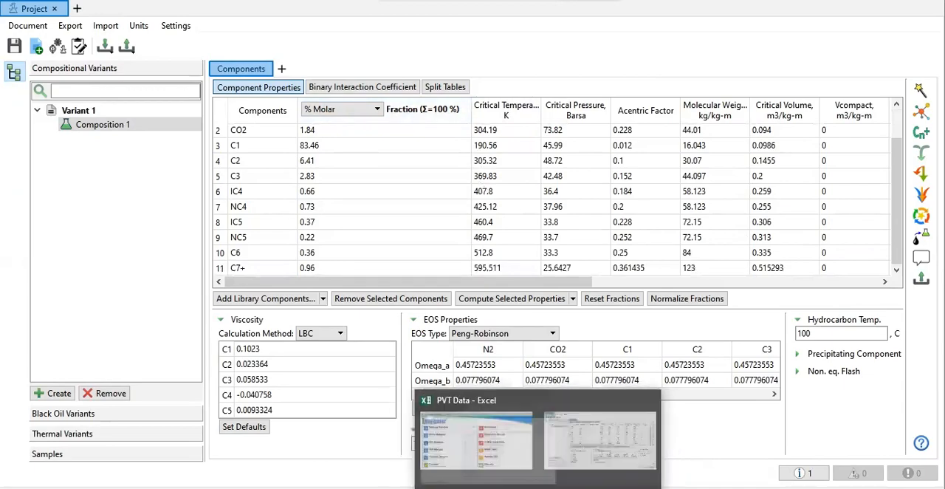
click(550, 487)
click(562, 487)
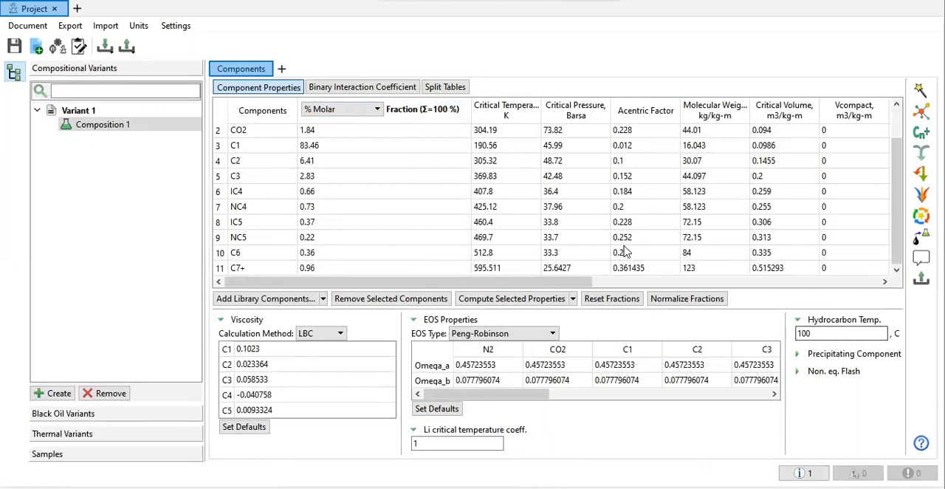
Step: Review the components' critical temperatures, critical pressures and acentric factors, and save the project
scroll(627, 250, up, 1)
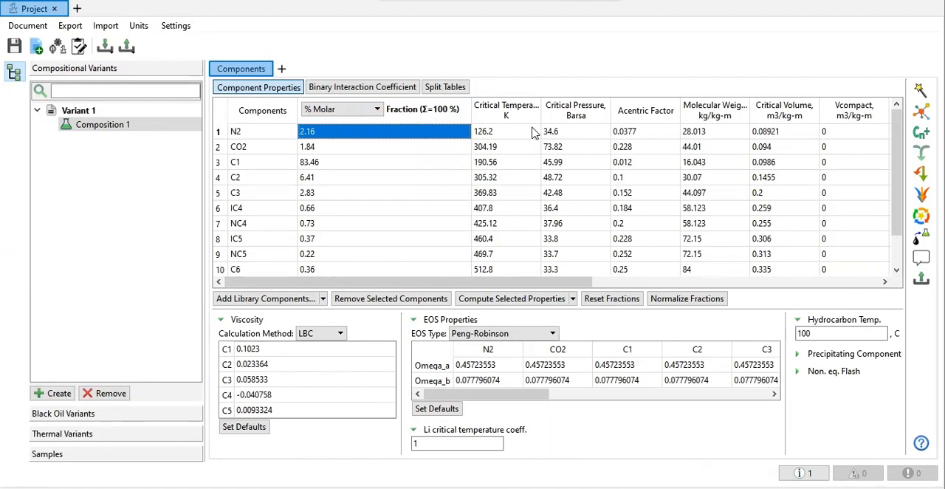
drag(525, 138, 660, 249)
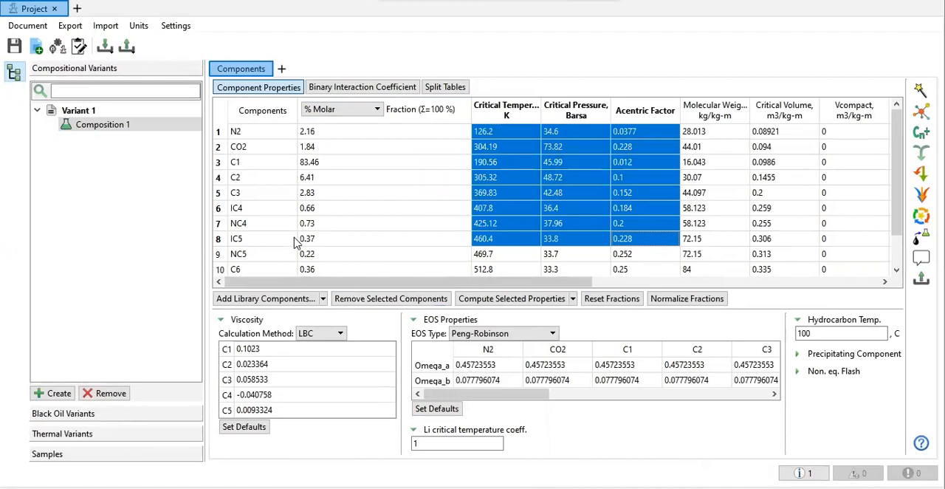
scroll(295, 243, down, 1)
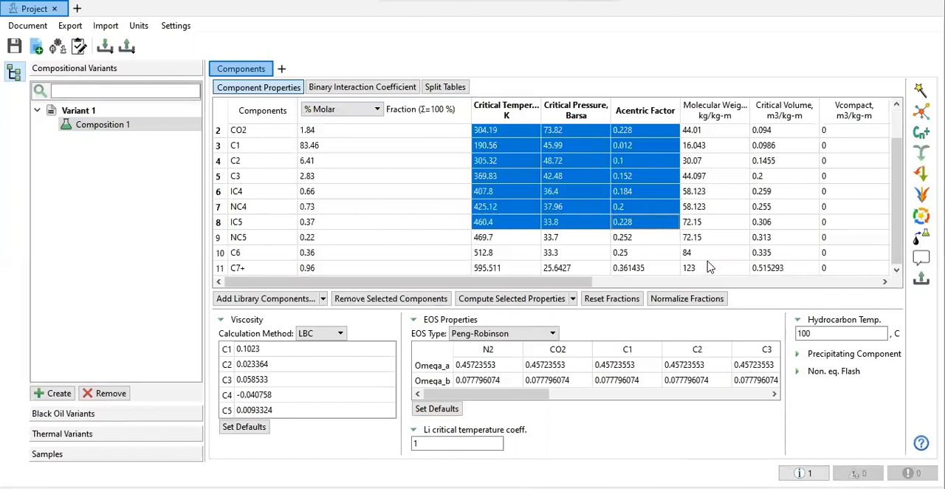
click(14, 46)
click(282, 69)
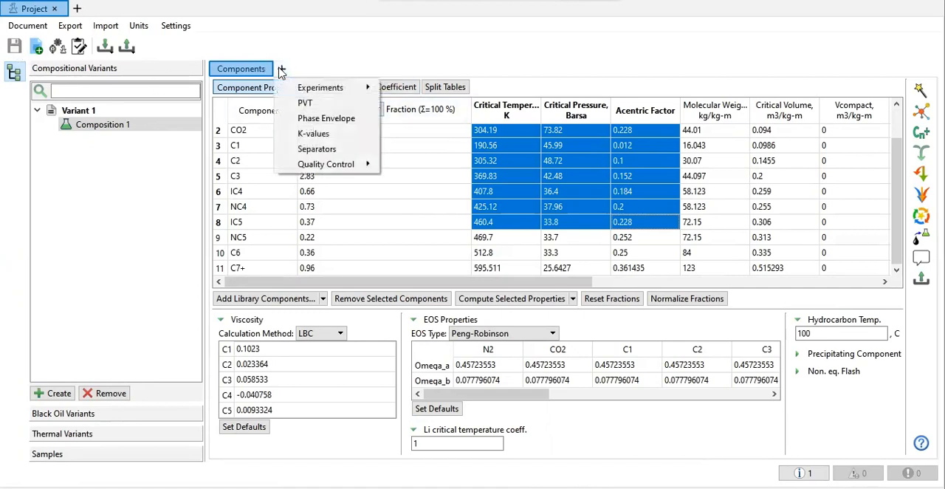
mouse_move(338, 89)
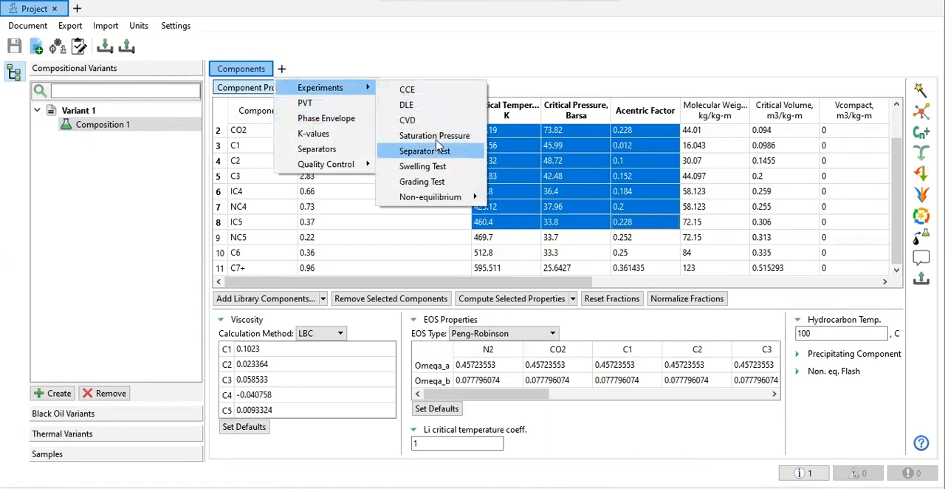
click(437, 137)
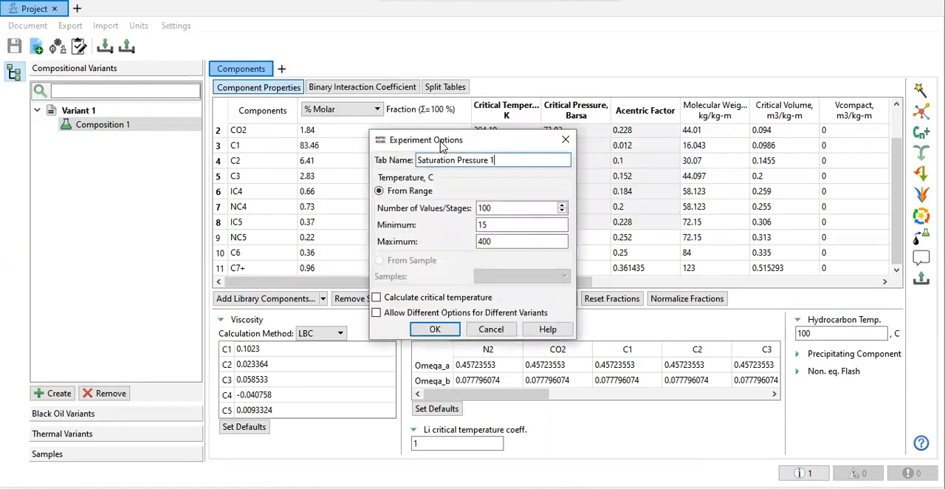
click(565, 140)
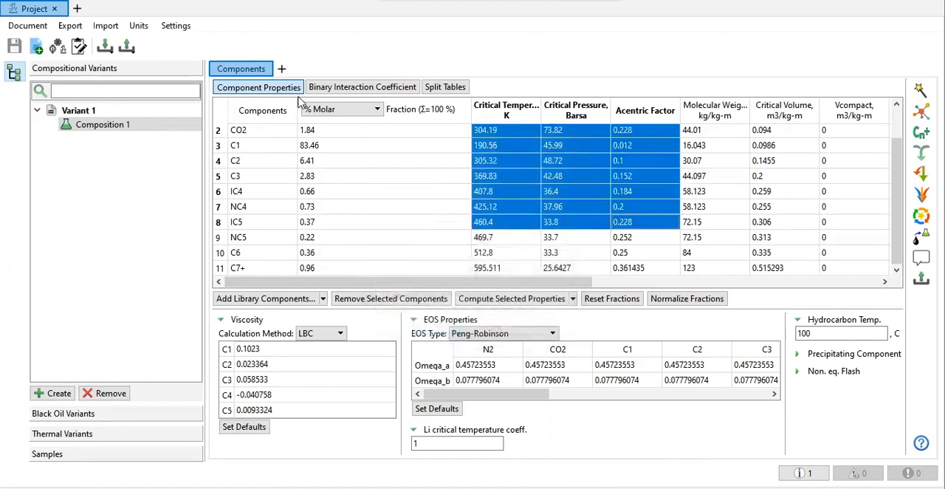
Step: Switch the project's unit system to FIELD
click(142, 28)
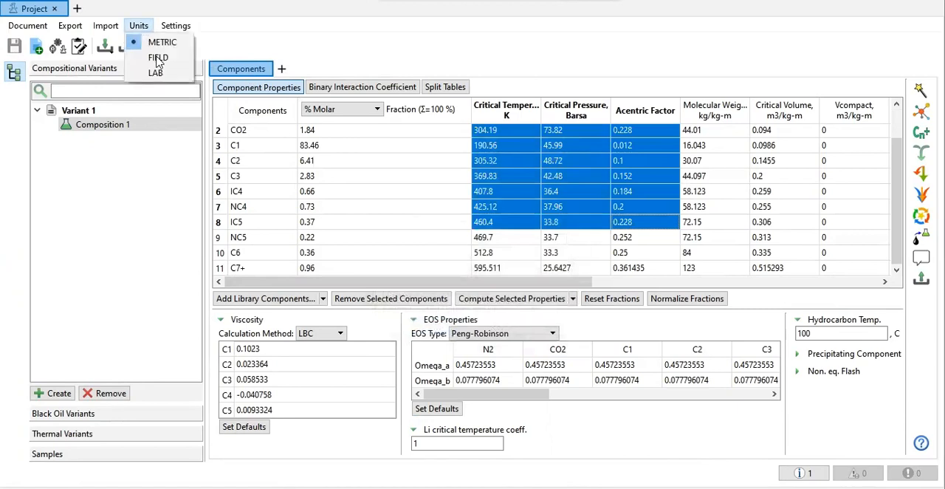
click(158, 59)
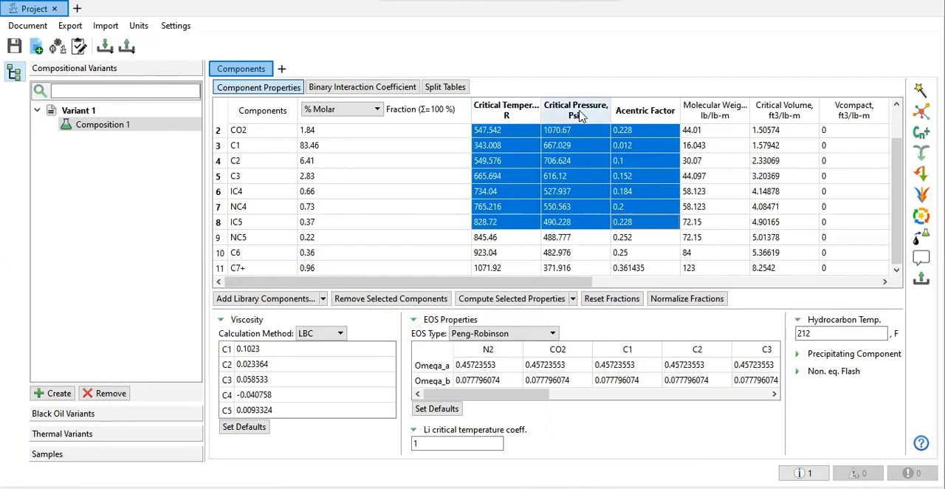
Step: Create an experiment named Saturation Pressure with a minimum temperature of -200 F and critical temperature calculation enabled
click(284, 69)
mouse_move(321, 87)
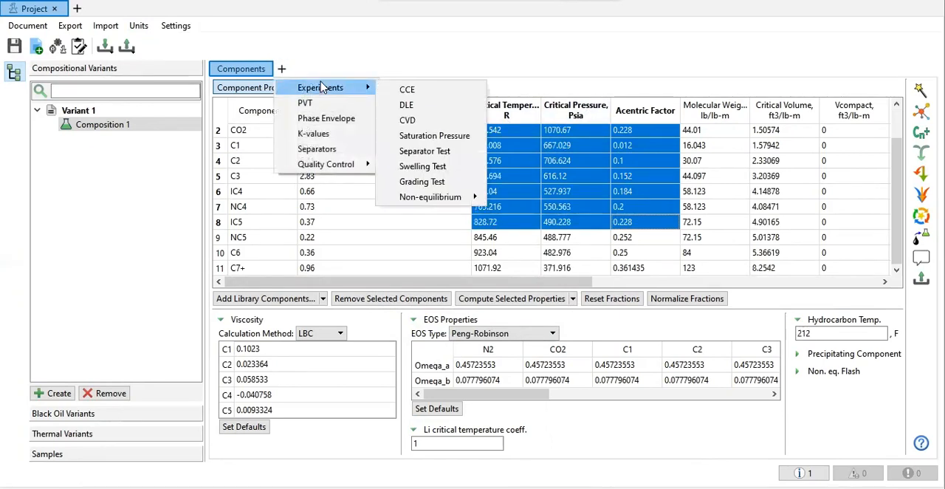
click(285, 70)
click(285, 69)
mouse_move(318, 87)
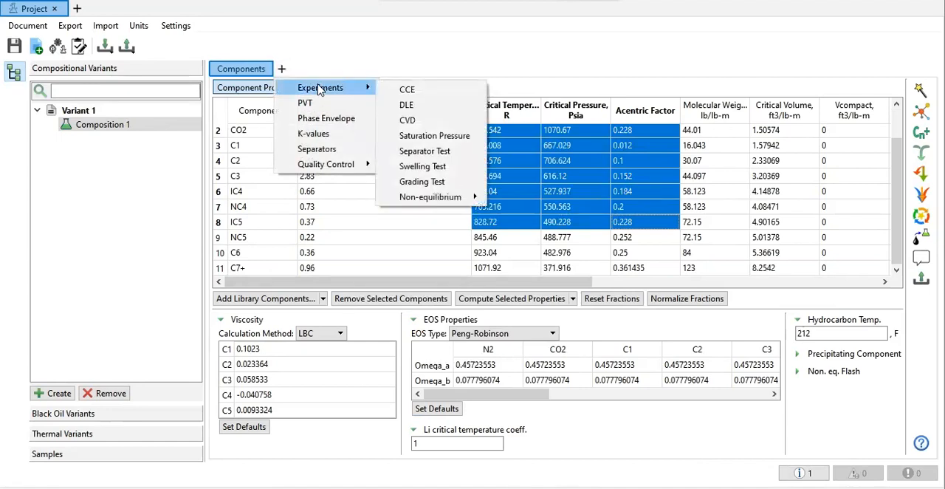
click(422, 135)
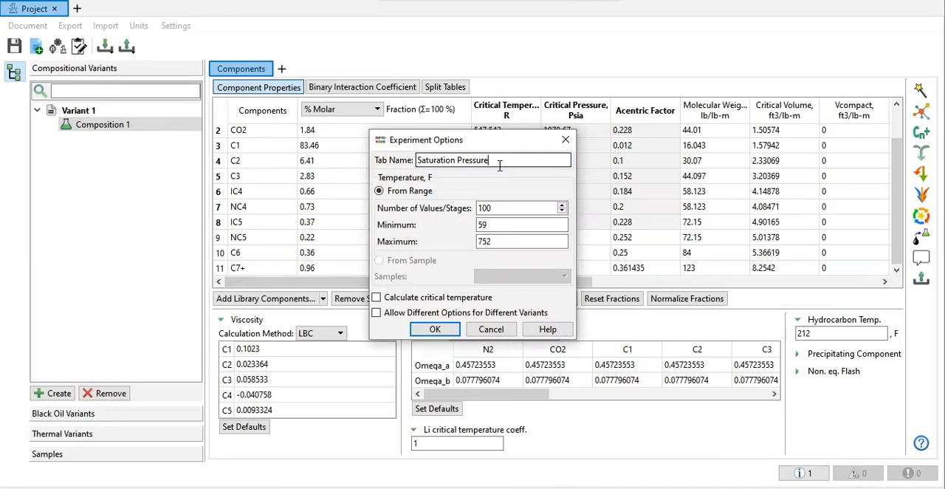
key(Tab)
key(Tab)
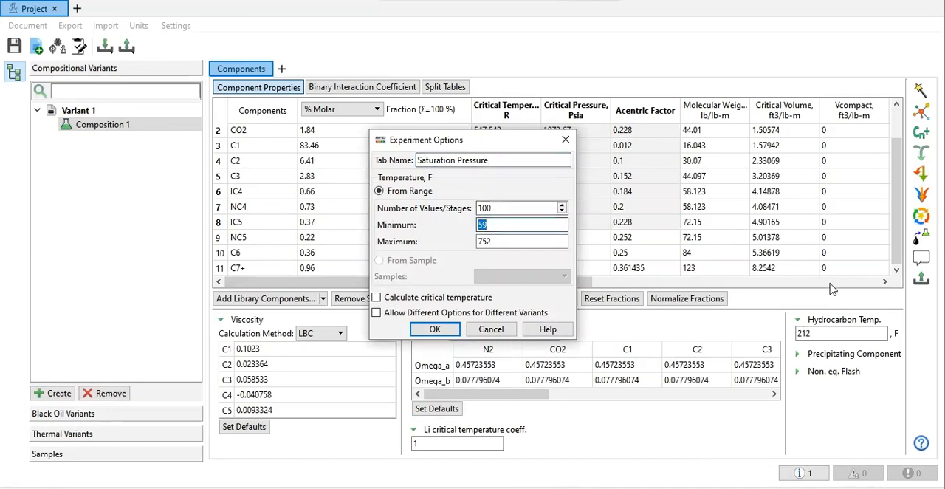
text(-200)
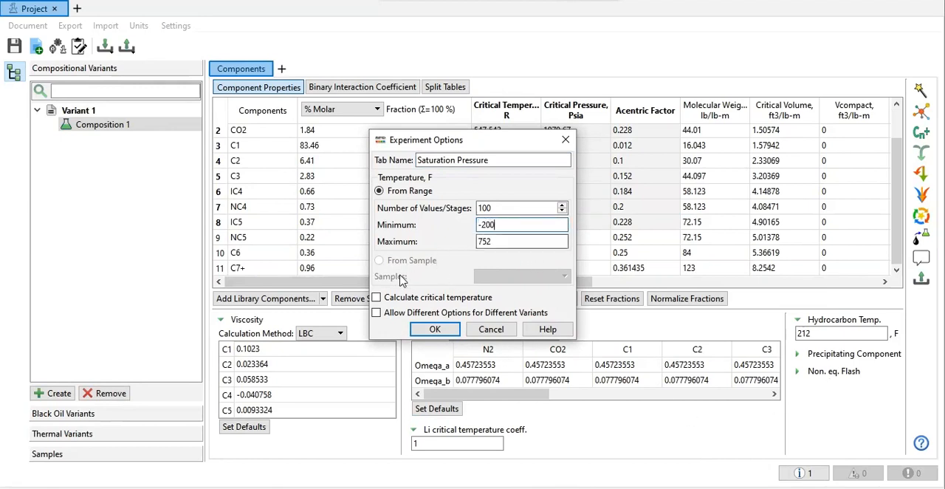
click(413, 298)
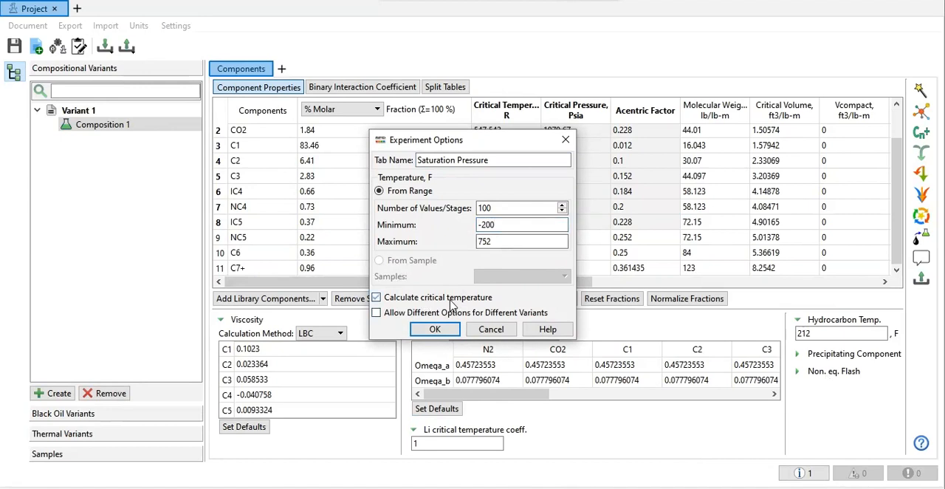
click(434, 329)
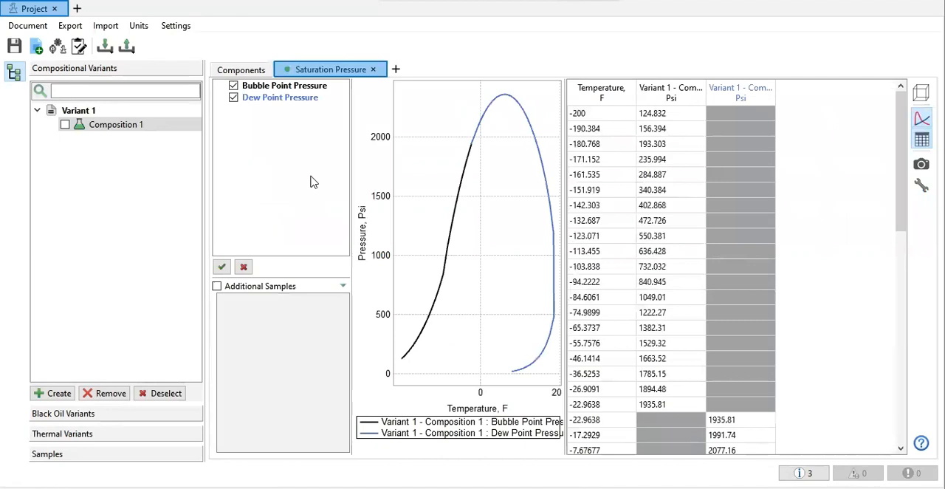
Step: Select Composition 1 and enable additional samples for the Saturation Pressure results, and widen the plot area
click(65, 125)
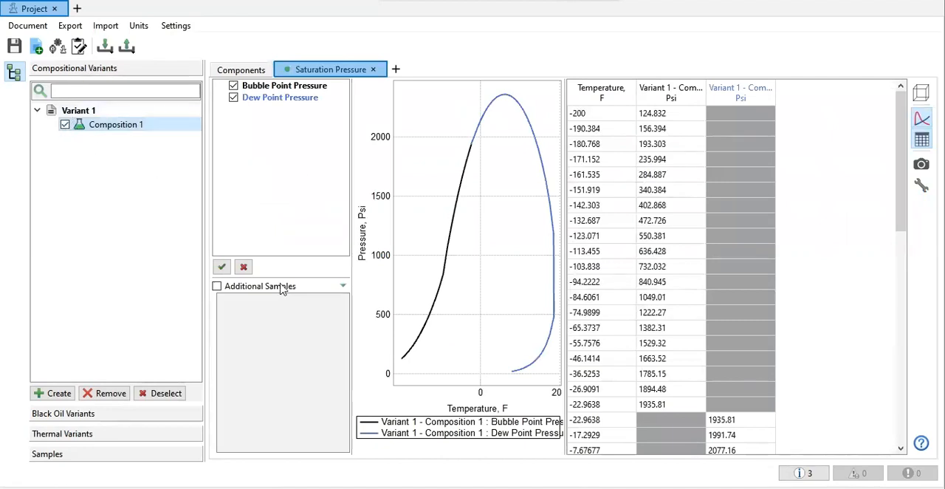
click(217, 286)
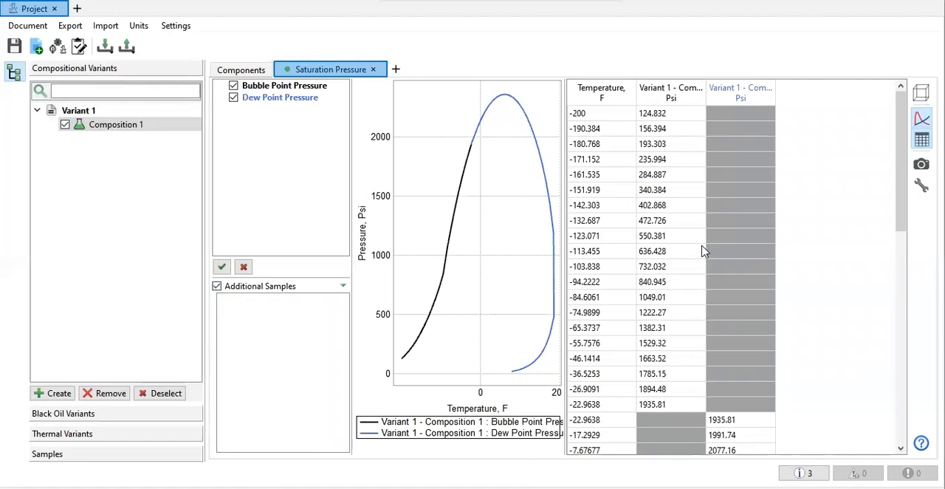
drag(564, 183, 684, 196)
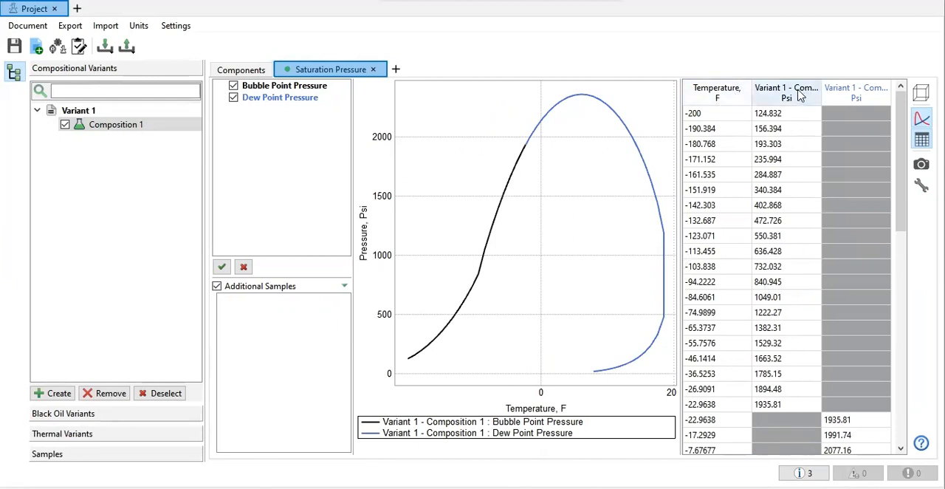
mouse_move(627, 131)
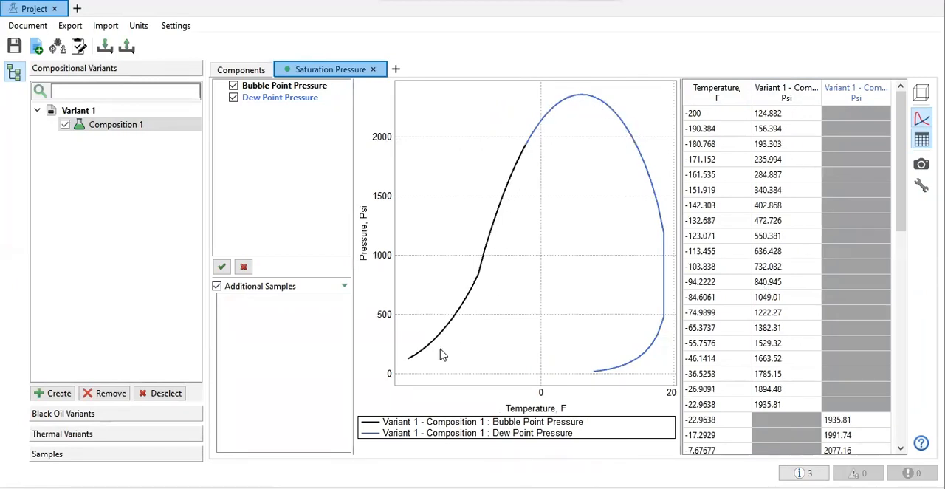
Step: Create a Saturation Pressure sample, display its Dew Point Pressure measurements and widen the measurement table
click(69, 452)
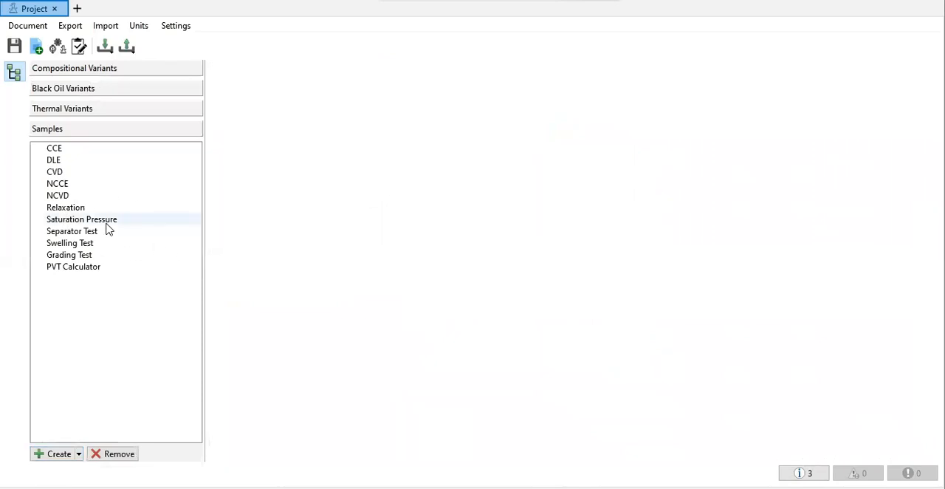
click(52, 456)
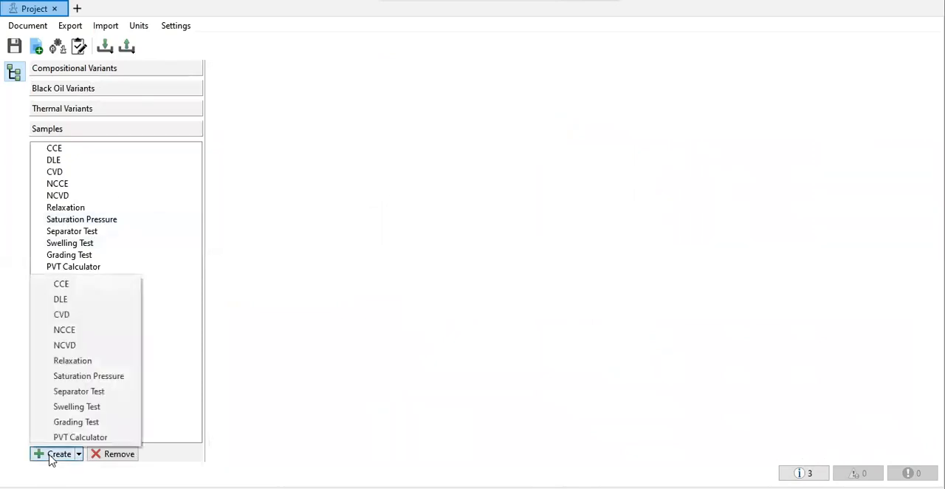
click(102, 377)
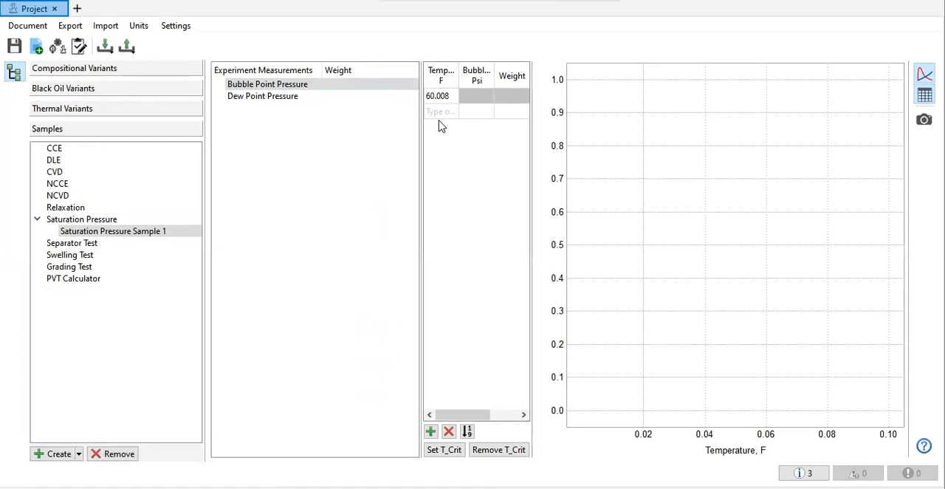
click(280, 99)
click(290, 85)
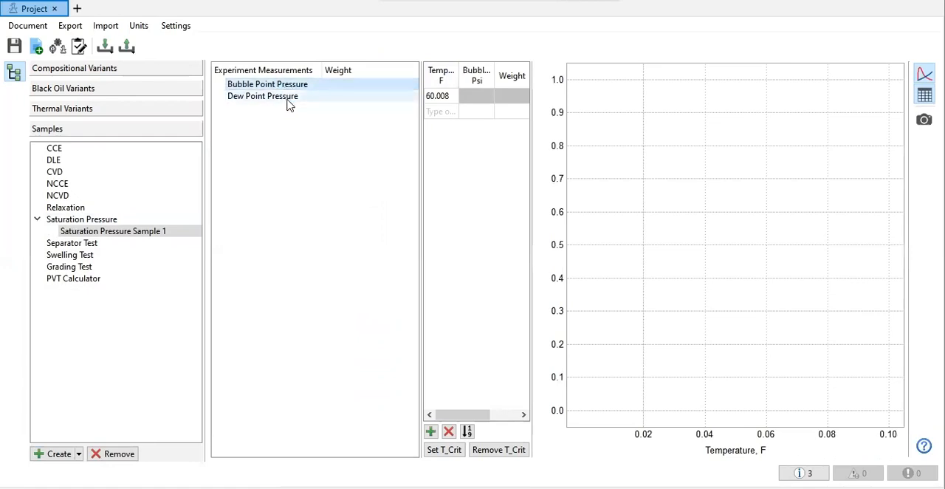
click(289, 100)
drag(419, 146, 371, 135)
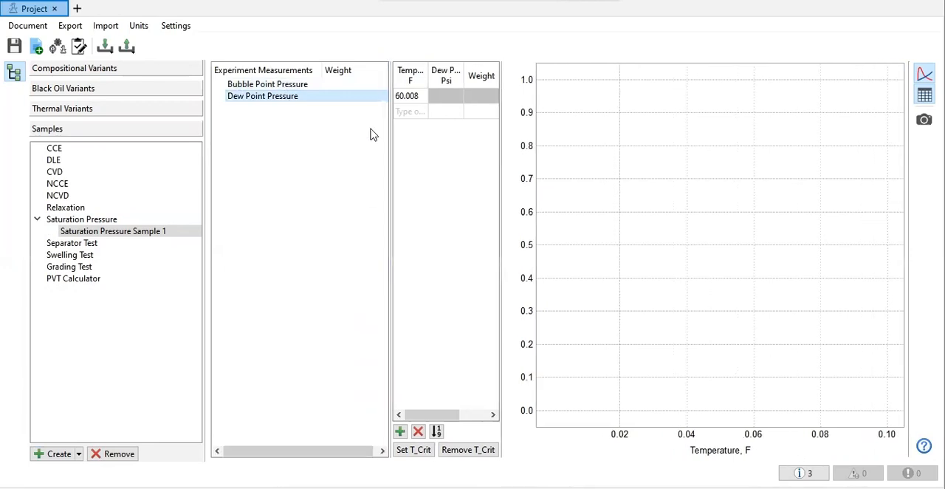
drag(500, 165, 710, 194)
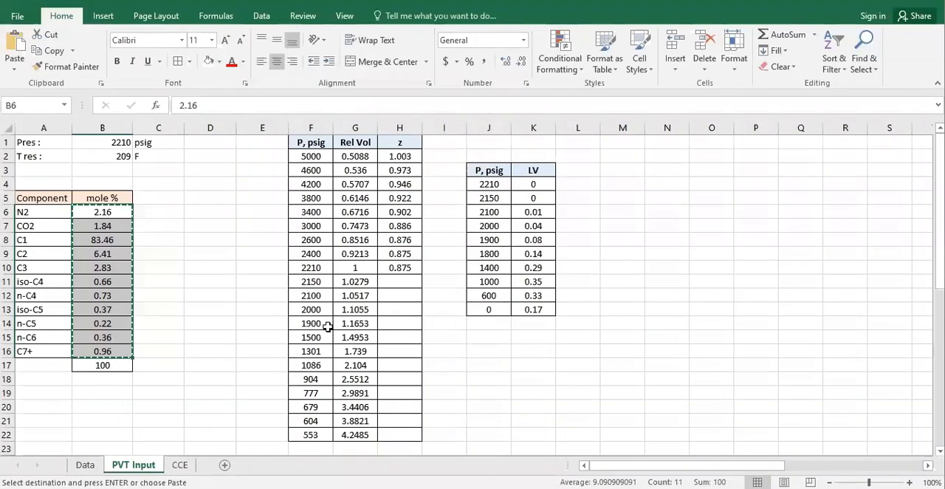
Step: Using the reservoir conditions in Excel's PVT Input sheet, enter a 2210 Psi dew point at 209 F in the tNavigator sample and save the project
scroll(558, 328, down, 3)
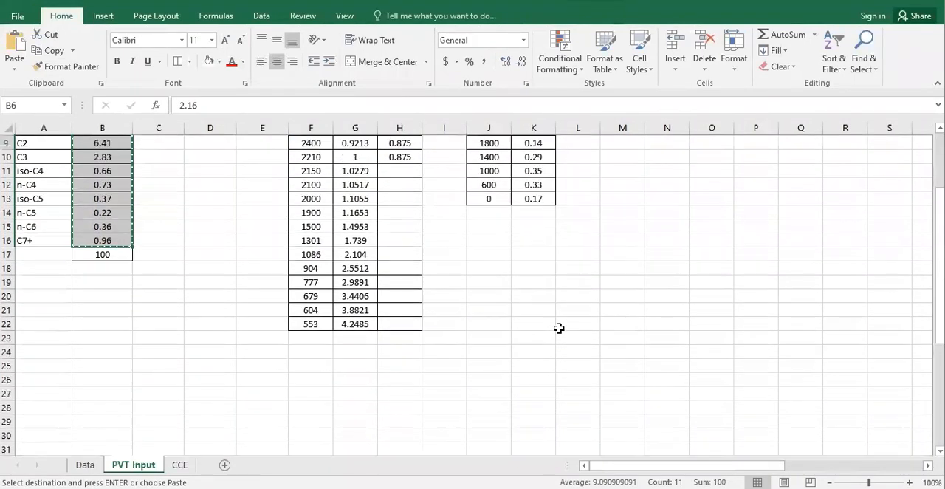
scroll(559, 327, up, 3)
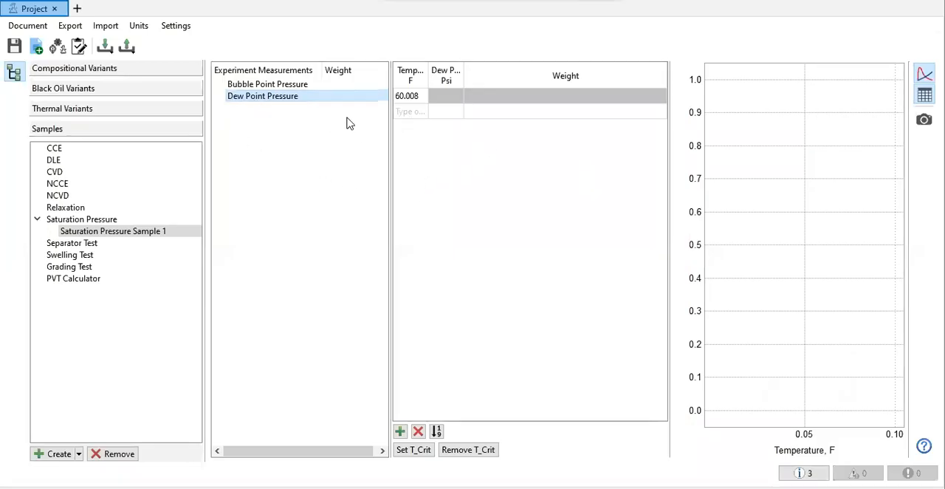
double_click(415, 96)
text(209)
double_click(456, 95)
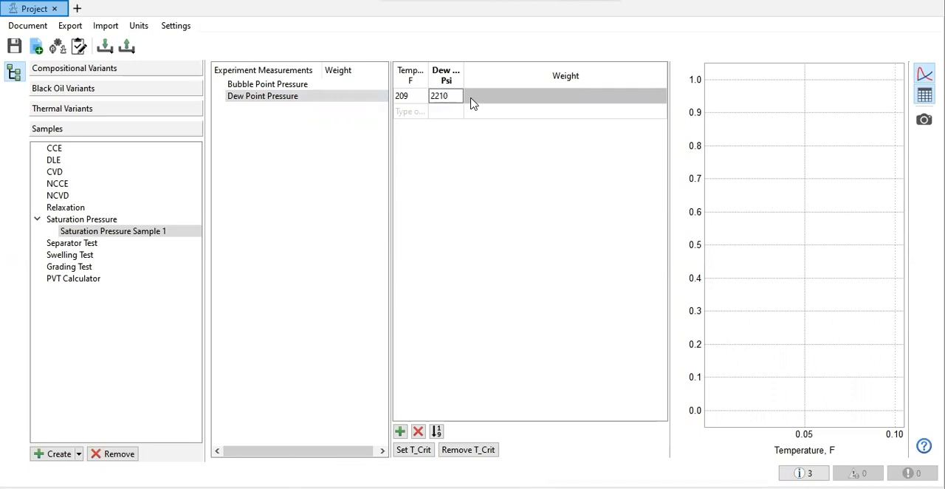
key(Return)
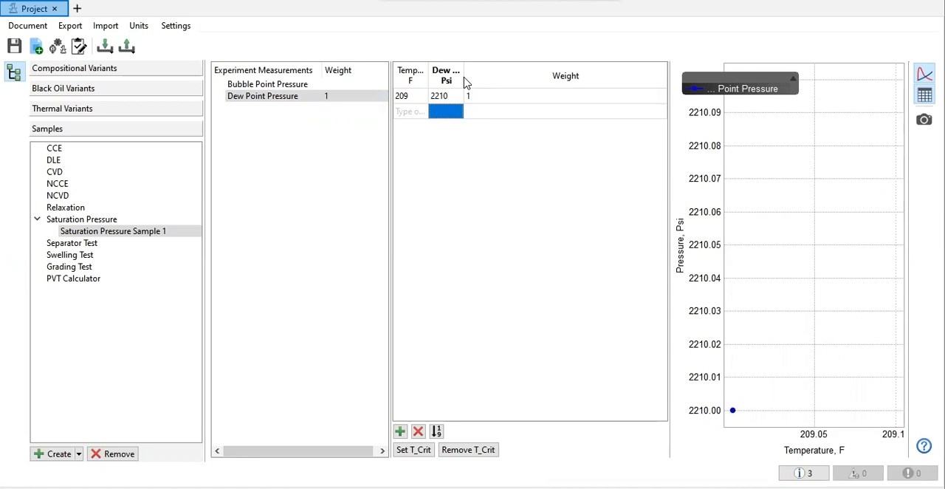
drag(462, 65, 500, 74)
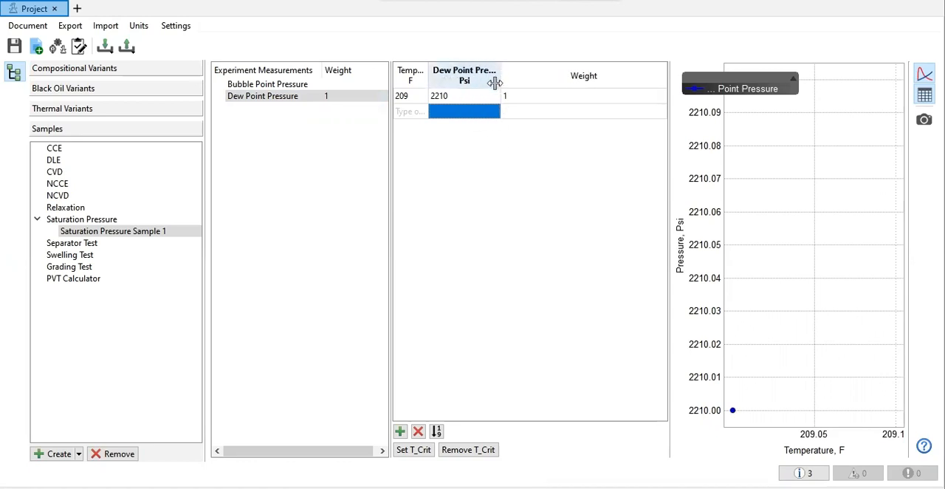
click(14, 49)
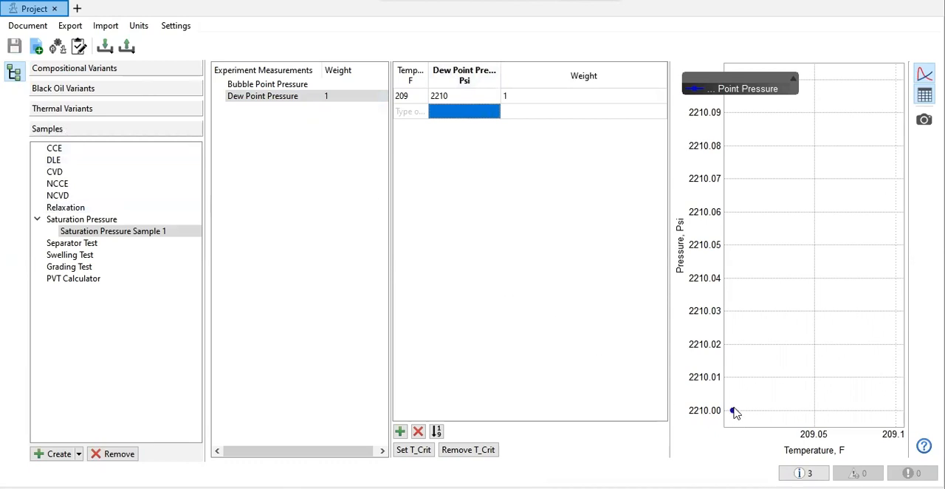
Step: Create a phase envelope for the compositional variant, named Phase Envelope, with an initial temperature of -200 F
click(78, 68)
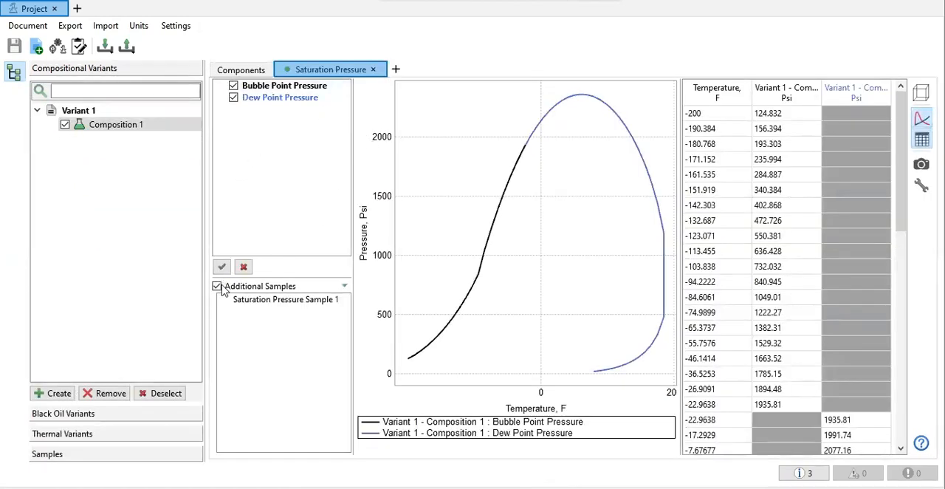
click(397, 69)
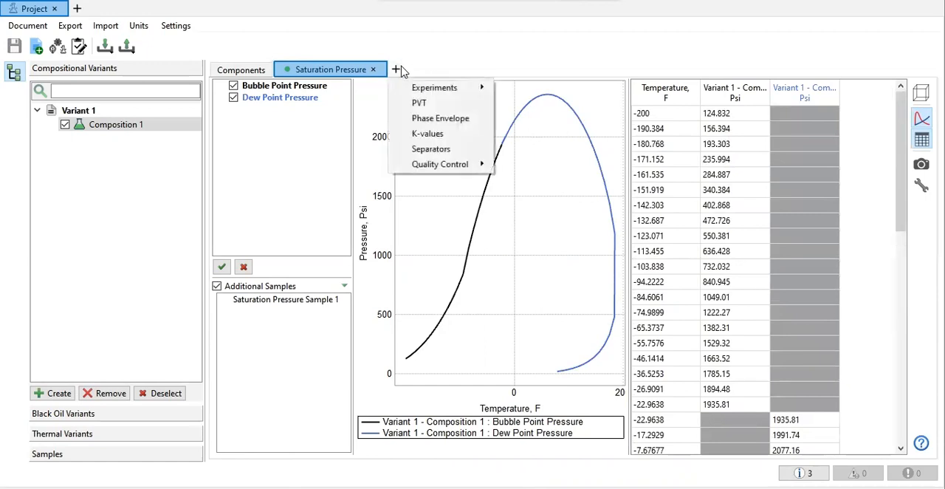
click(441, 119)
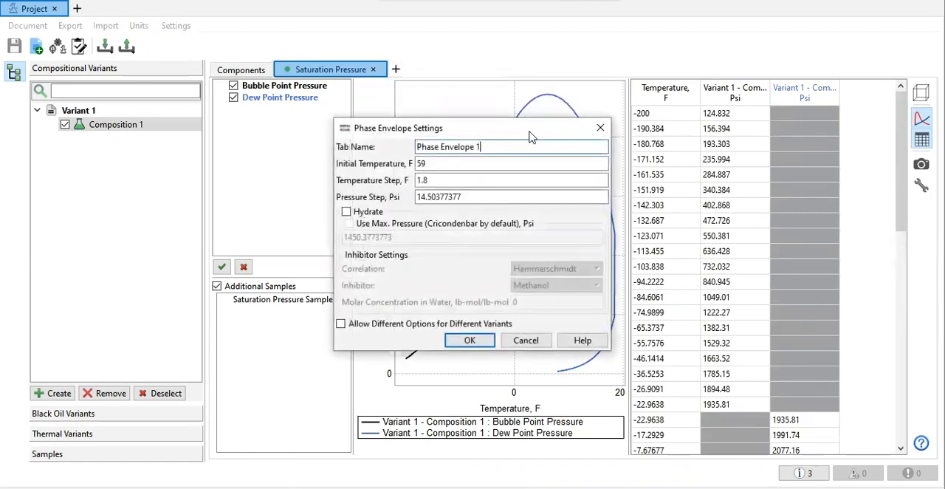
drag(527, 135, 664, 154)
double_click(626, 185)
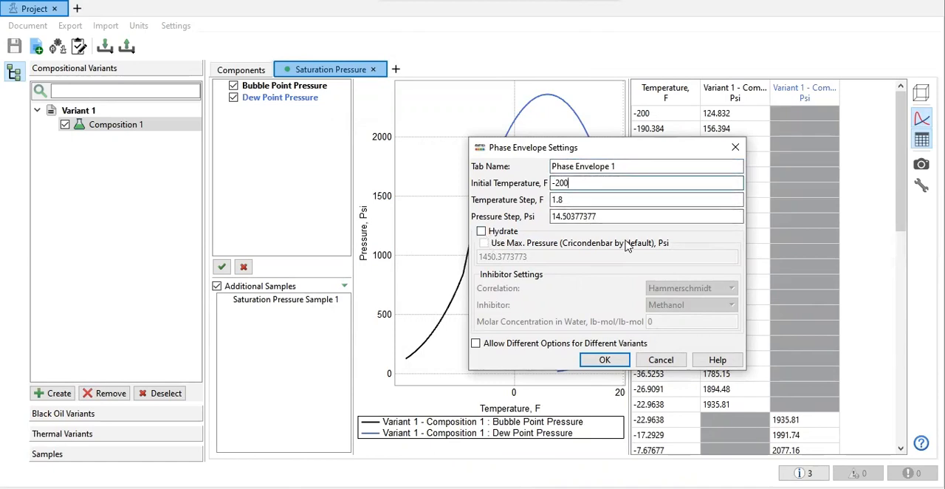
click(632, 170)
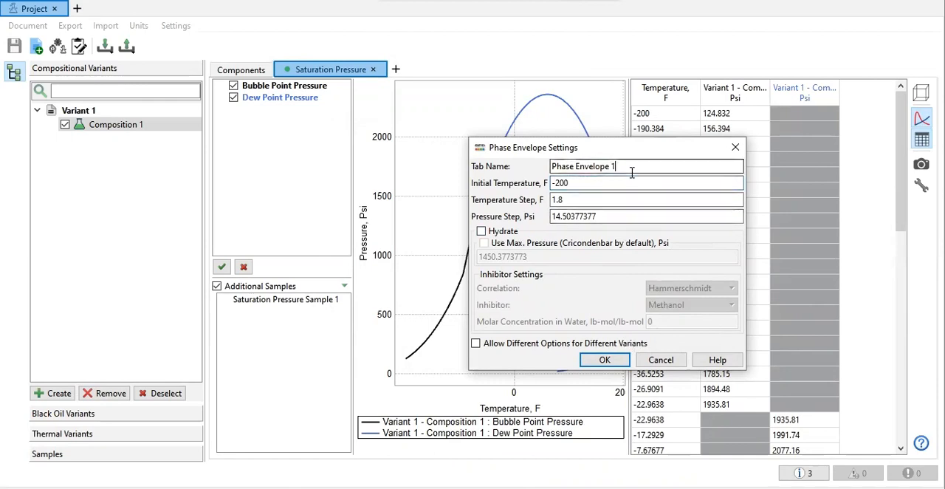
key(BackSpace)
key(BackSpace)
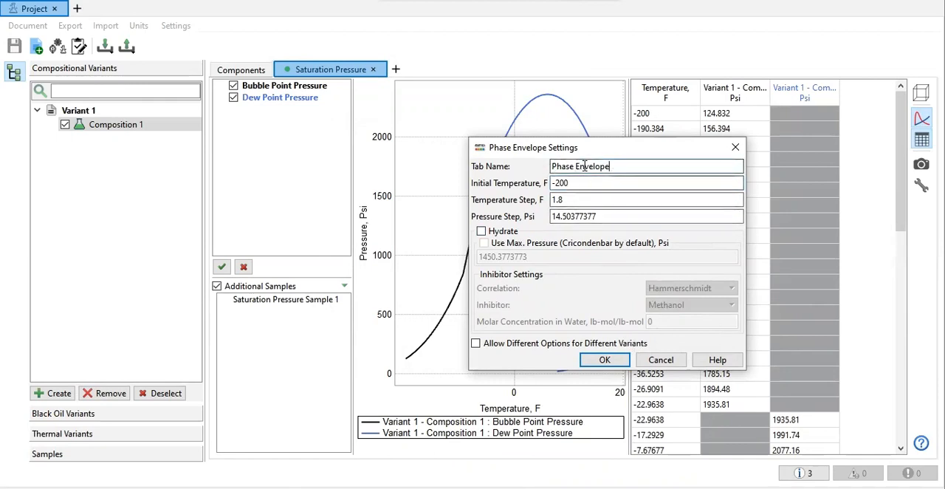
click(605, 361)
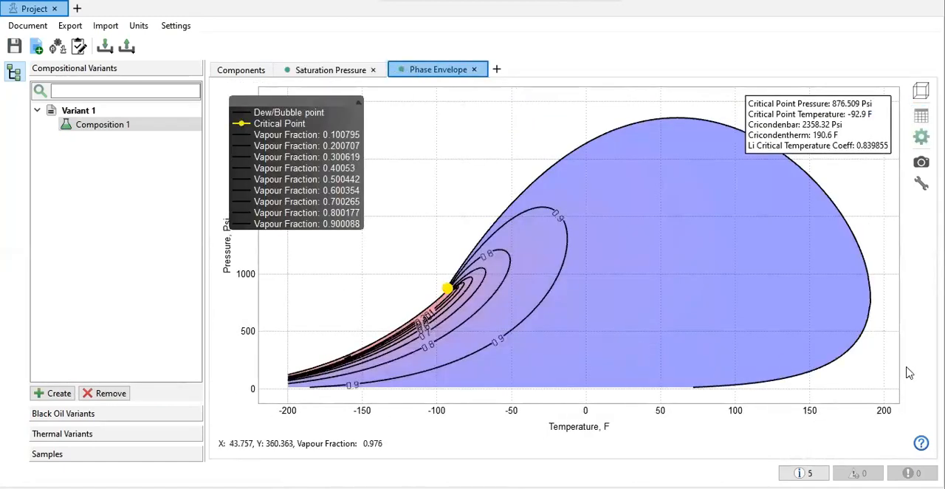
Step: Move the phase envelope plot's legend clear of the pressure axis labels
drag(307, 146, 363, 150)
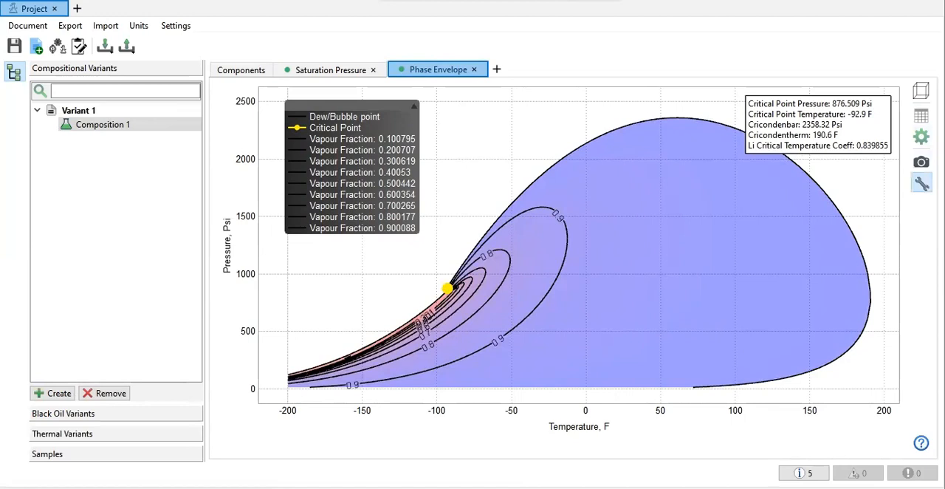
click(921, 183)
click(605, 130)
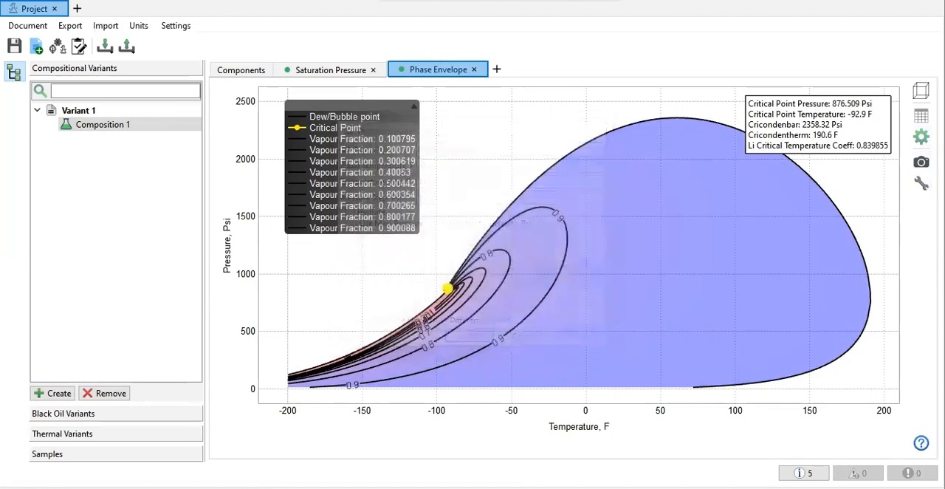
Step: Enlarge the critical point marker on the phase envelope, keeping its yellow color, and shift the legend slightly toward the plot's corner
click(921, 137)
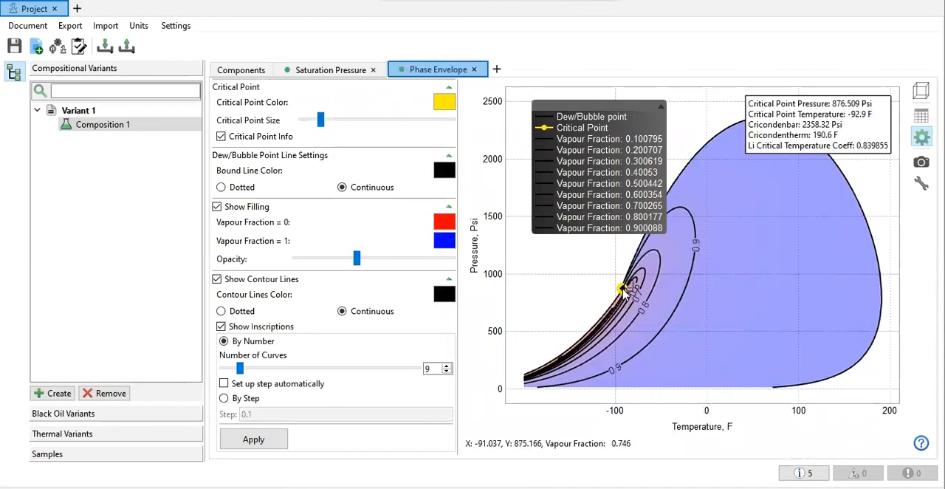
mouse_move(322, 122)
mouse_down()
mouse_move(389, 136)
mouse_move(332, 128)
mouse_move(347, 129)
mouse_up()
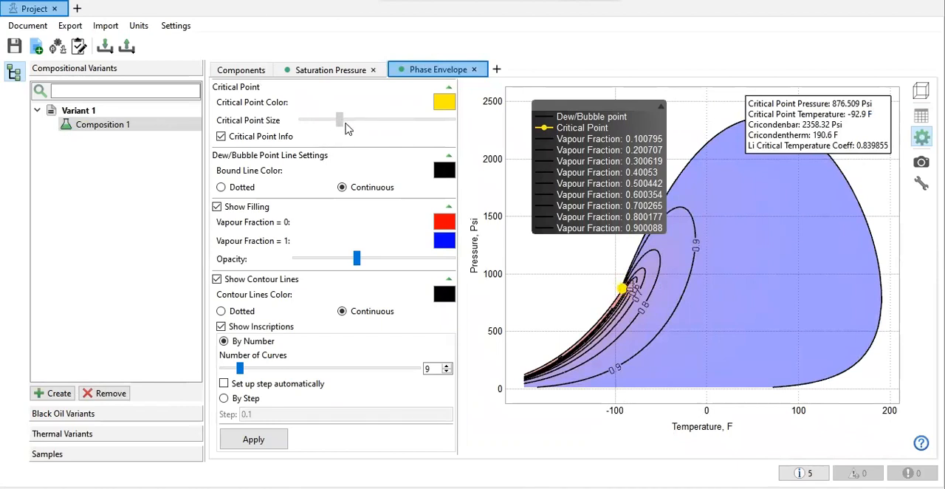
click(443, 103)
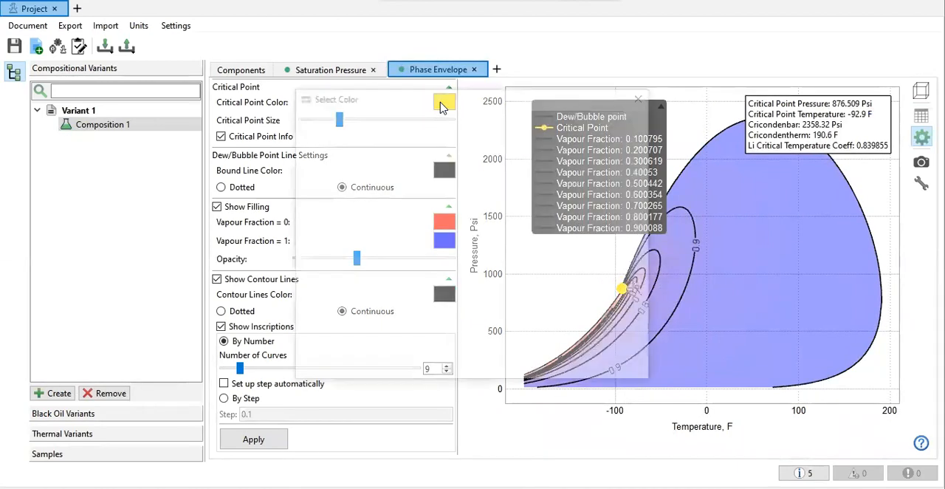
drag(478, 98, 447, 211)
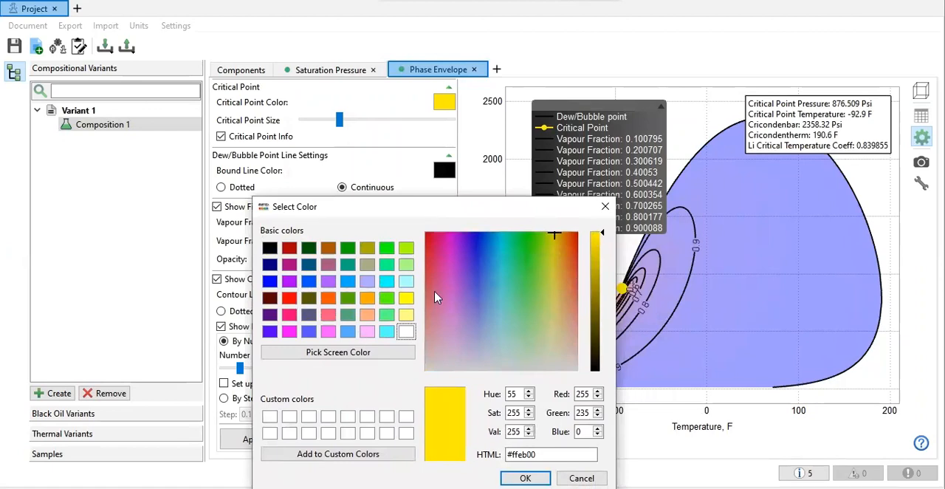
click(606, 213)
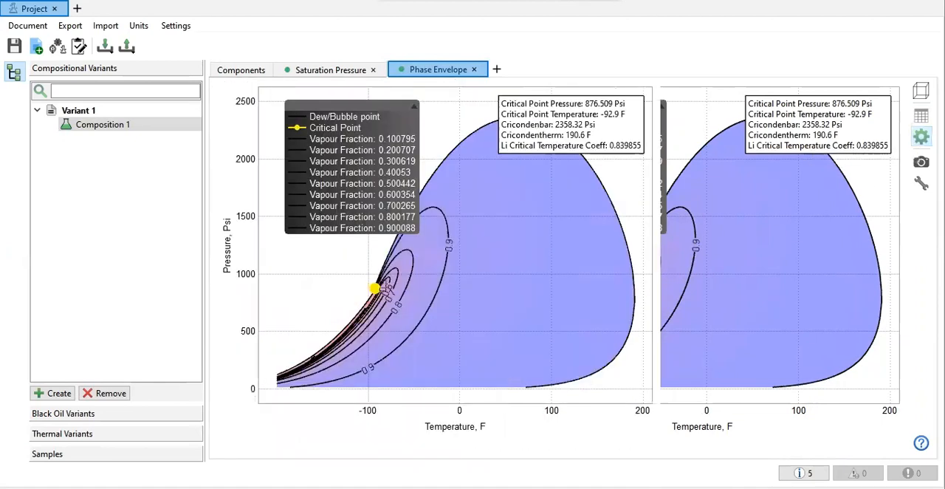
click(921, 137)
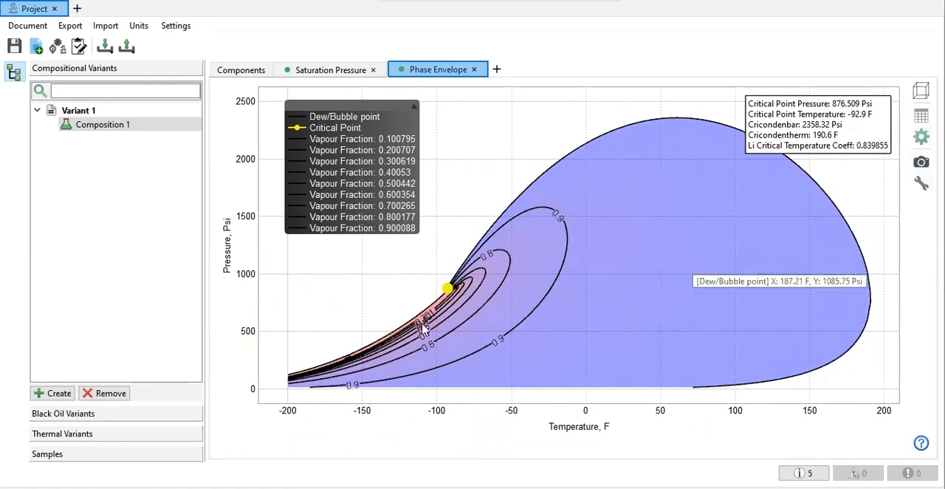
drag(355, 171, 344, 163)
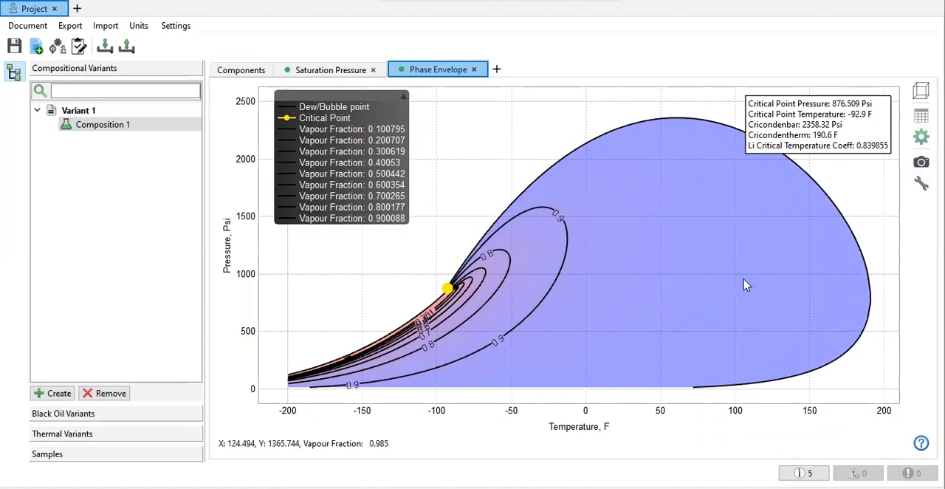
Step: Examine the bubble point and dew point curves of the Saturation Pressure experiment by toggling their visibility
click(330, 73)
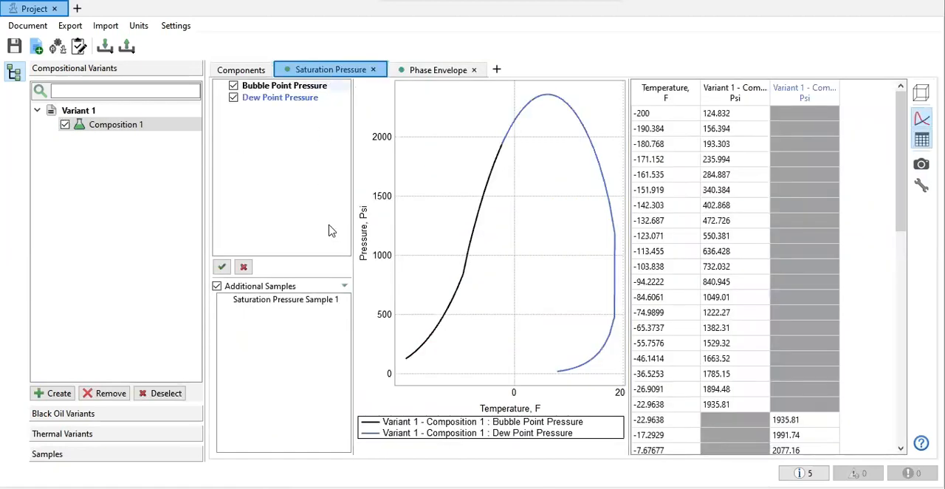
click(234, 99)
click(233, 100)
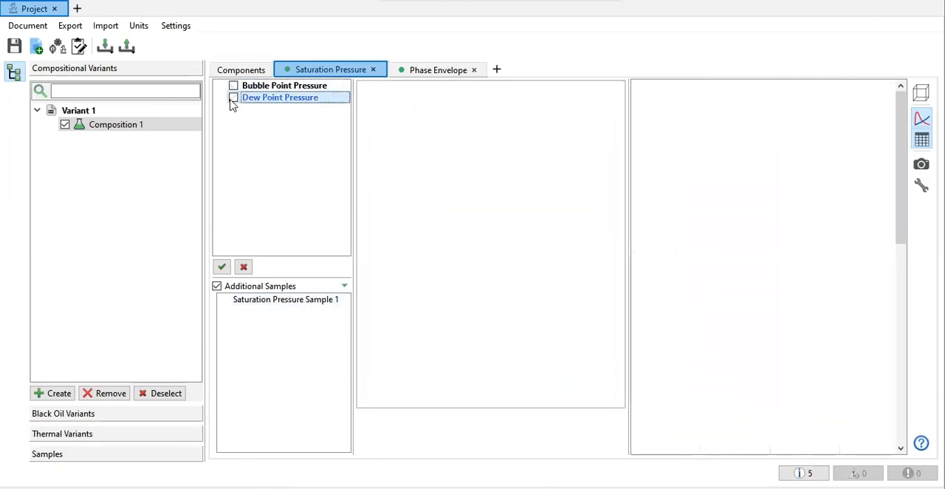
click(233, 98)
click(233, 86)
click(233, 98)
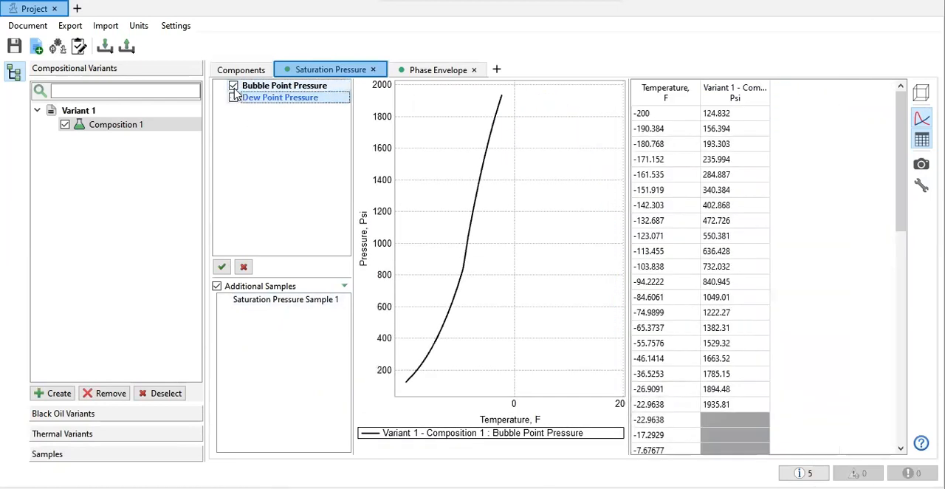
click(233, 98)
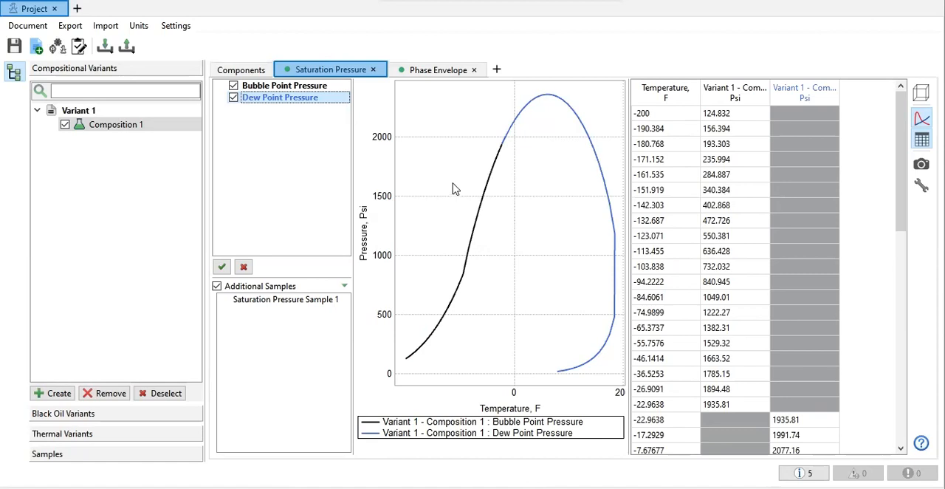
mouse_move(478, 209)
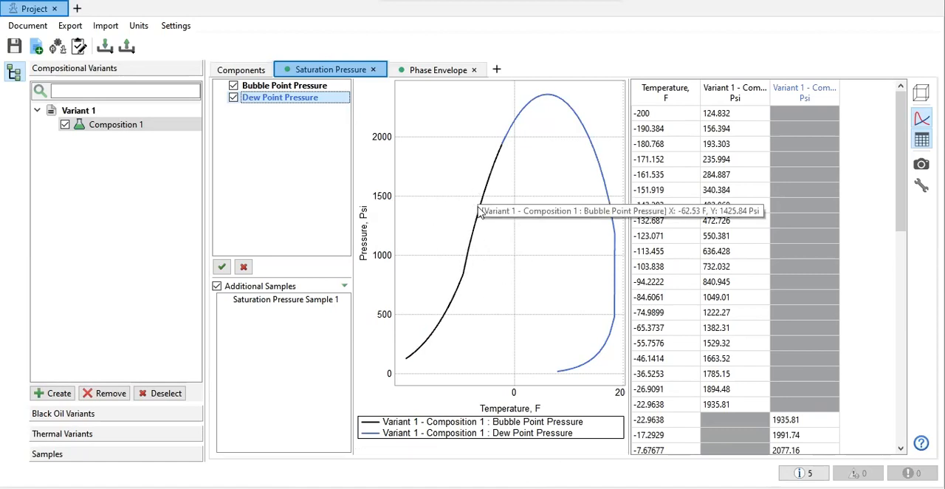
Step: Overlay Saturation Pressure Sample 1 on the saturation pressure curves and widen the plot against the results table
click(301, 304)
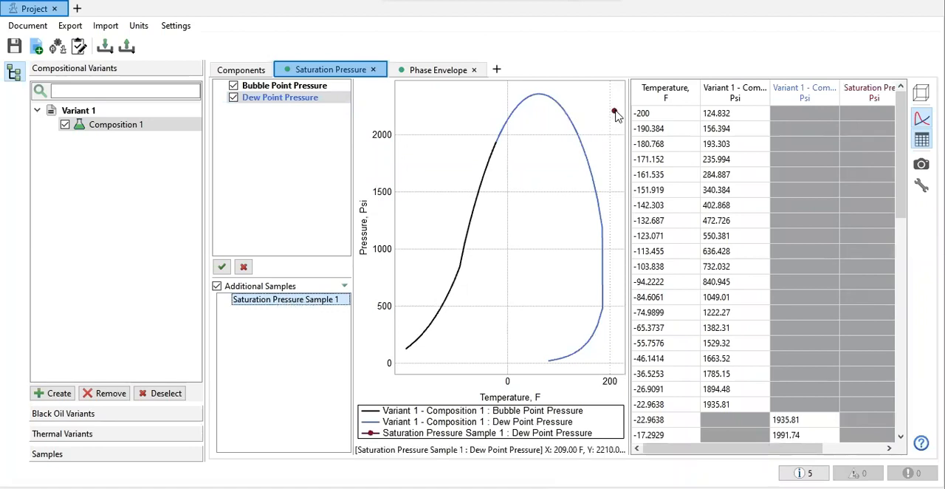
drag(626, 128, 682, 141)
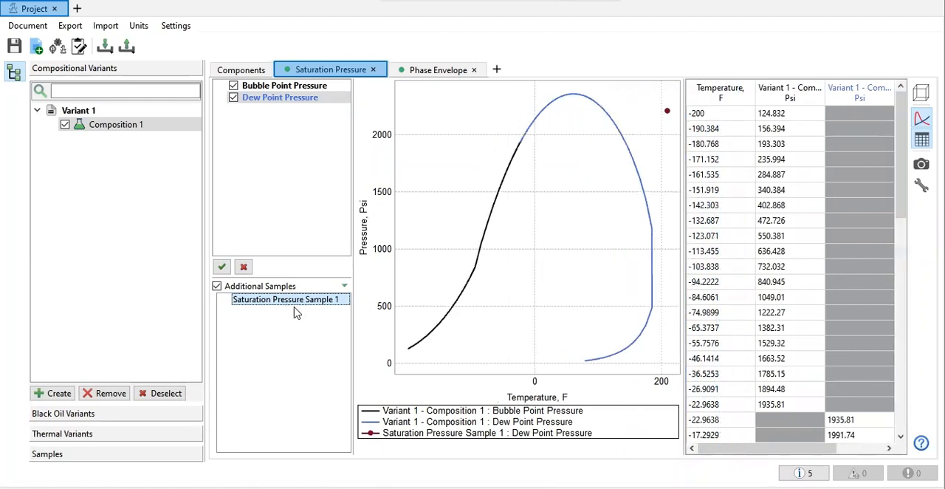
mouse_move(667, 113)
drag(686, 133, 697, 136)
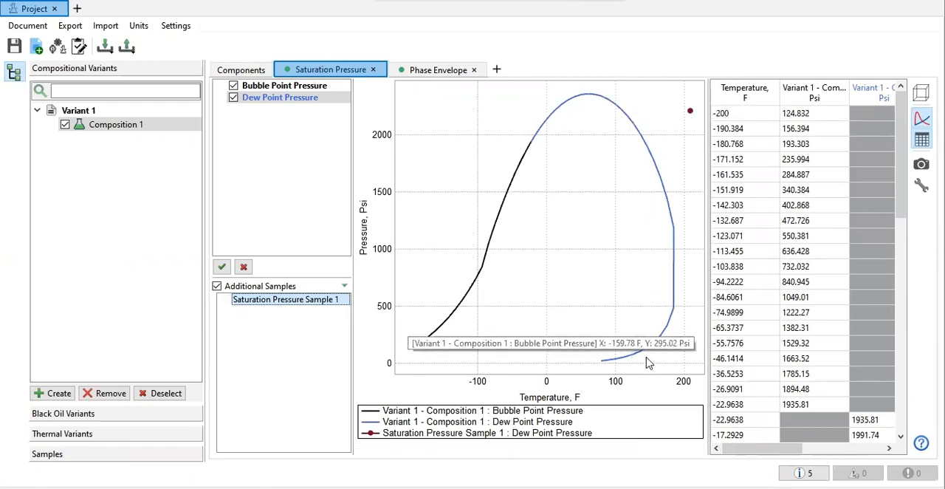
Step: Mark all C7+ component properties of Composition 1 for use in matching/black oil delumping
click(246, 70)
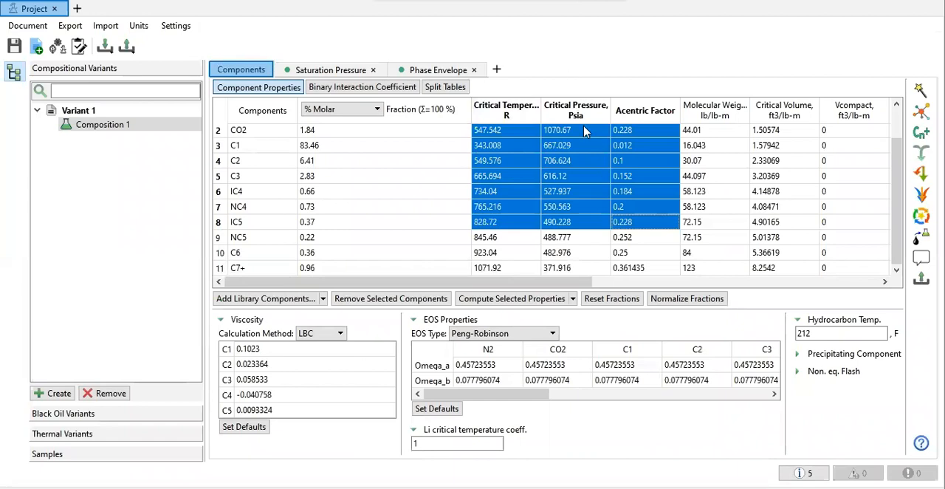
click(829, 241)
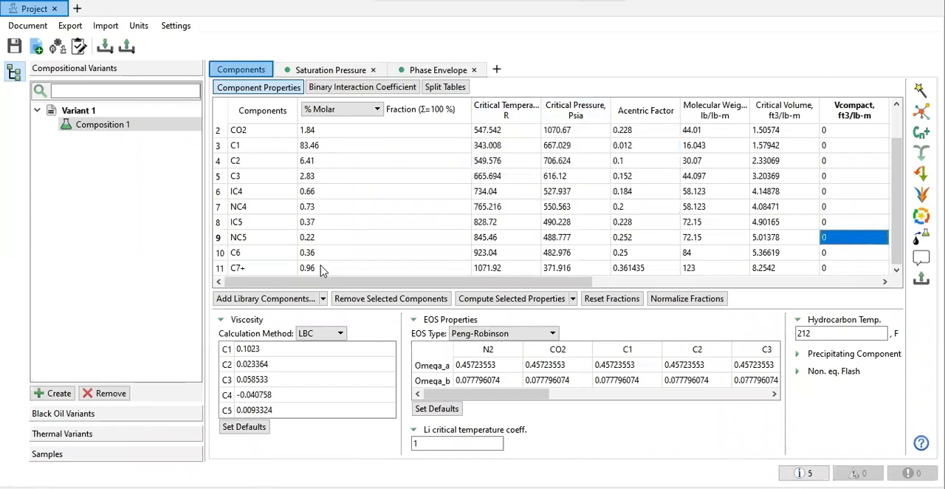
click(219, 271)
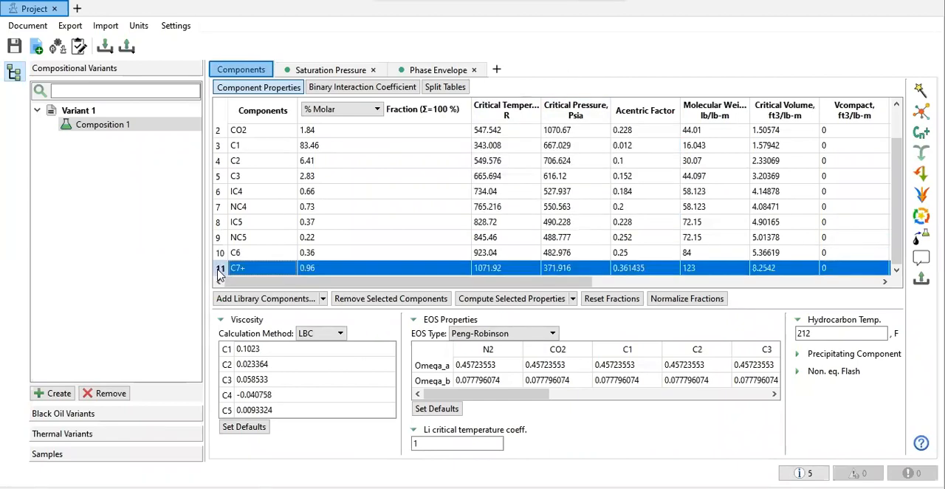
right_click(343, 270)
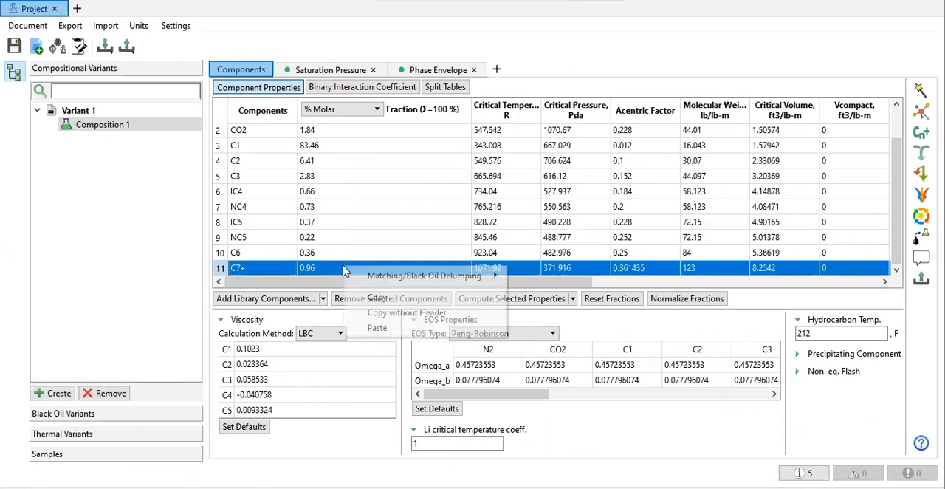
mouse_move(395, 276)
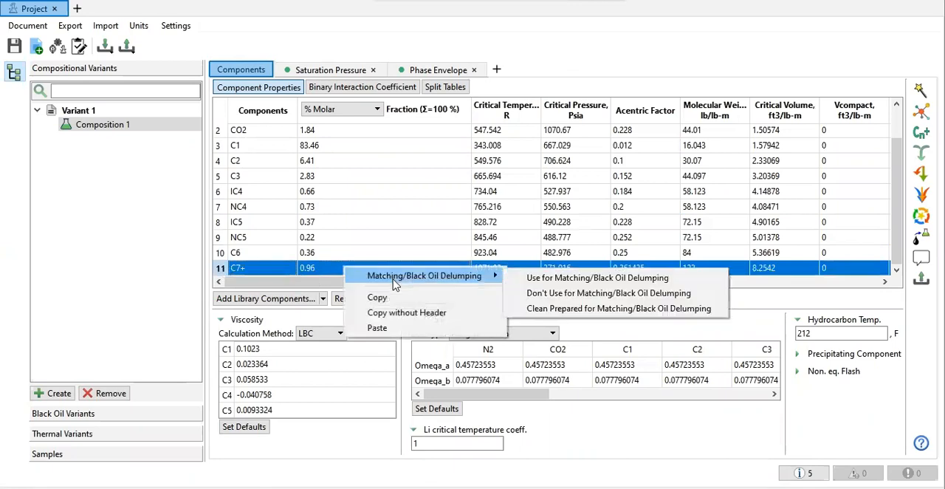
click(550, 279)
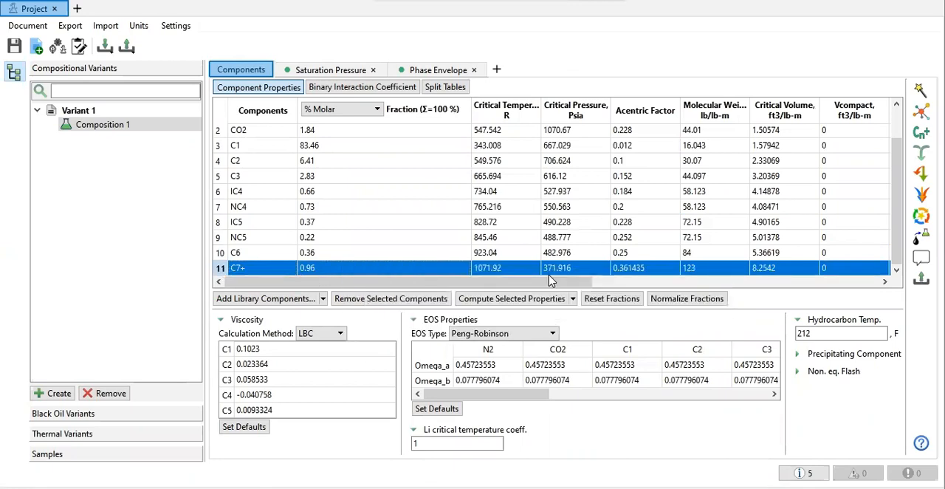
Step: Mark the Omega_a and Omega_b EOS values of C1, C2 and C3 for use in matching/black oil delumping
drag(620, 365, 460, 364)
click(587, 397)
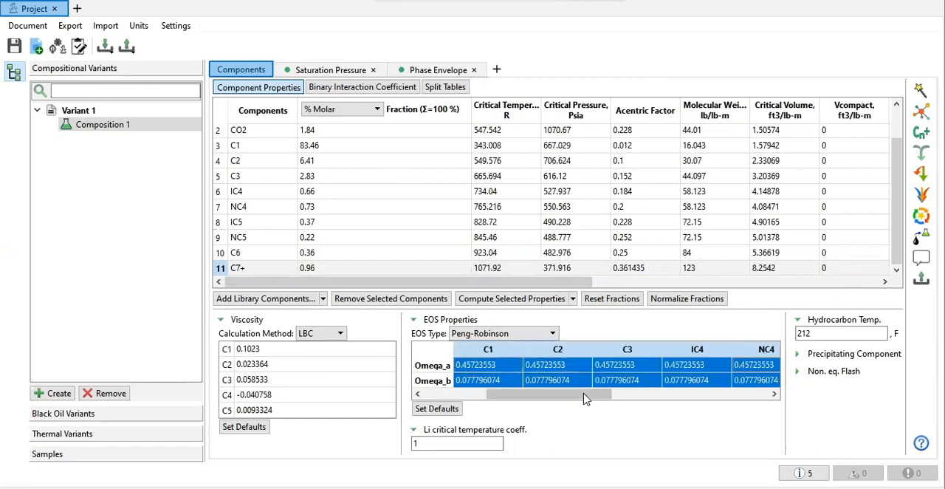
click(543, 349)
drag(491, 350, 627, 355)
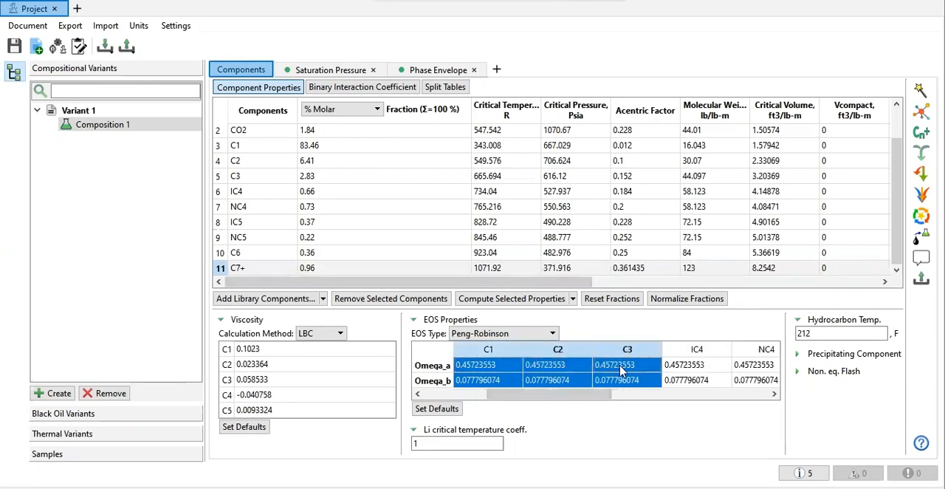
right_click(622, 367)
mouse_move(632, 377)
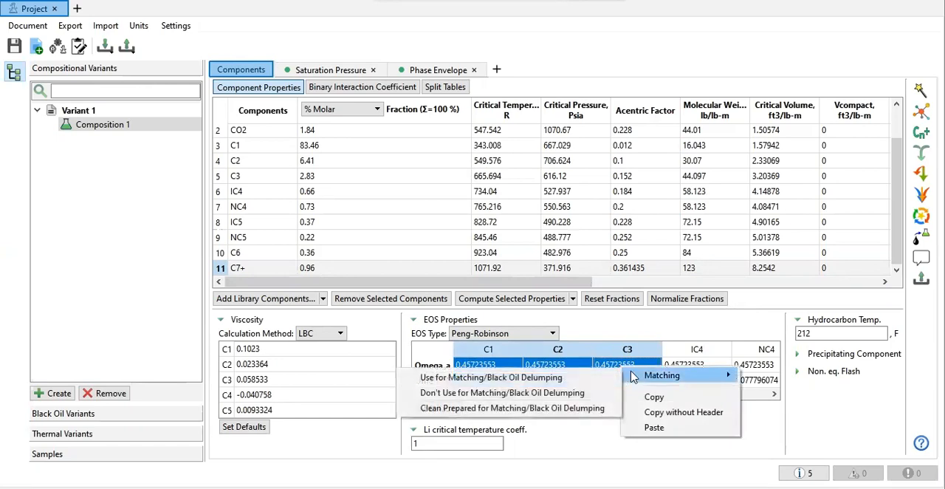
click(579, 378)
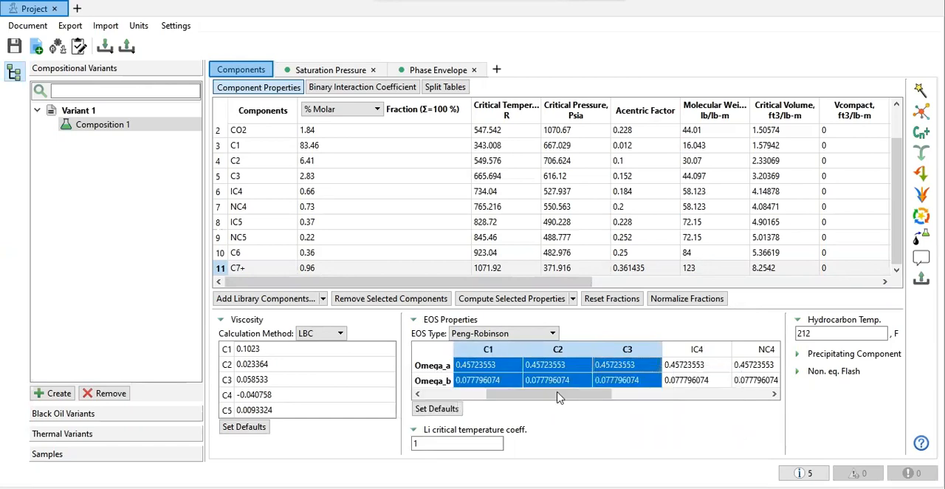
Step: Run the matching with Particle Swarm Optimization against Saturation Pressure Sample 1, with the slow-improvement value set to 0.5%
click(919, 89)
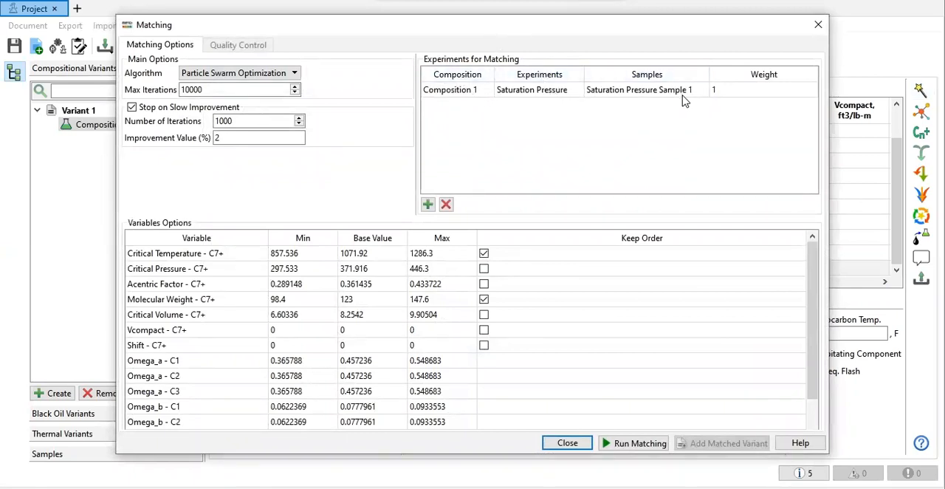
double_click(218, 137)
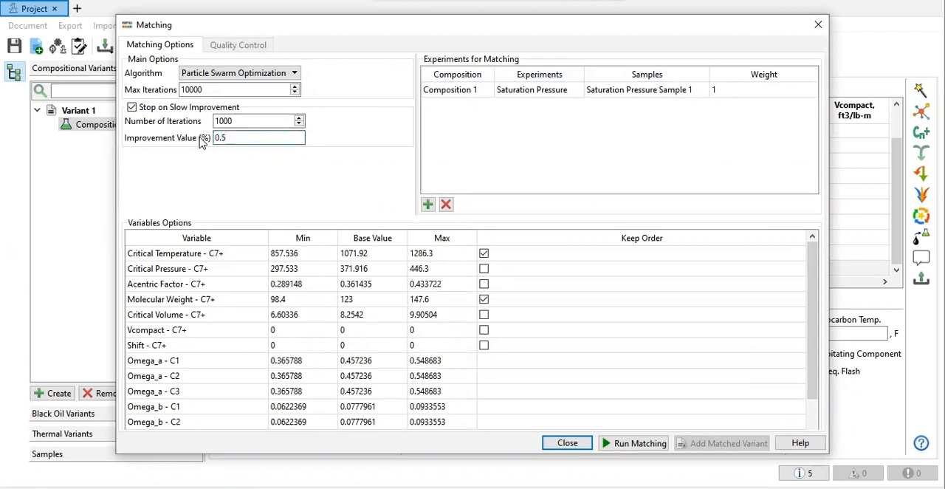
click(241, 121)
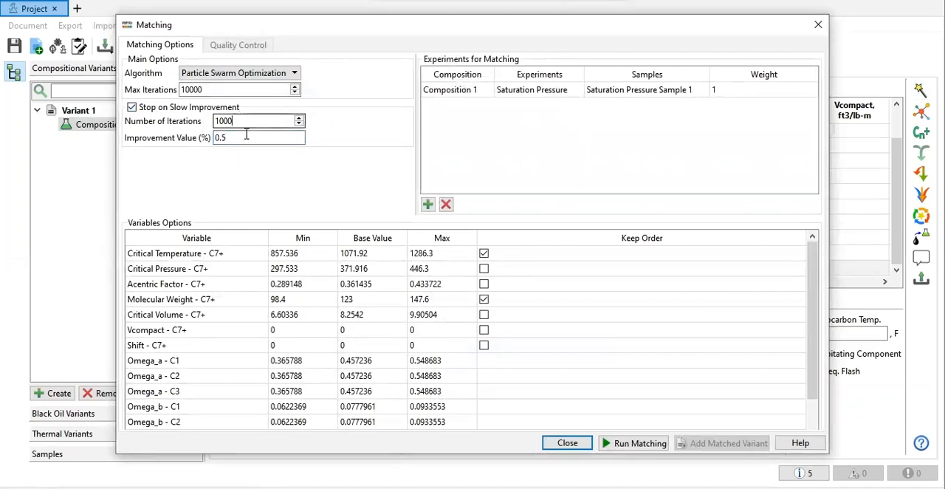
click(639, 443)
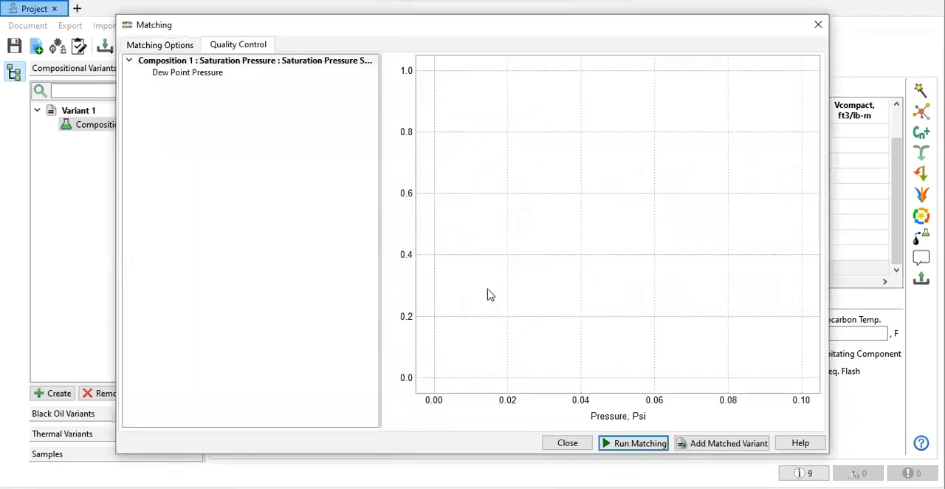
Step: Display the dew point pressure match and add the matched result as a variant named Matching Variant
click(184, 74)
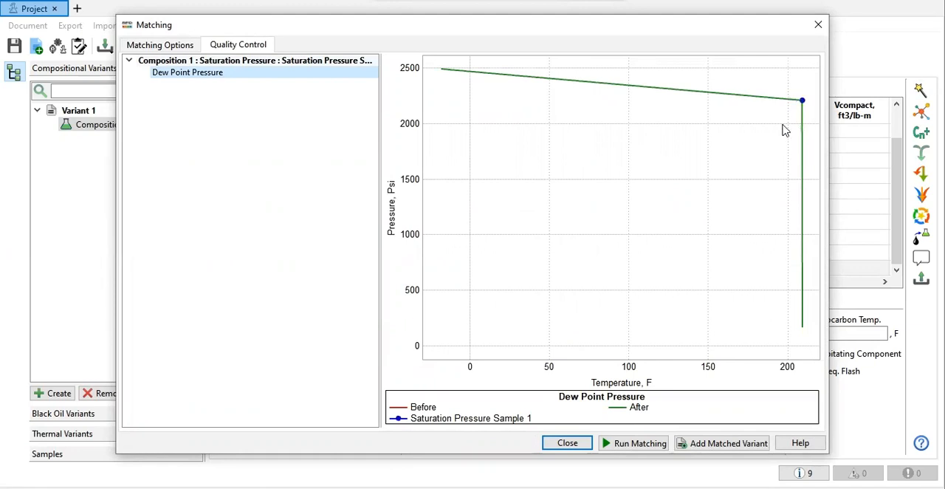
click(721, 445)
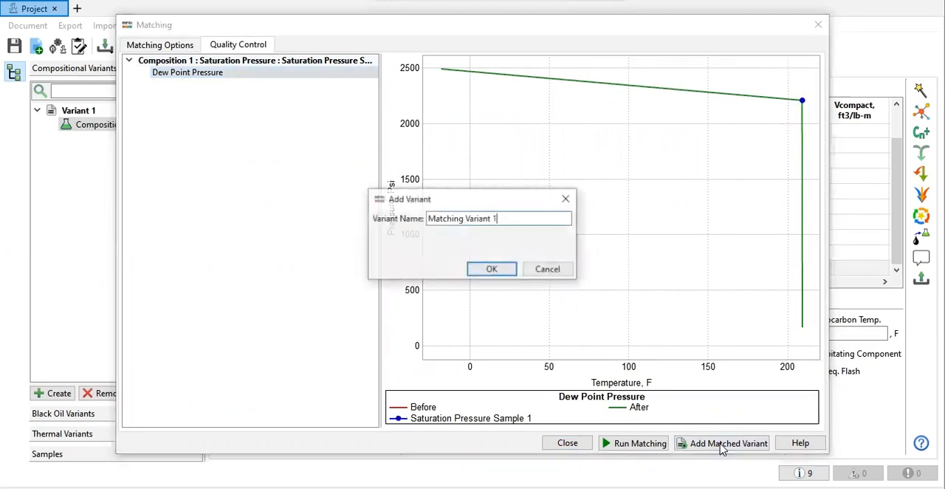
double_click(520, 223)
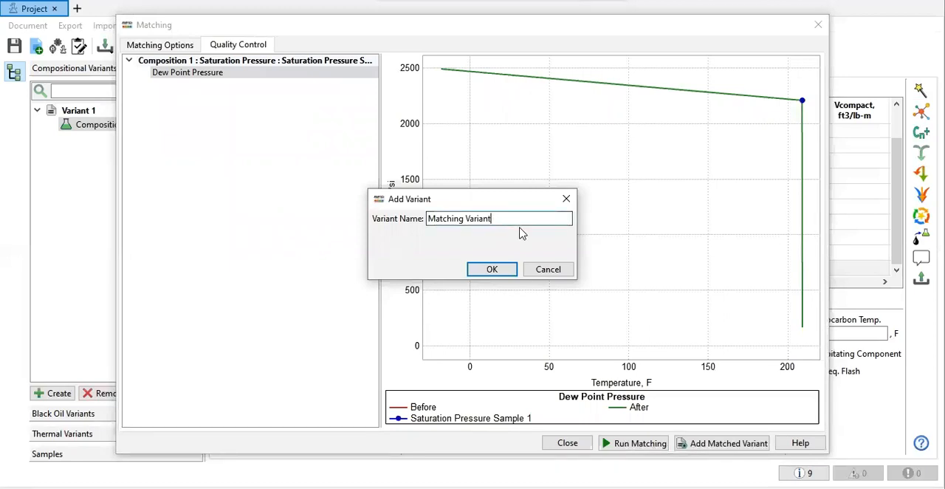
click(498, 273)
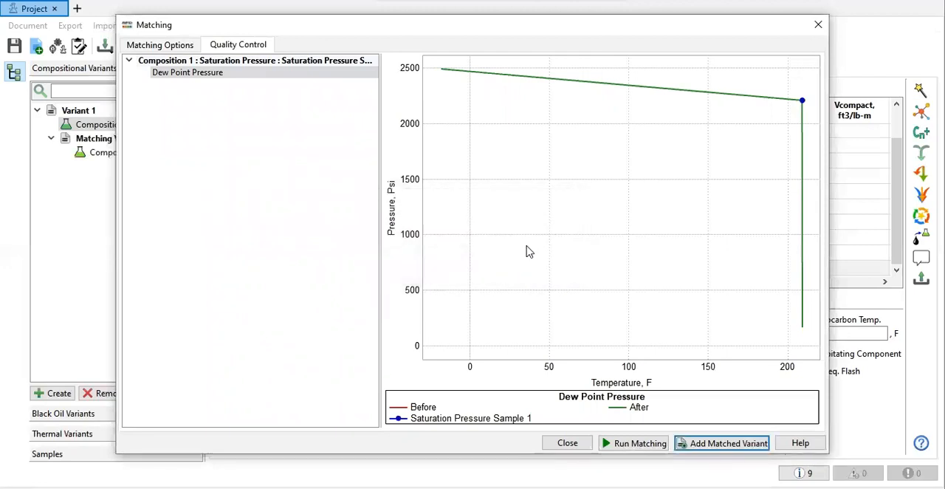
click(818, 24)
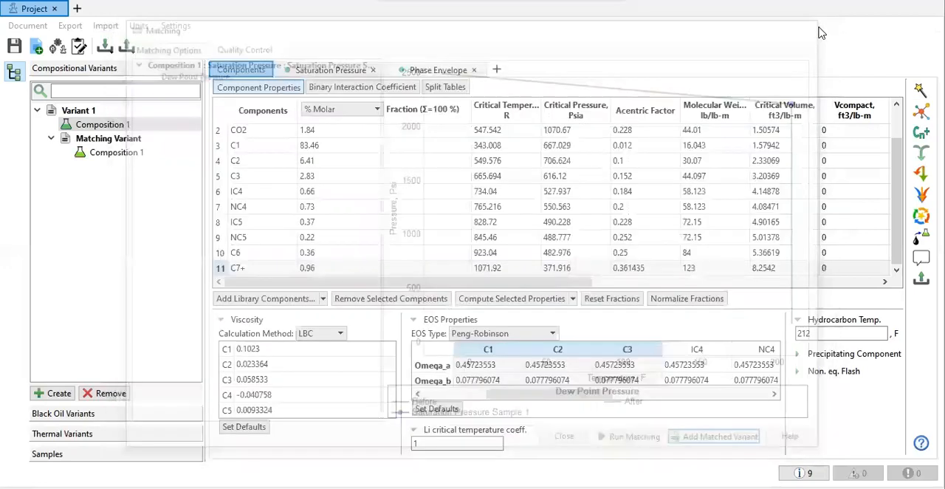
Step: Plot only the Matching Variant's saturation pressure curves with the measured sample, hiding the curves of Variant 1's Composition 1
click(122, 152)
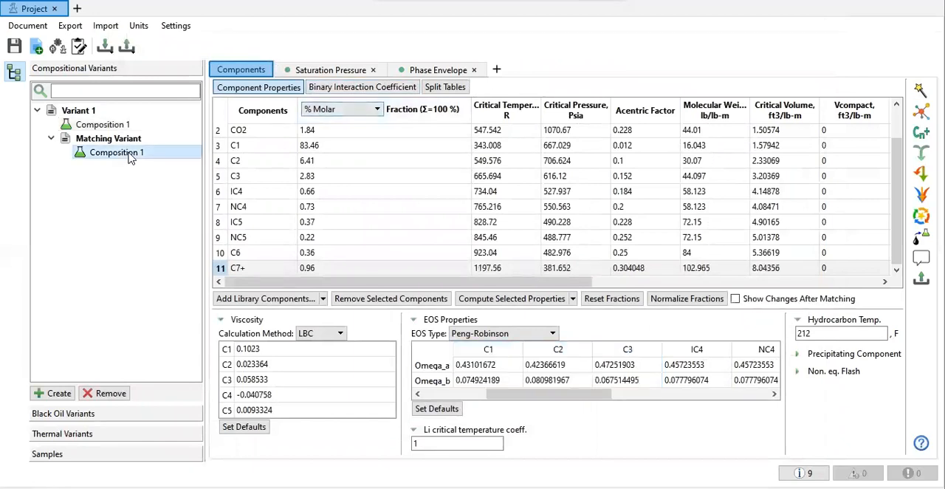
click(347, 72)
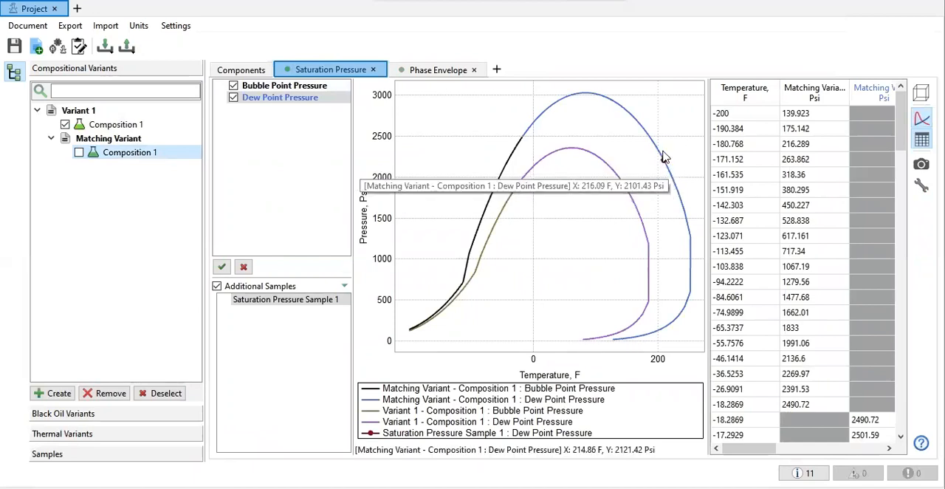
click(64, 125)
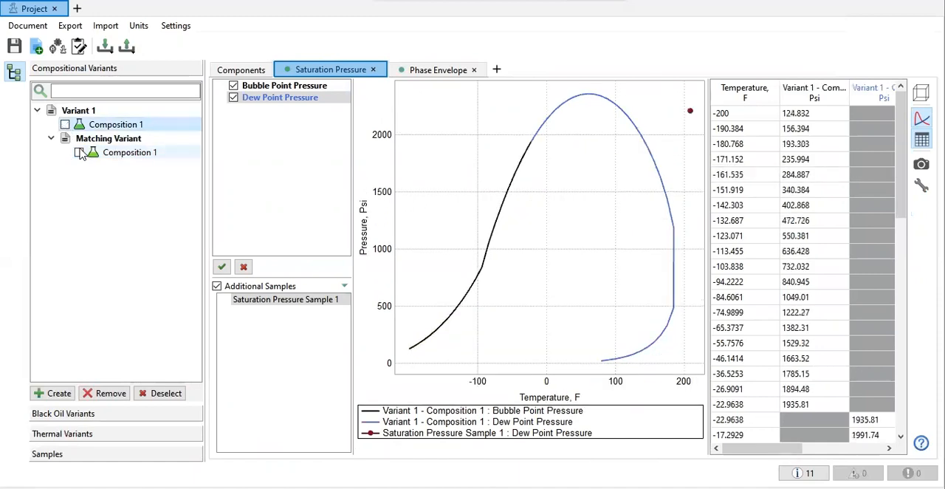
click(80, 153)
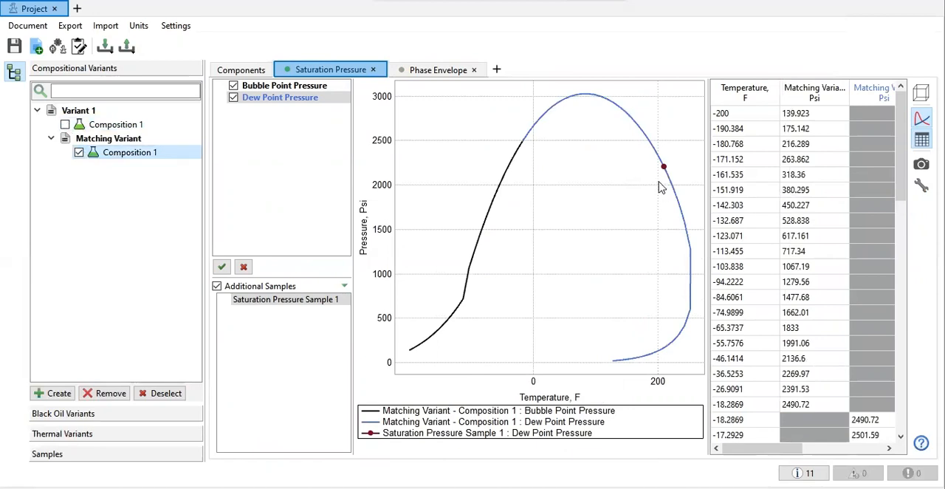
mouse_move(665, 175)
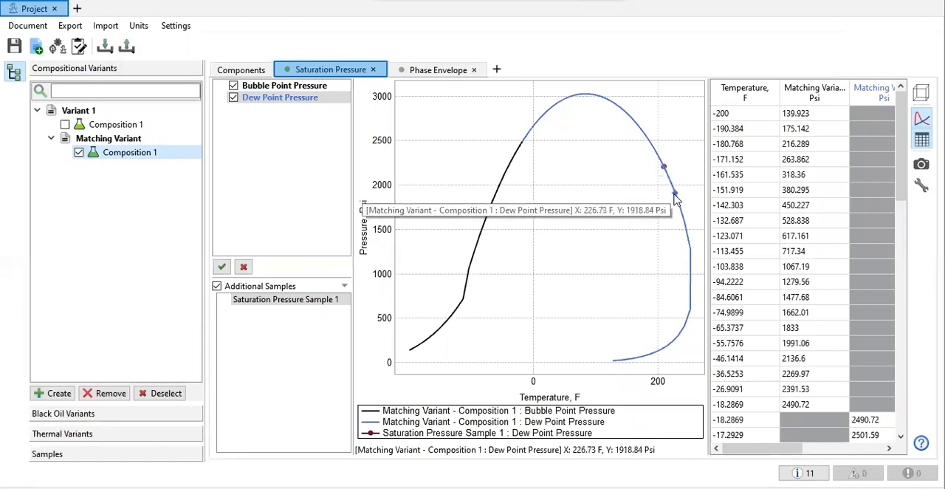
Step: Shift the critical values box on the Matching Variant's phase envelope slightly toward the plot's corner and return to the saturation pressure plot
click(441, 72)
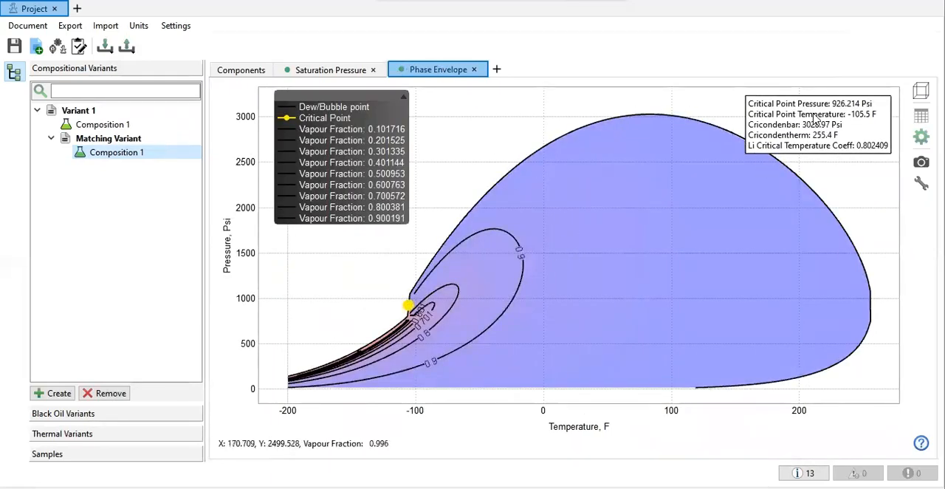
mouse_move(813, 118)
mouse_down()
mouse_move(813, 143)
mouse_move(820, 112)
mouse_up()
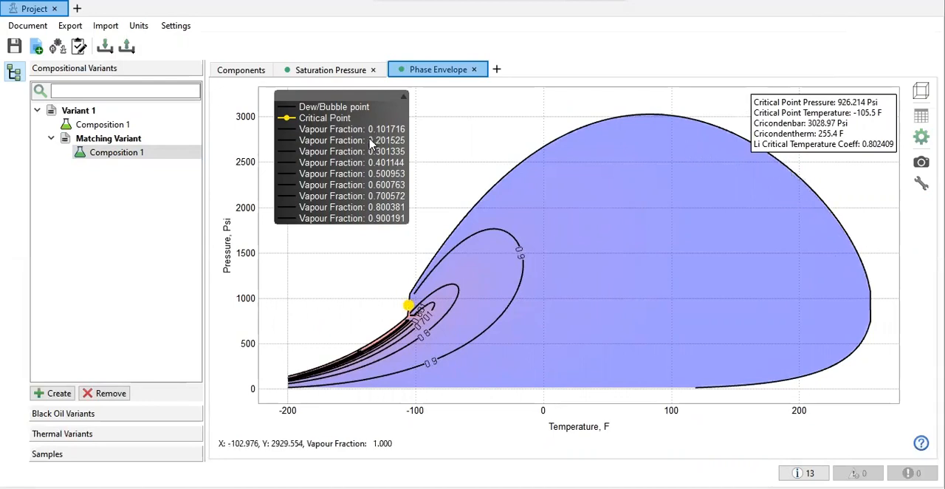
click(325, 70)
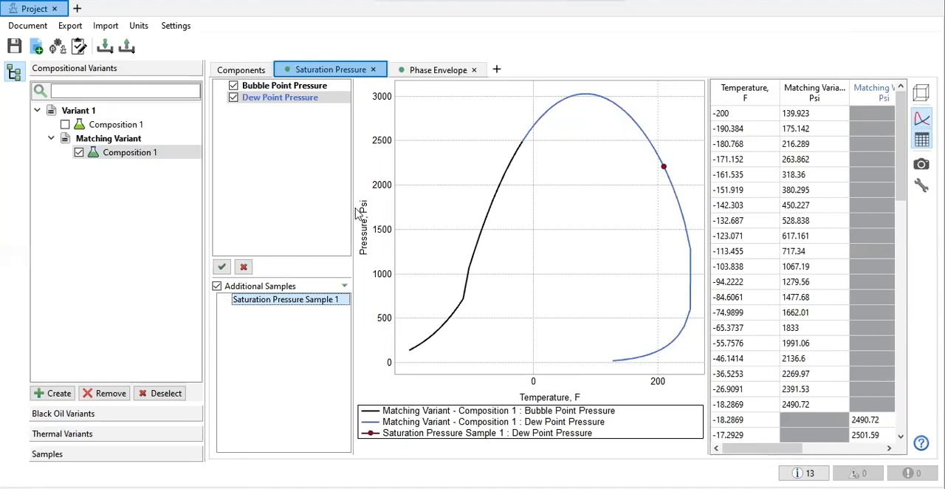
click(167, 393)
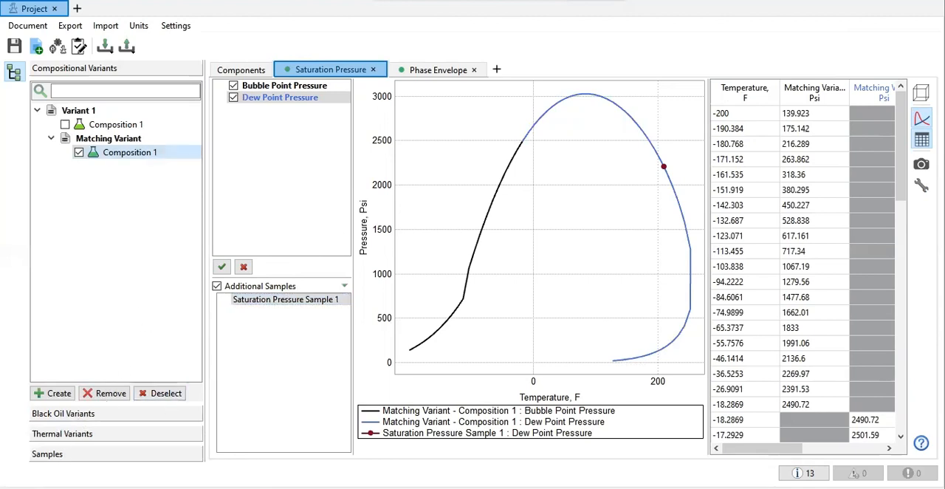
Step: Create a CCE sample and switch to the Excel workbook's PVT Input sheet
click(67, 453)
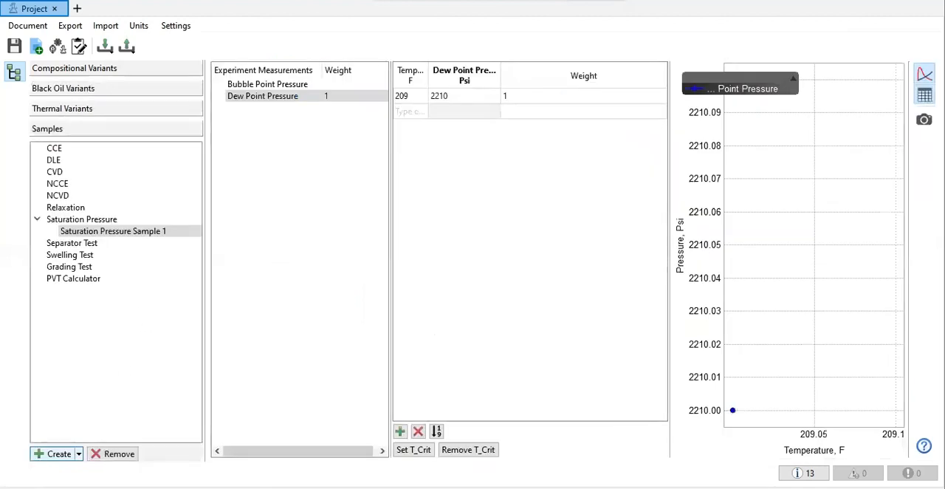
click(54, 148)
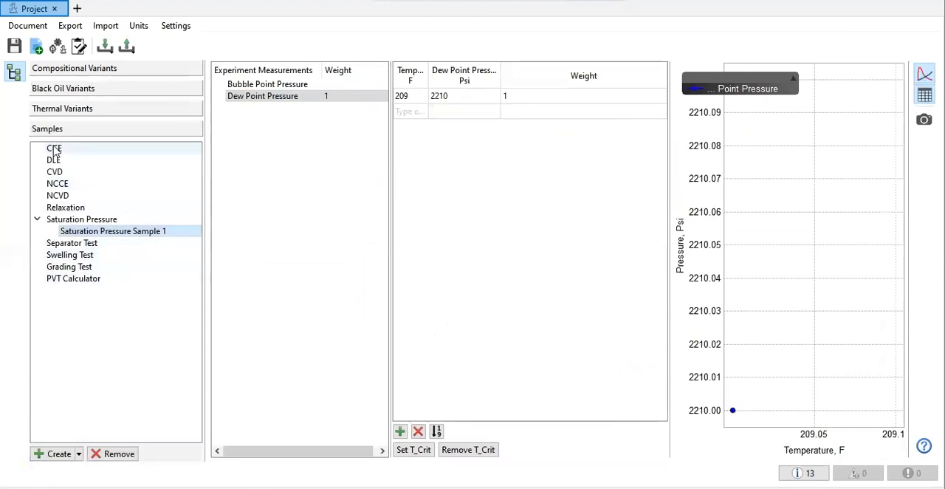
click(79, 454)
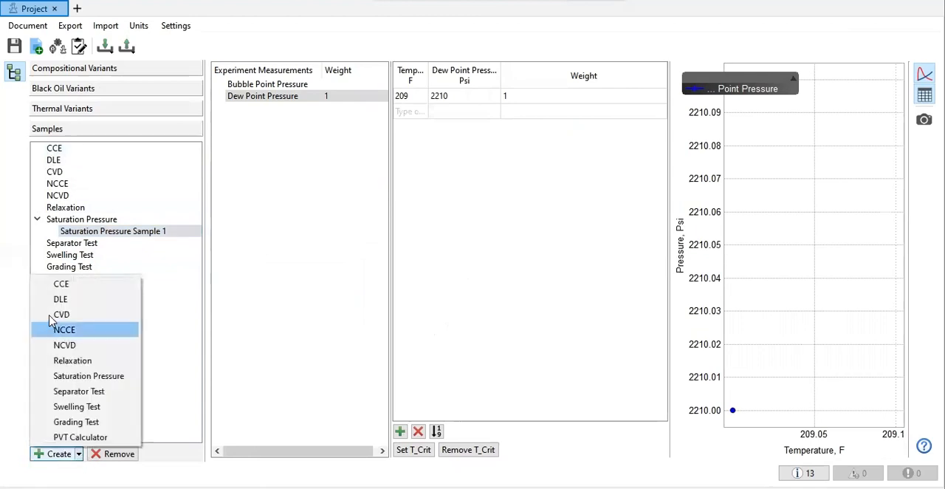
click(76, 287)
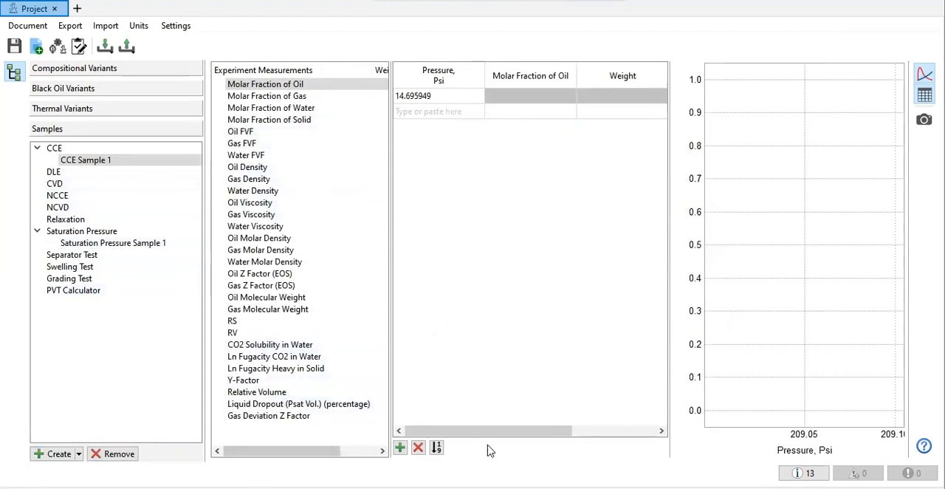
click(558, 487)
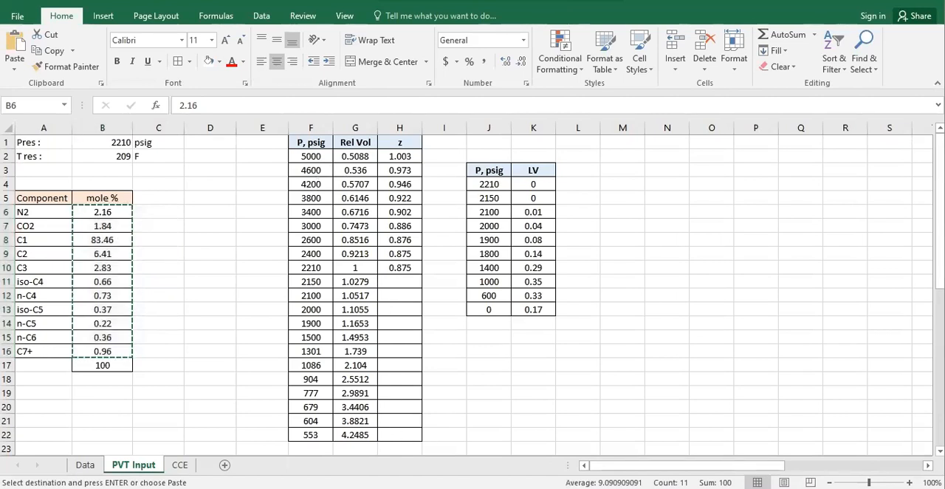
Step: Show CCE Sample 1's Relative Volume measurement table in tNavigator PVT Designer and return to the Excel workbook
click(600, 447)
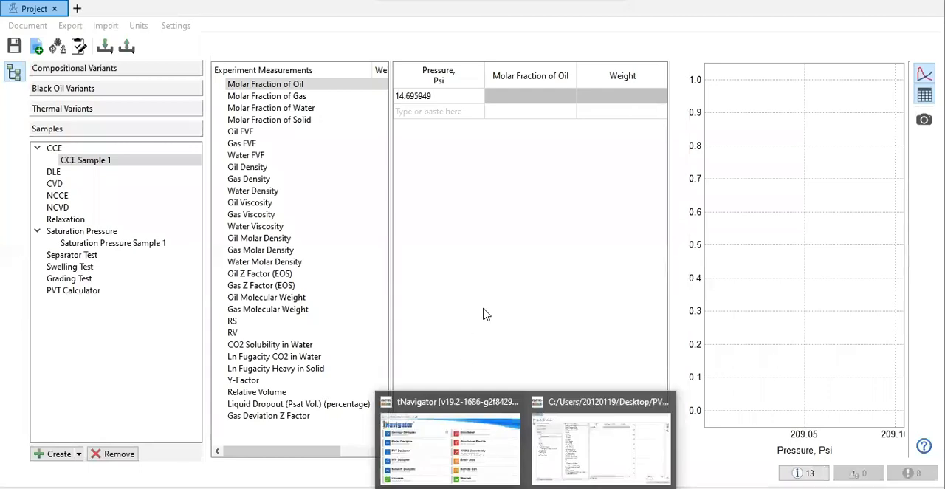
click(258, 391)
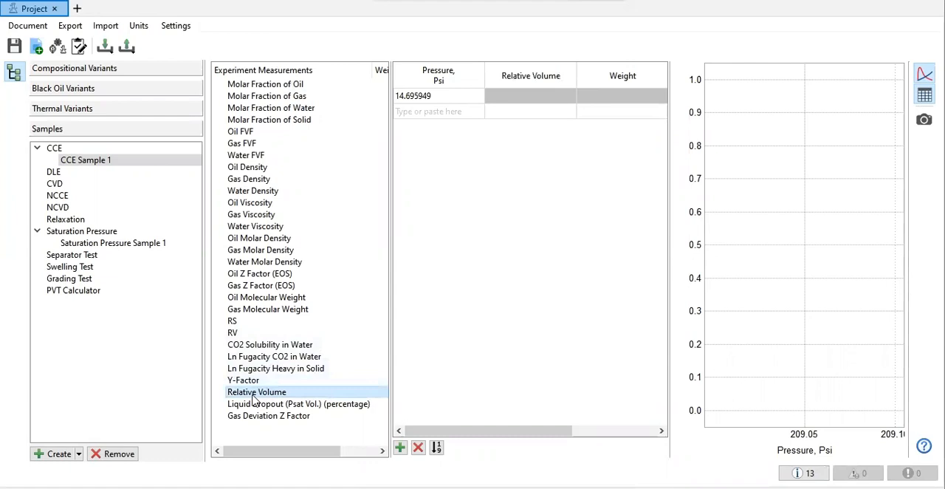
mouse_move(559, 488)
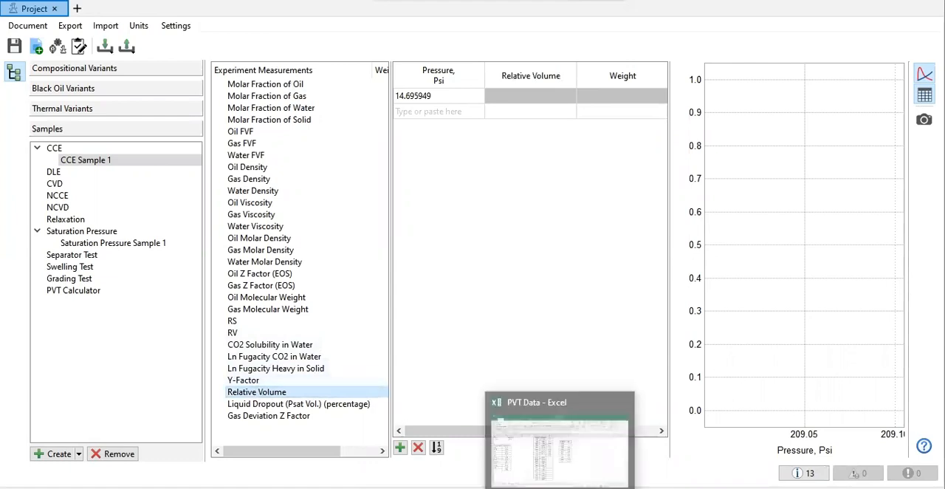
click(511, 402)
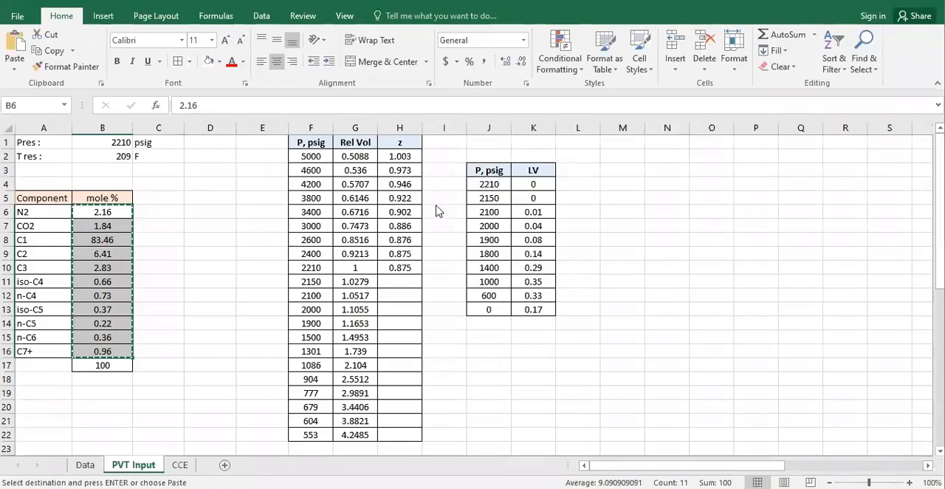
Step: Copy the pressure and relative volume data in cells F2:G22 of the PVT Input sheet
drag(310, 155, 360, 433)
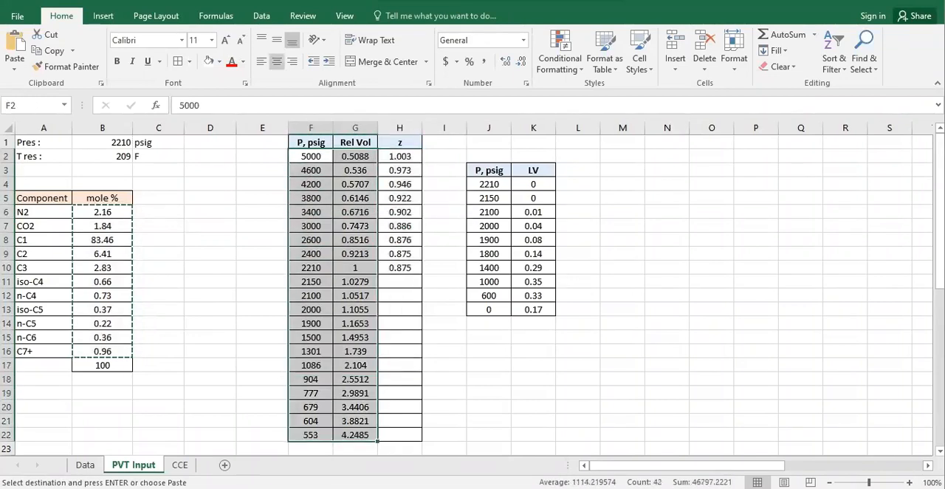
click(310, 157)
drag(376, 392, 370, 434)
key(ctrl+c)
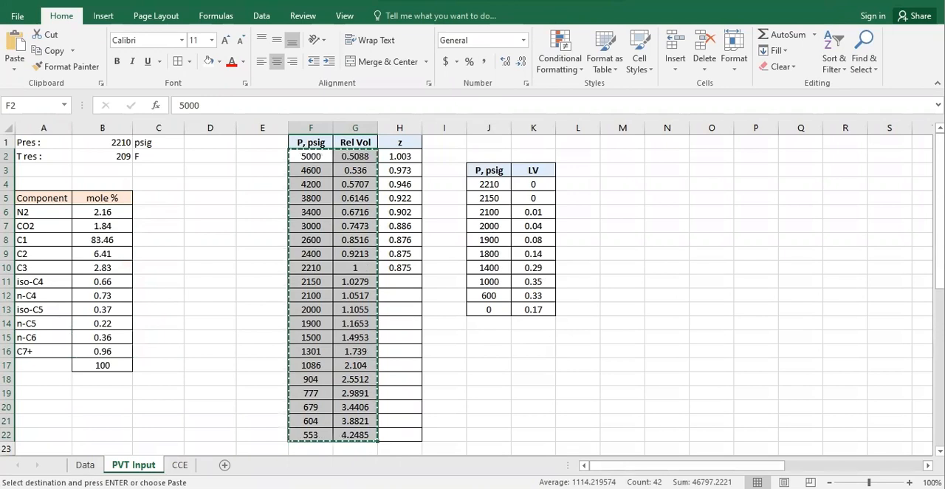
Step: Paste the pressures and relative volumes into CCE Sample 1's Relative Volume table in PVT Designer and save the project
click(525, 487)
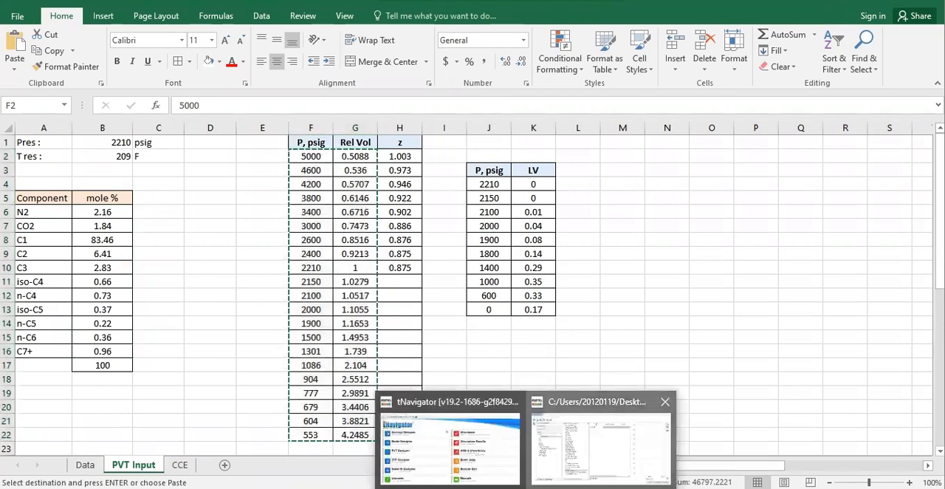
click(599, 443)
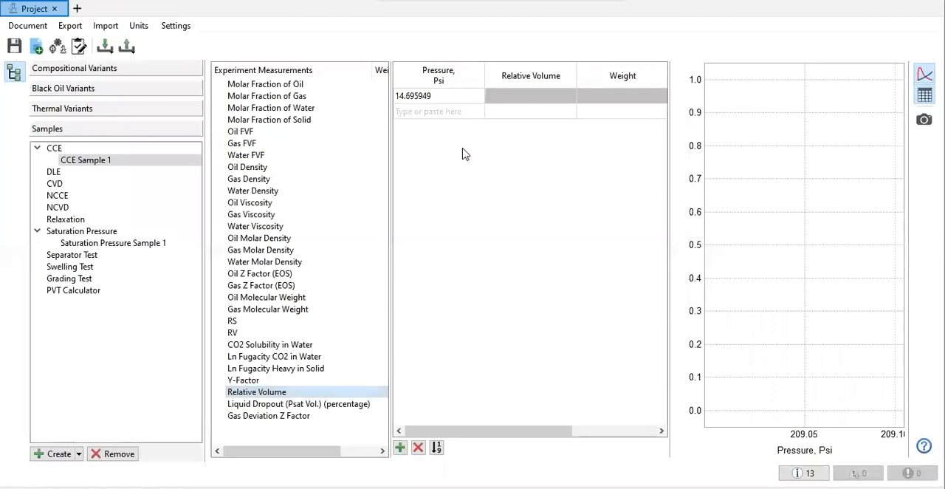
click(445, 100)
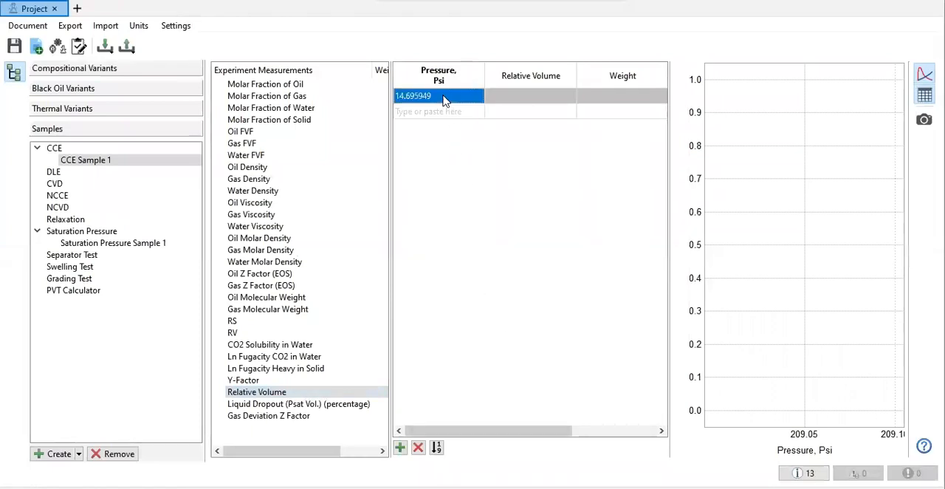
key(ctrl+v)
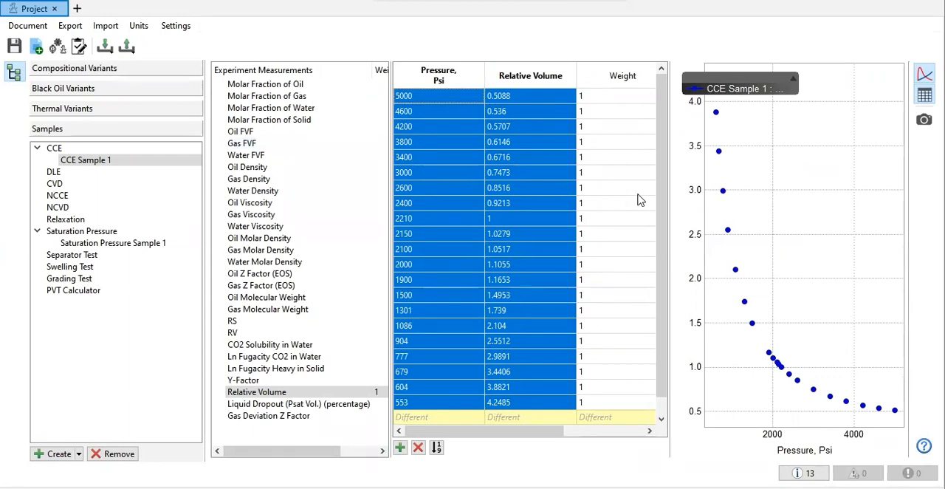
click(14, 47)
Step: Try to remove pressure rows from the Gas Z Factor (EOS) measurement table of CCE Sample 1
click(278, 287)
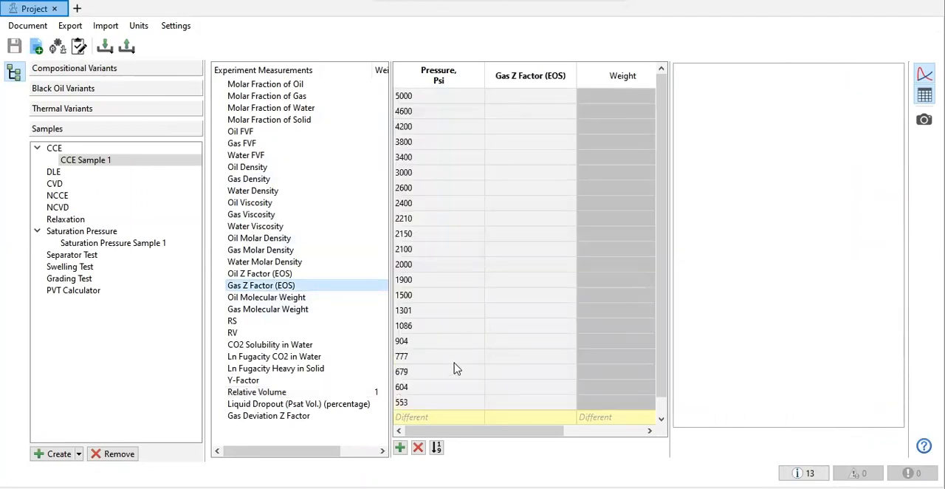
click(418, 447)
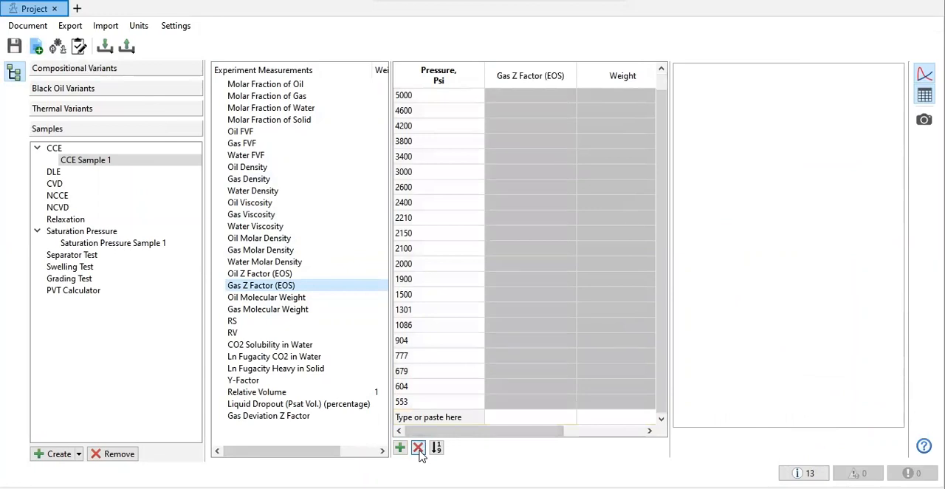
drag(426, 103, 428, 239)
click(464, 411)
key(Up)
key(Up)
key(Up)
key(Up)
key(Up)
key(Up)
key(Up)
key(Up)
key(Up)
key(Down)
Step: Copy the pressures 5000 to 2210 from Excel cells F2:F10 into the pressure column of PVT Designer's Gas Z Factor (EOS) table
key(alt+Tab)
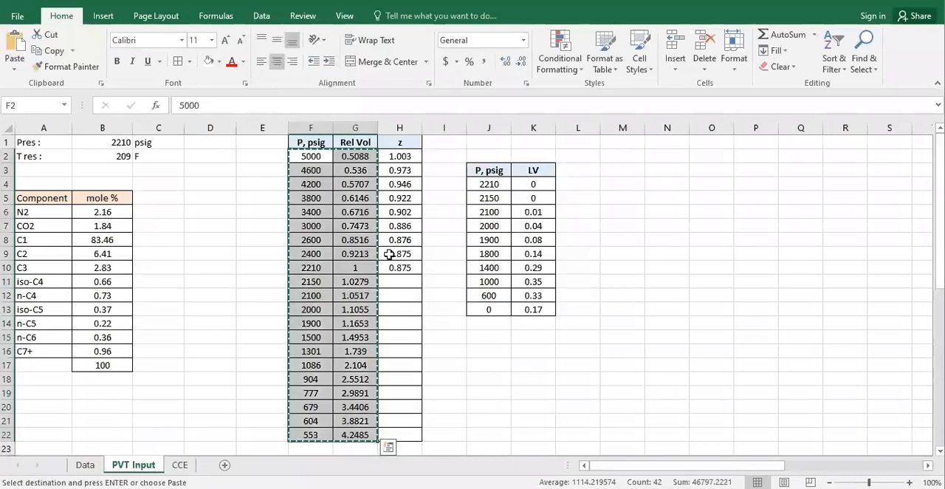
drag(316, 158, 327, 268)
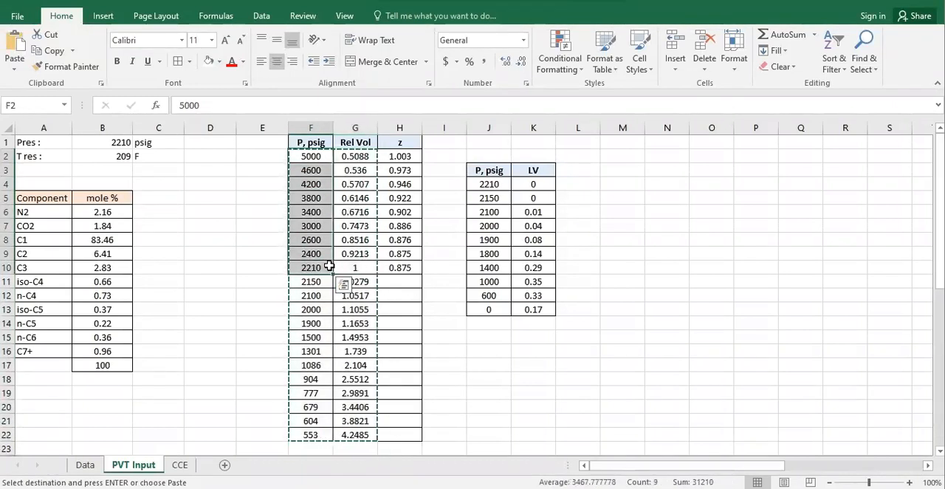
key(ctrl+c)
key(alt+Tab)
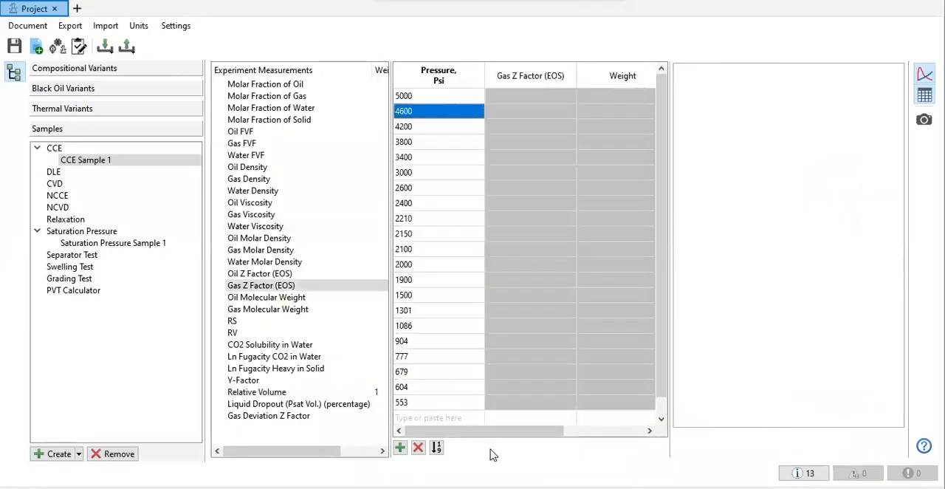
click(426, 98)
key(ctrl+v)
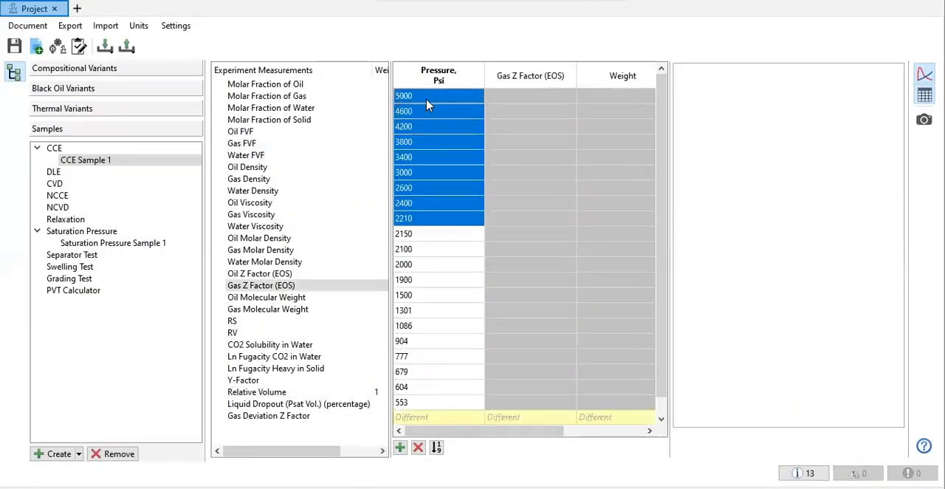
Step: Try to remove the pressure rows below 2210 psi from the Gas Z Factor (EOS) table
click(406, 402)
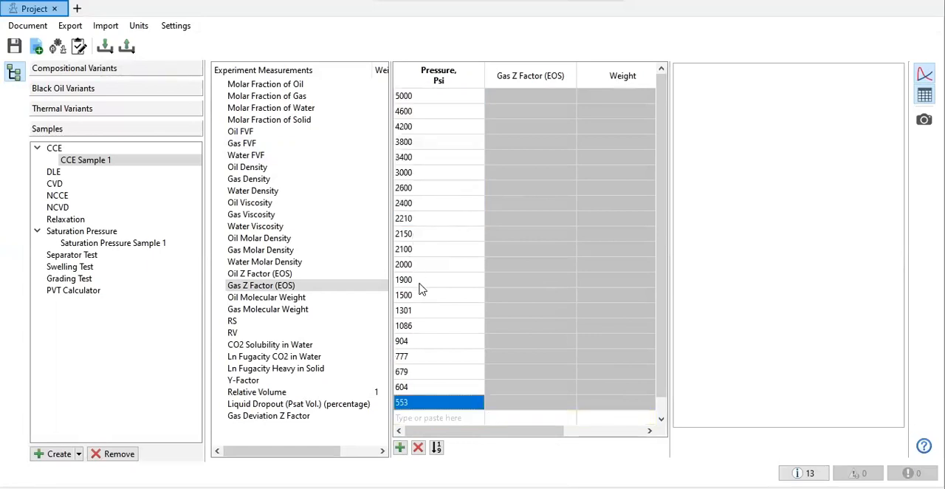
drag(425, 234, 434, 404)
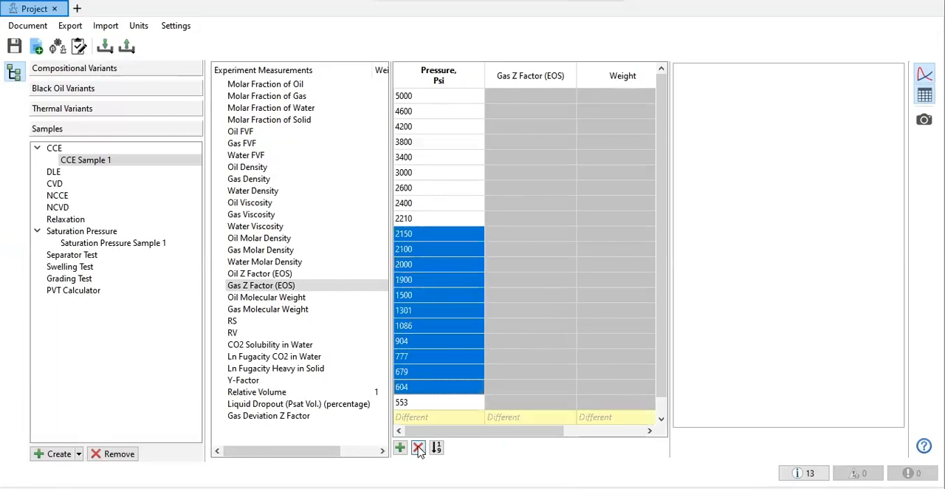
click(423, 445)
click(422, 446)
click(423, 446)
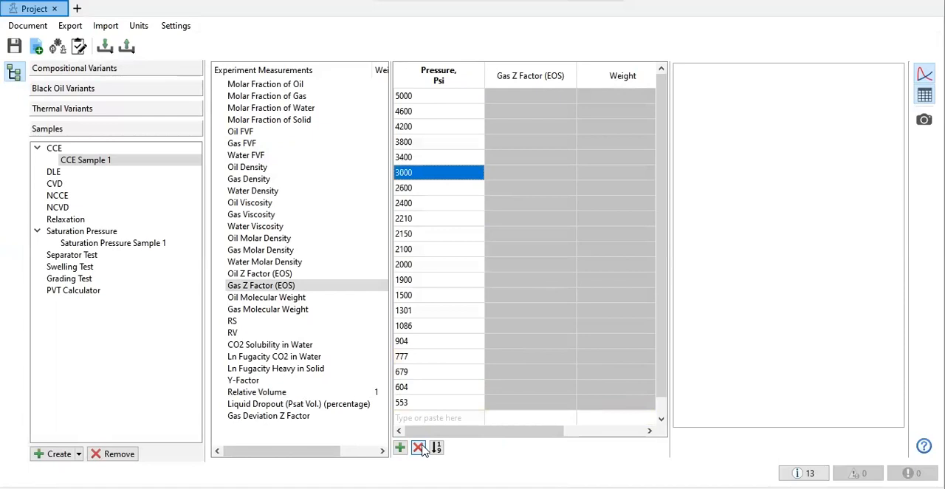
click(422, 447)
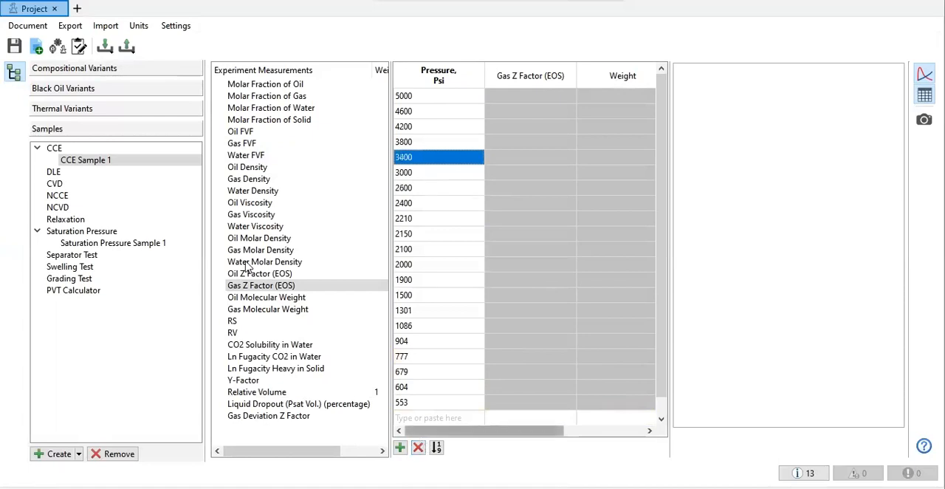
Step: Compare the Relative Volume and Gas Z Factor (EOS) measurement tables of CCE Sample 1
click(258, 288)
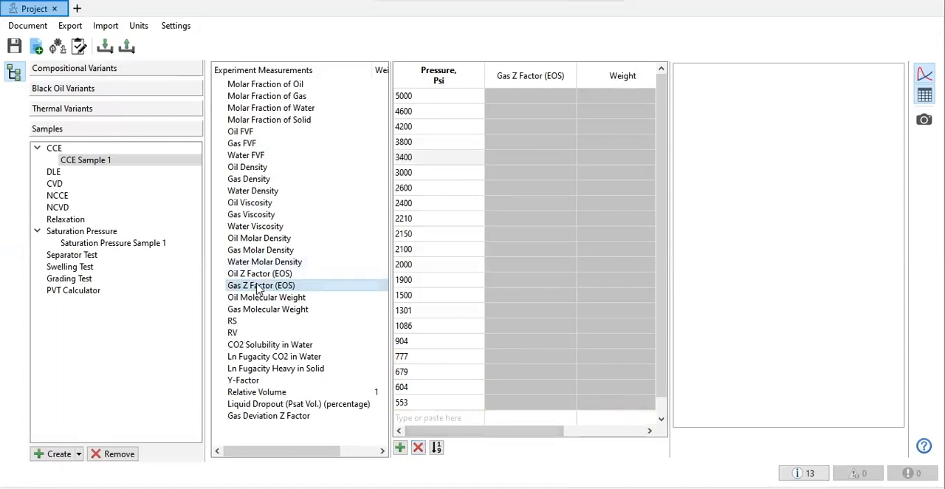
click(247, 393)
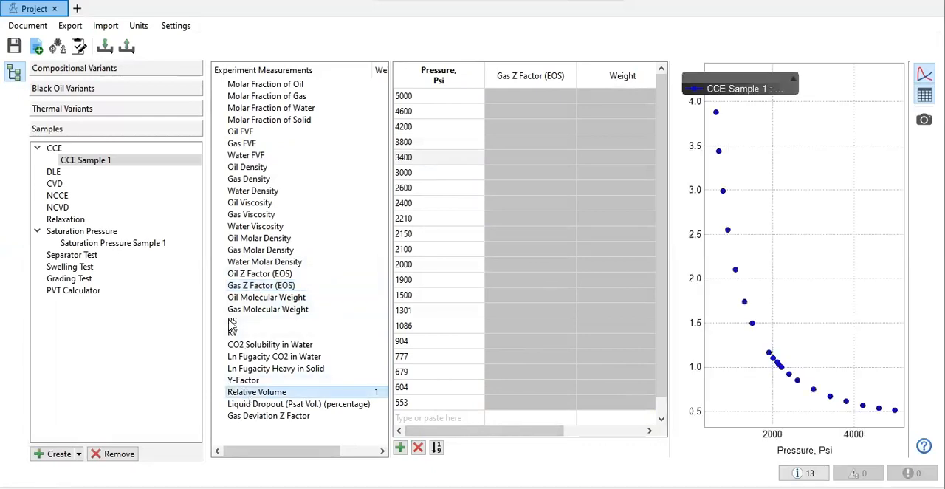
click(257, 286)
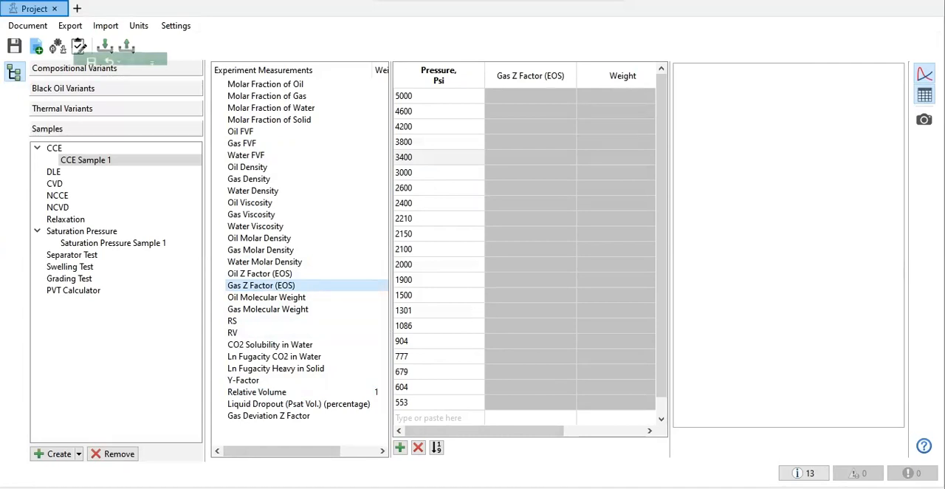
Step: In Excel's PVT Input sheet, copy the pressures F2:F10 and z values H2:H10 side by side, starting at cells M4 and N4
key(alt+Tab)
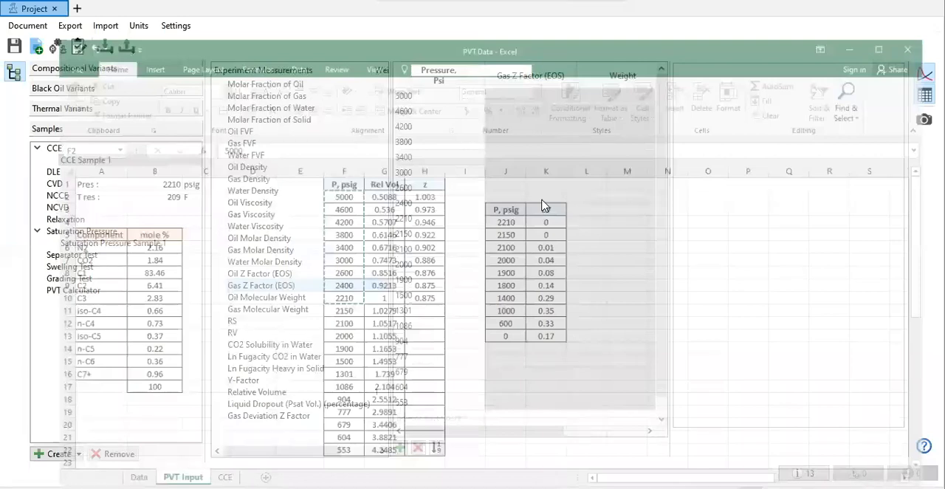
key(alt+Tab)
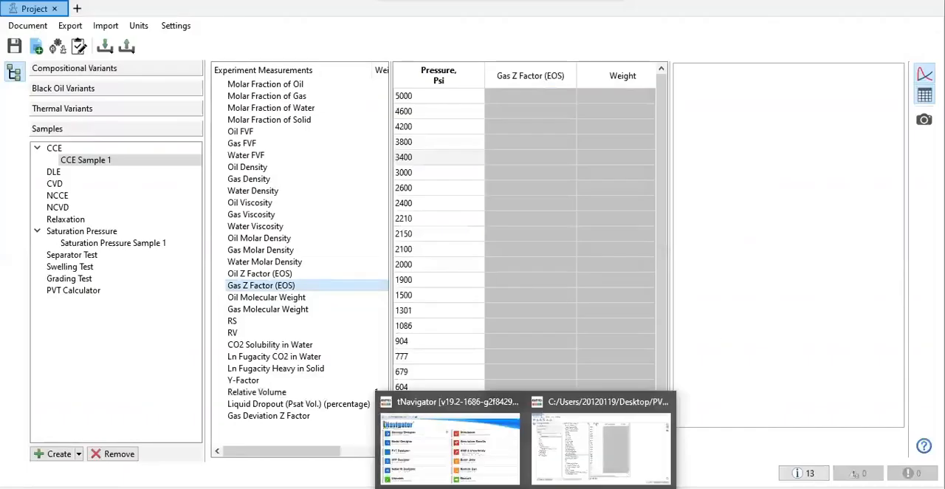
key(alt+Tab)
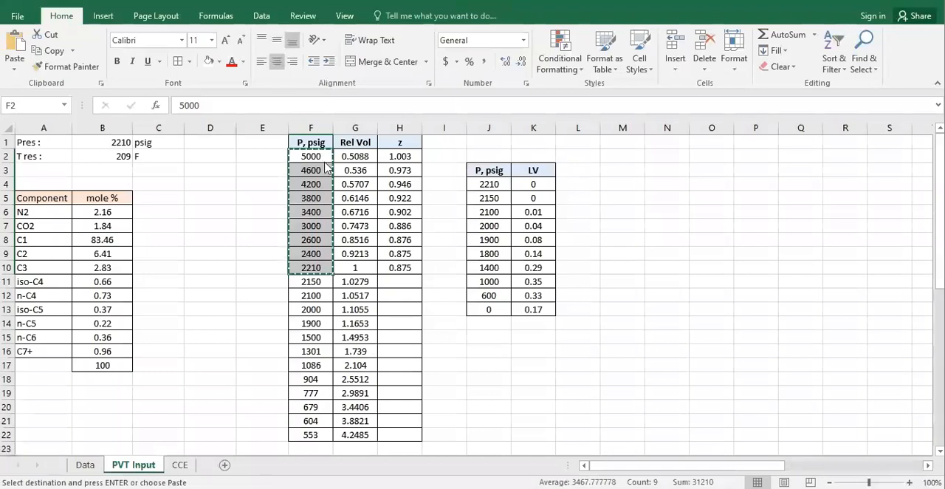
drag(312, 156, 332, 273)
click(633, 189)
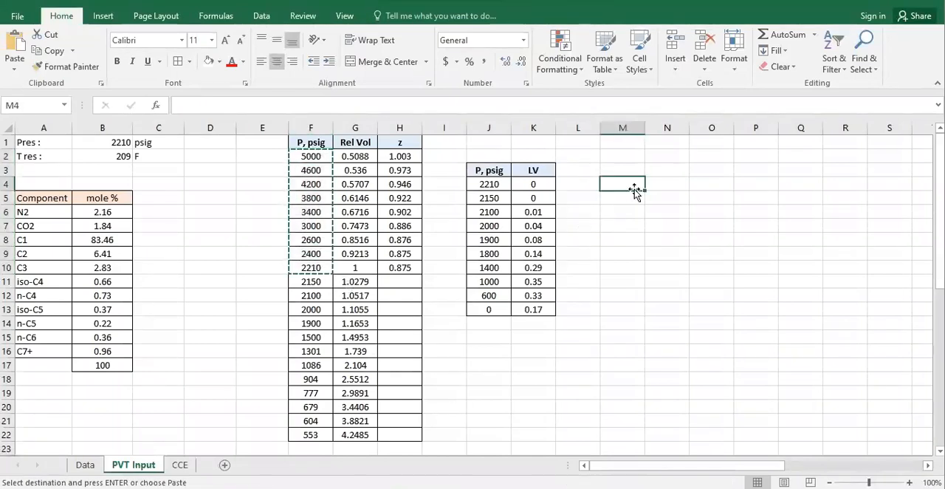
key(ctrl+v)
drag(401, 155, 422, 270)
key(ctrl+c)
click(650, 188)
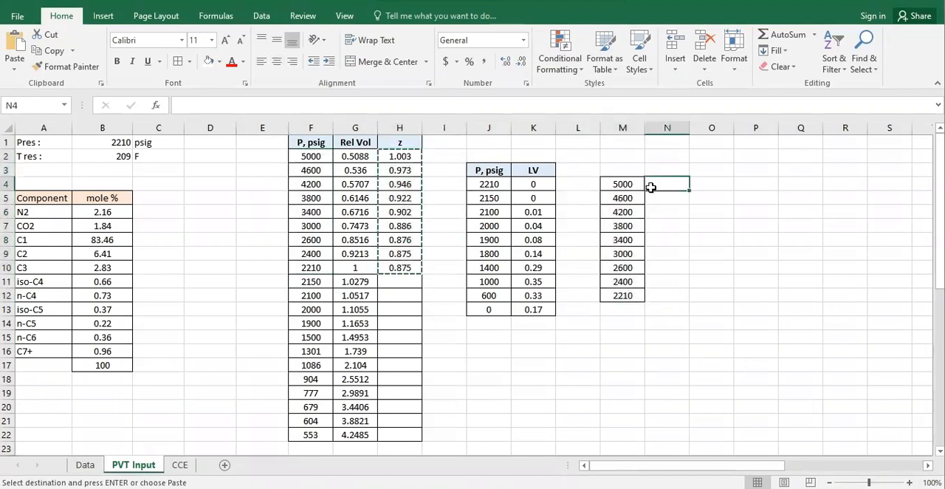
key(ctrl+v)
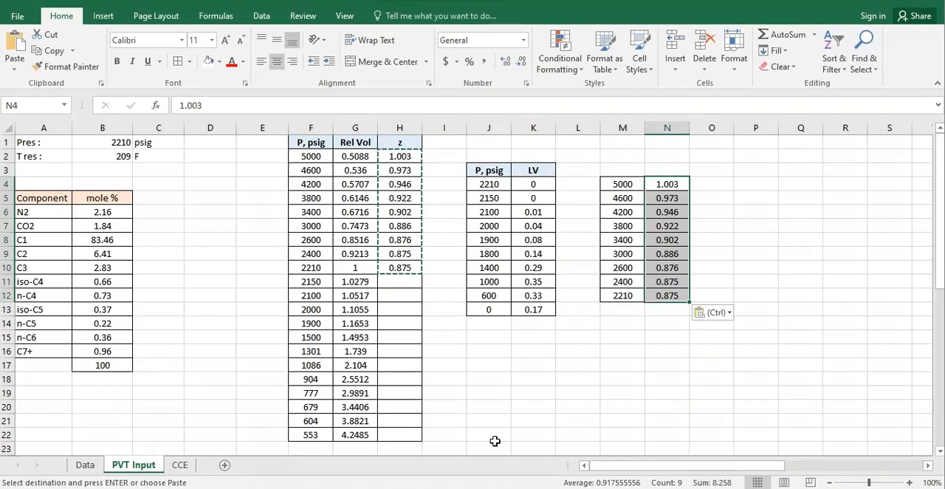
Step: Copy the pressure and z data in M4:N12 into CCE Sample 1's Gas Z Factor (EOS) table in PVT Designer
drag(622, 185, 660, 296)
key(ctrl+c)
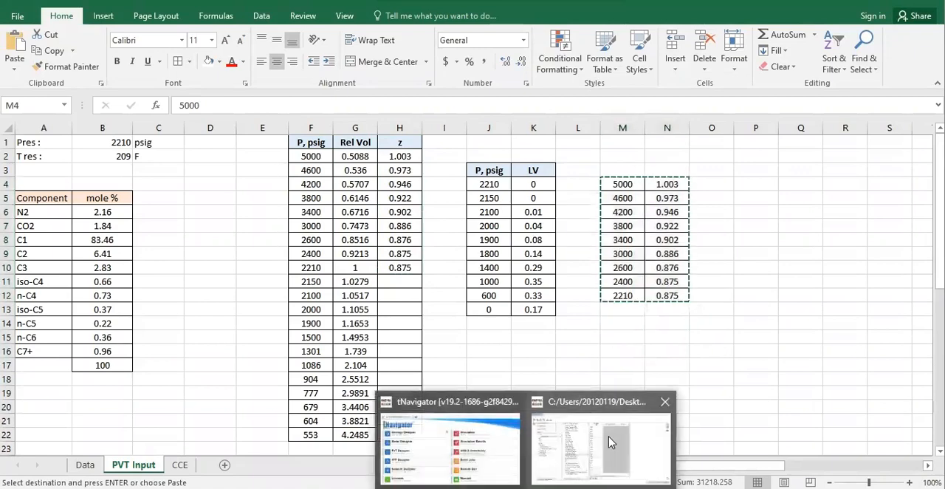
click(568, 426)
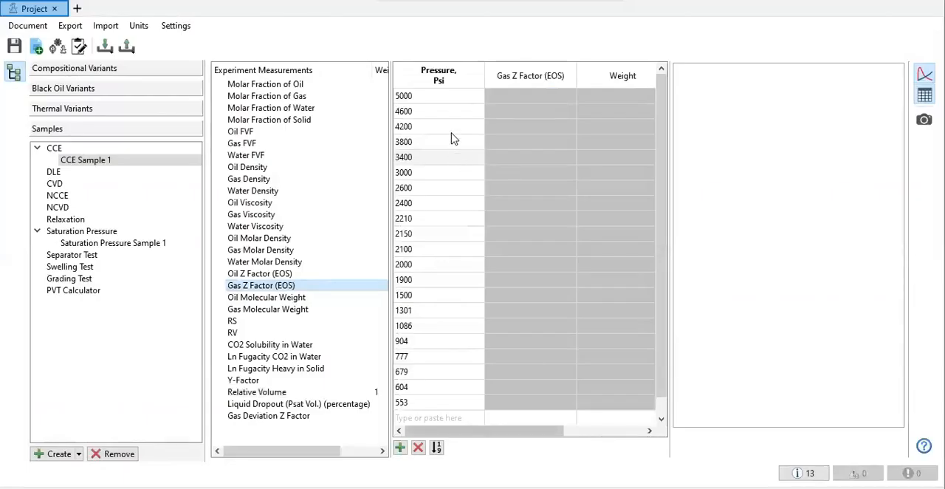
click(456, 99)
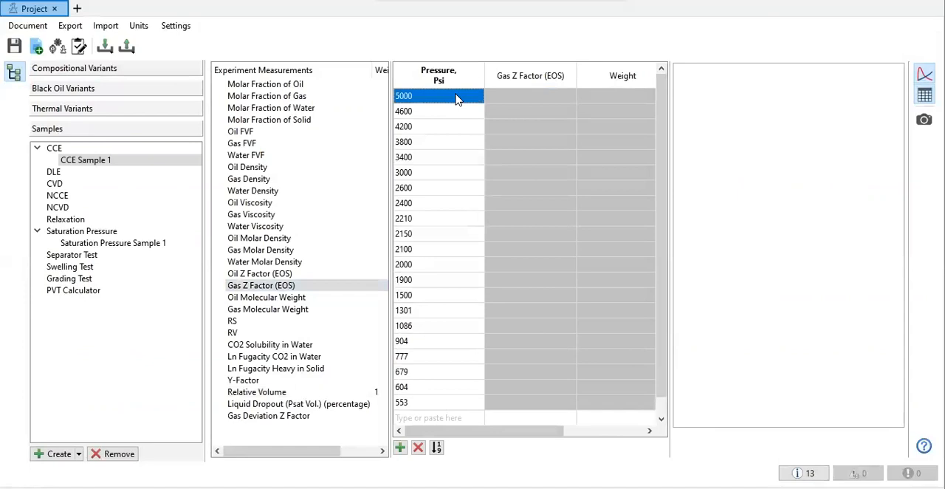
key(ctrl+v)
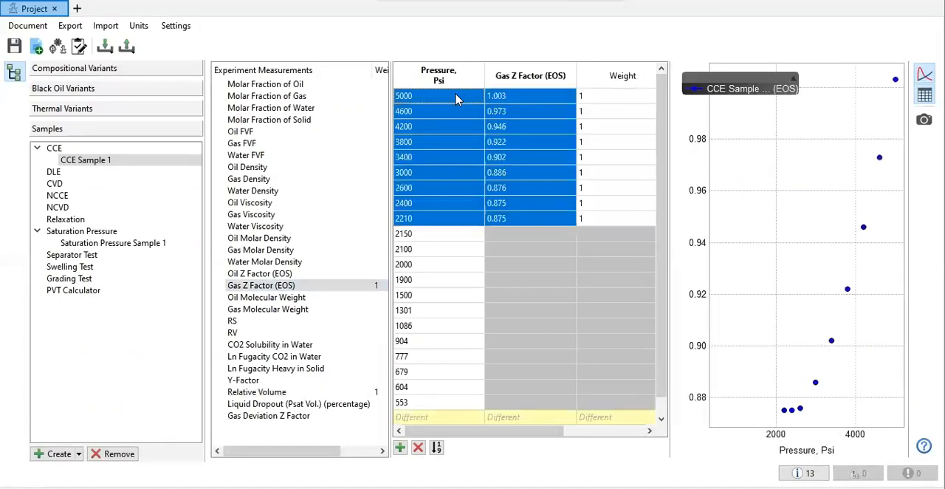
Step: Try to remove the 2150 to 553 psi rows from the Gas Z Factor (EOS) table, and check them against the Relative Volume table
click(418, 237)
drag(418, 245, 436, 408)
right_click(435, 408)
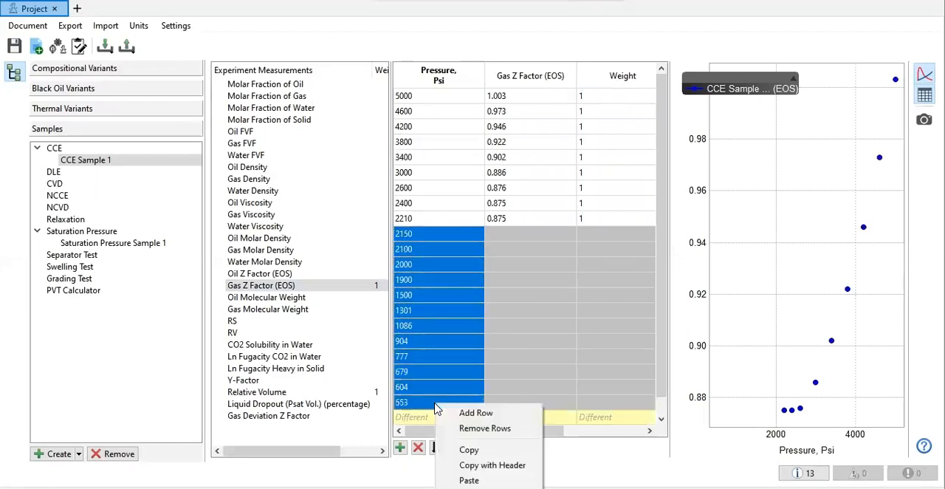
click(479, 428)
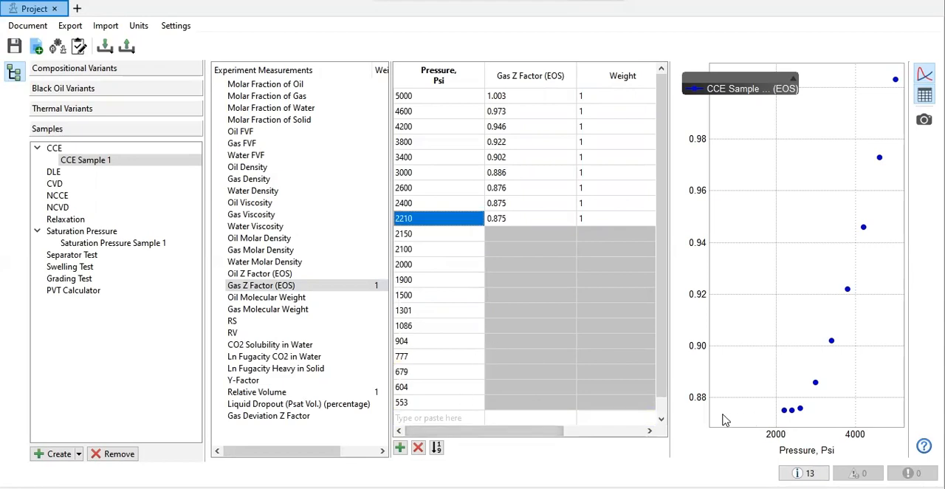
click(610, 430)
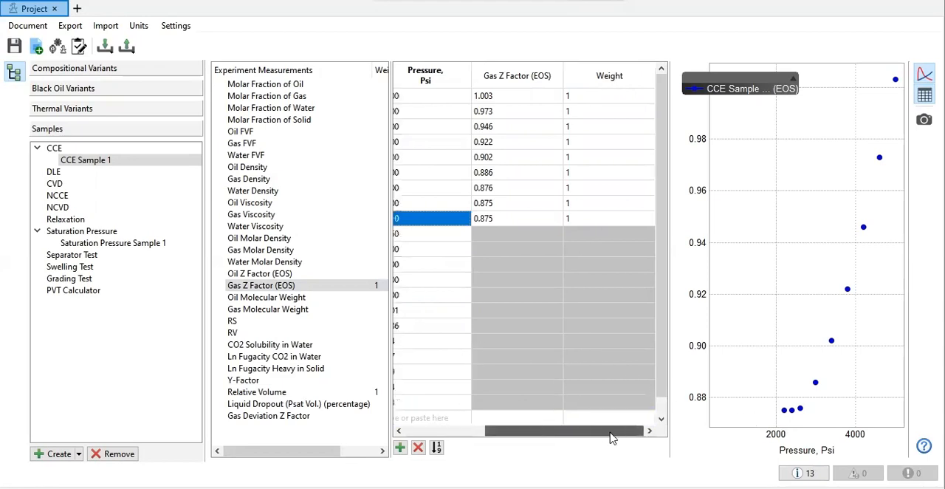
drag(546, 430, 406, 413)
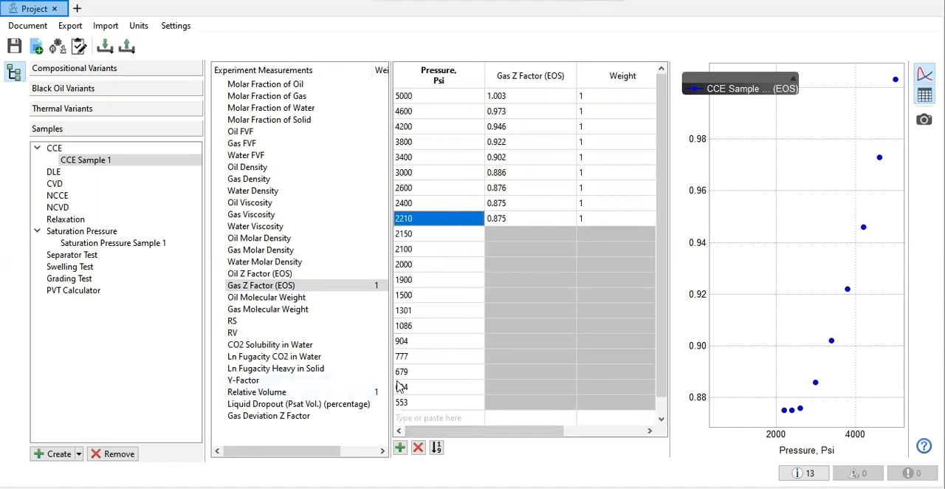
click(236, 335)
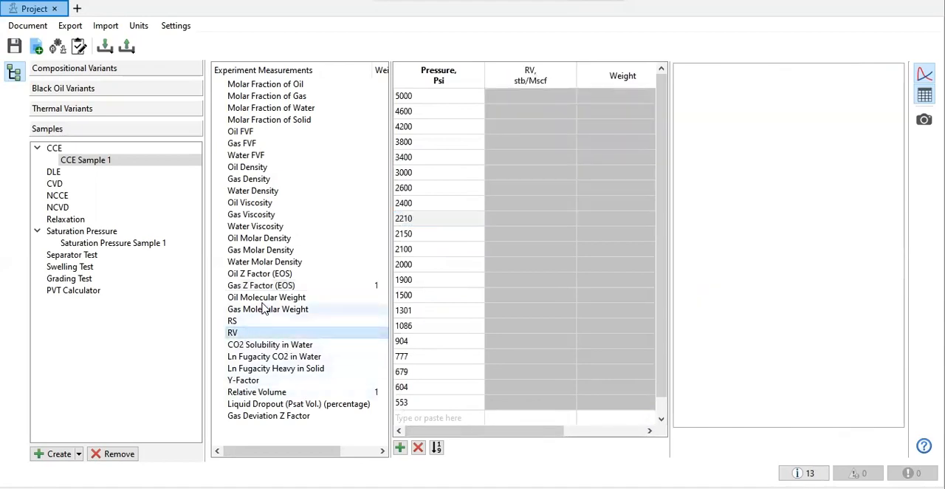
click(253, 392)
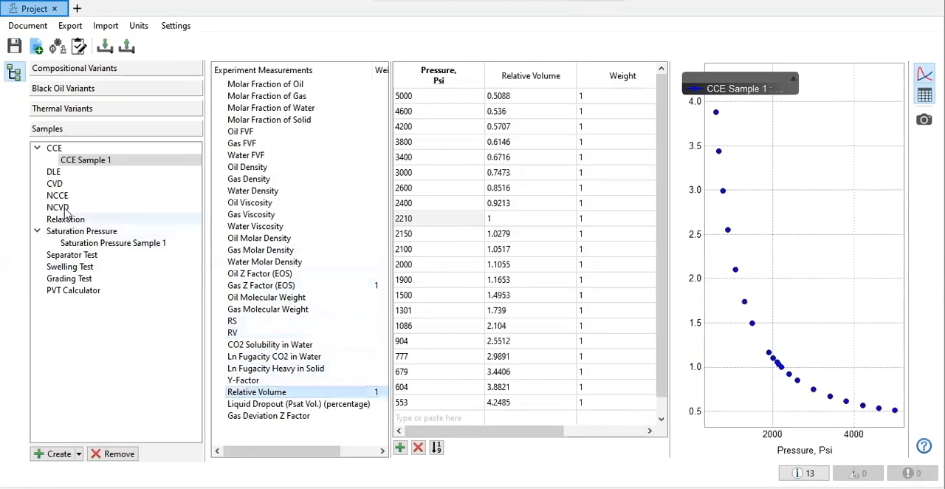
Step: Create a CVD sample and open its Liquid Dropout (Psat Vol.) (percentage) measurement table
click(78, 453)
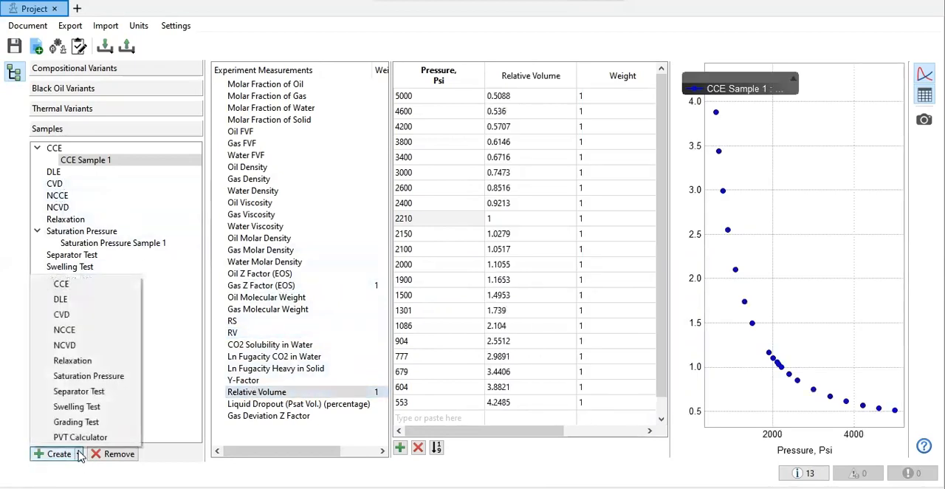
click(61, 314)
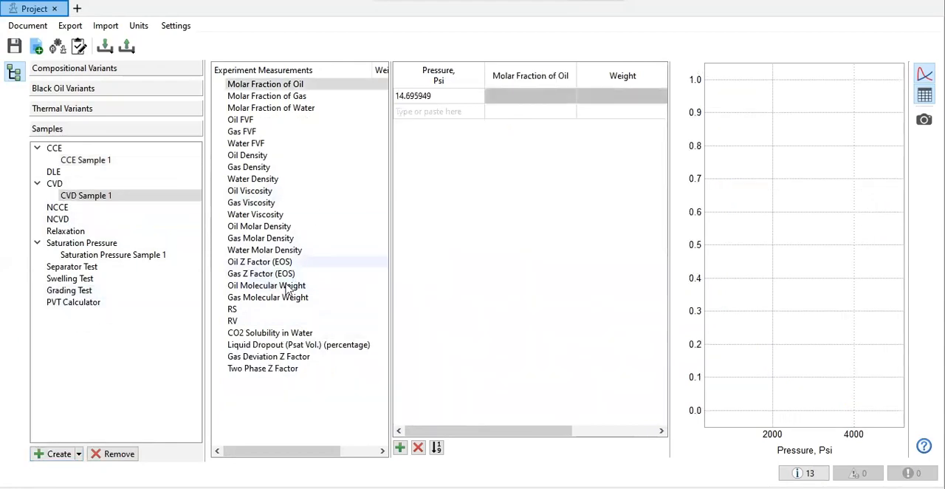
click(276, 345)
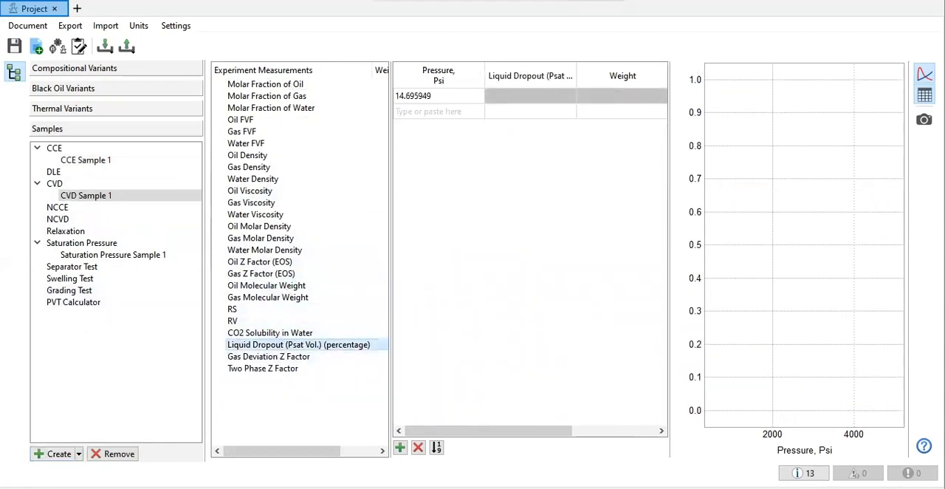
Step: Copy the pressure and LV data in J4:K13 of Excel's PVT Input sheet into CVD Sample 1's Liquid Dropout table in PVT Designer
key(alt+Tab)
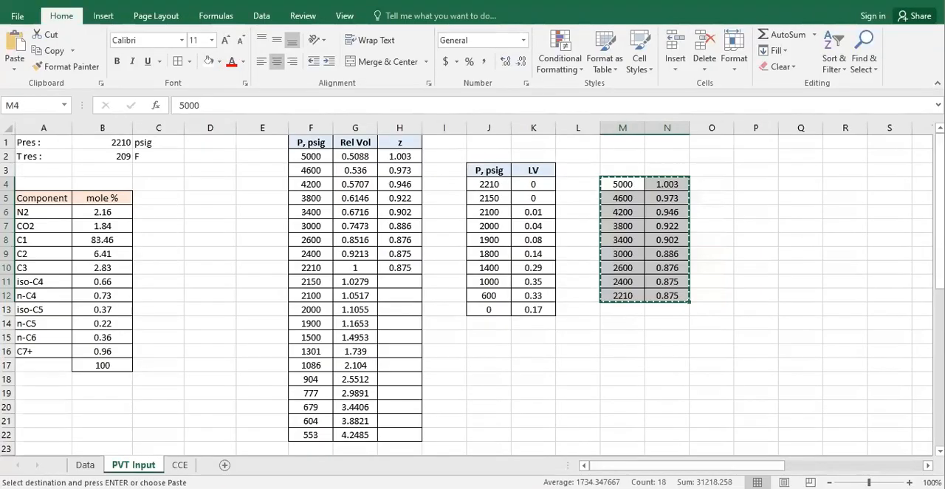
drag(504, 182, 533, 309)
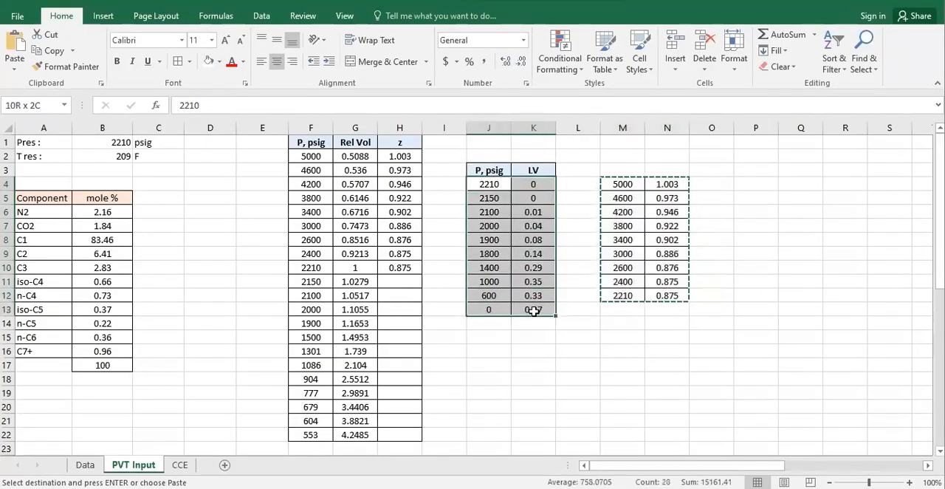
key(ctrl+c)
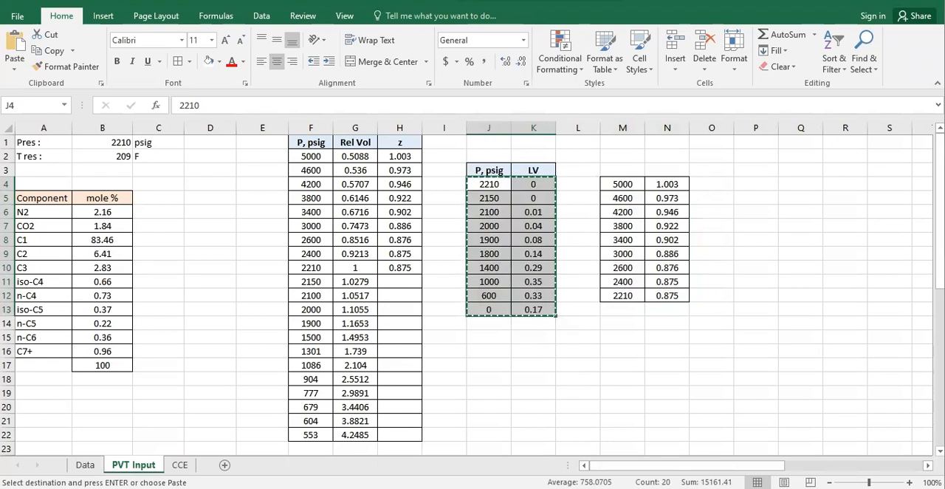
click(526, 488)
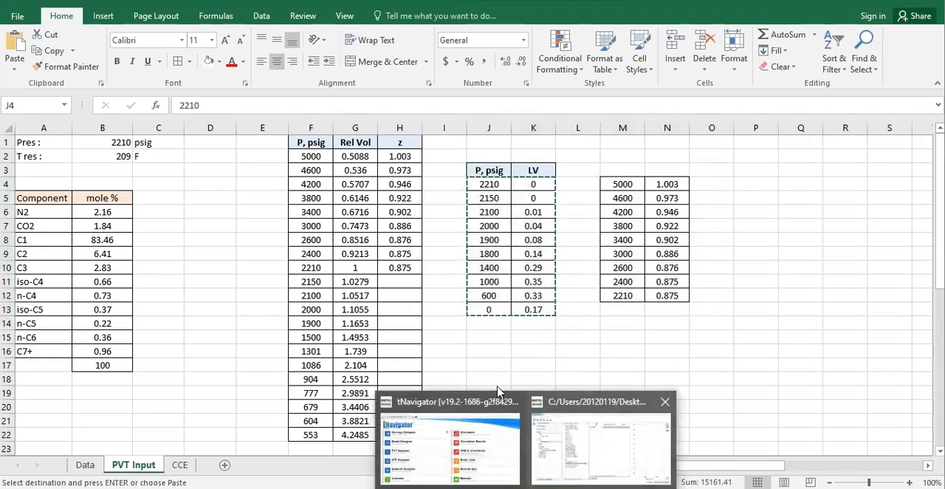
click(601, 436)
click(448, 98)
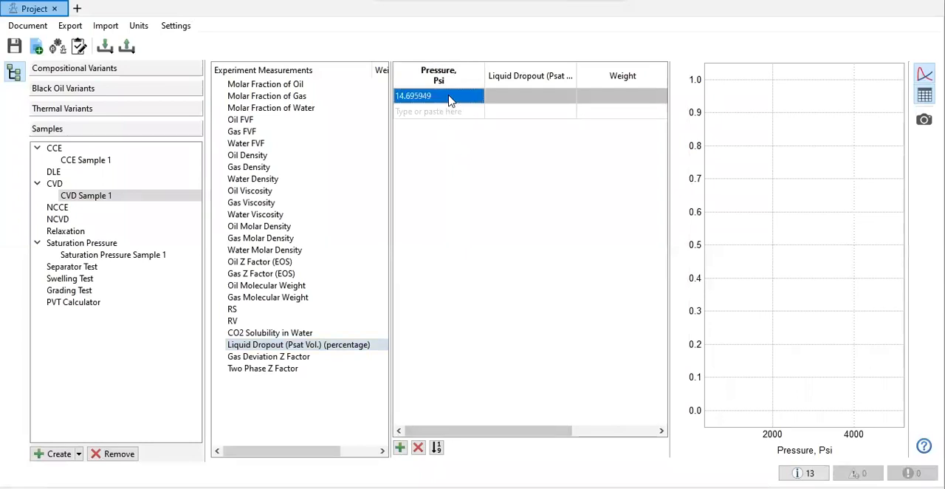
key(ctrl+v)
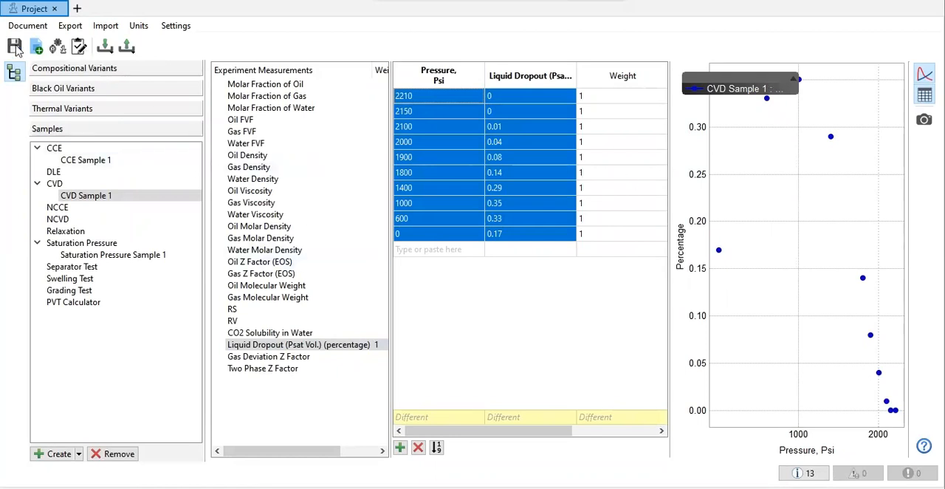
Step: Open the component properties of Composition 1 under Matching Variant
click(82, 69)
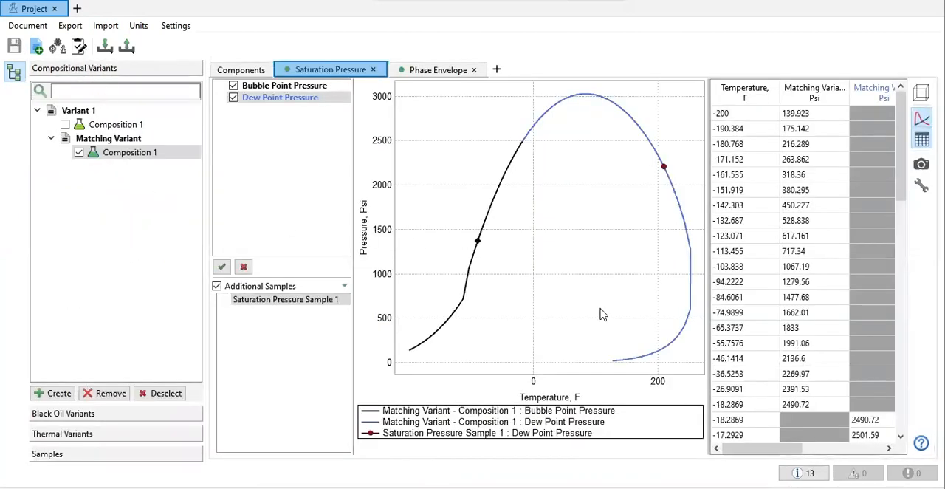
click(233, 71)
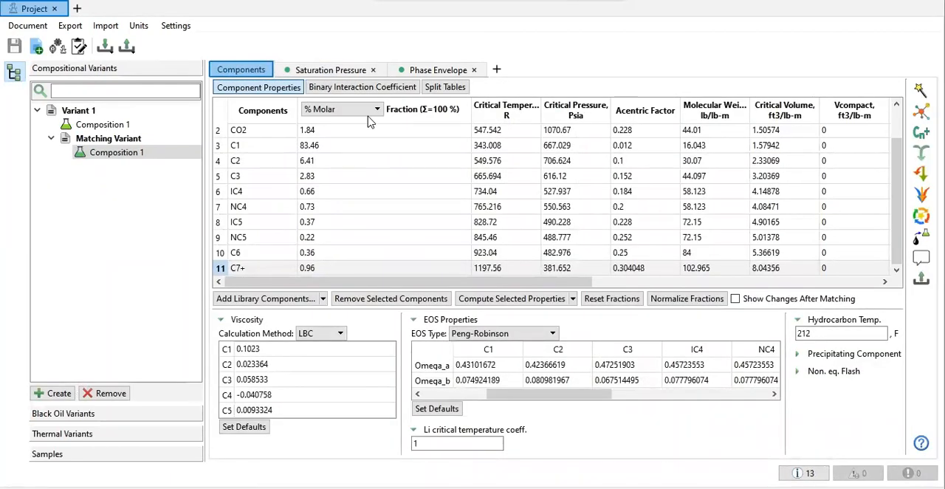
click(498, 69)
mouse_move(546, 88)
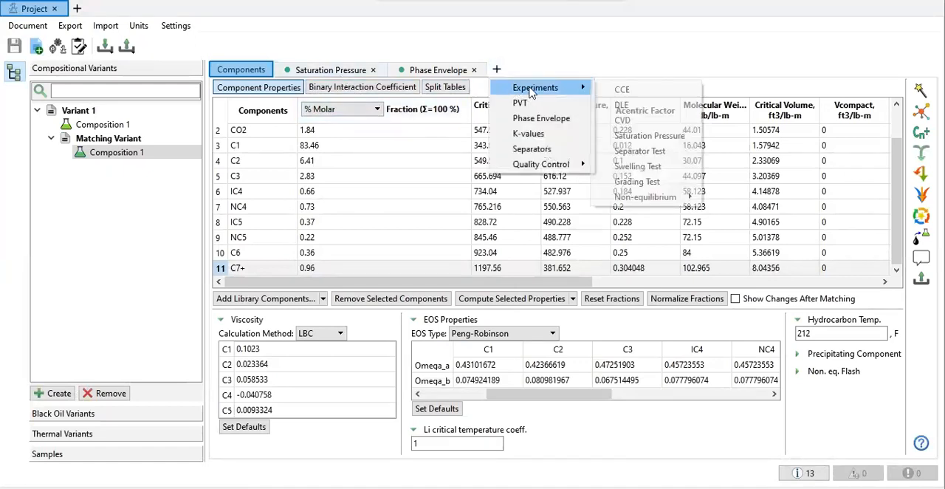
click(624, 90)
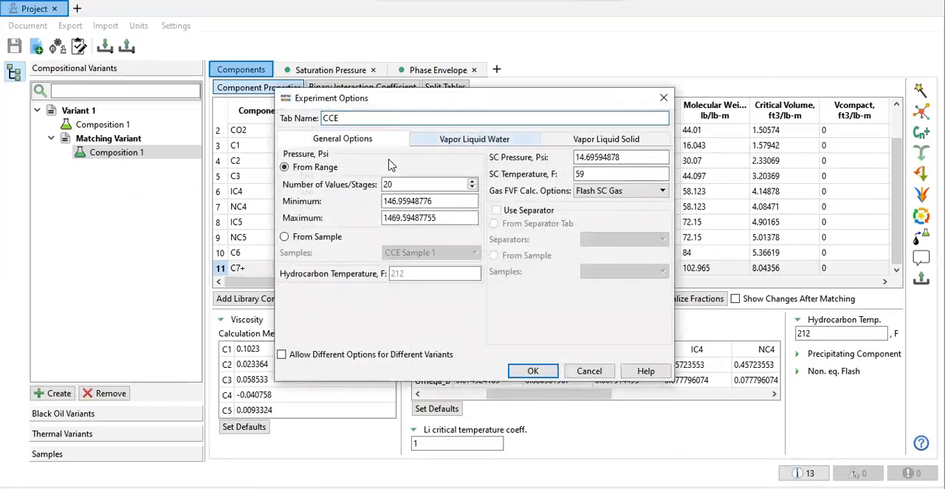
click(321, 244)
click(417, 252)
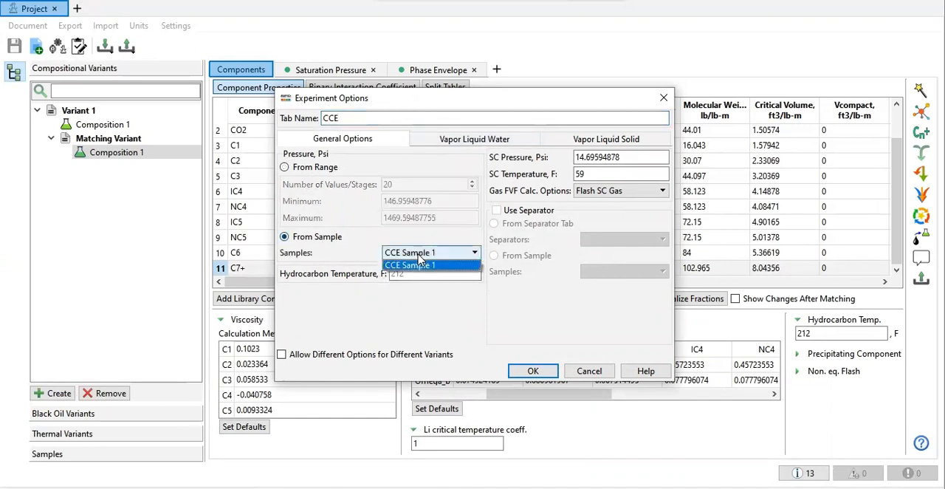
click(420, 267)
click(413, 273)
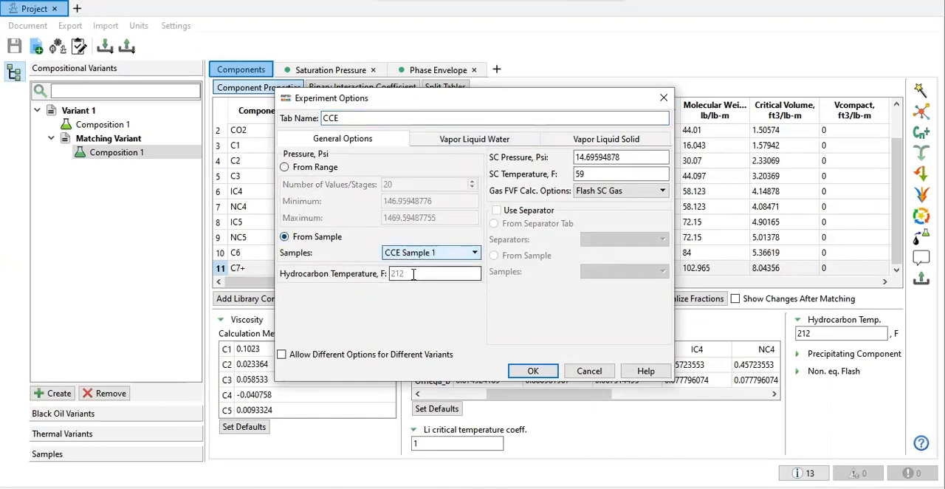
click(663, 98)
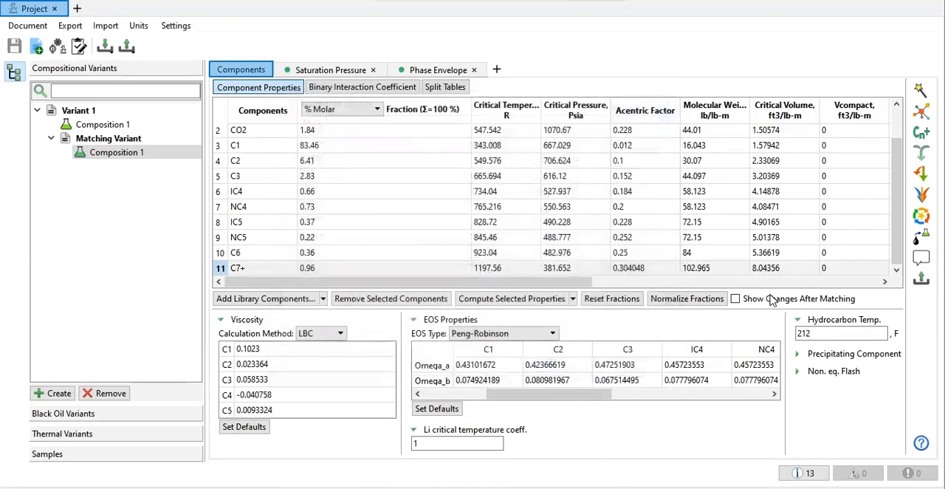
Step: Set the hydrocarbon temperature to 209 F and add a CCE experiment named CCE that takes its pressures from CCE Sample 1
click(834, 334)
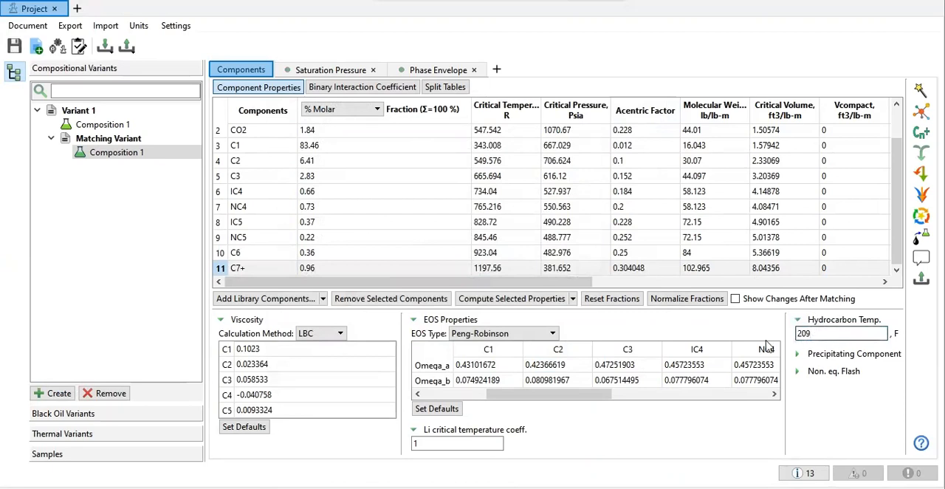
click(496, 70)
mouse_move(550, 89)
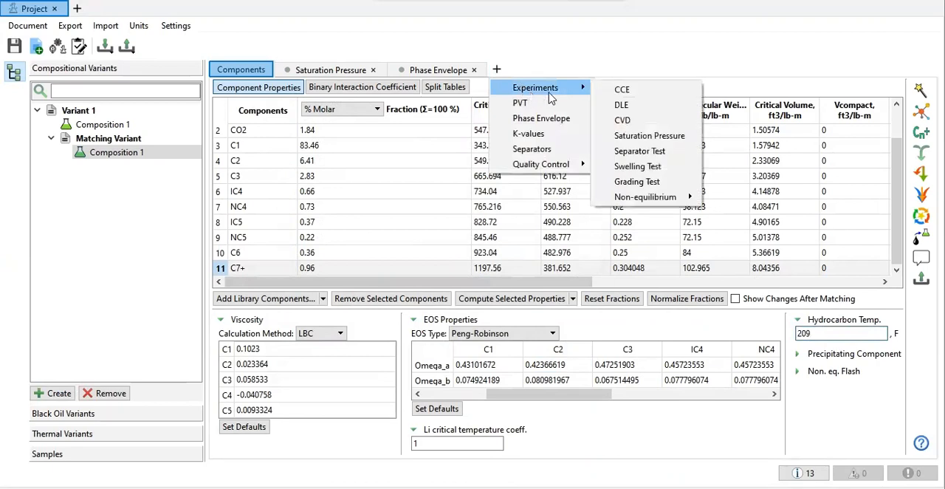
click(639, 95)
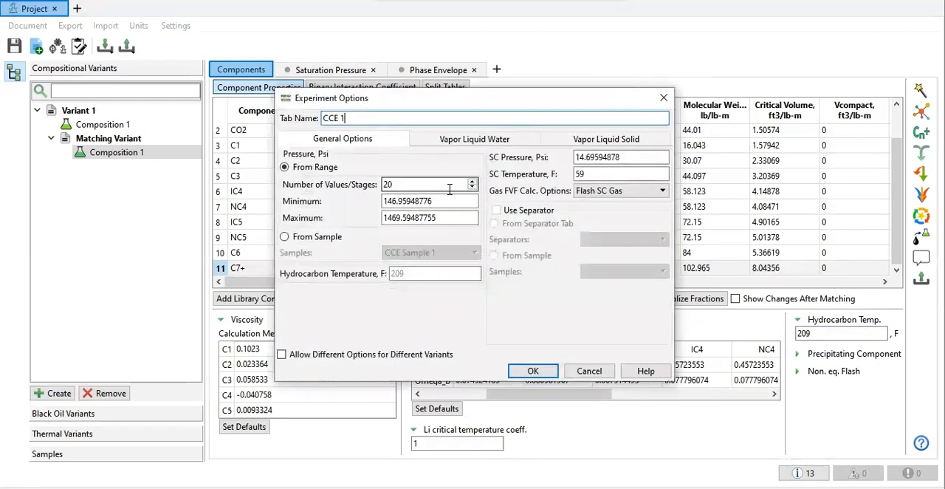
click(344, 237)
click(434, 254)
click(434, 254)
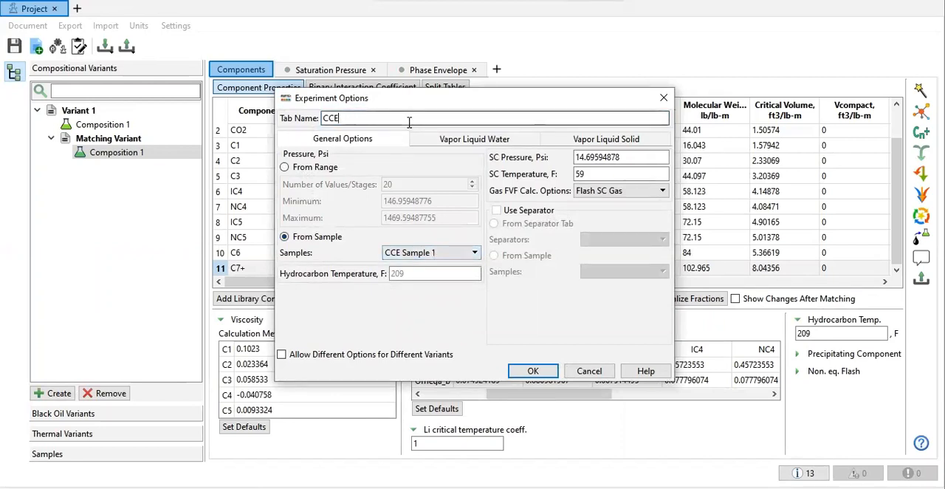
click(533, 371)
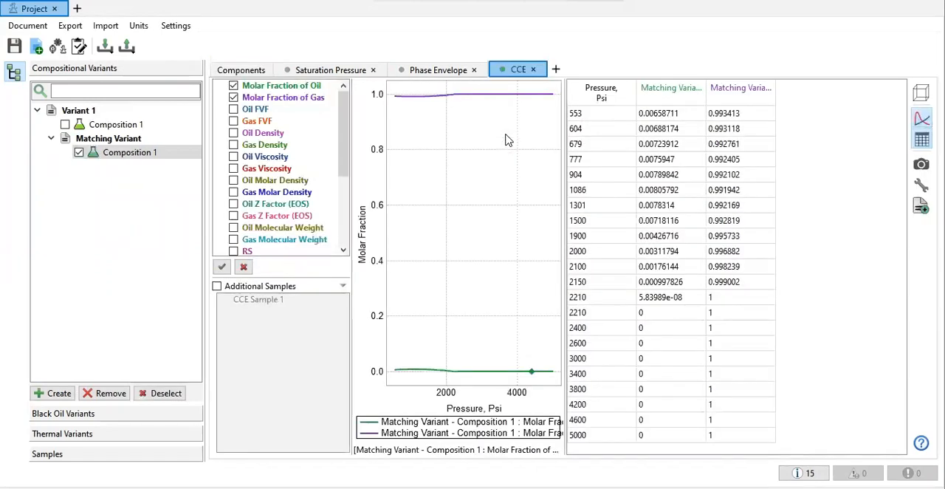
Step: Replace the molar fraction curves with Relative Volume and Gas Z Factor (EOS), overlay CCE Sample 1's measurements, and widen the plot
click(233, 98)
scroll(244, 235, down, 4)
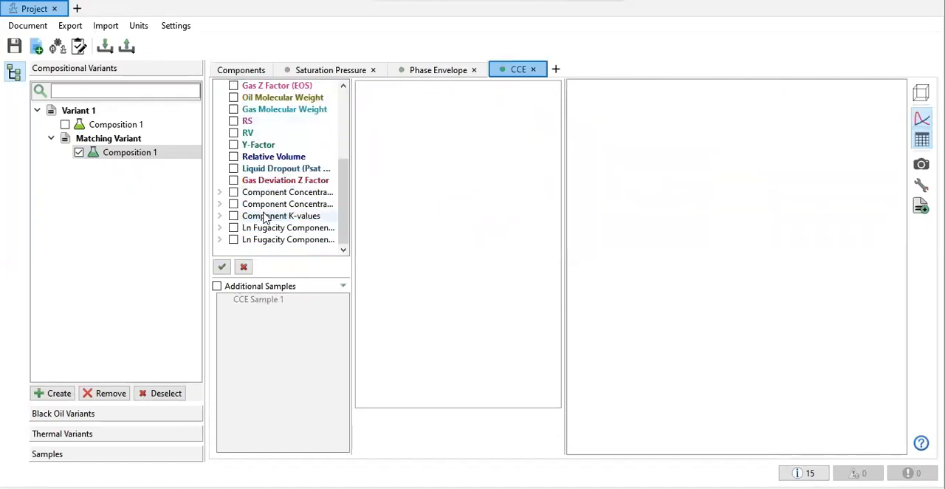
click(233, 157)
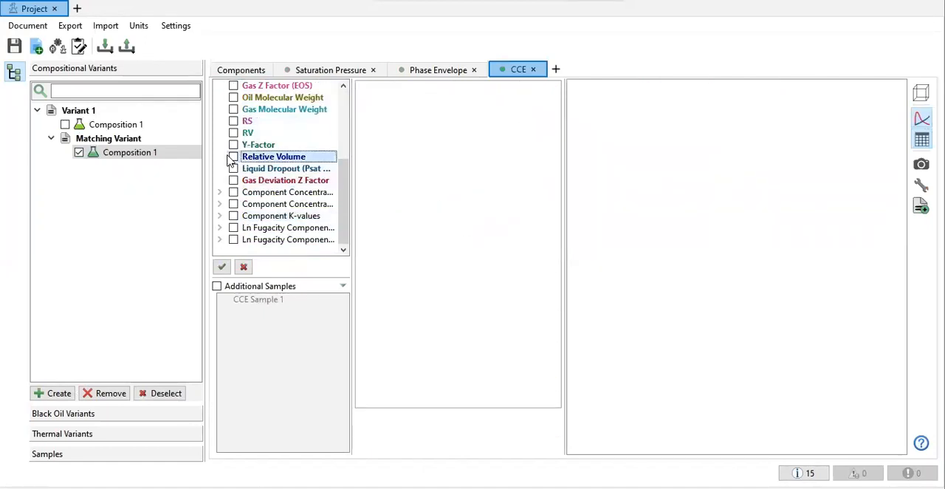
click(217, 286)
click(244, 305)
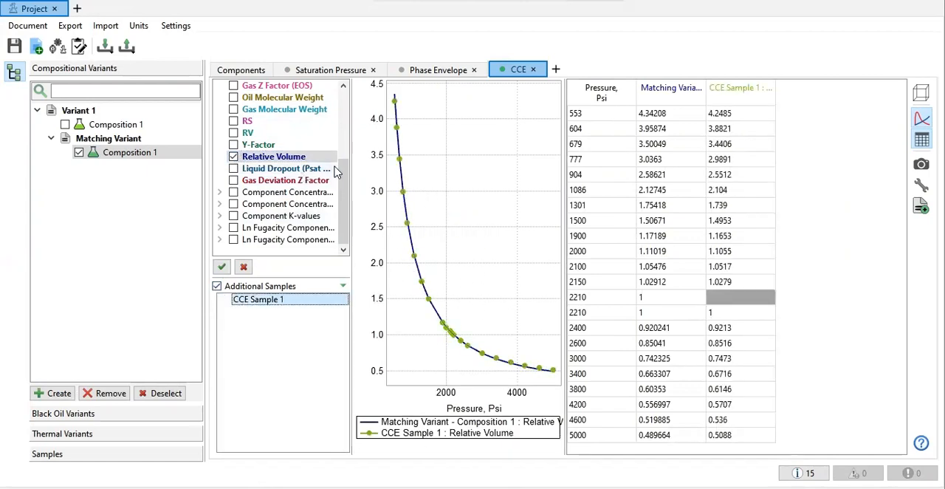
click(233, 86)
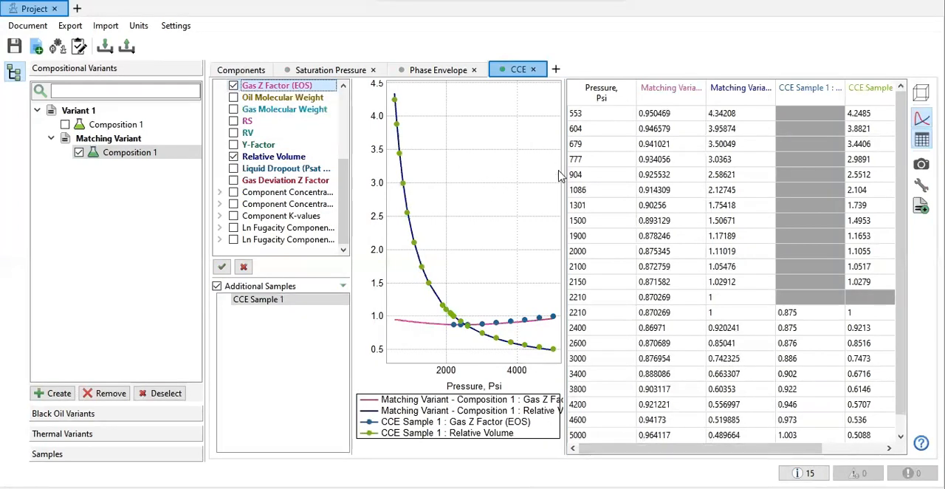
drag(564, 163, 623, 165)
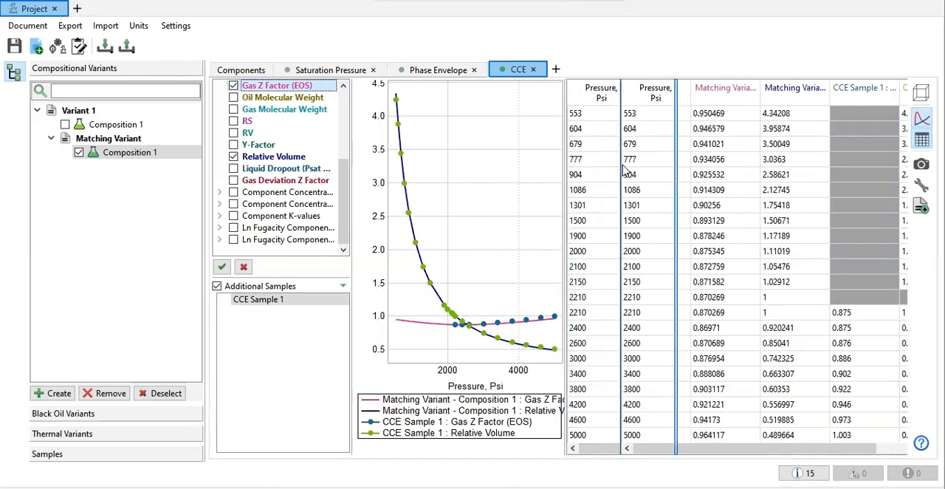
Step: Add a CVD experiment named CVD that takes its pressures from CVD Sample 1
click(555, 69)
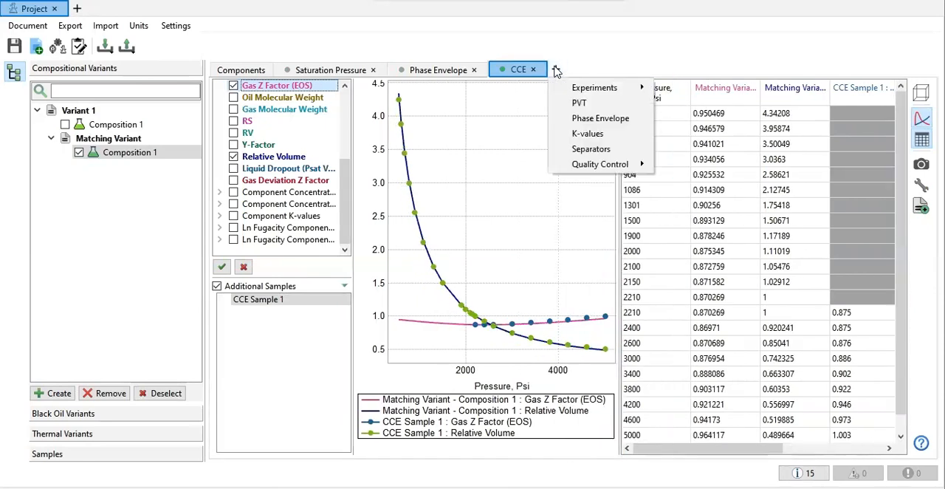
mouse_move(576, 87)
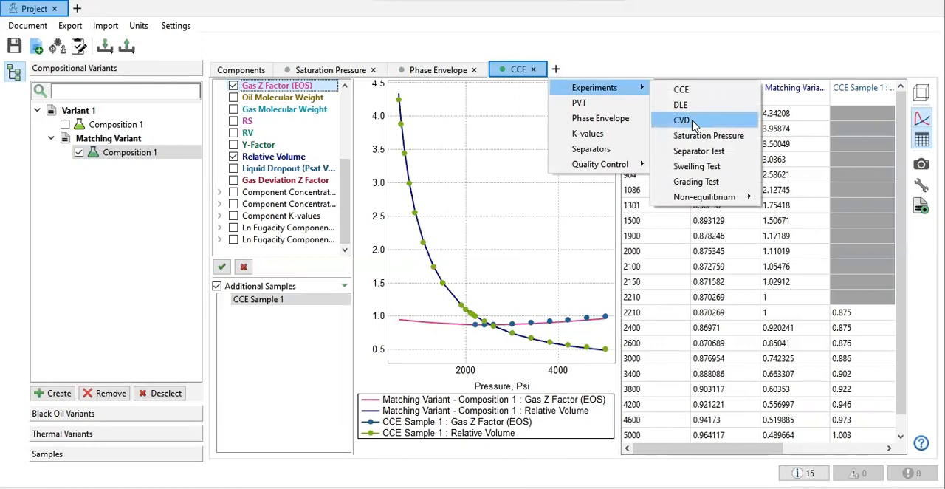
click(694, 121)
click(383, 155)
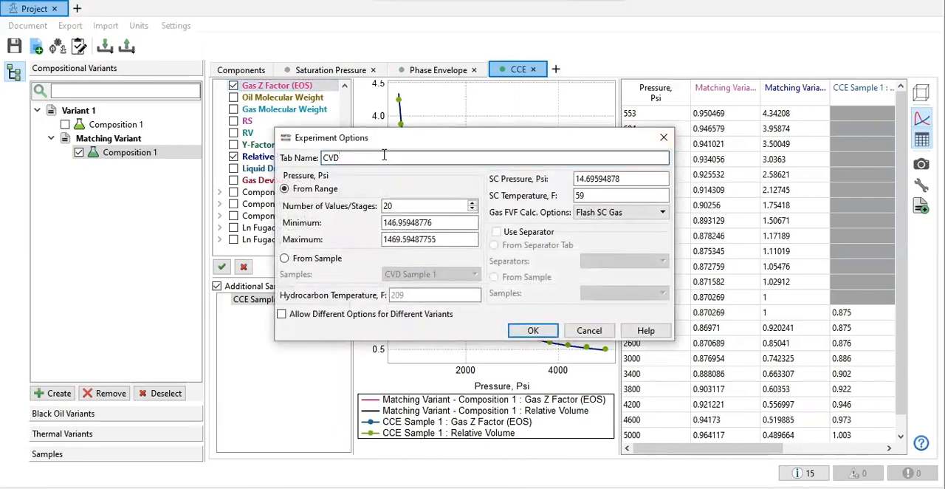
click(595, 194)
click(644, 180)
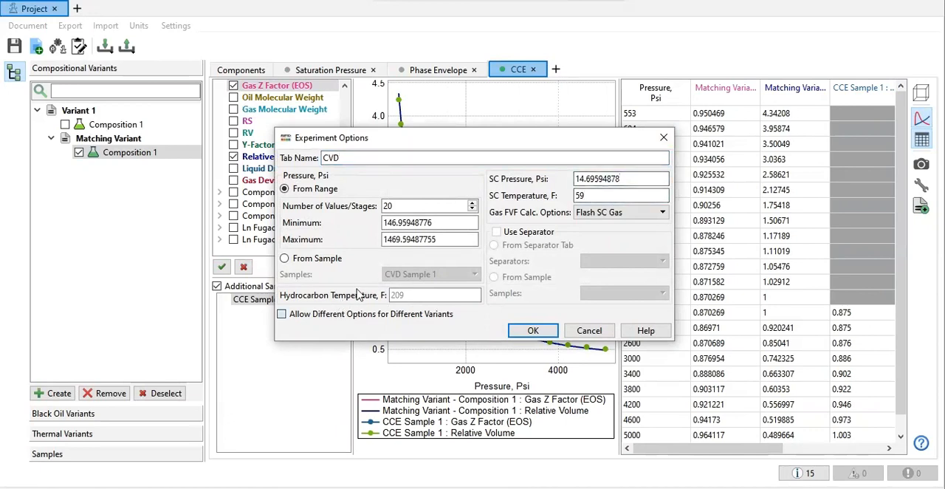
click(325, 257)
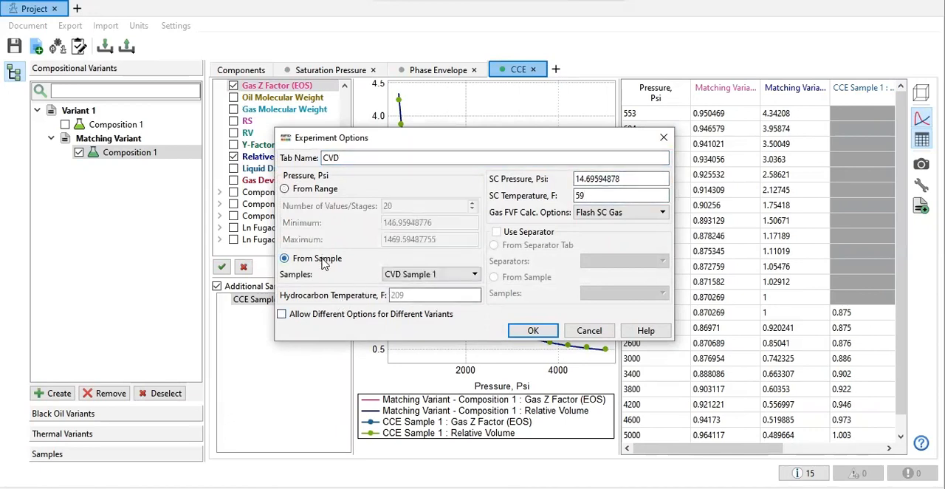
click(427, 274)
click(428, 288)
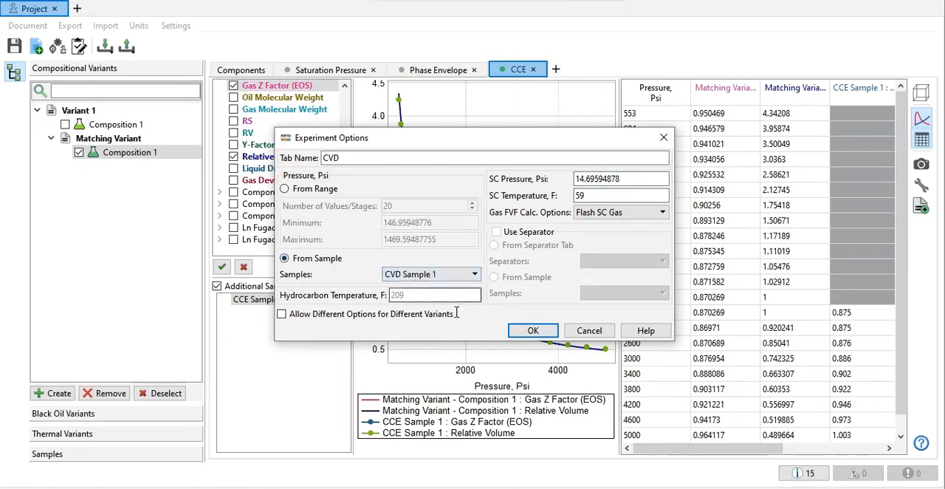
click(531, 331)
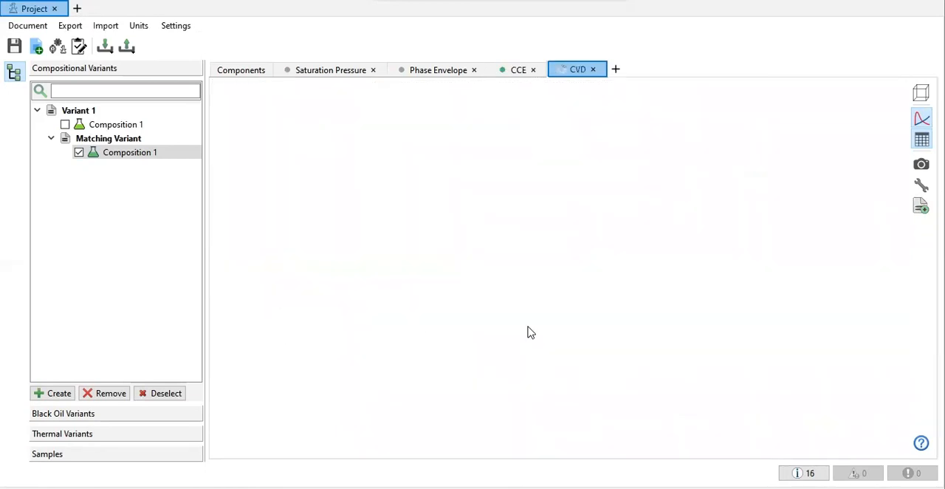
Step: Replace the molar fraction curves in the CVD plot with Liquid Dropout and overlay CVD Sample 1's measurements
click(233, 97)
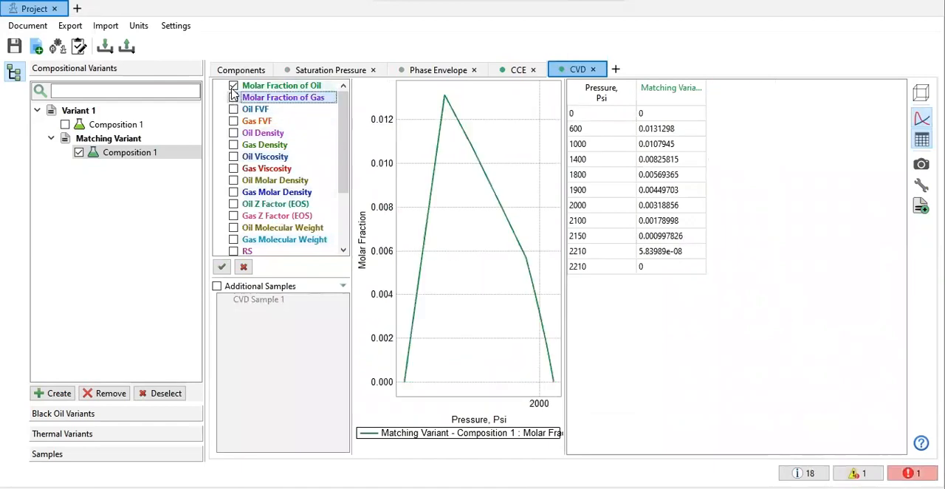
click(233, 86)
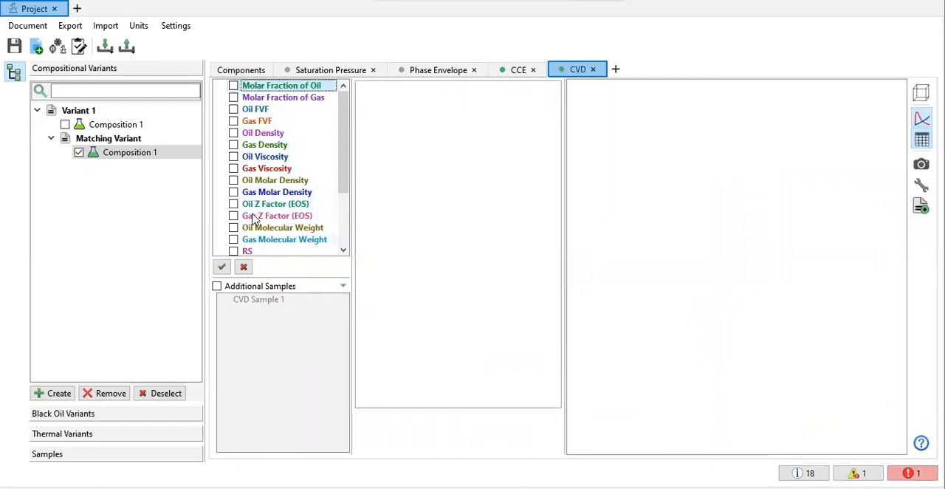
scroll(253, 217, down, 3)
click(233, 193)
click(233, 192)
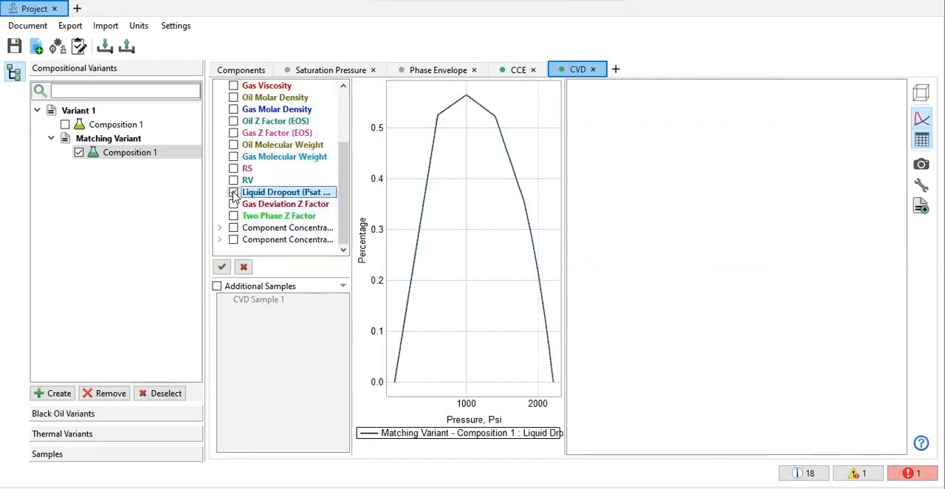
click(216, 286)
click(241, 299)
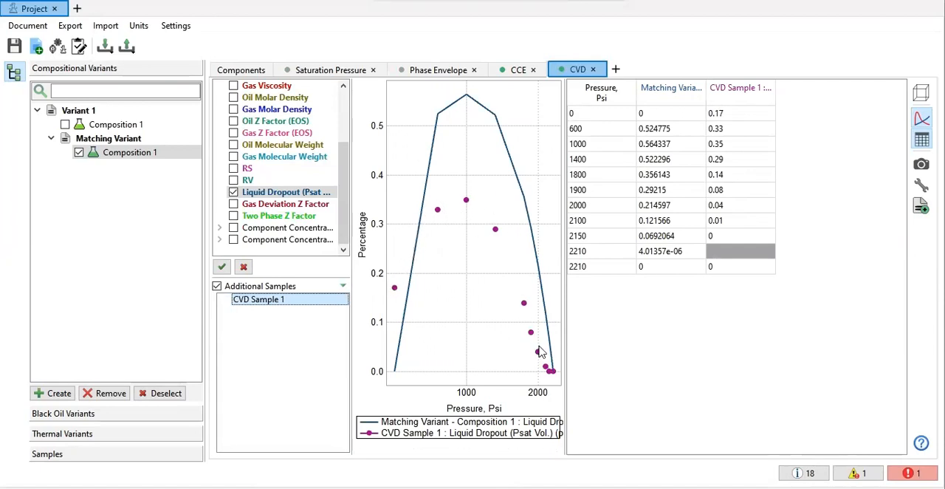
Step: Check the CVD experiment's error log, shrink it, and delete the 0 psi row from CVD Sample 1's Liquid Dropout table
click(912, 472)
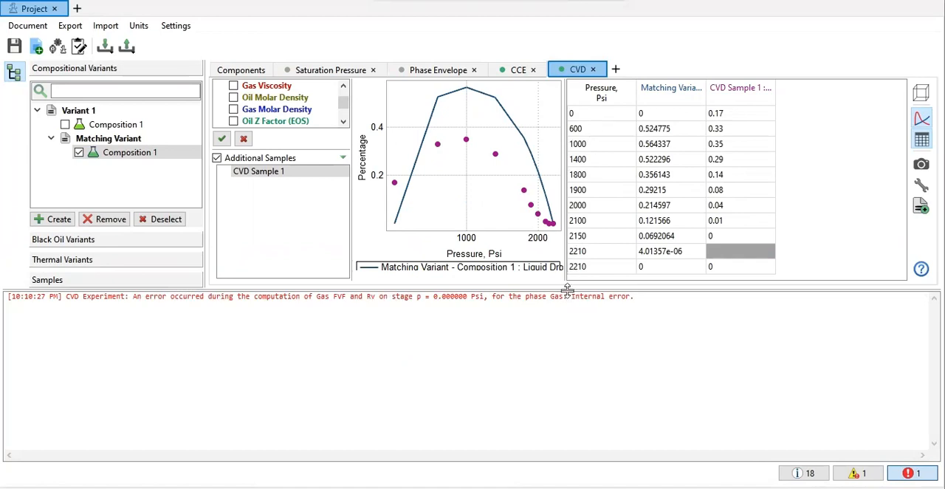
drag(567, 289, 544, 442)
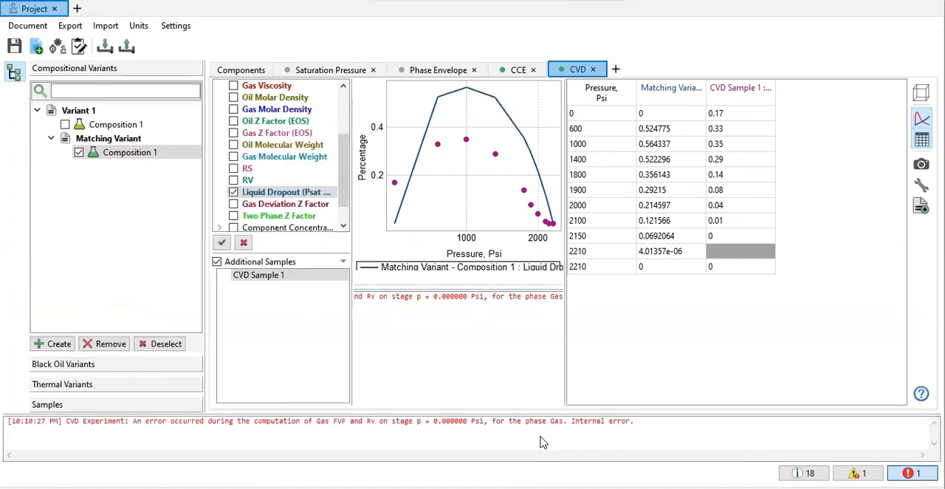
click(217, 262)
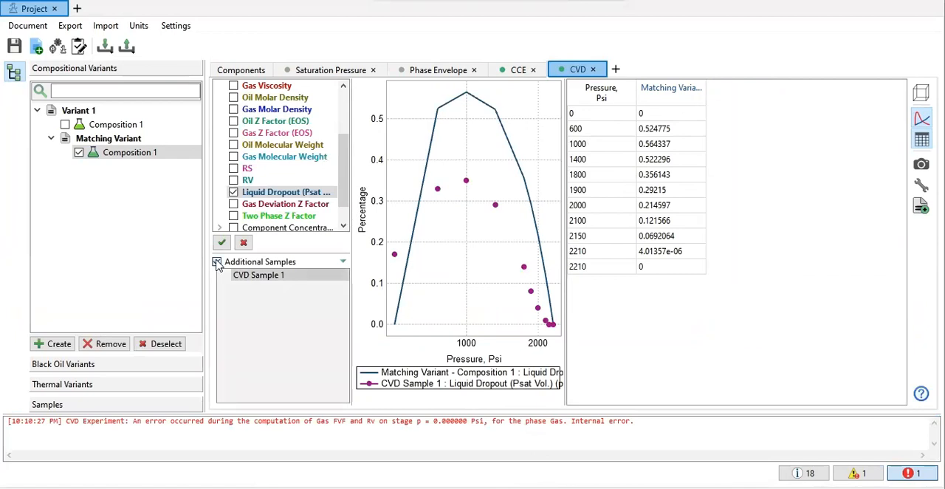
click(65, 405)
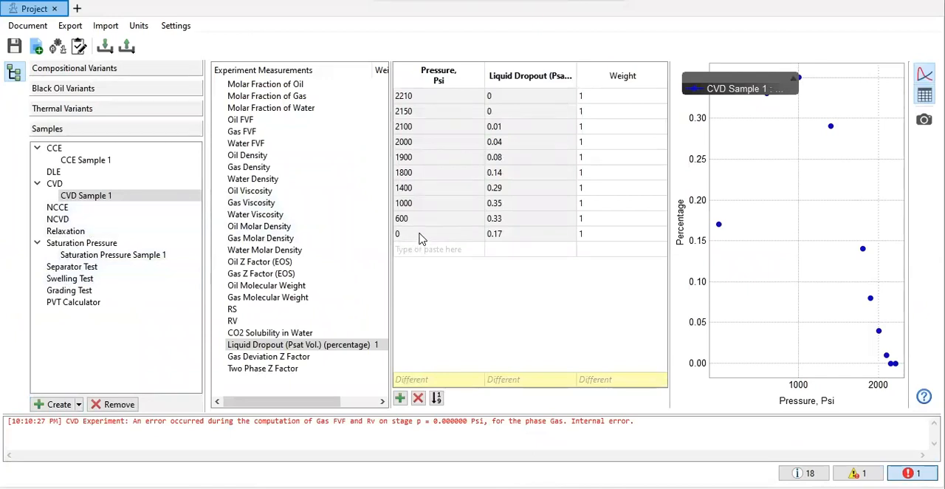
click(505, 237)
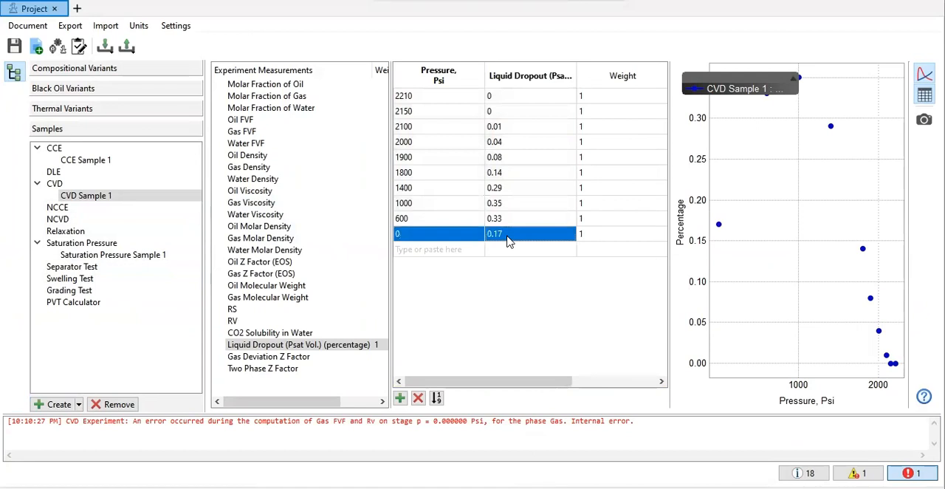
right_click(507, 239)
click(546, 263)
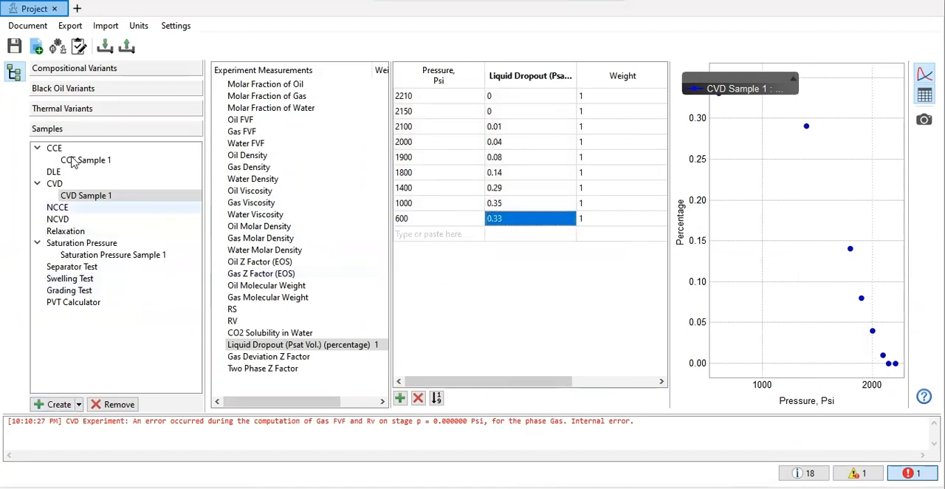
Step: Return to the CVD plot of the matching variant and overlay the edited CVD Sample 1 measurements again
click(81, 69)
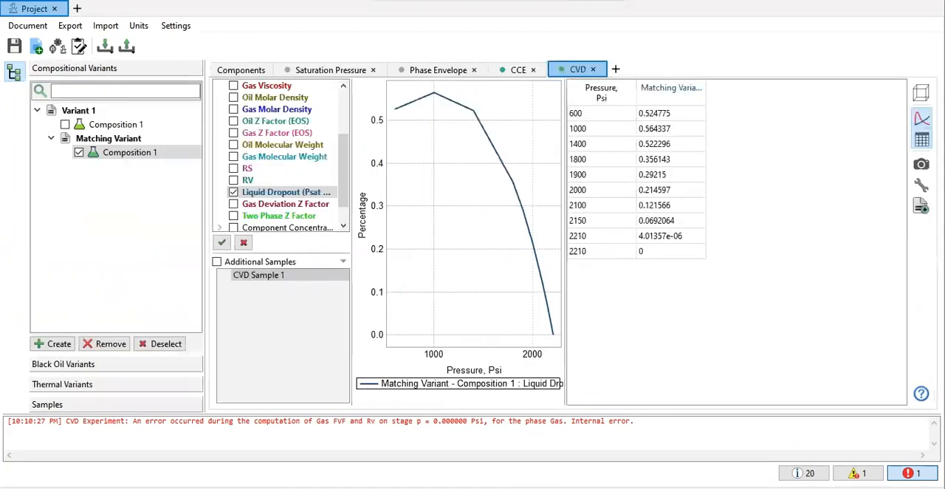
click(218, 262)
click(256, 279)
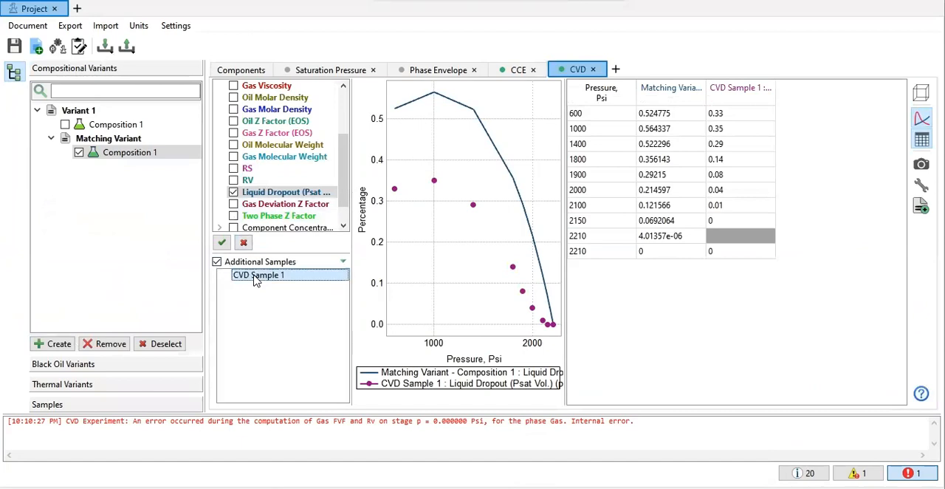
Step: Mark the C7+ component's properties in Matching Variant's Composition 1 for use in matching
click(243, 70)
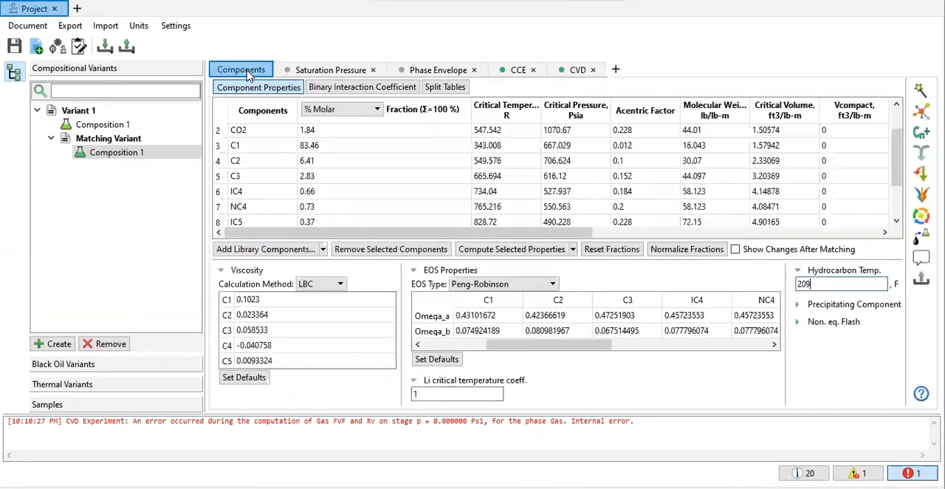
scroll(354, 231, down, 2)
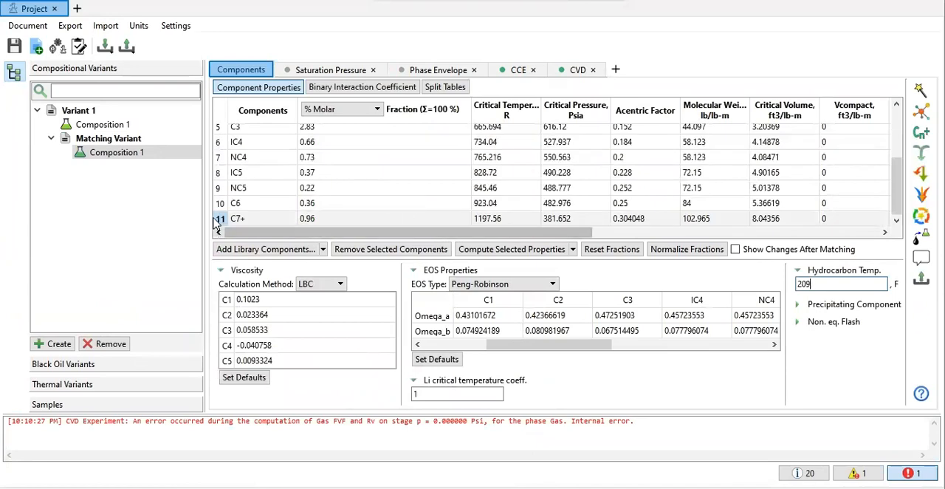
click(244, 219)
right_click(457, 221)
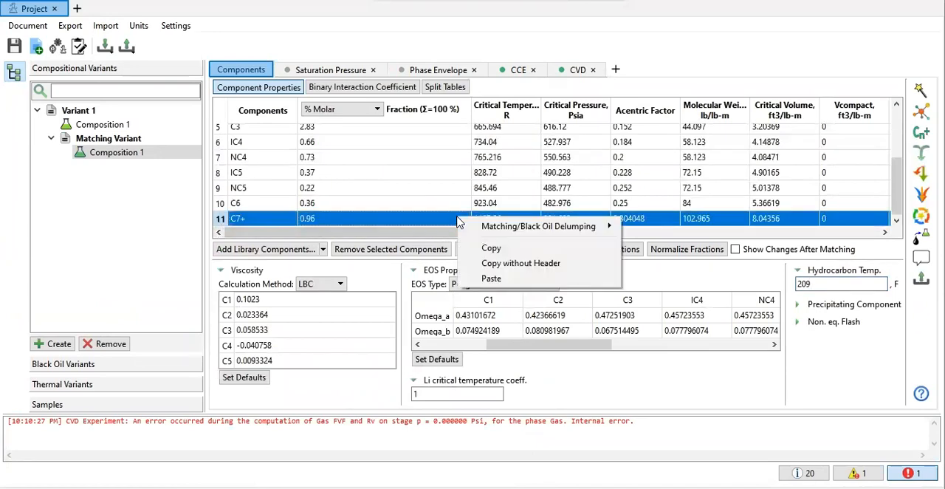
mouse_move(484, 226)
click(668, 230)
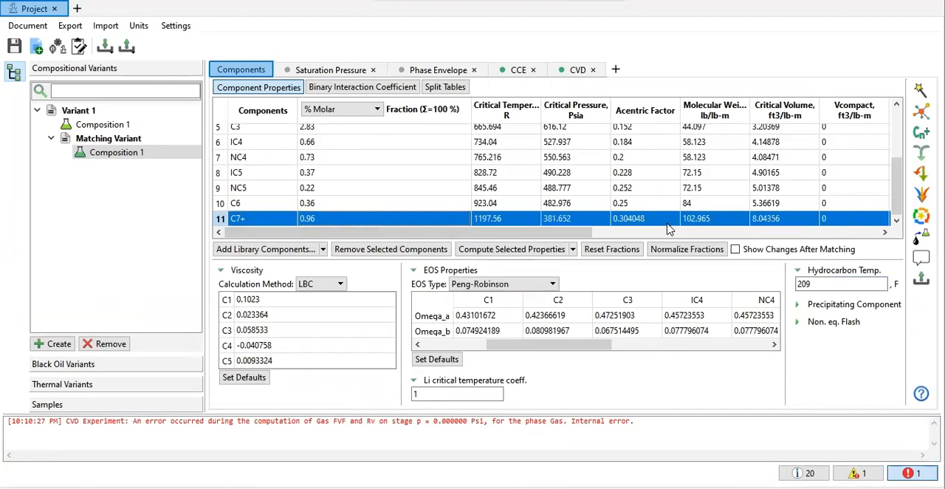
Step: Mark the Omega_a and Omega_b EOS values of C1, C2 and C3 for use in matching
click(504, 291)
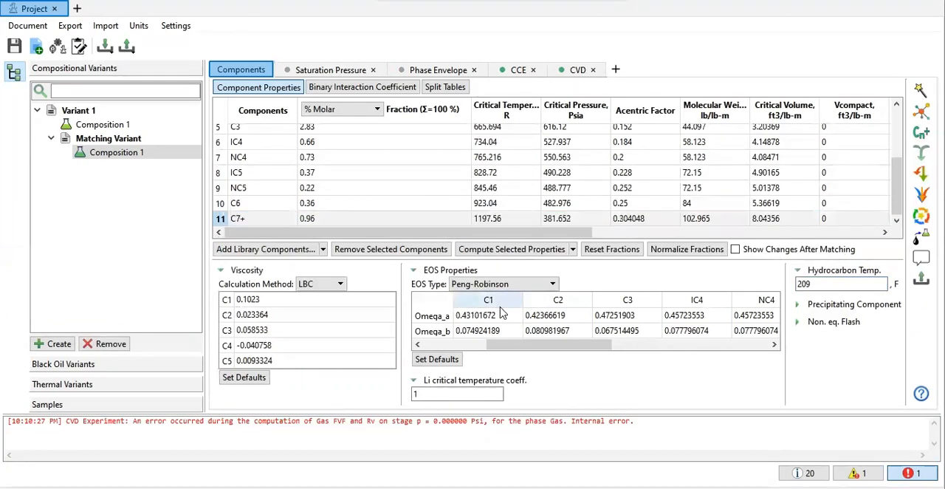
click(499, 304)
drag(563, 317, 628, 310)
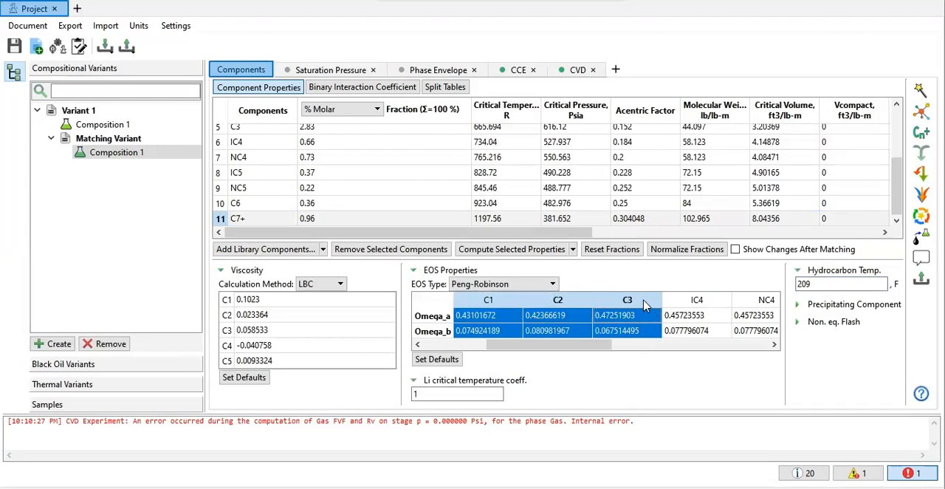
right_click(633, 317)
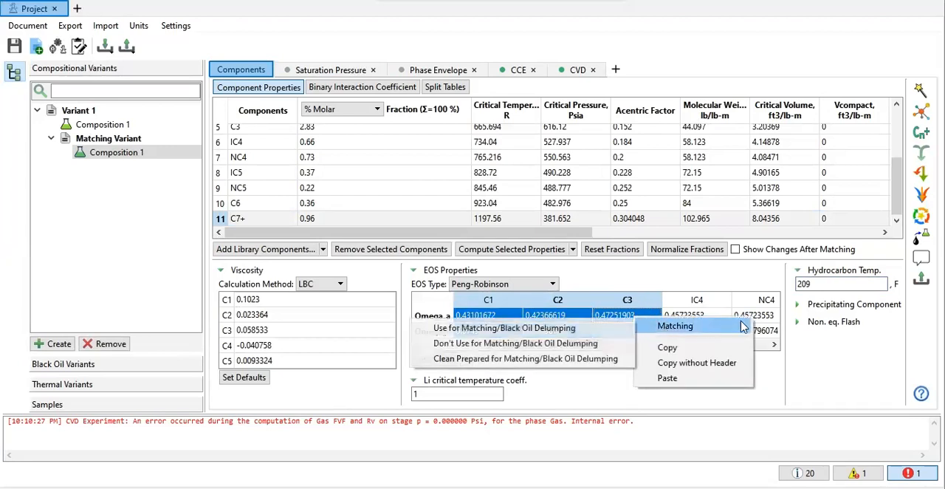
click(614, 329)
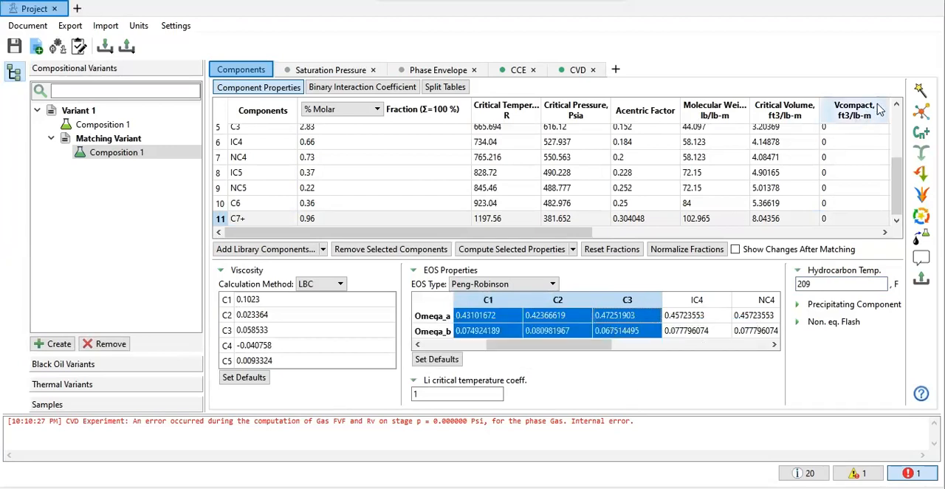
Step: Open the matching setup, set the improvement value to 0.5 %, and add the CCE experiment with CCE Sample 1 for Composition 1
click(920, 90)
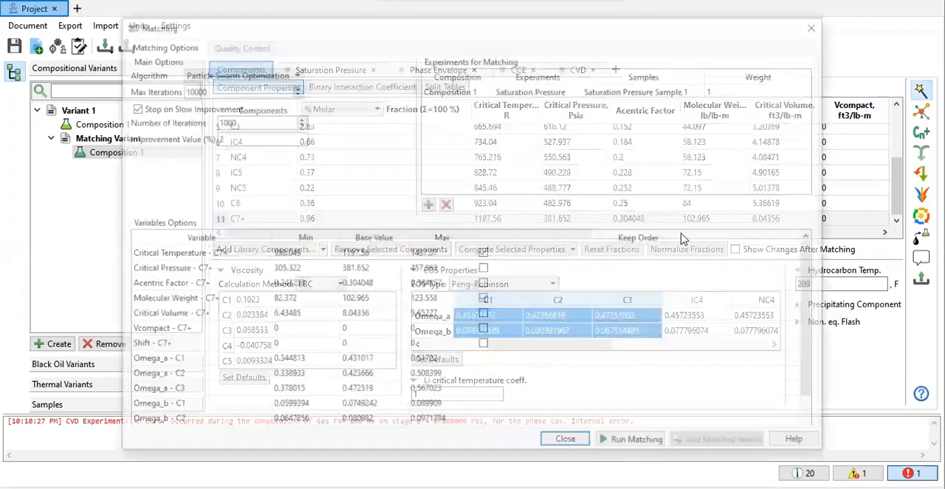
click(243, 138)
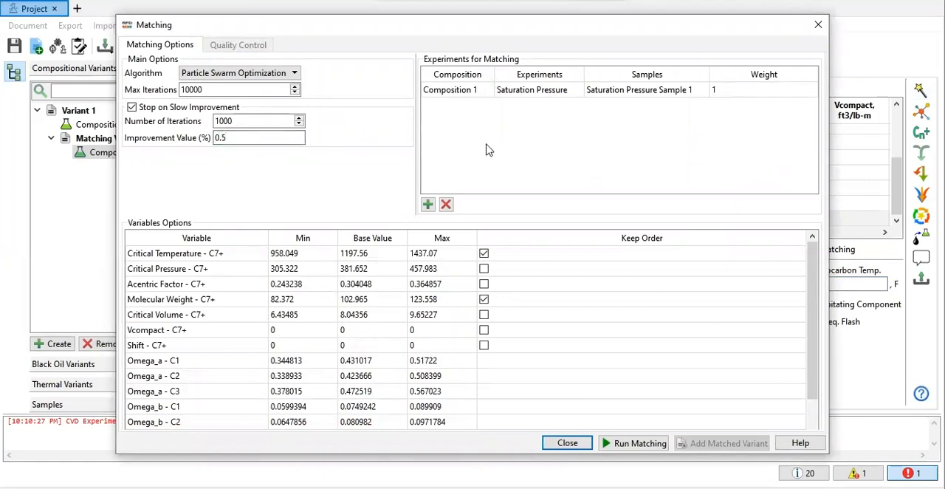
click(428, 204)
click(480, 107)
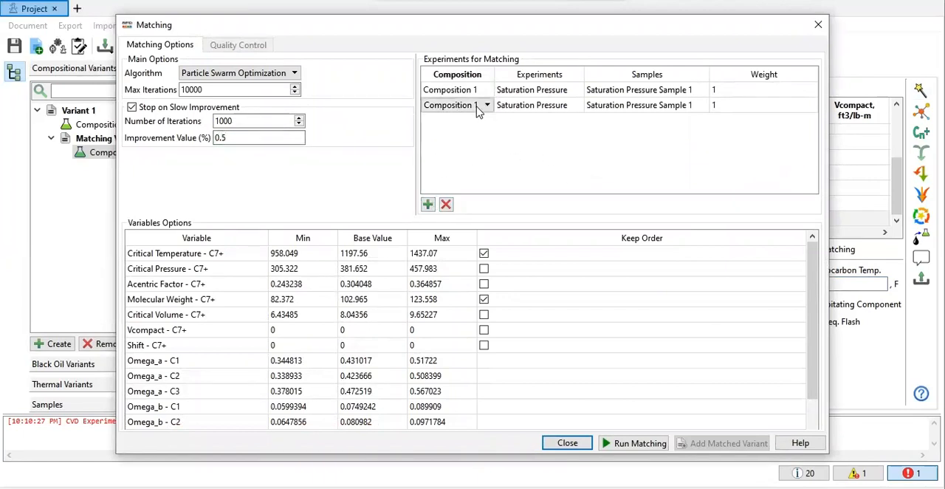
click(537, 108)
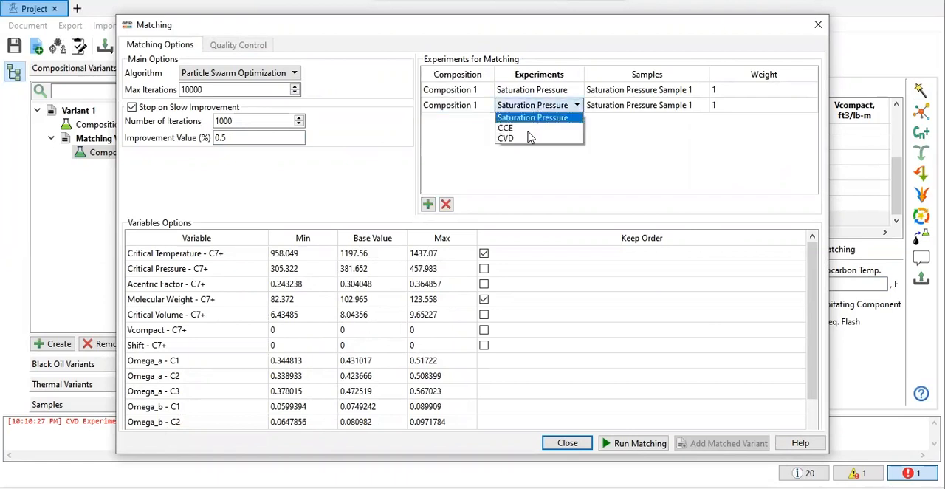
click(524, 128)
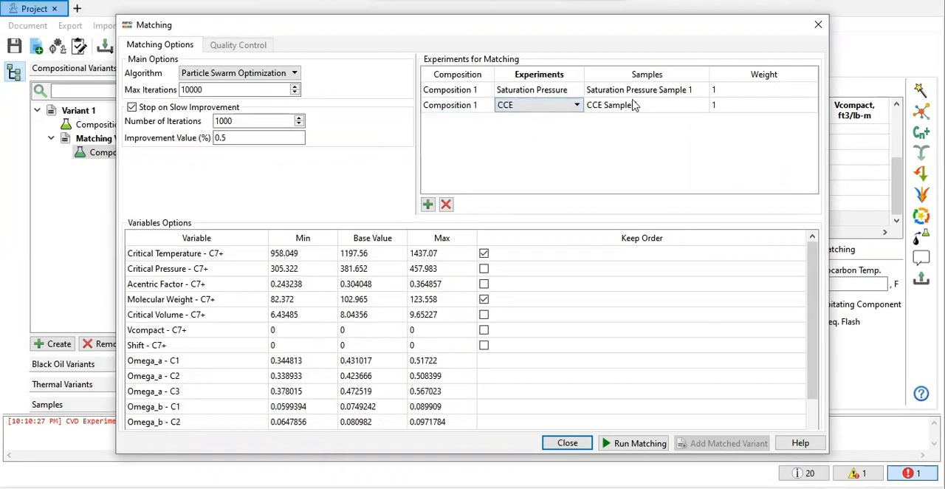
Step: Add the CVD experiment with CVD Sample 1 to the experiments for matching
click(427, 204)
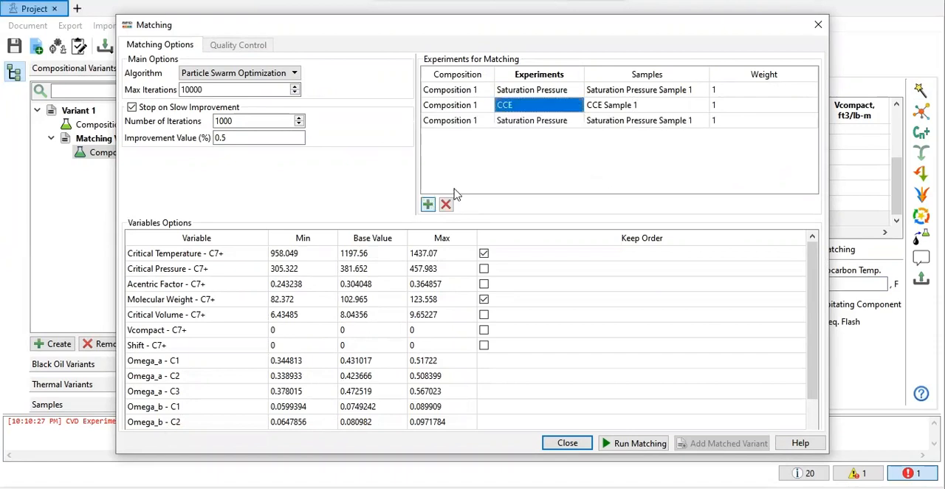
click(536, 126)
click(537, 127)
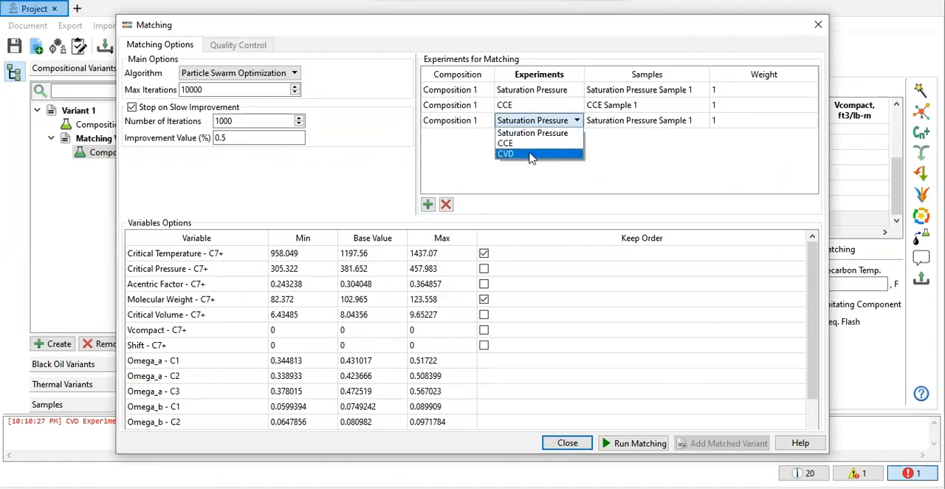
click(533, 153)
click(659, 174)
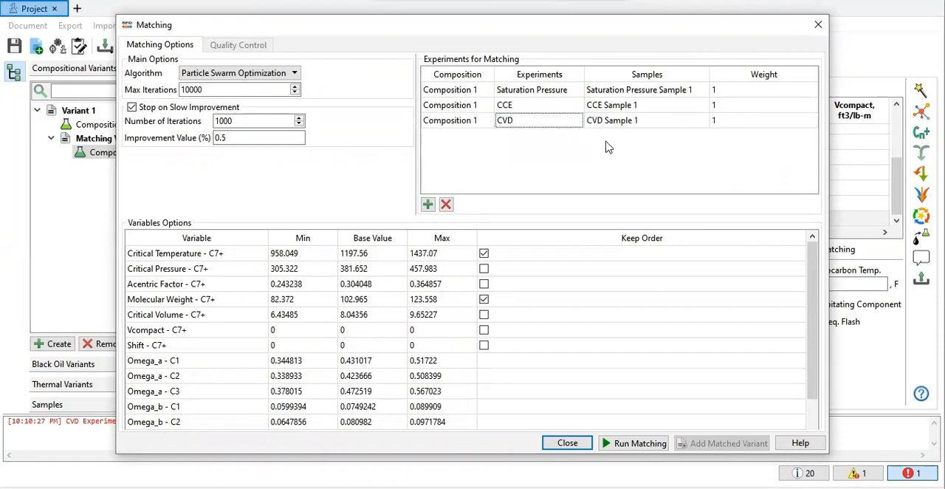
Step: Run the matching and review the dew point pressure, gas Z factor, relative volume and liquid dropout plots against the samples
click(638, 443)
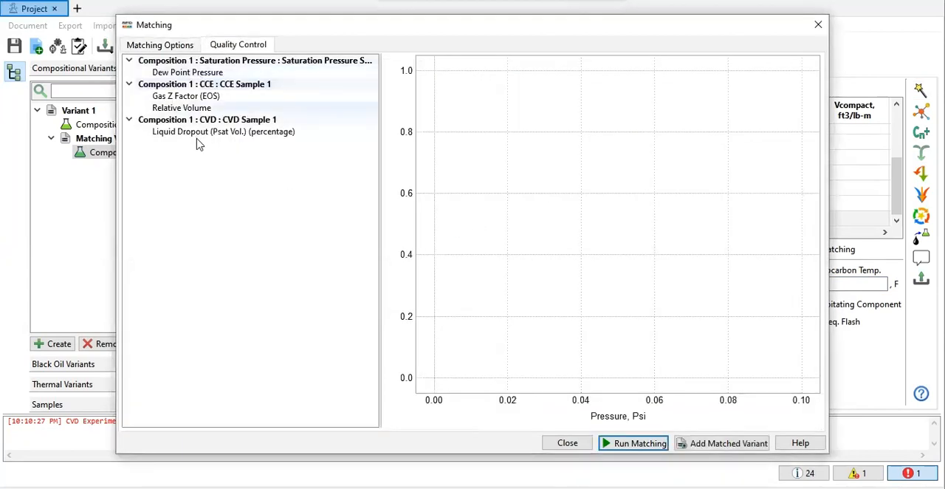
click(202, 78)
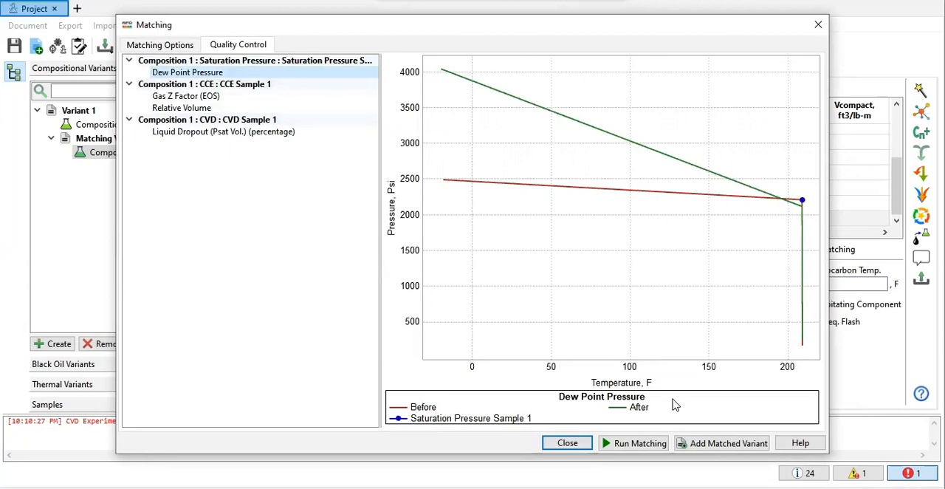
click(176, 99)
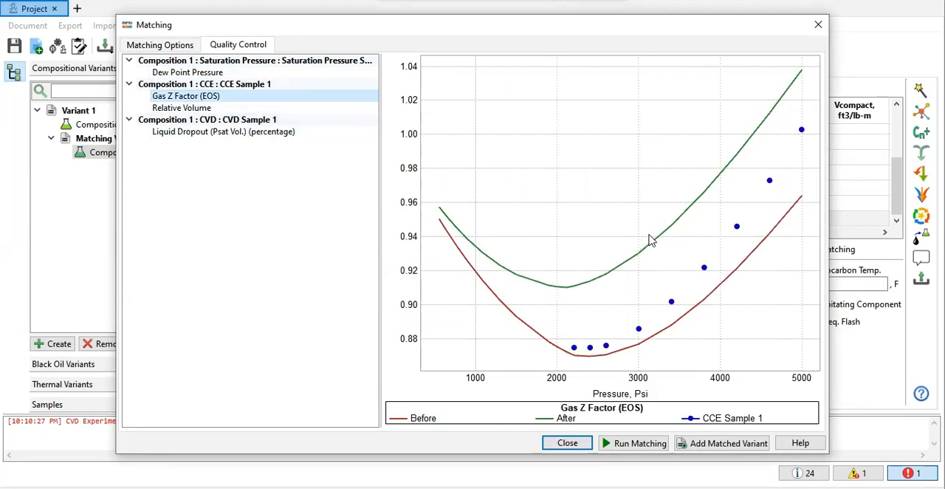
click(200, 108)
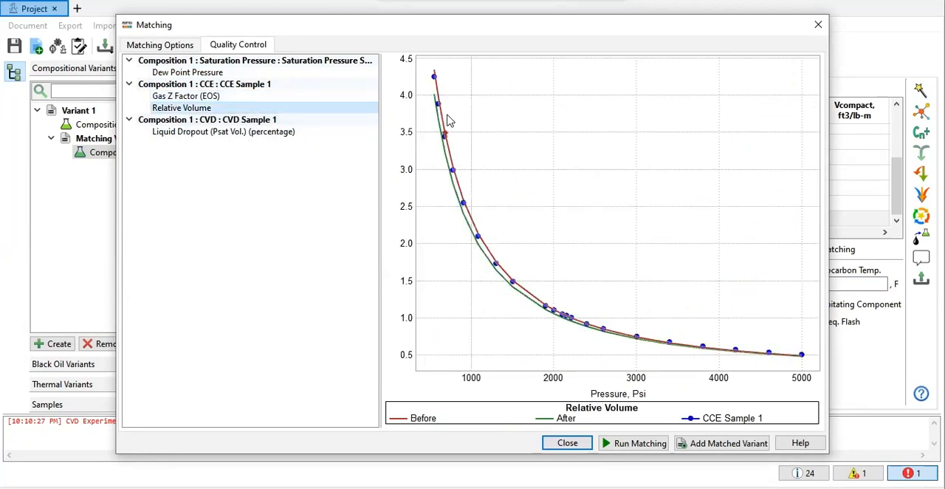
mouse_move(448, 120)
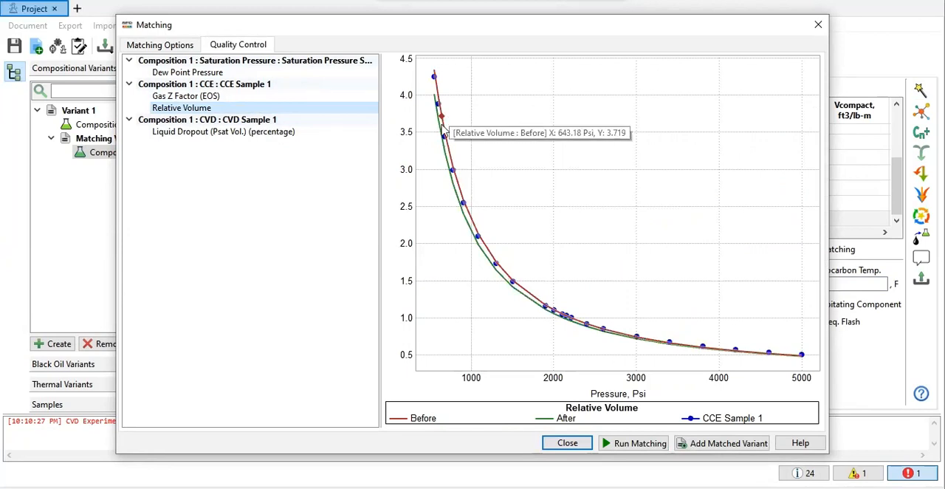
click(171, 132)
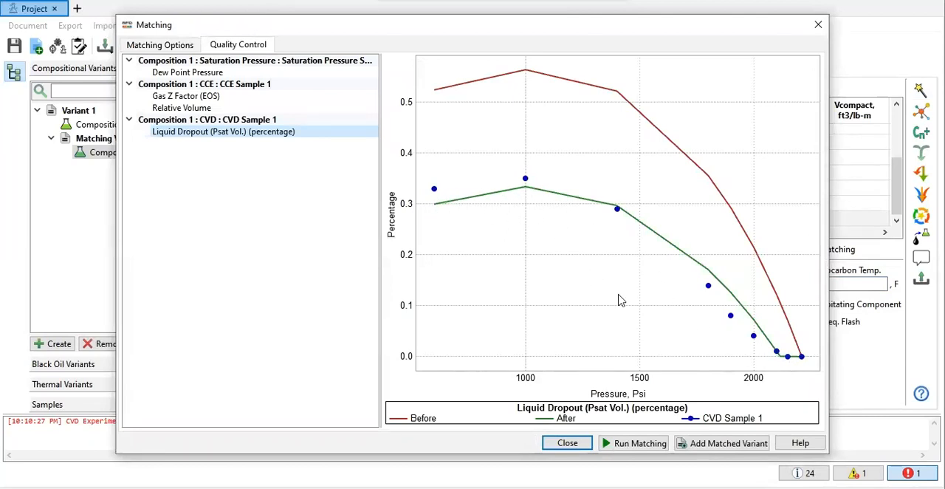
Step: Set the CCE experiment's matching weight to 2 and rerun the matching
click(182, 46)
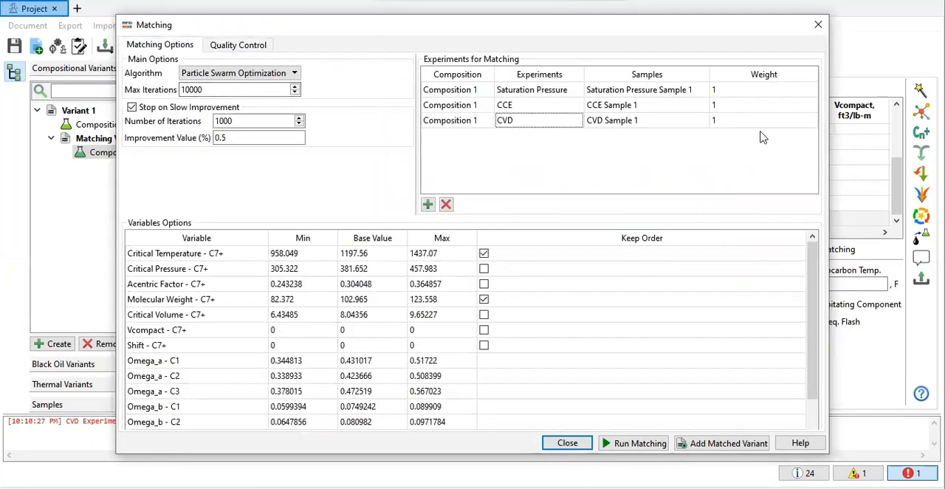
double_click(745, 107)
text(2)
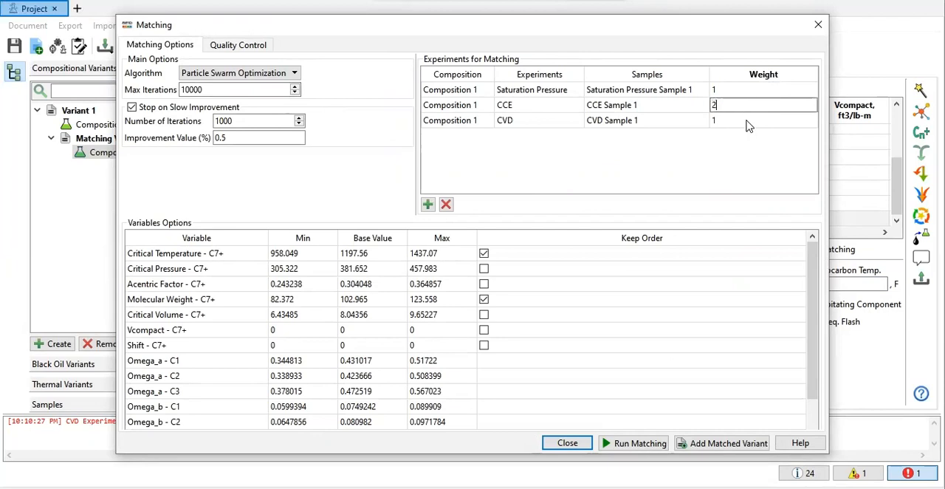
double_click(746, 122)
click(662, 443)
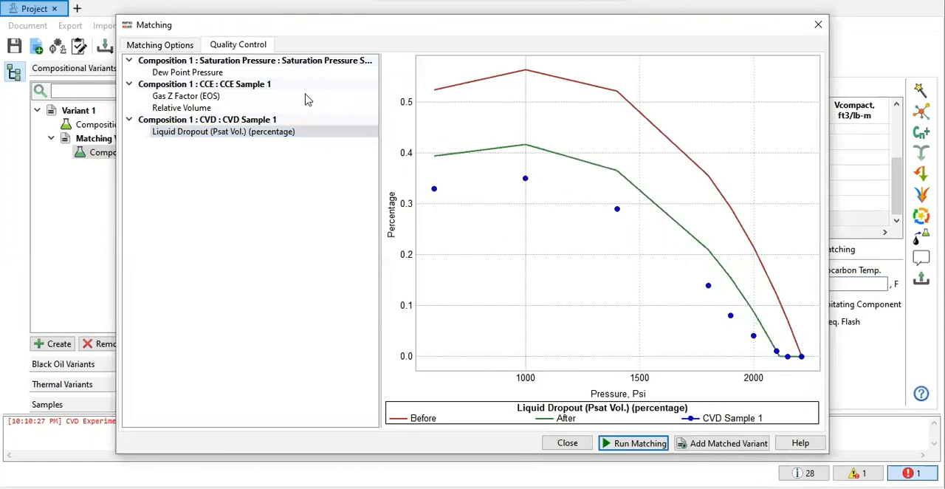
Step: Compare the dew point pressure, gas Z factor and relative volume curves before and after the matching with the sample data
click(181, 74)
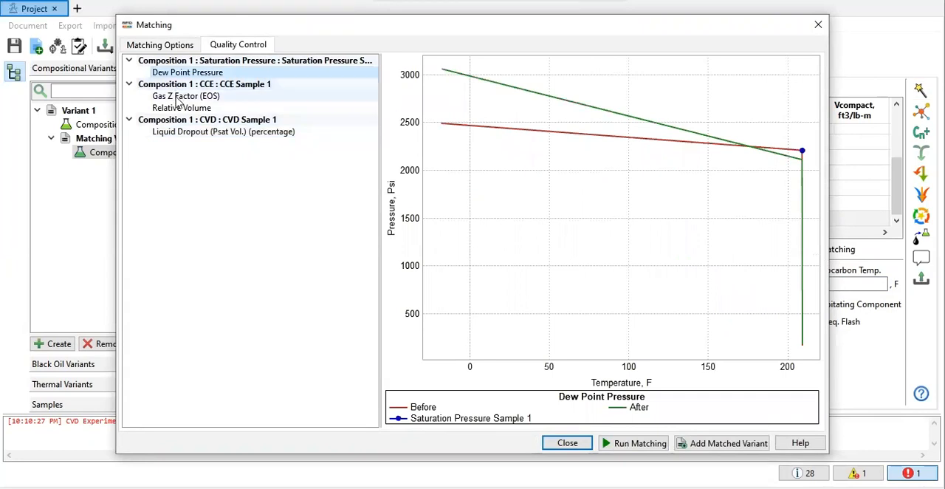
click(178, 99)
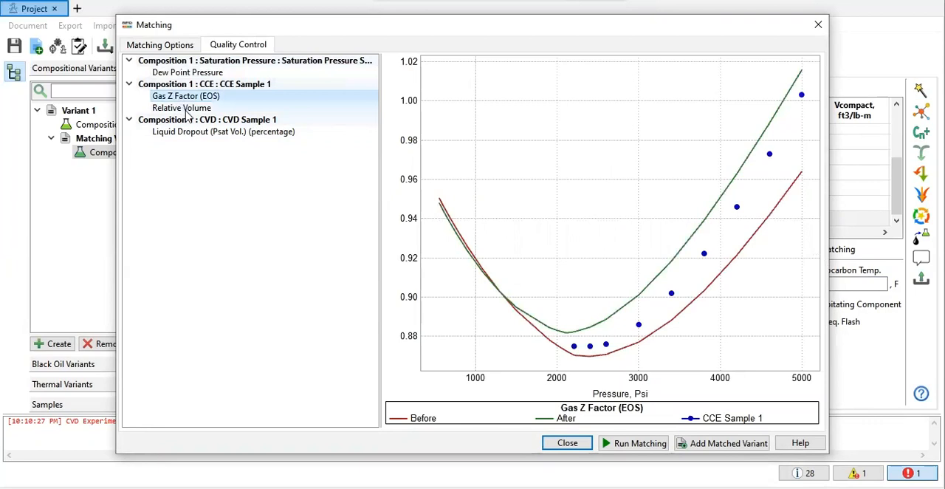
click(187, 113)
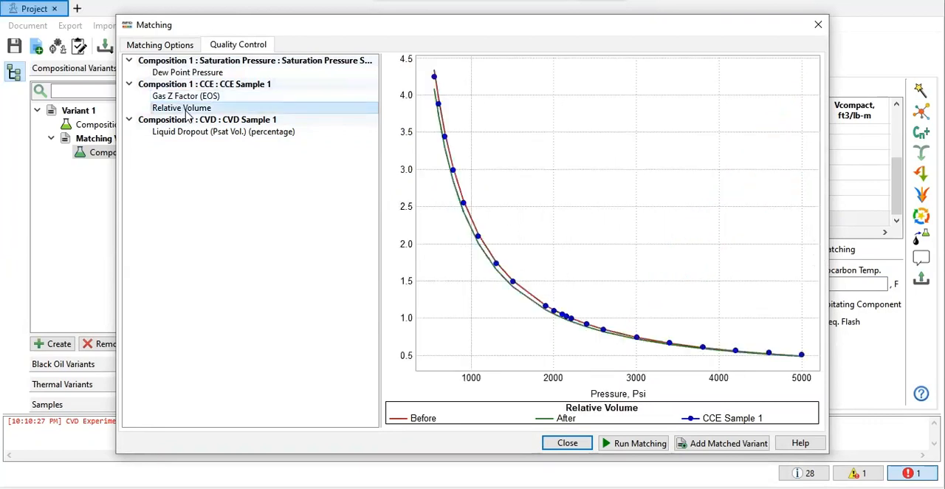
Step: Set the CCE weight back to 1 and the improvement value to 0.1 %, and rerun the matching
click(174, 44)
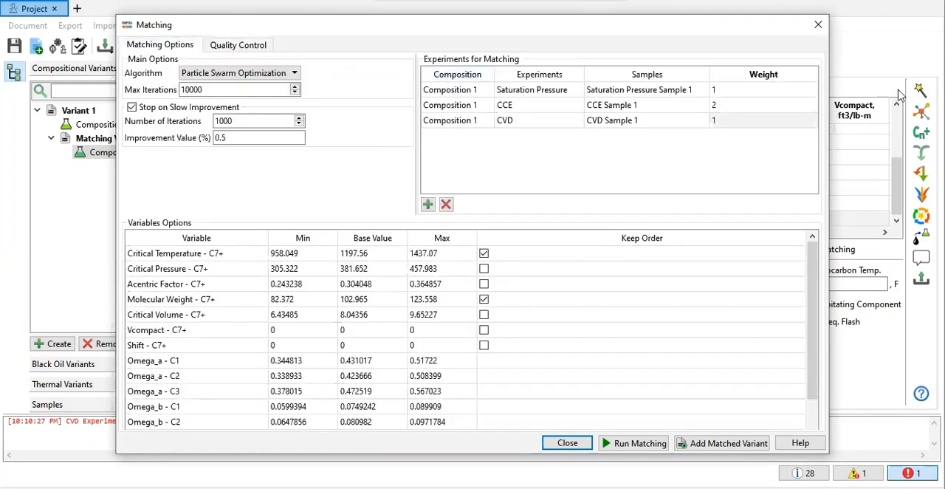
double_click(750, 90)
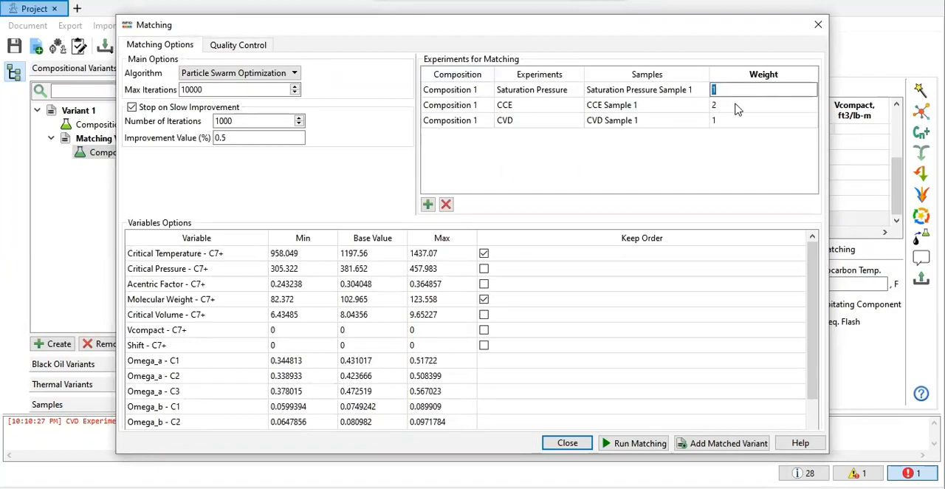
double_click(736, 105)
text(1)
double_click(718, 120)
click(248, 139)
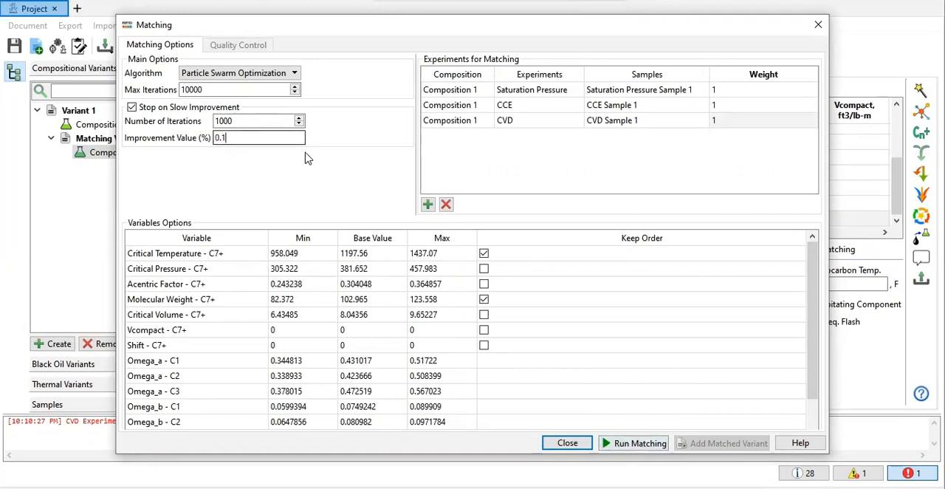
click(639, 444)
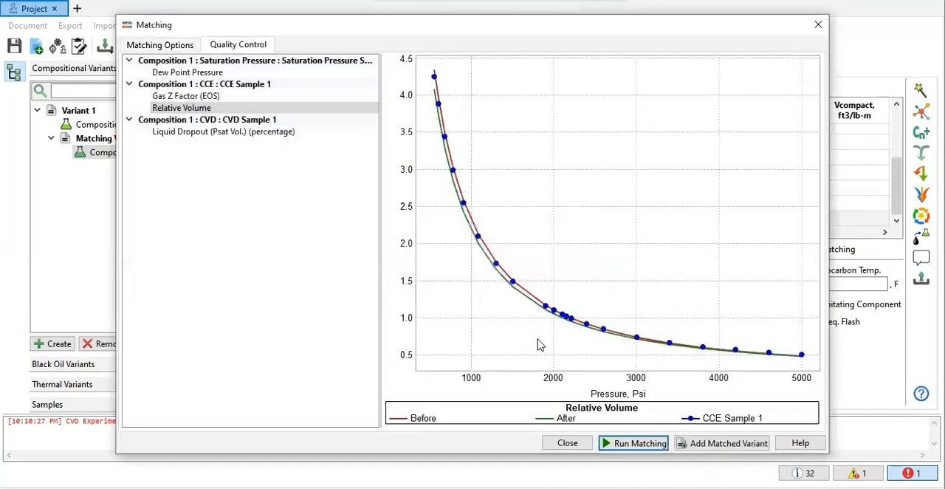
Step: Check the new match of dew point pressure, gas Z factor, relative volume and CVD liquid dropout in the quality control plots
click(212, 73)
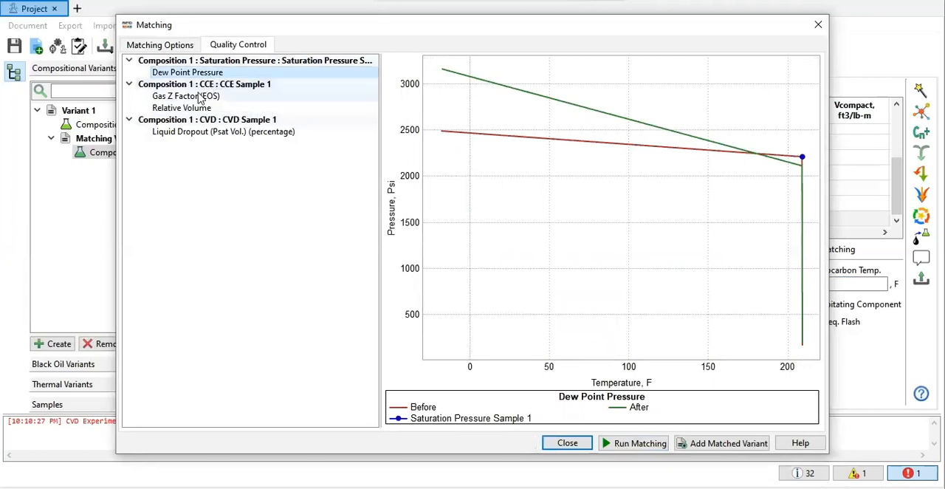
click(199, 97)
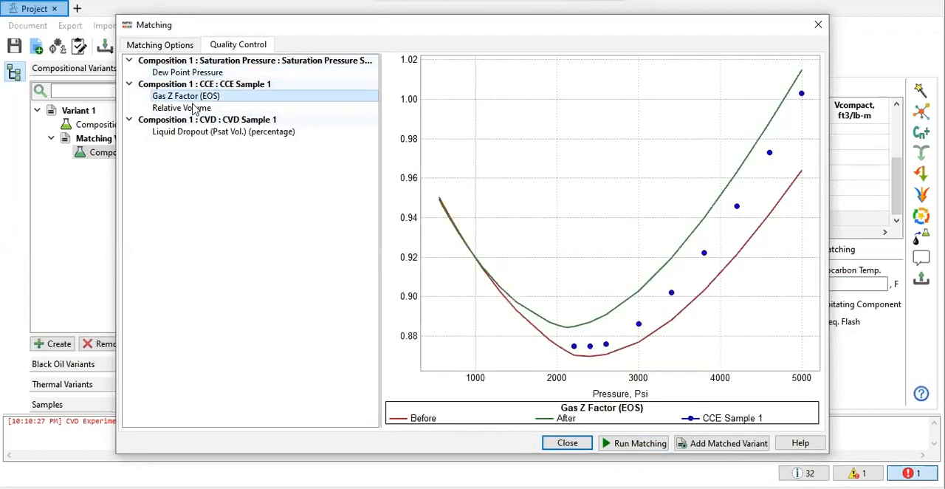
click(193, 109)
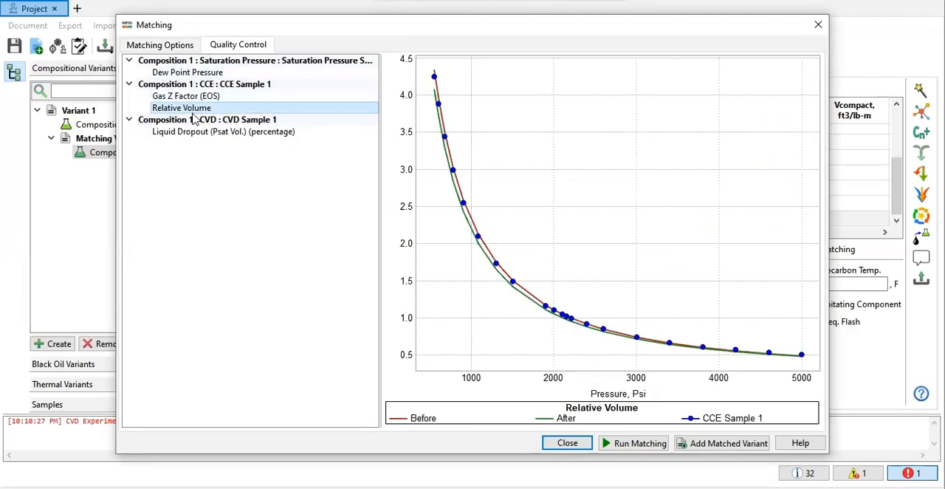
click(194, 132)
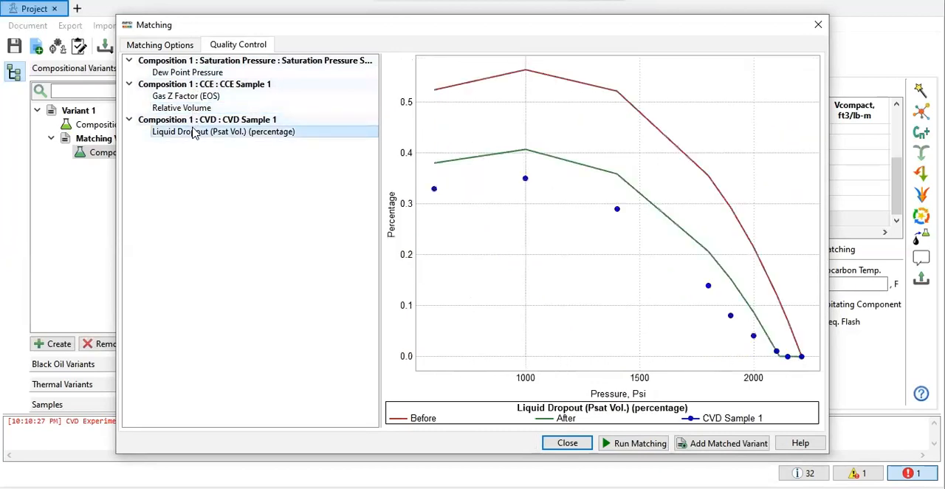
Step: Set the saturation pressure experiment's weight to 2, rerun the matching and check the dew point pressure plot
click(164, 45)
double_click(754, 92)
text(2)
click(638, 443)
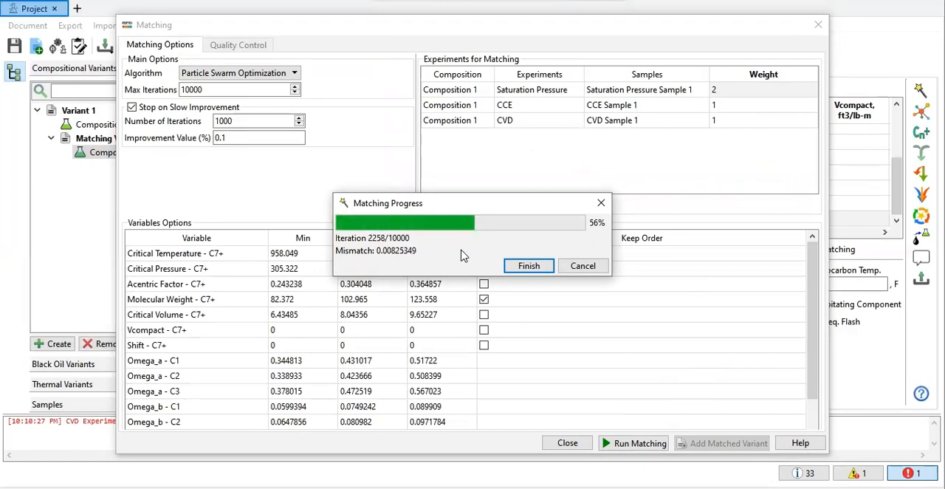
click(168, 73)
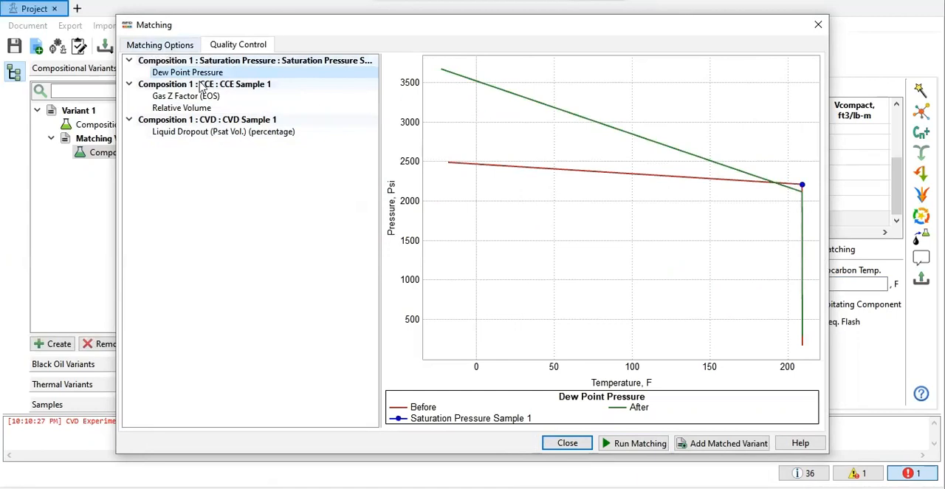
Step: Raise the saturation pressure experiment's weight to 3 and rerun the matching
click(172, 47)
click(738, 91)
click(739, 90)
text(3)
click(639, 443)
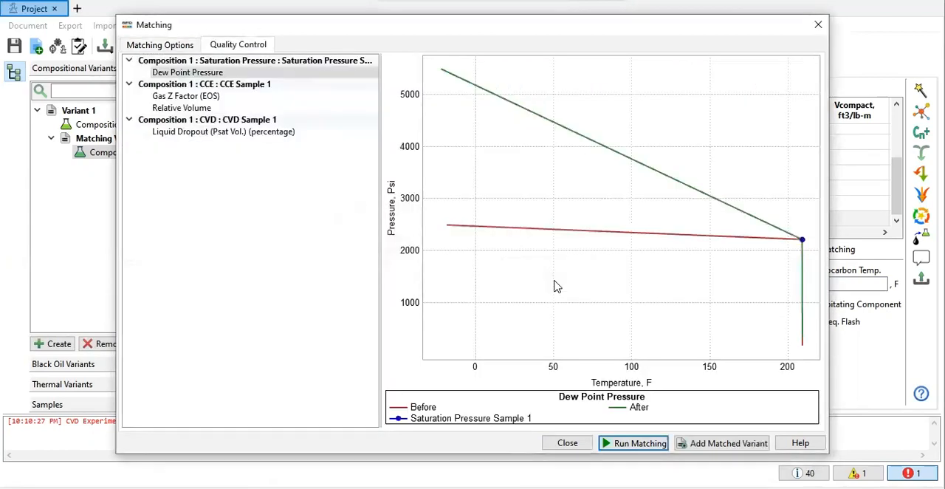
Step: Review the gas Z factor, relative volume and liquid dropout plots for the matching with the heavier saturation pressure weight
click(186, 96)
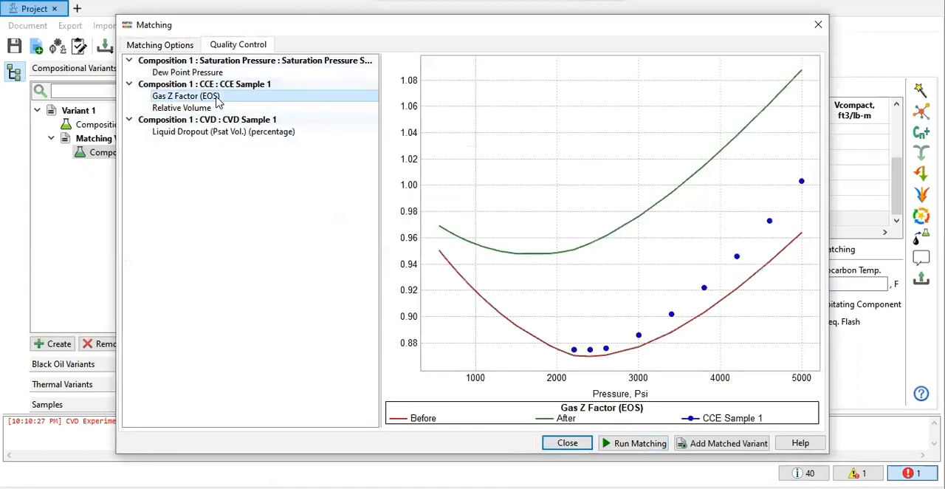
click(210, 108)
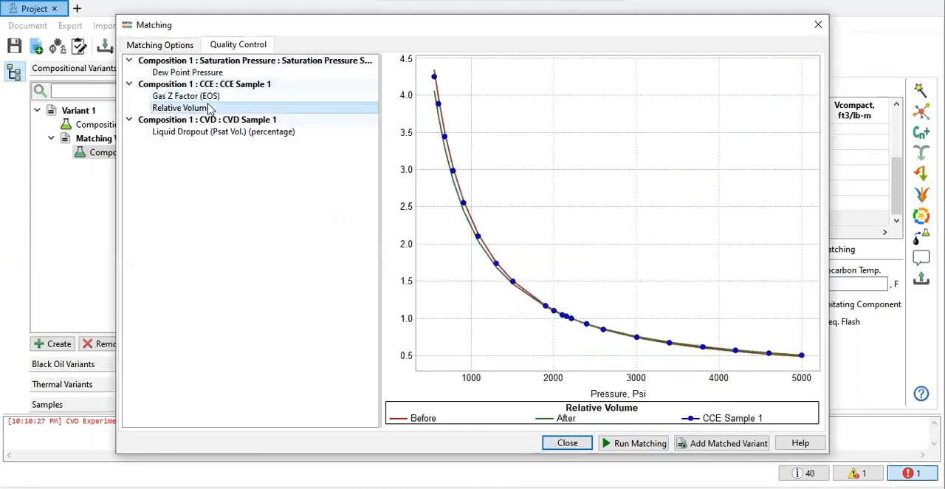
click(199, 96)
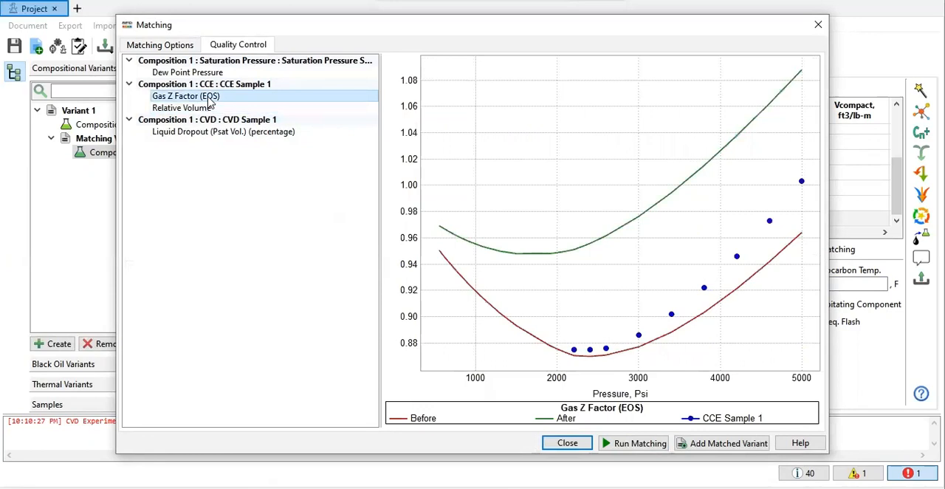
click(278, 133)
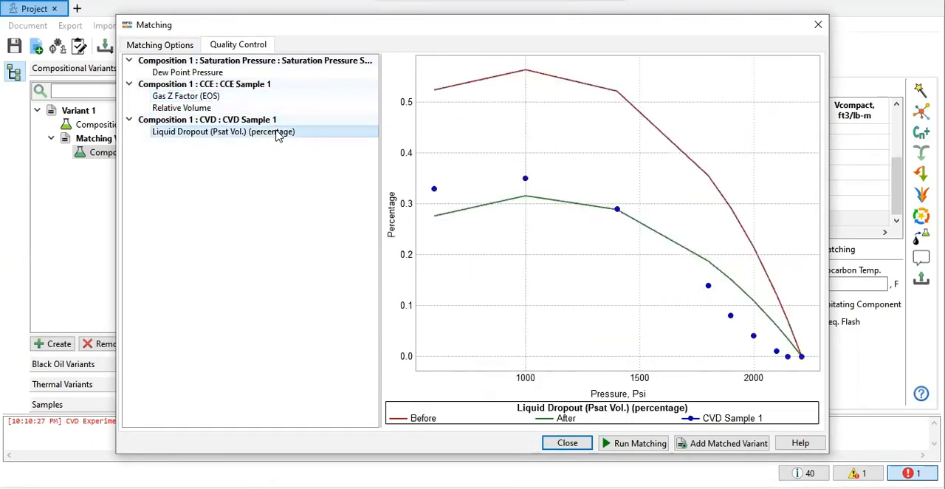
Step: Set the saturation pressure weight back to 1 and the slow-improvement number of iterations to 2000, and rerun the matching
click(164, 46)
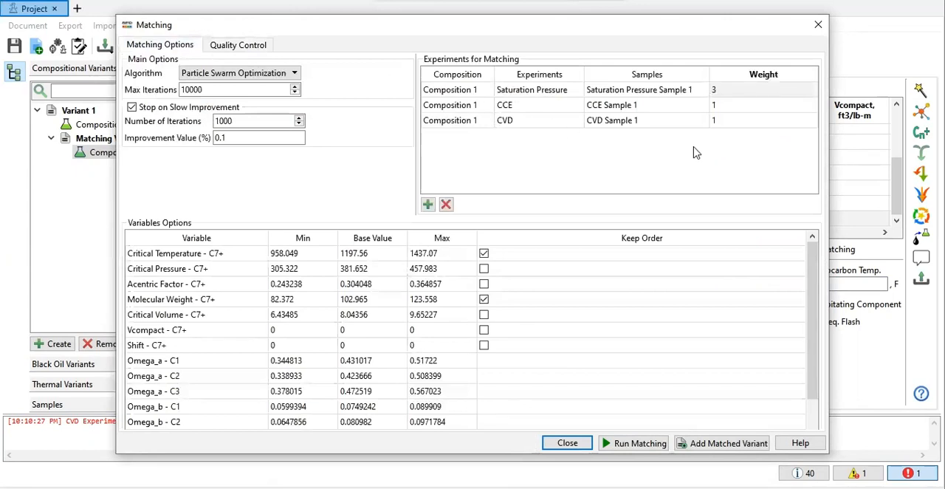
double_click(724, 93)
text(1)
double_click(724, 106)
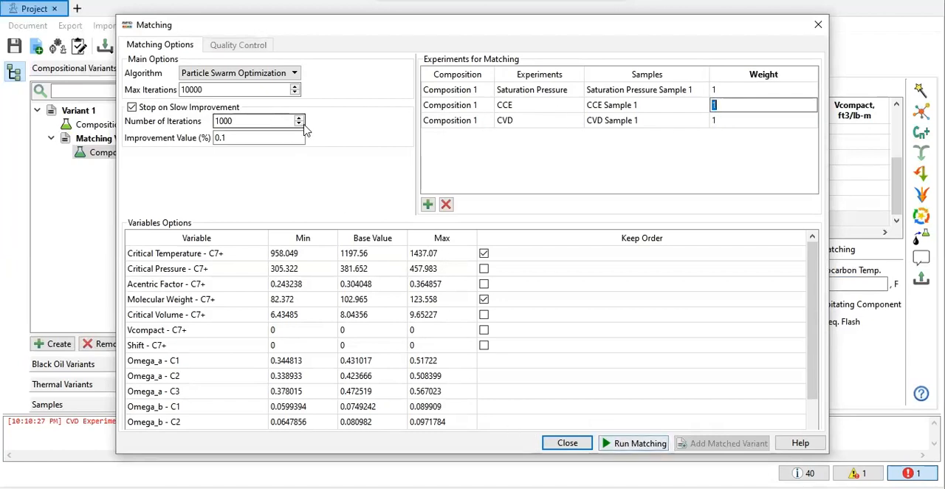
click(215, 120)
double_click(214, 121)
text(2000)
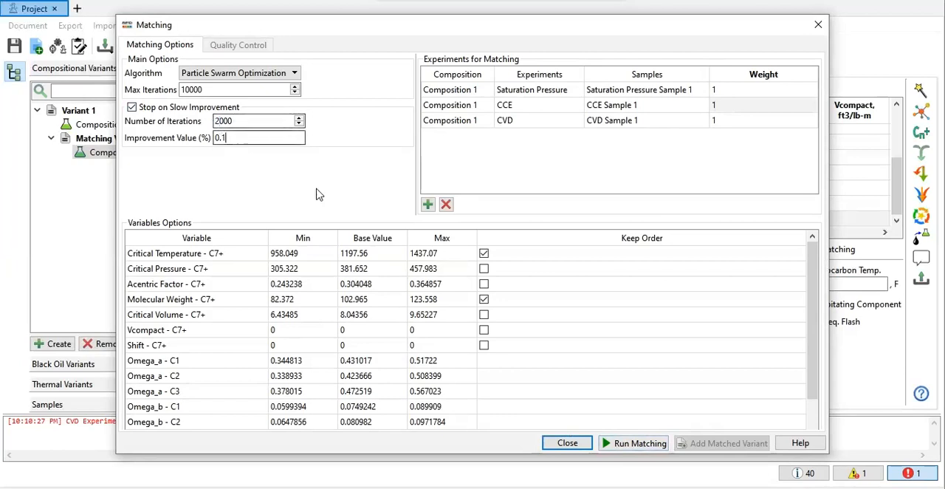
click(639, 442)
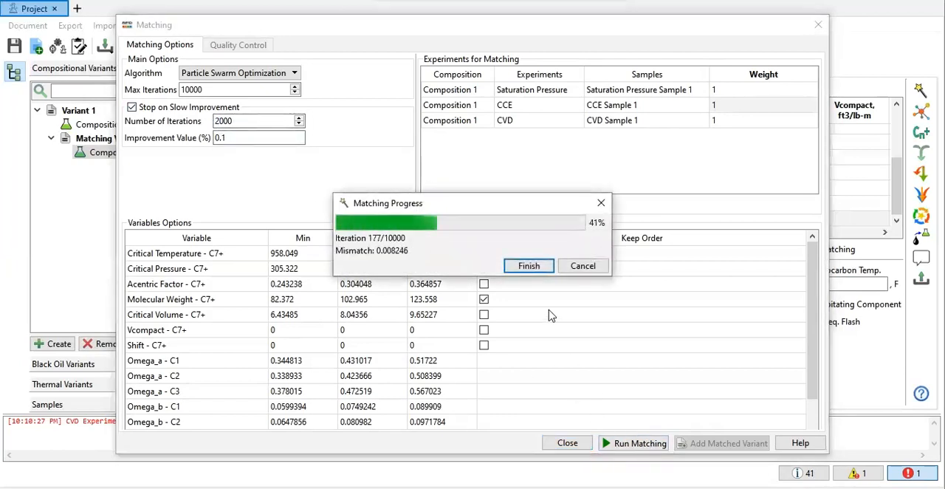
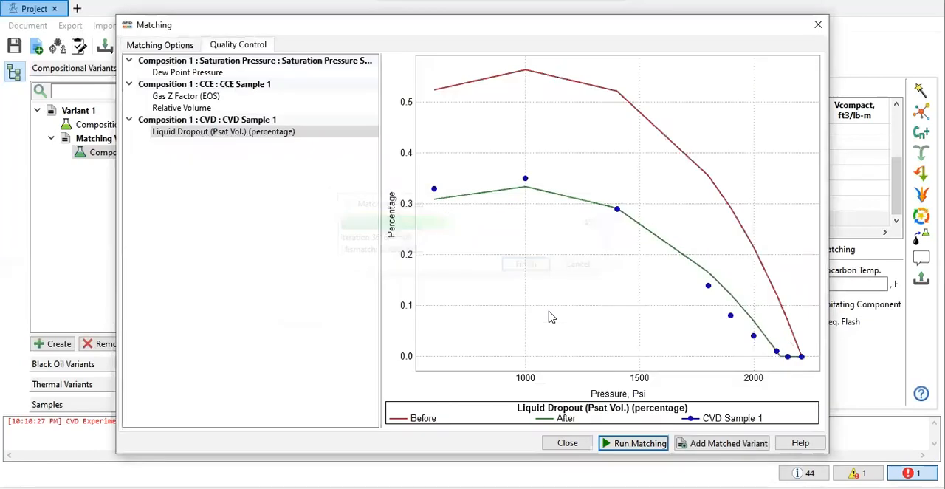
Step: Review the dew point pressure, gas Z factor and relative volume plots of the matching and close the matching window
click(217, 77)
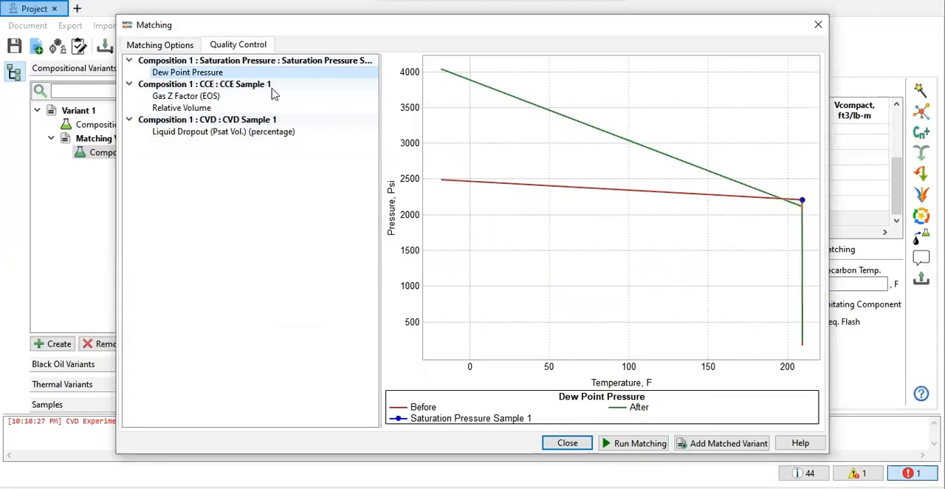
click(217, 97)
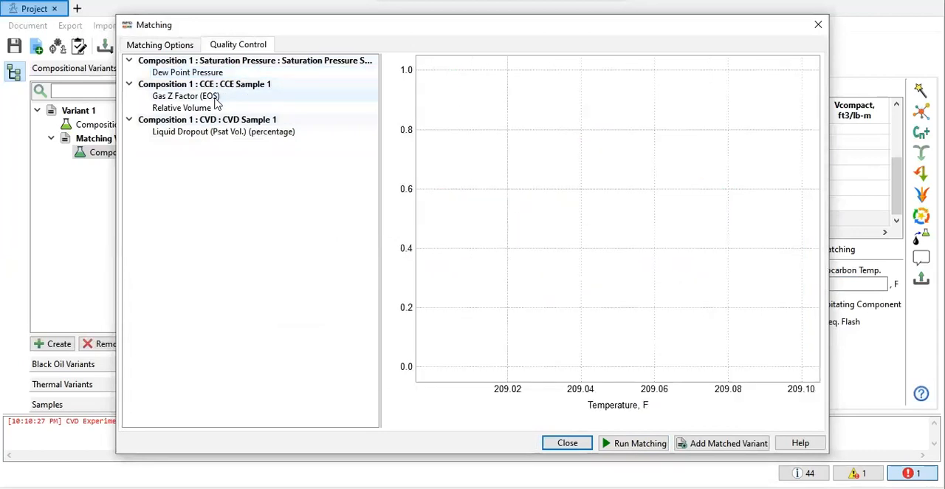
click(211, 111)
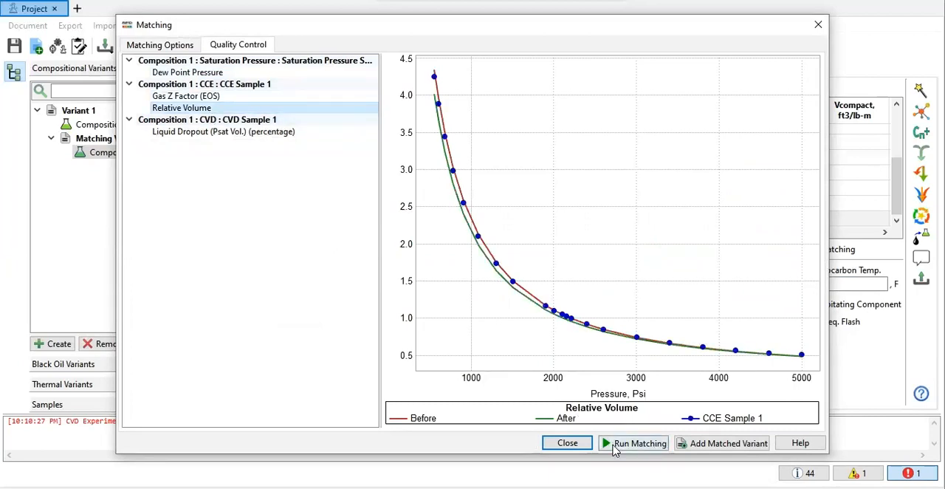
click(817, 28)
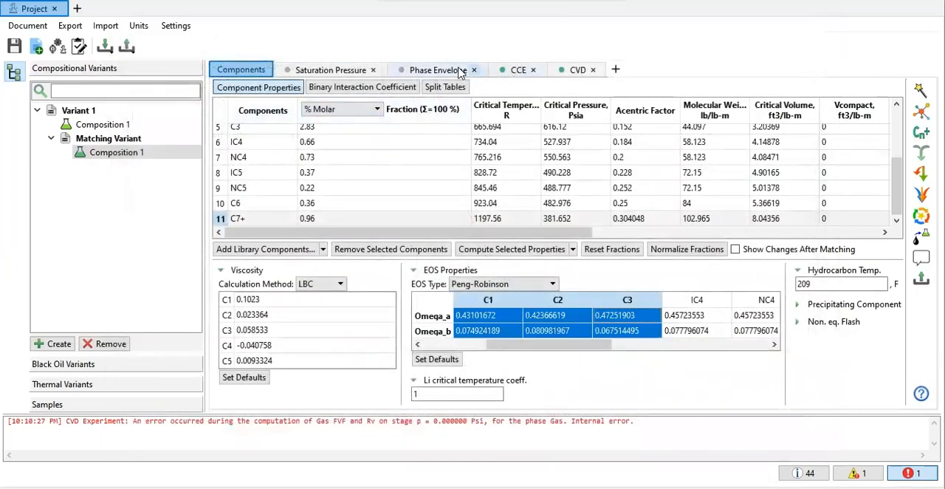
Step: Examine the saturation pressure plot closely around the dew point sample, then restore the full plot
click(332, 74)
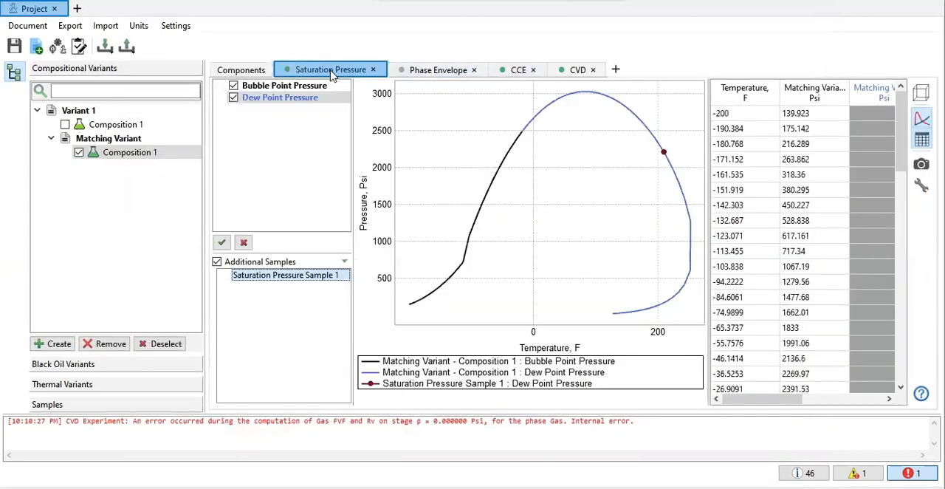
drag(638, 130, 683, 178)
drag(540, 193, 601, 248)
drag(590, 206, 637, 253)
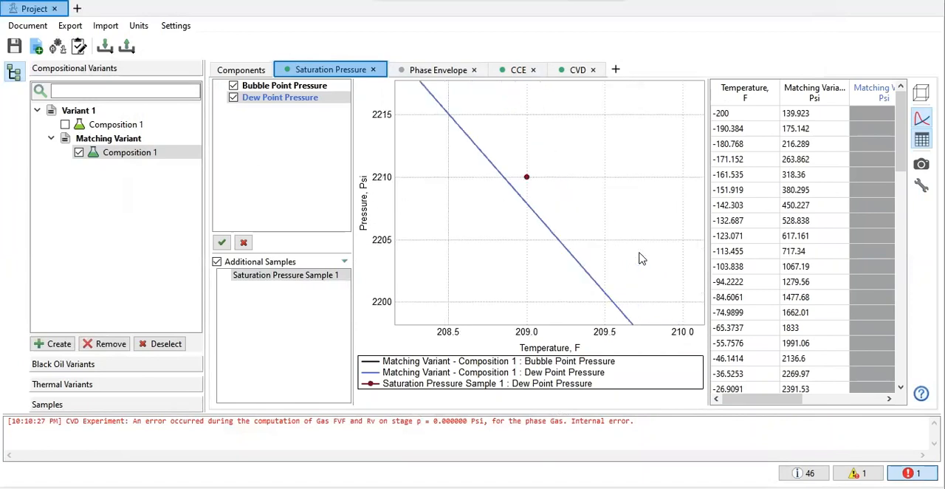
double_click(489, 188)
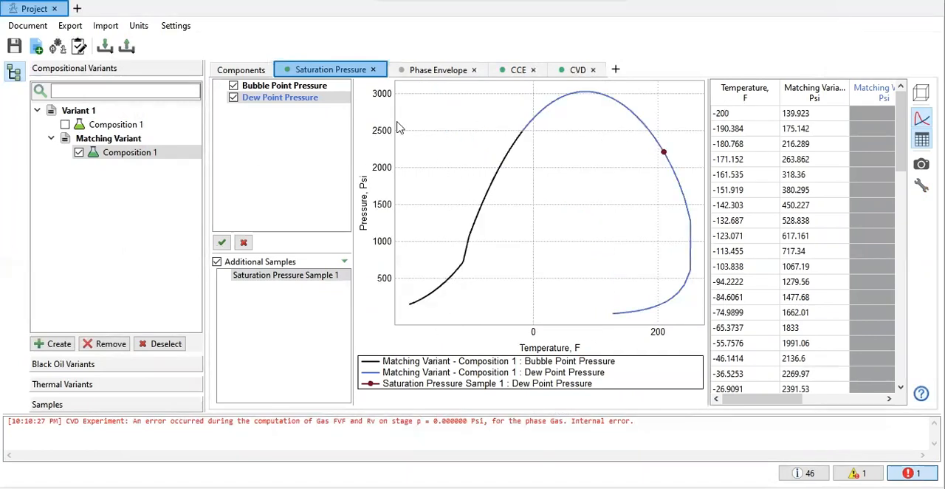
Step: Examine the matching variant's phase envelope, CCE and CVD plots and hide the error messages
click(428, 71)
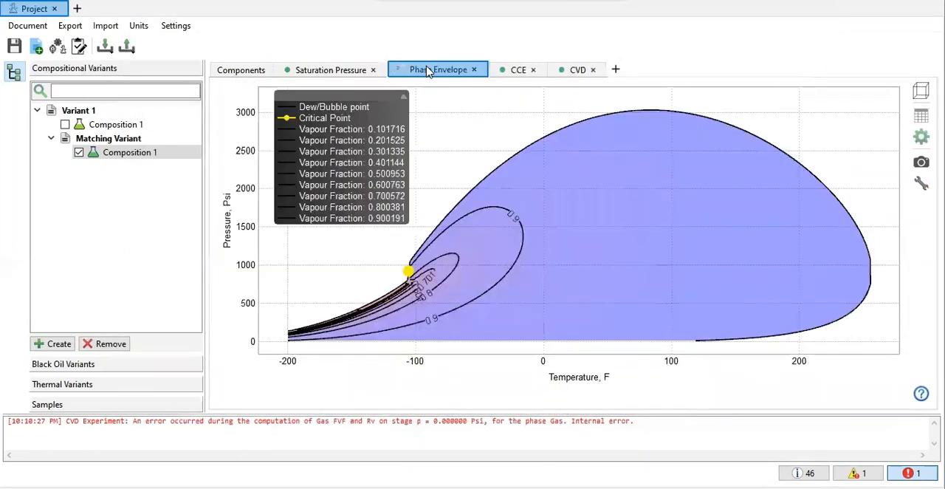
click(515, 70)
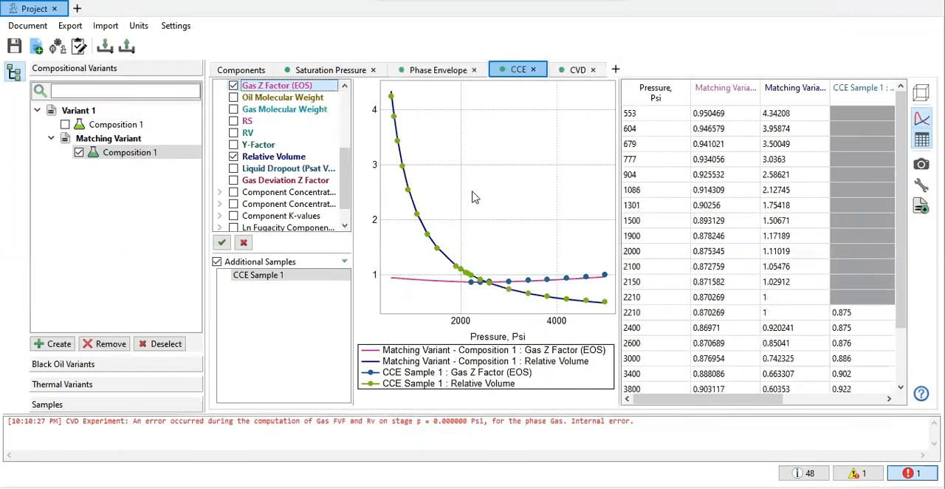
drag(617, 200, 707, 207)
drag(611, 291, 690, 319)
drag(536, 192, 672, 236)
right_click(671, 237)
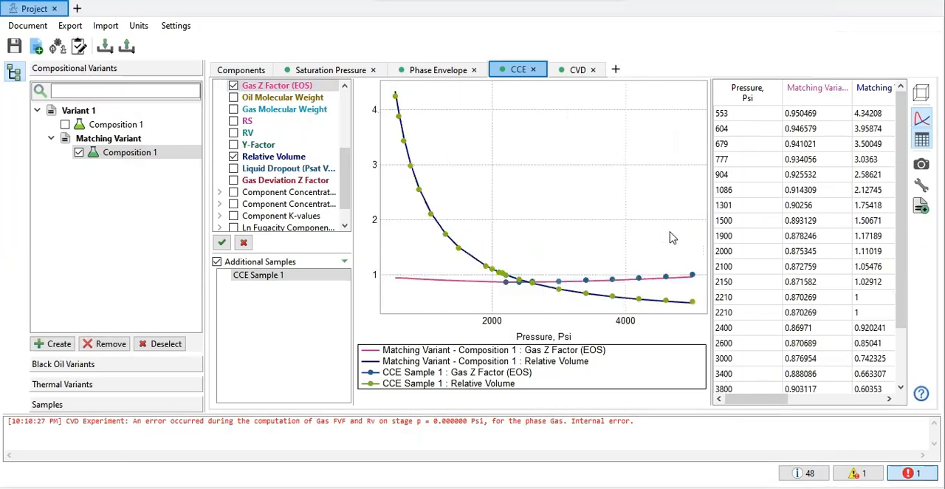
click(575, 72)
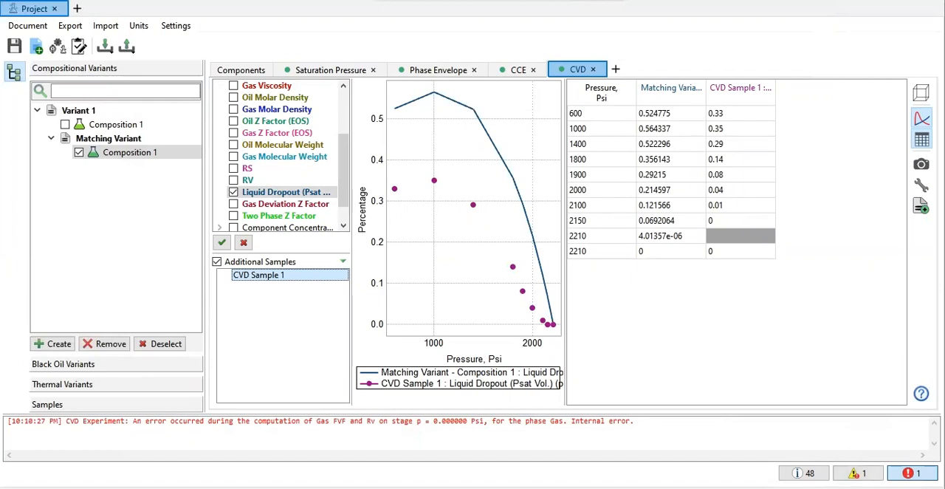
click(913, 473)
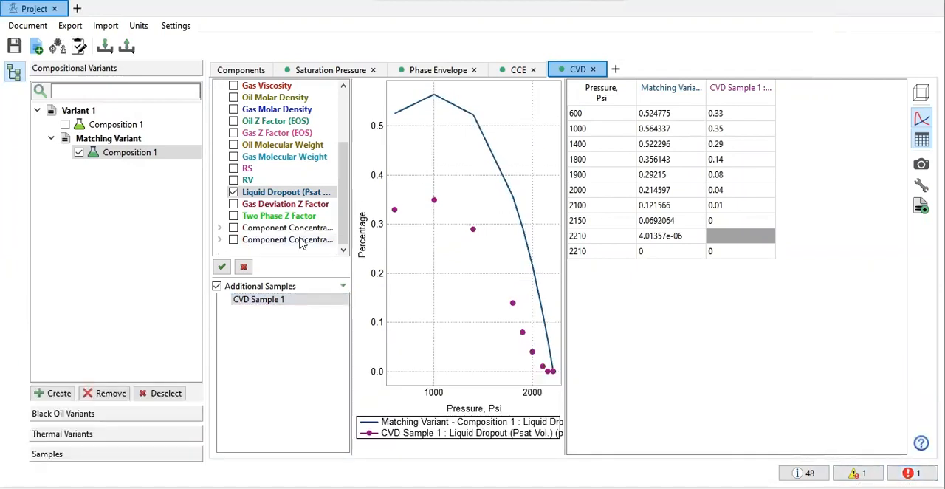
Step: Select the C7+ component properties and the Omega_a and Omega_b values of C1, C2 and C3 for matching
click(262, 71)
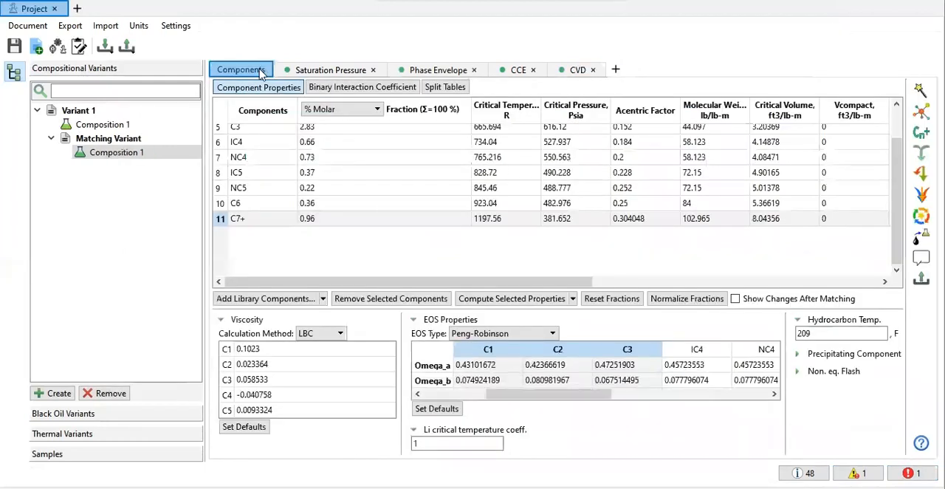
click(219, 220)
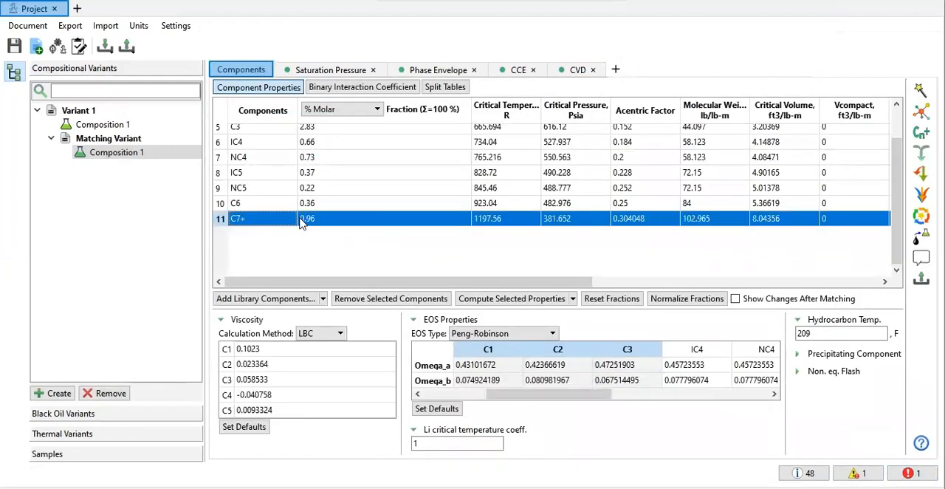
right_click(338, 221)
mouse_move(465, 229)
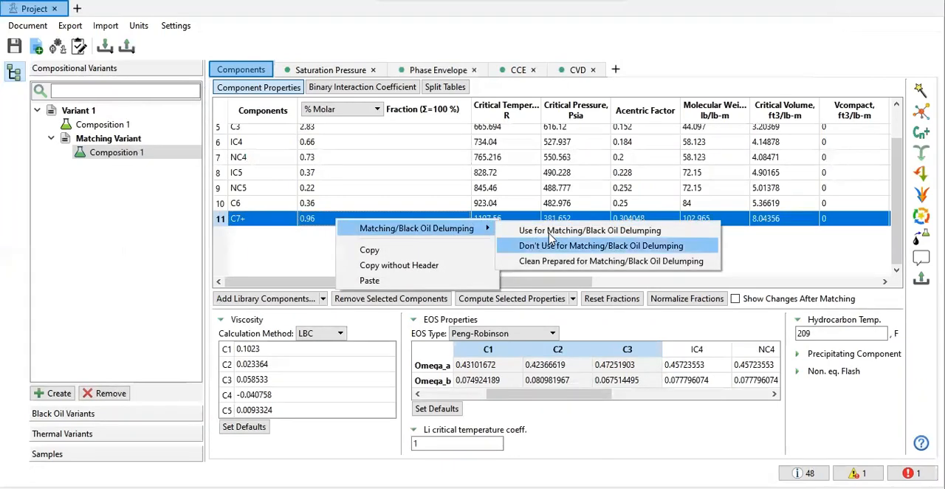
drag(499, 350, 626, 349)
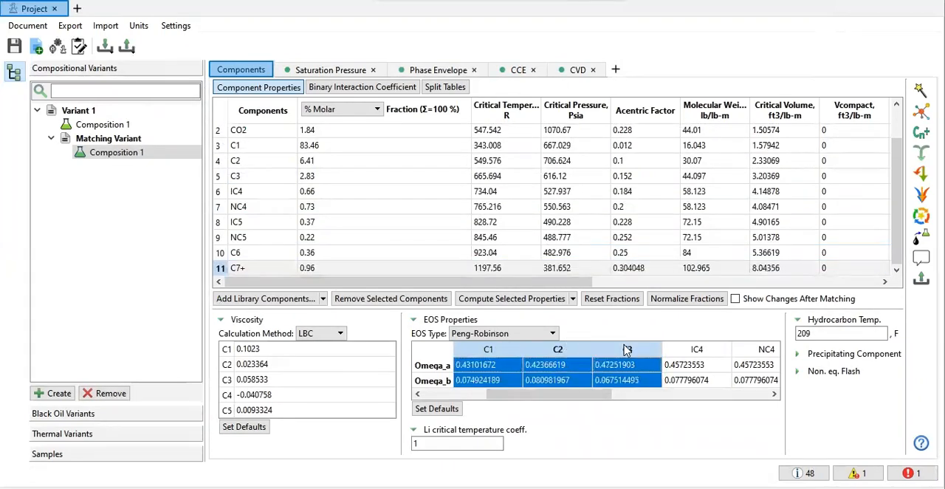
right_click(627, 362)
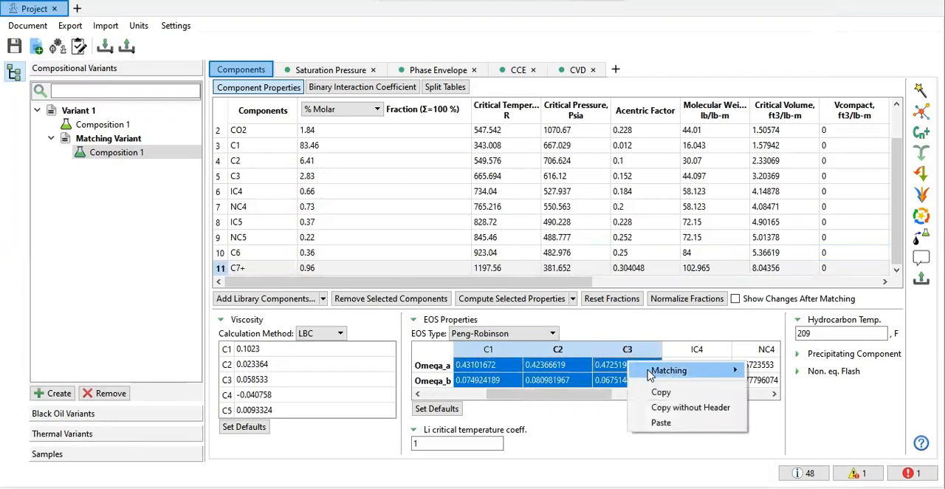
mouse_move(651, 372)
click(591, 376)
Step: Use the binary interaction coefficients of C7+ with all other components as matching variables
click(384, 88)
scroll(461, 201, down, 1)
scroll(461, 201, up, 1)
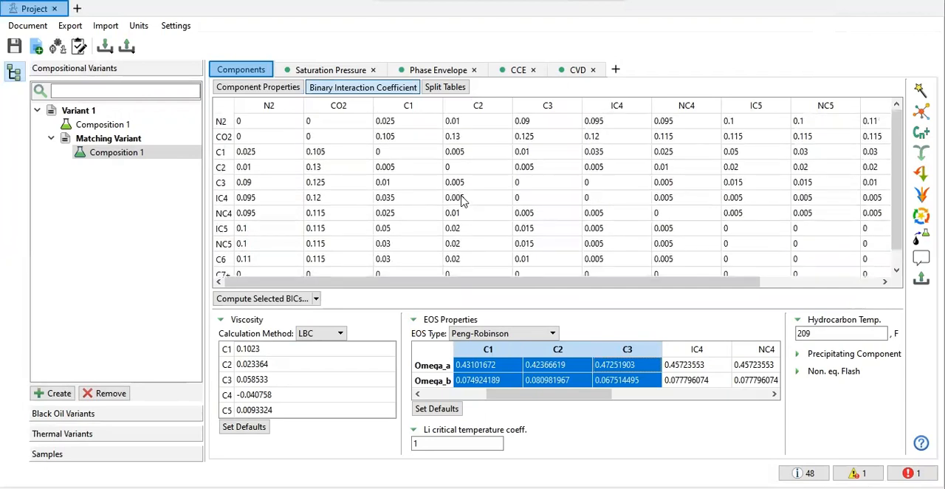
scroll(461, 201, down, 1)
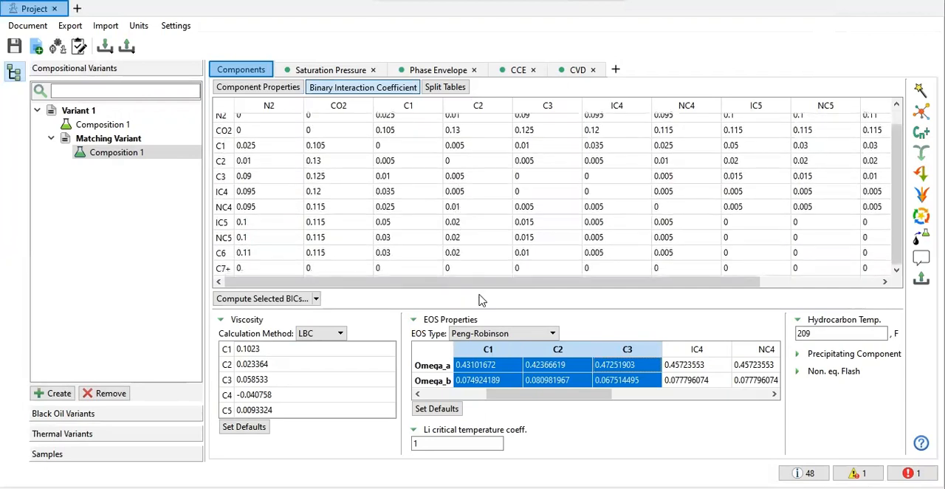
drag(471, 287, 789, 303)
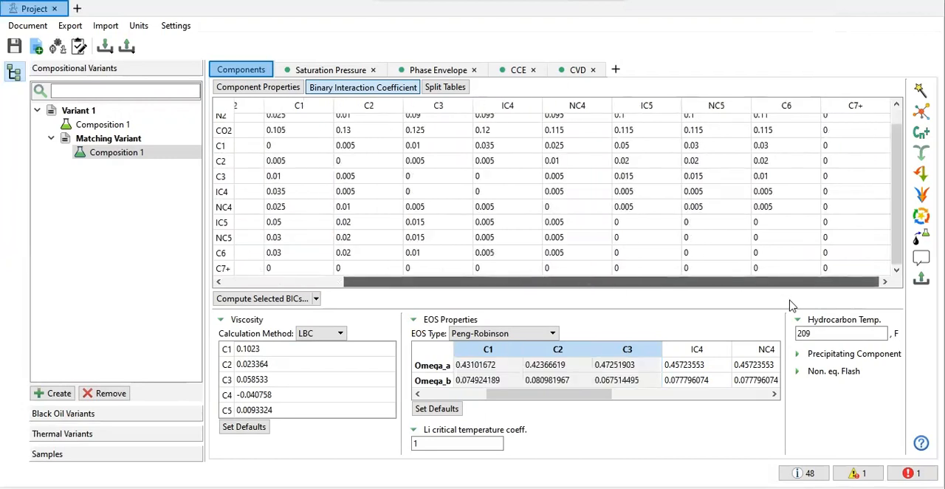
drag(563, 280, 319, 289)
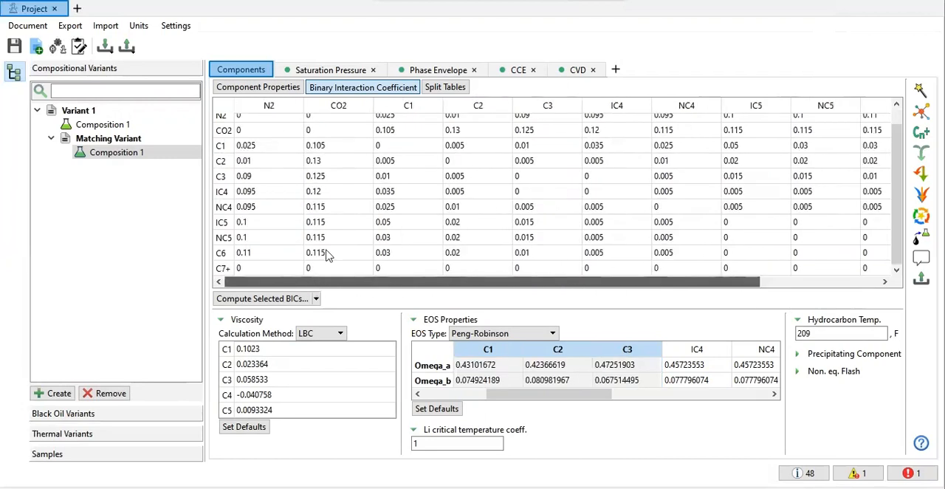
click(221, 269)
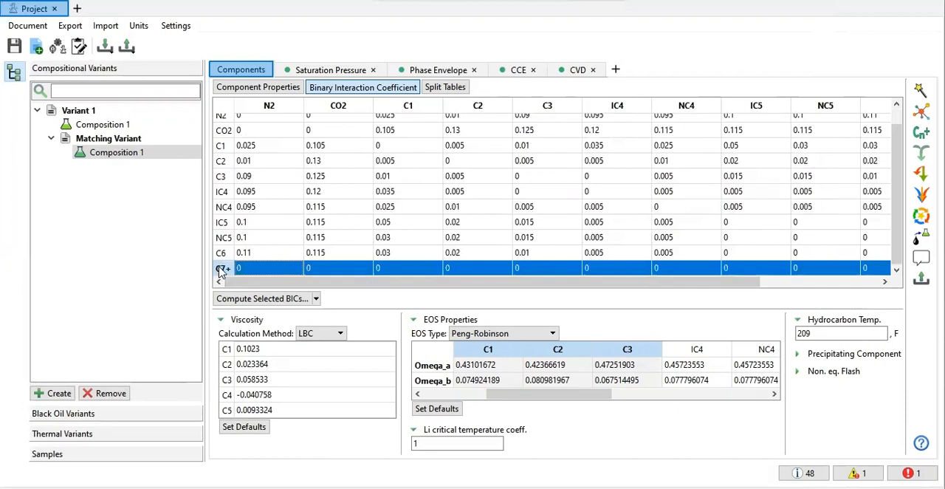
right_click(274, 268)
mouse_move(292, 275)
click(452, 279)
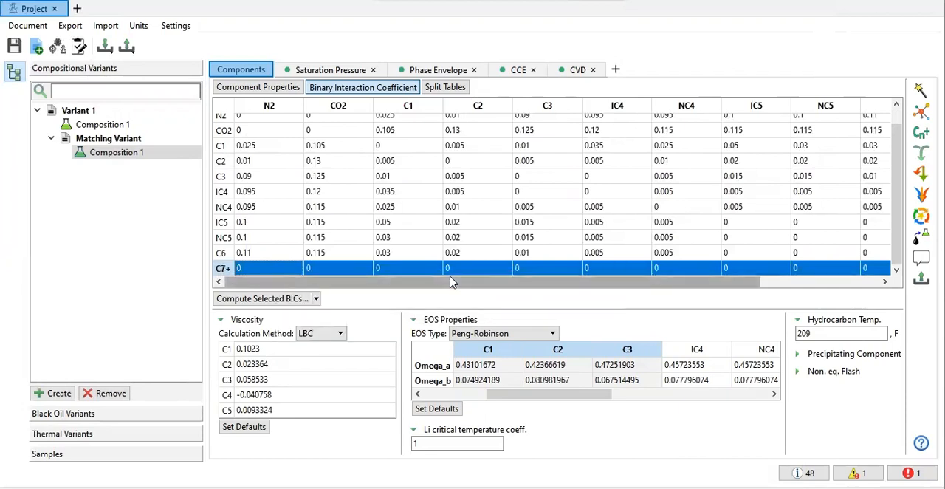
scroll(458, 264, up, 1)
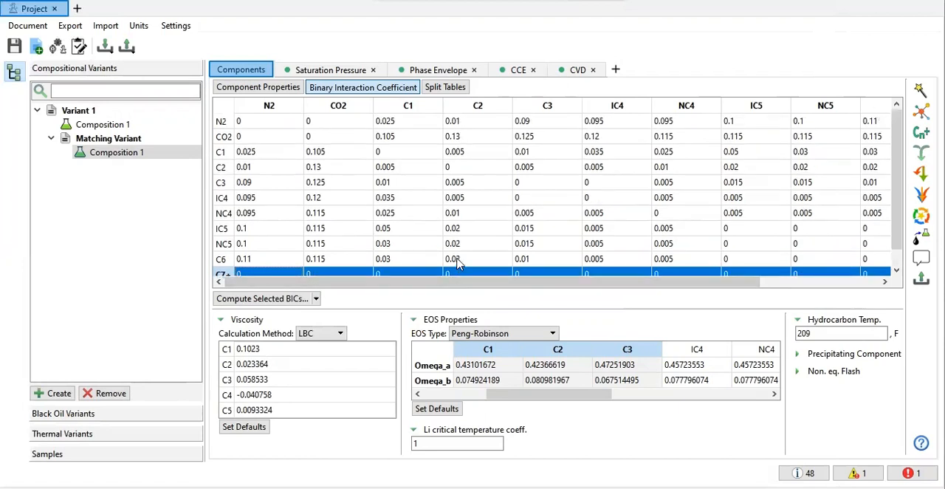
Step: Check the experiments and variables in the matching setup and run the matching with Particle Swarm Optimization
click(920, 90)
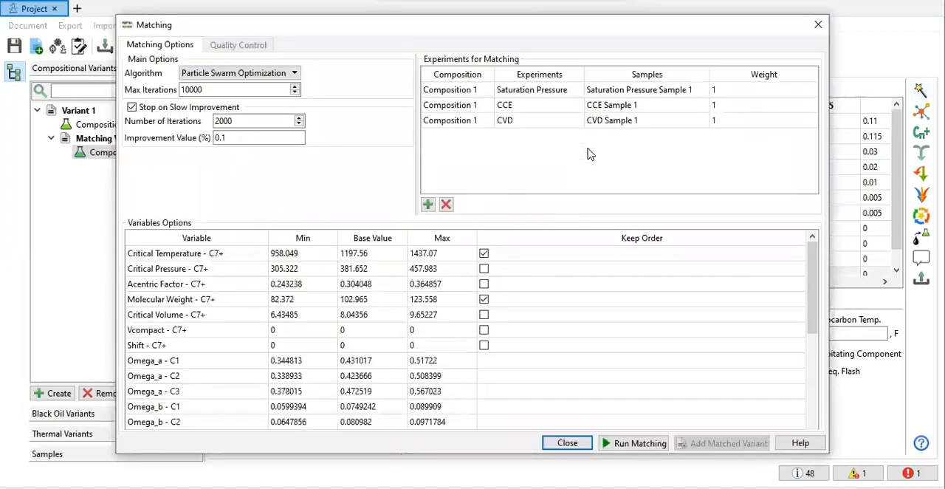
click(680, 123)
click(680, 123)
click(679, 121)
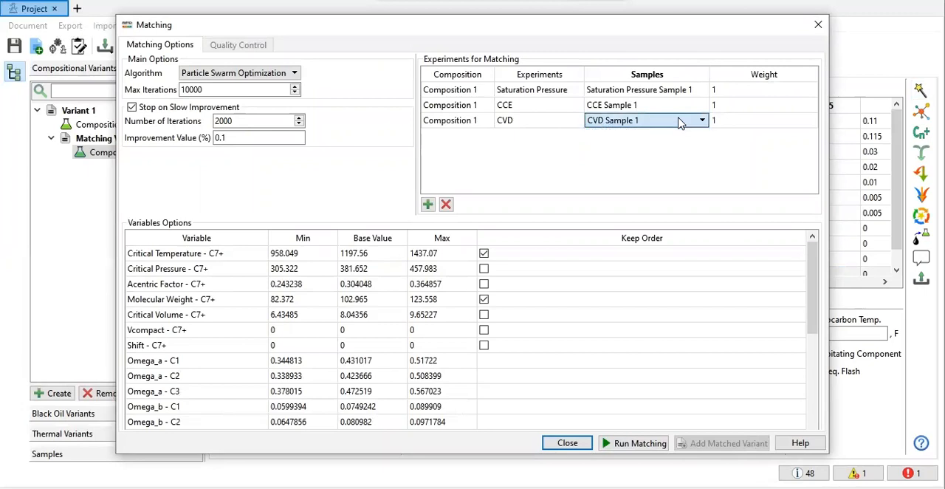
click(568, 122)
click(572, 121)
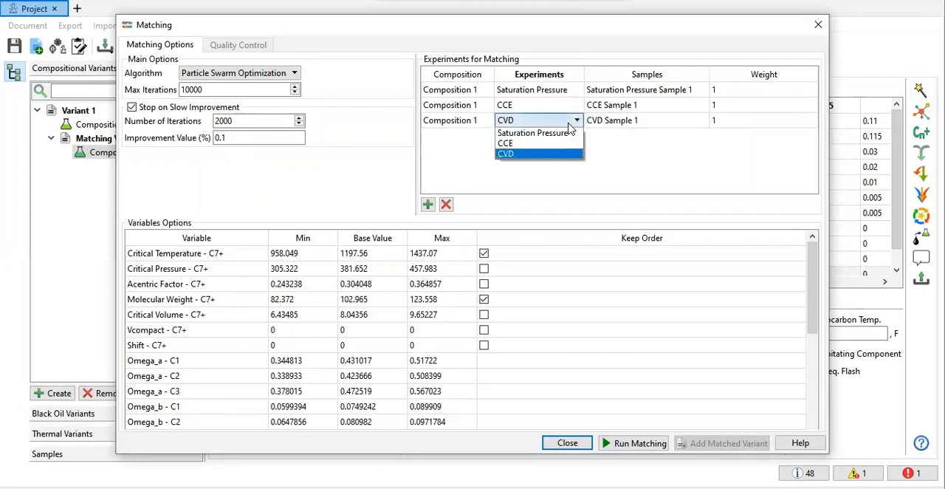
click(569, 122)
scroll(636, 377, down, 4)
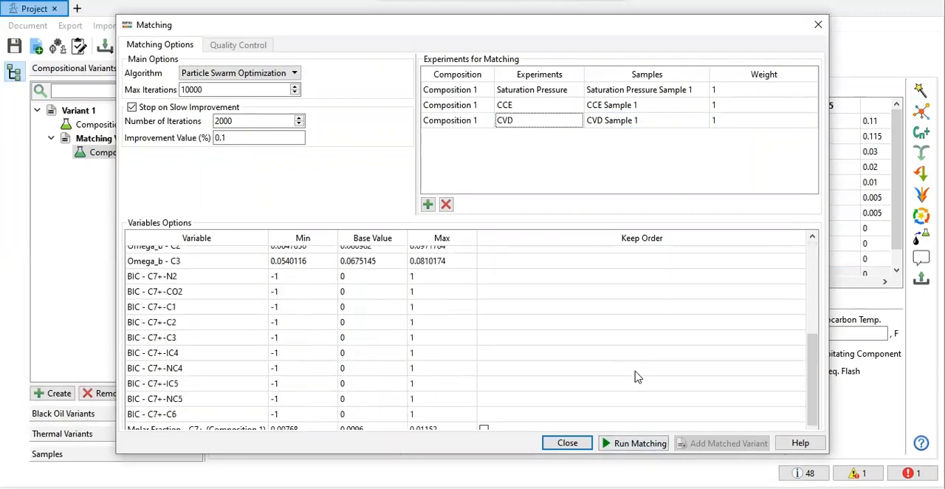
scroll(636, 374, up, 5)
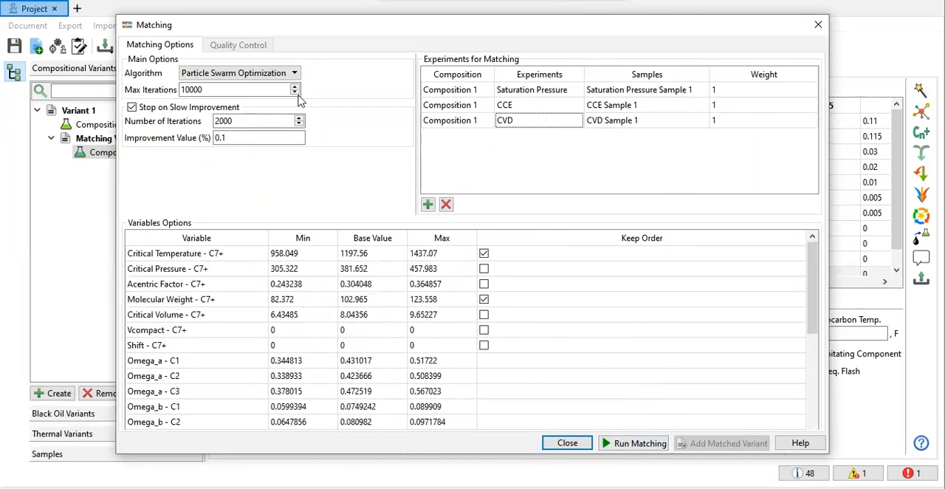
click(294, 74)
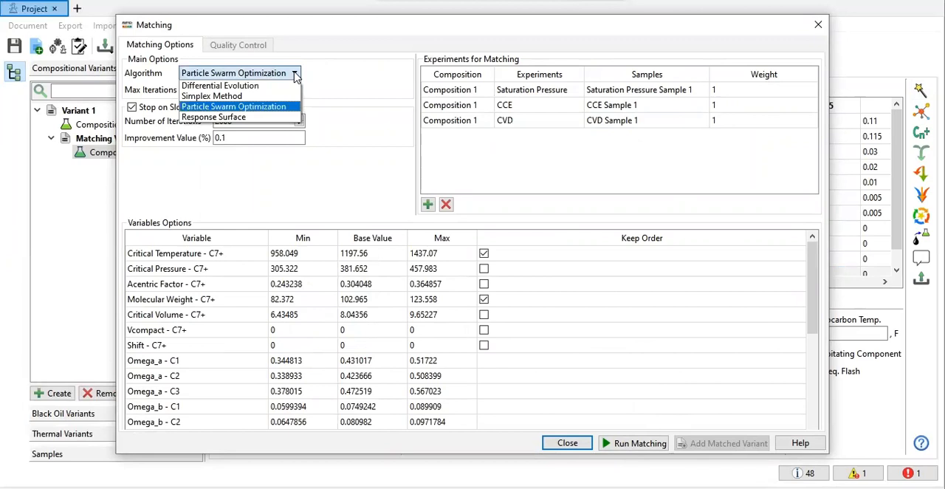
click(294, 74)
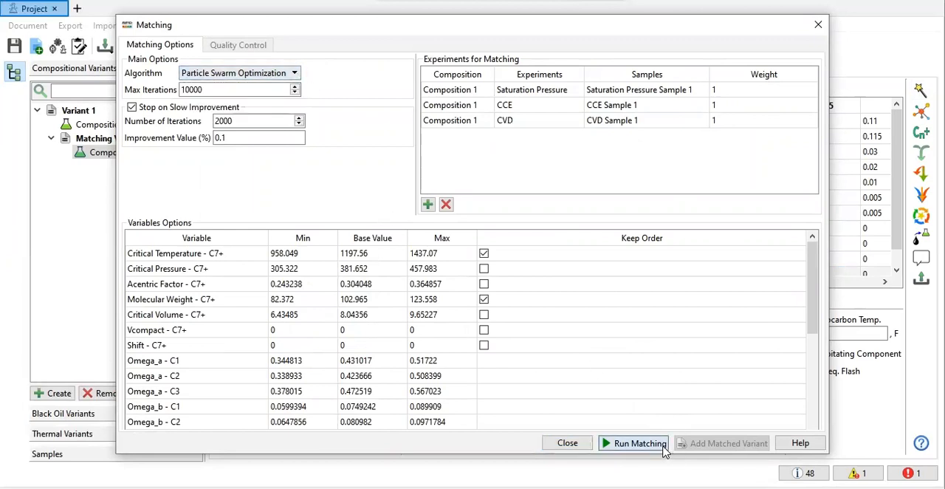
click(639, 443)
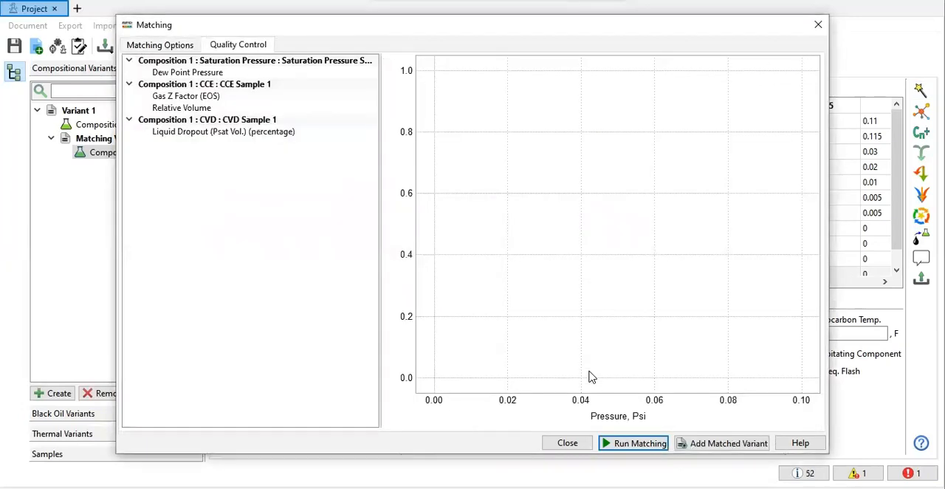
Step: Compare the before and after matching curves for dew point pressure, relative volume, gas Z factor and liquid dropout
click(185, 74)
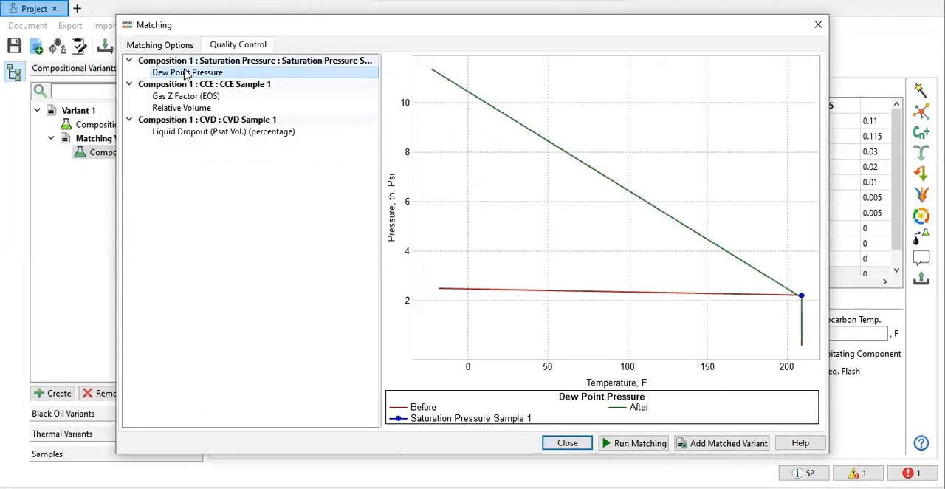
click(189, 109)
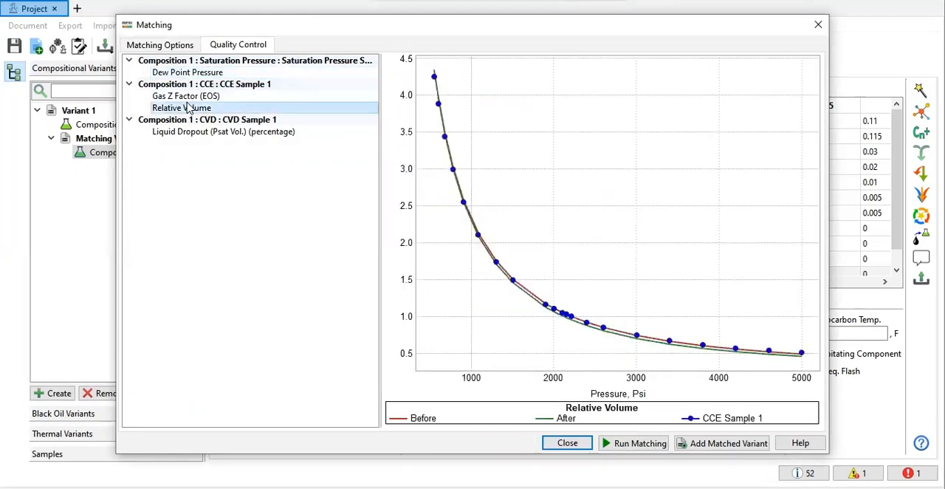
click(194, 99)
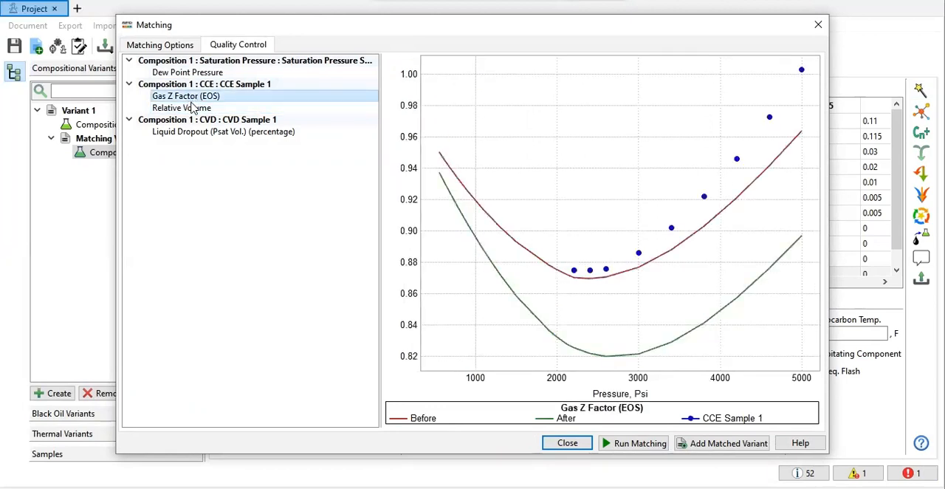
click(190, 134)
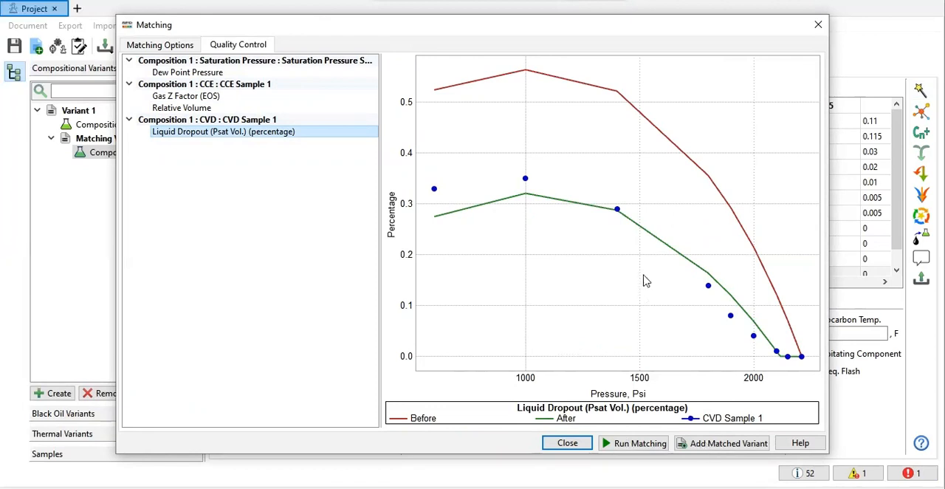
Step: Add the matched result as a variant named "Matching Variant (SatPres, CCE, CVD)" and close the matching setup
click(725, 446)
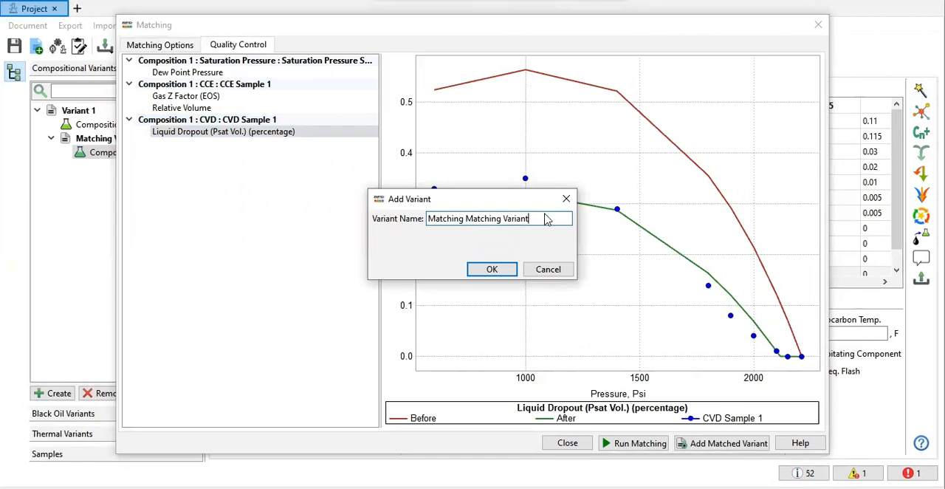
key(ctrl+shift+Left)
key(ctrl+shift+Left)
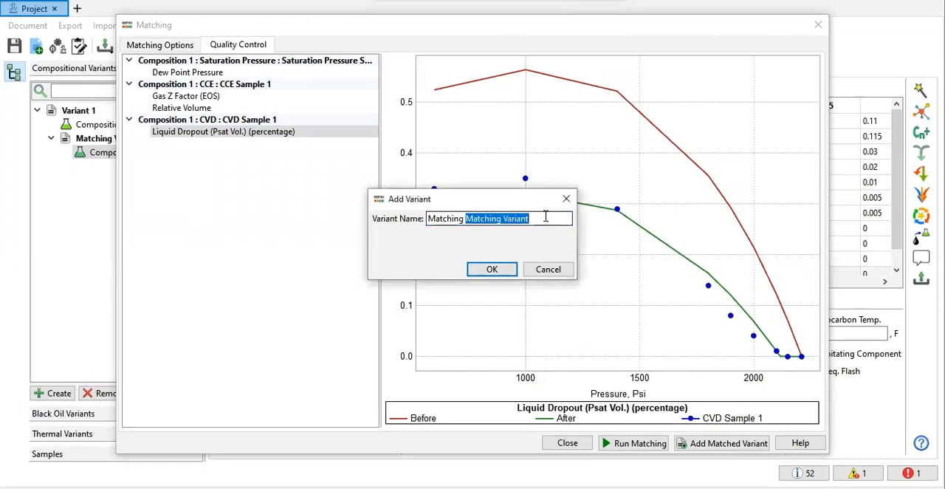
text(V)
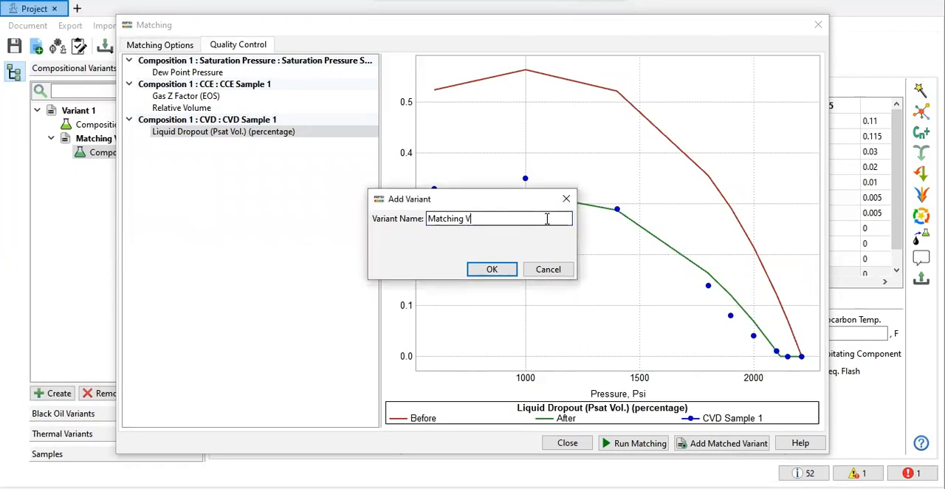
text(ariant (SatPres, CCE, CVD))
key(Return)
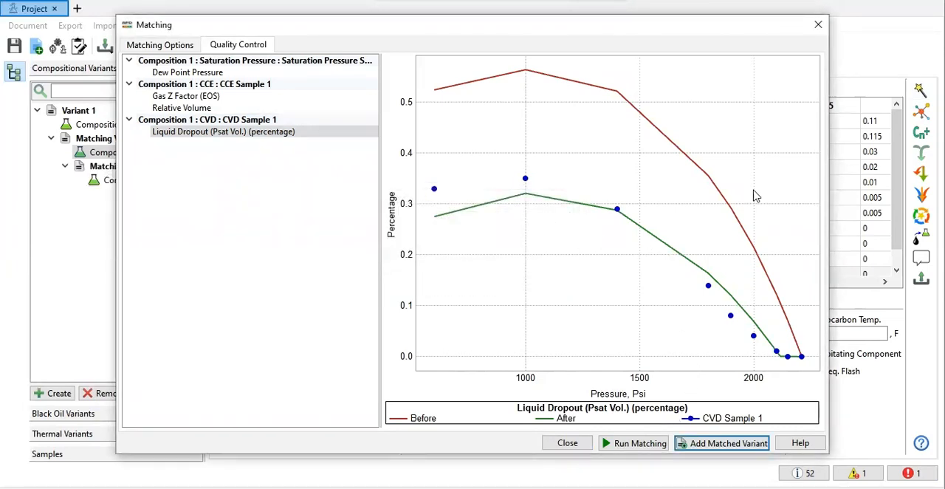
click(818, 25)
Step: Use all C7+ component properties of Variant 1's original Composition 1 for matching
click(130, 180)
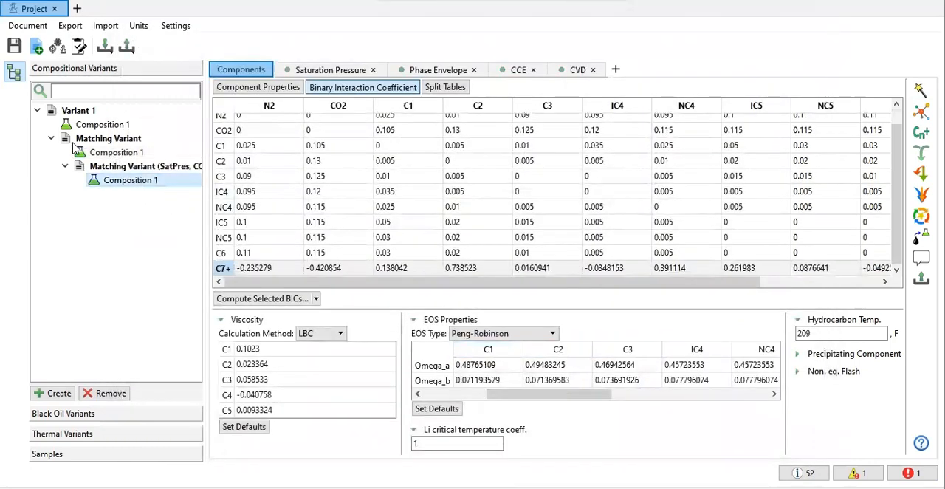
click(96, 127)
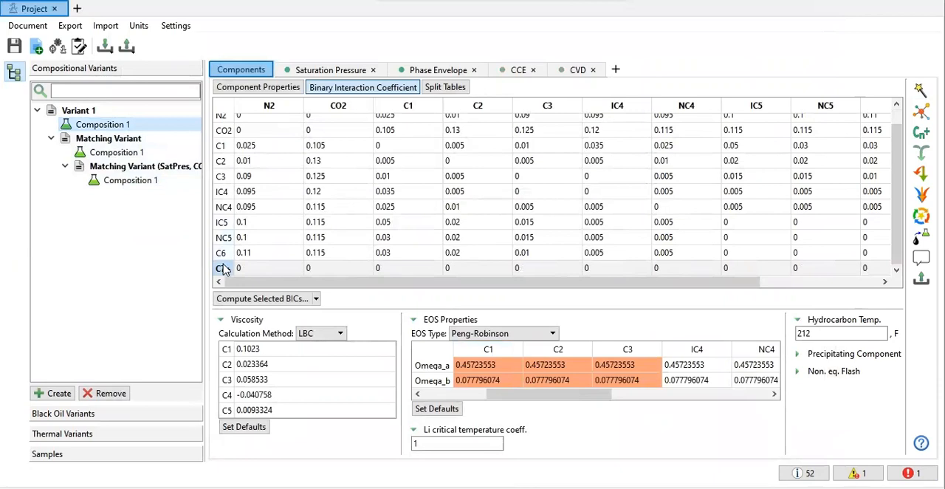
click(284, 88)
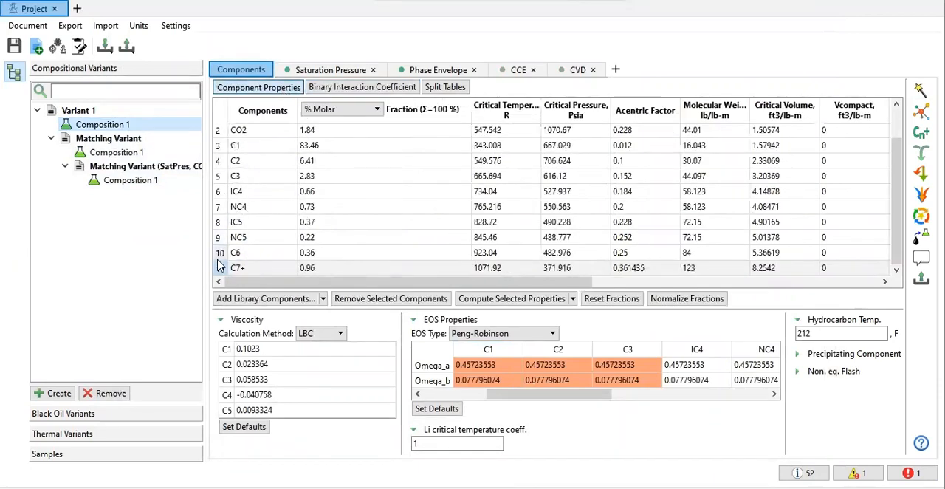
click(220, 269)
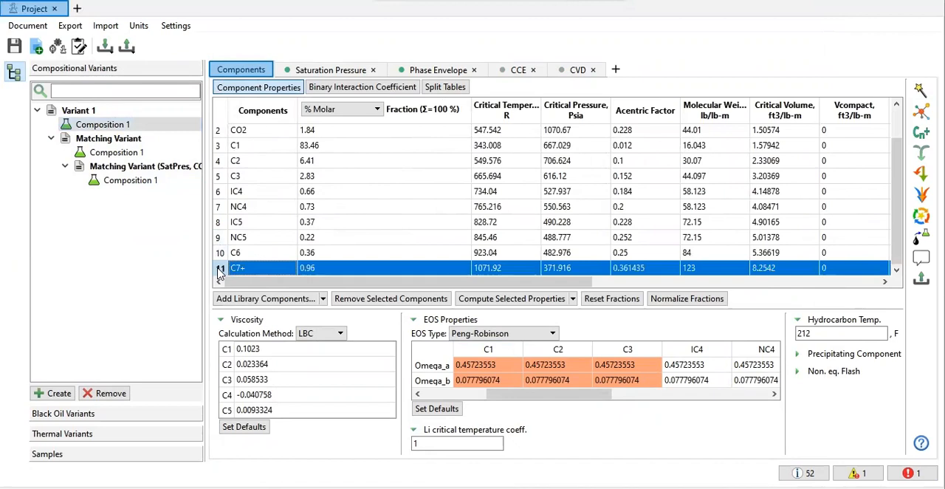
right_click(337, 269)
mouse_move(400, 280)
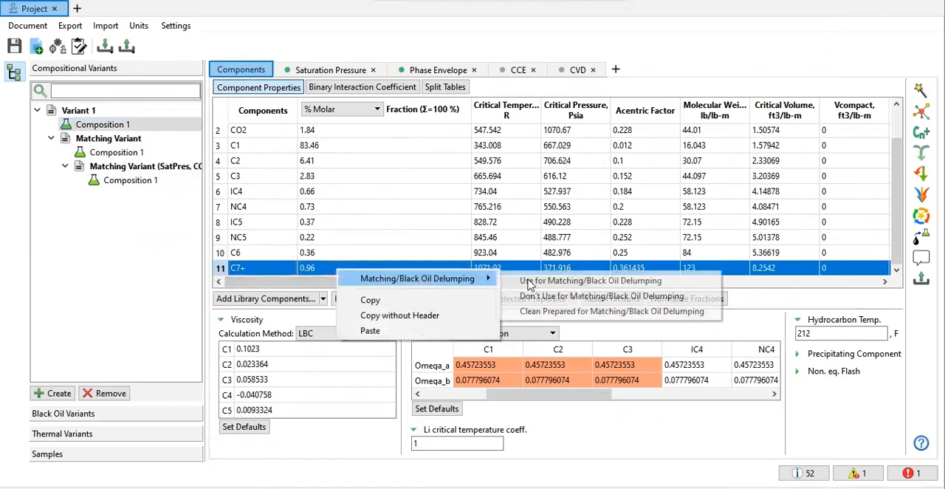
click(534, 283)
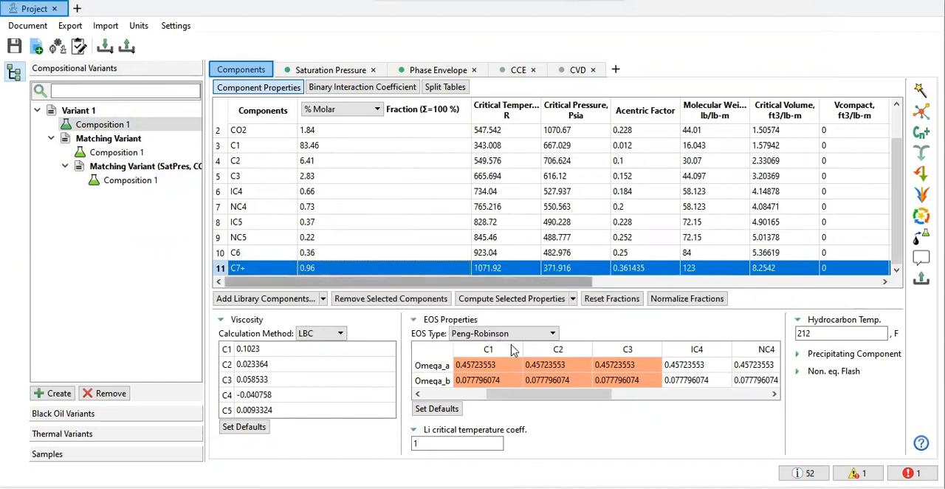
Step: Use the Omega_a and Omega_b values of C1, C2, C3 and IC4 as matching variables
drag(513, 350, 620, 371)
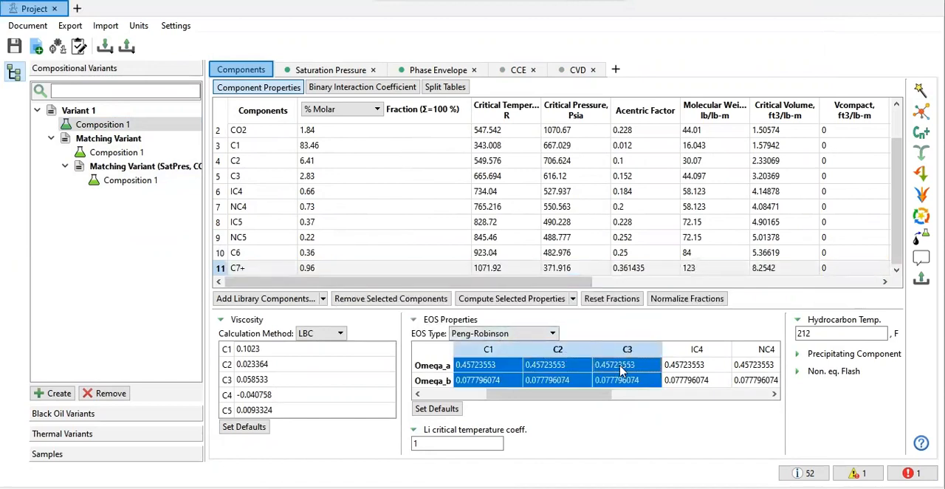
right_click(620, 371)
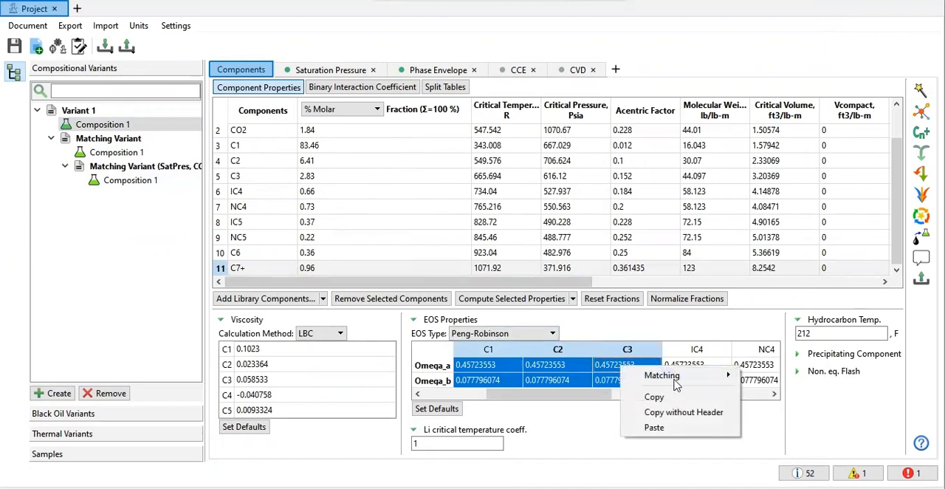
mouse_move(665, 375)
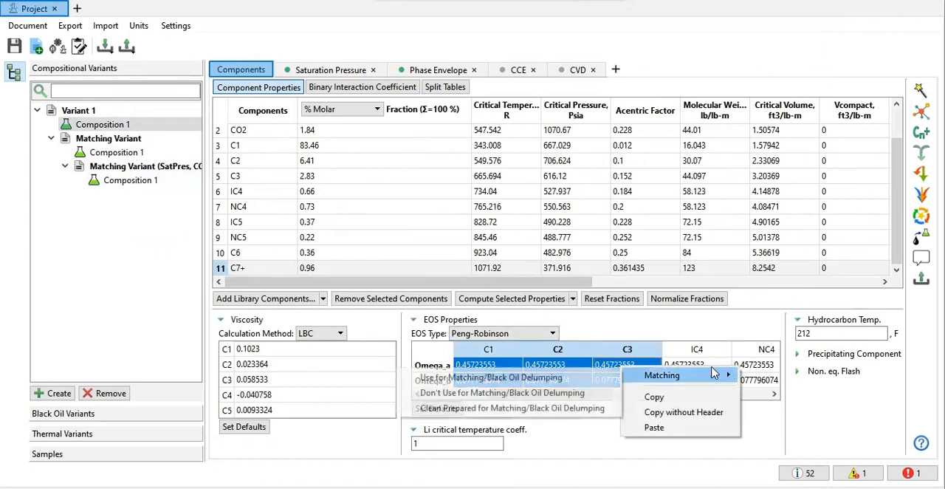
click(538, 379)
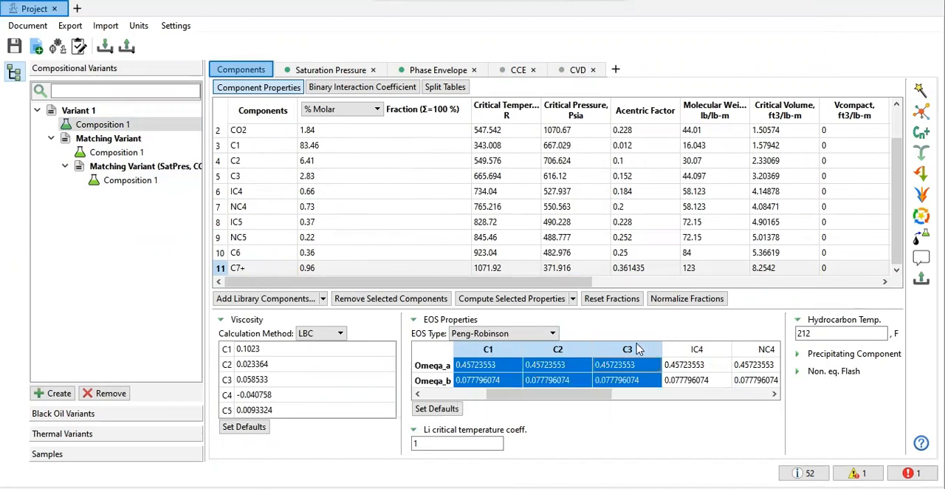
click(698, 349)
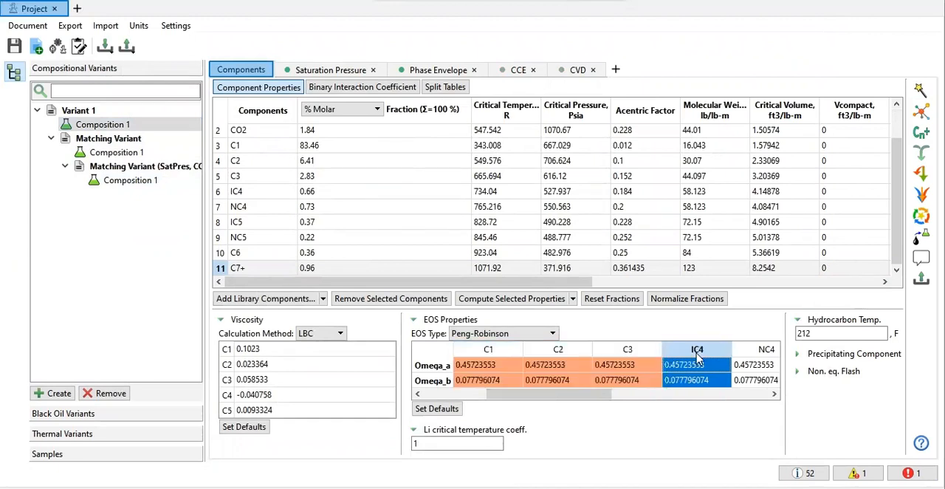
right_click(697, 368)
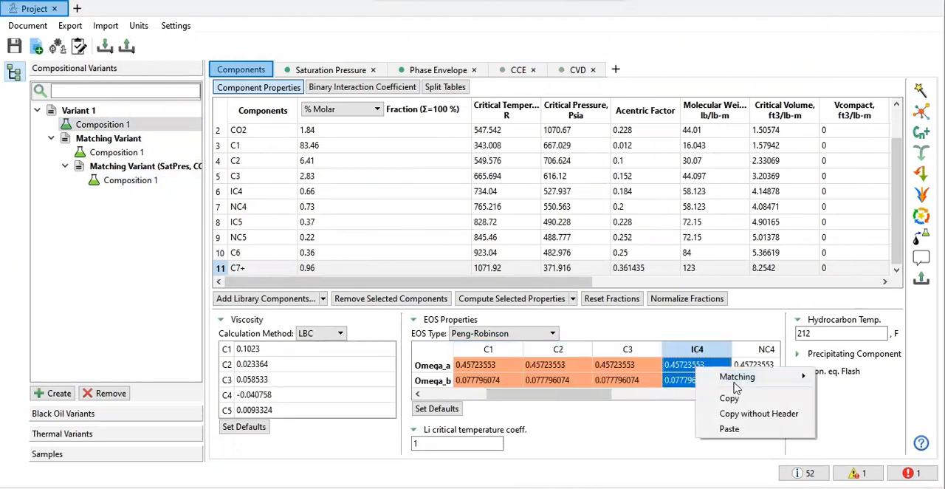
mouse_move(736, 384)
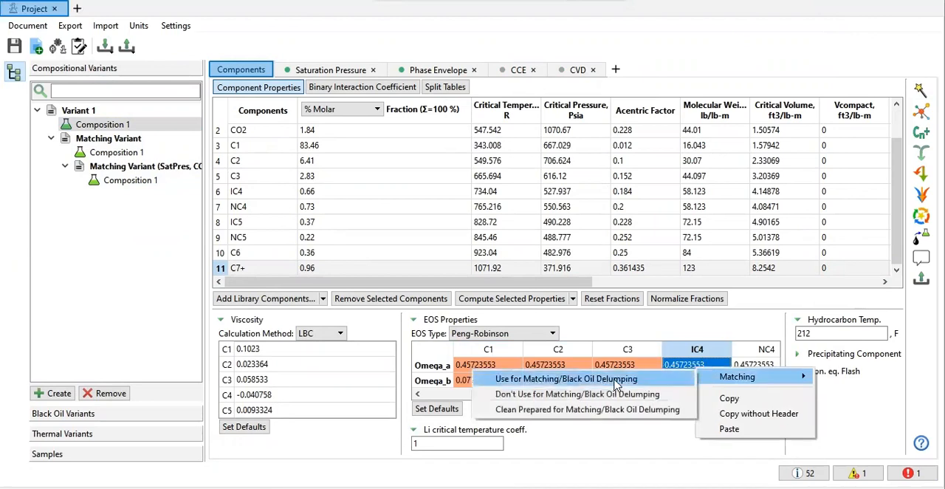
click(617, 386)
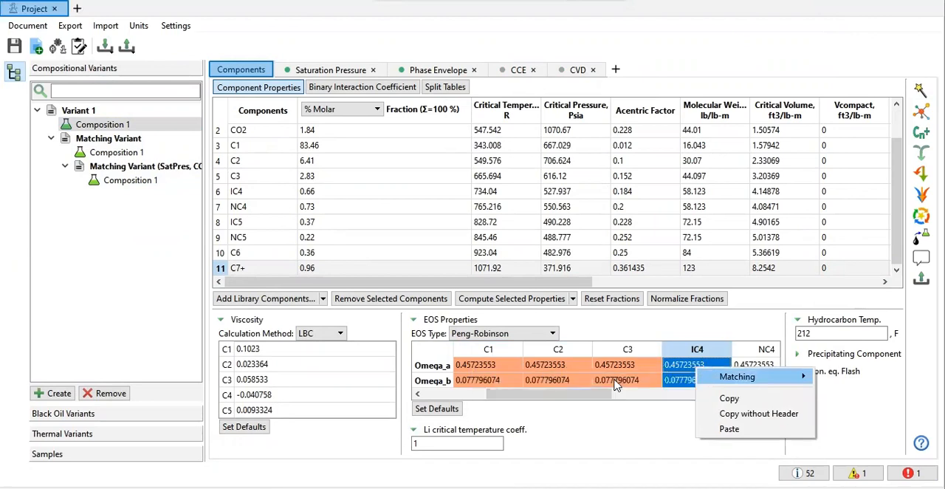
Step: Set the hydrocarbon temperature of Variant 1's Composition 1 to 209 F
click(822, 334)
key(BackSpace)
text(09)
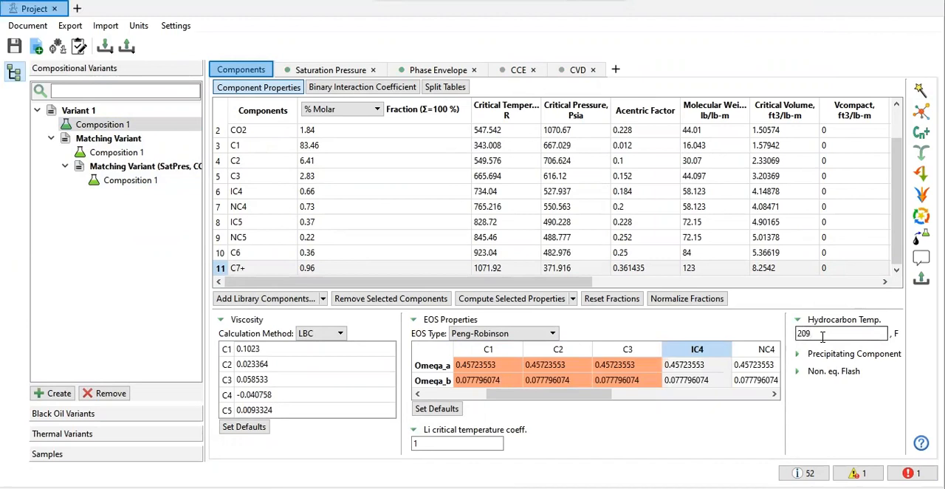
click(811, 241)
Step: Open the matching setup and set the slow-improvement stopping value to 0.1%
click(919, 90)
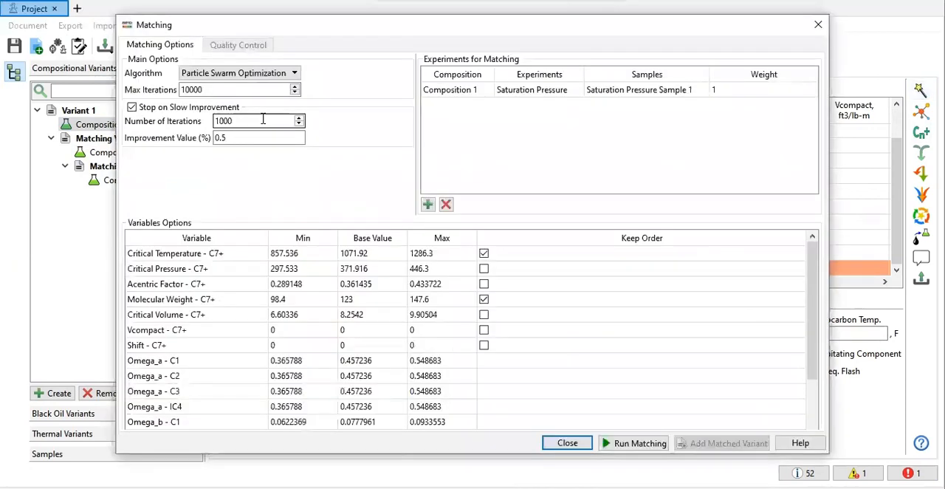
click(252, 138)
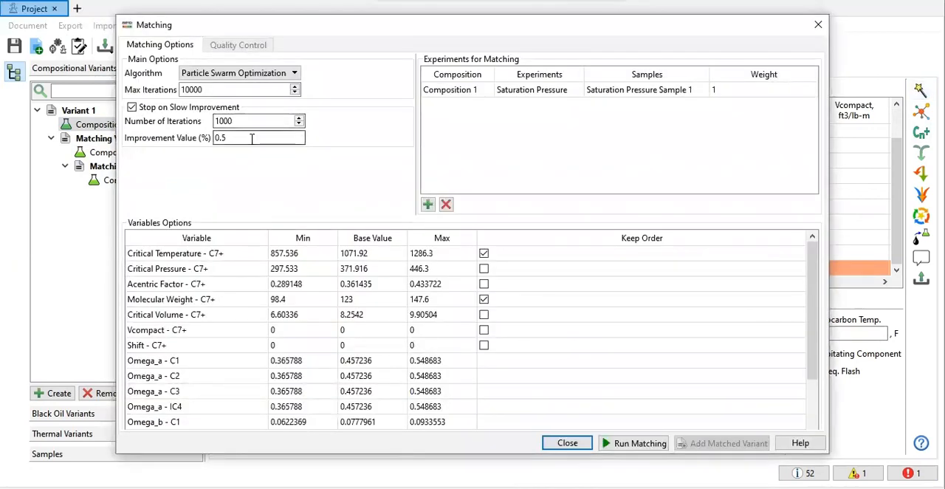
text(0.1)
Step: Add the CCE and CVD experiments of Composition 1 to the experiments for matching
click(428, 204)
double_click(518, 108)
click(518, 111)
click(518, 129)
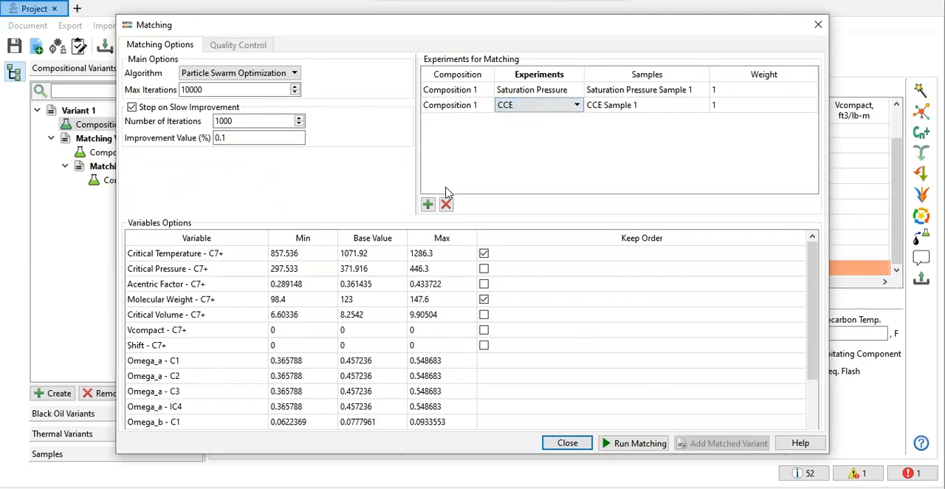
click(427, 205)
double_click(527, 121)
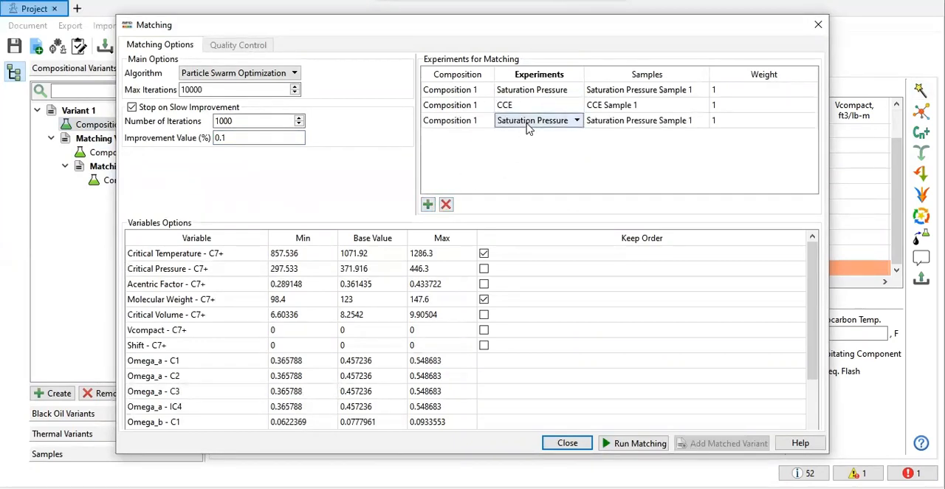
click(527, 125)
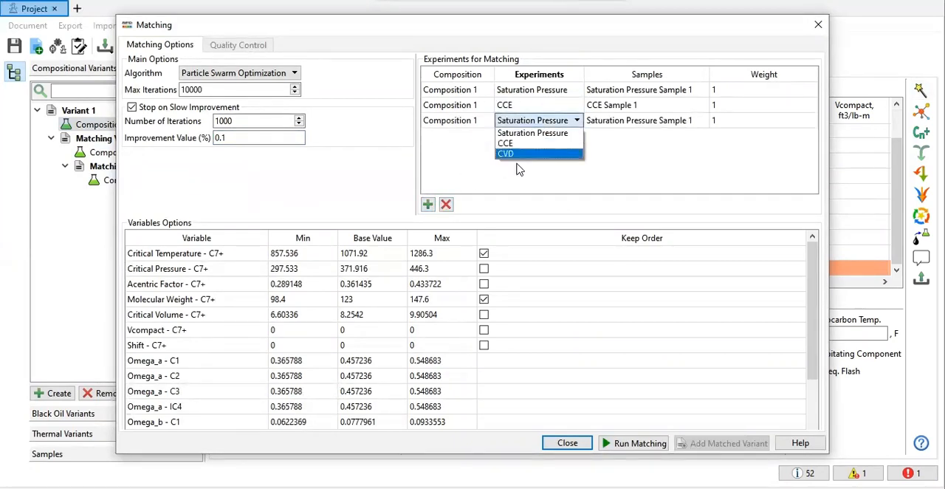
click(520, 155)
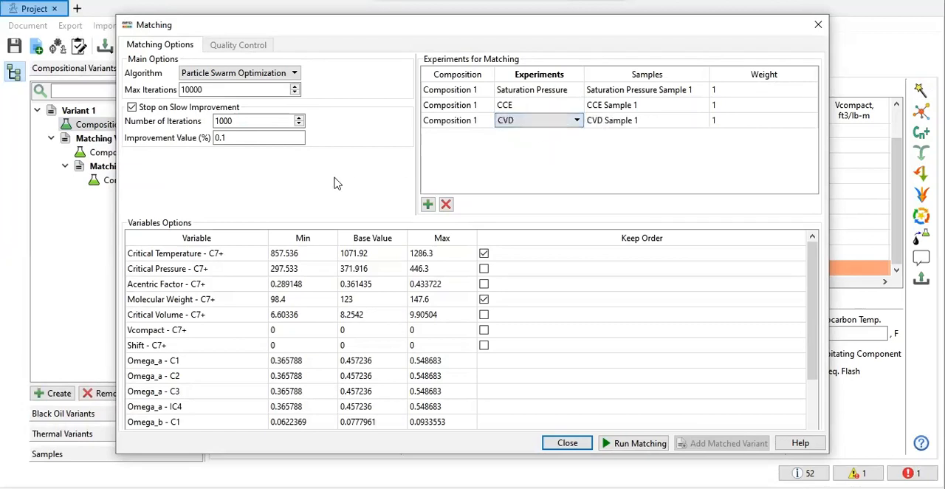
Step: Review the list of matching variables and run the matching with Particle Swarm Optimization
scroll(574, 330, down, 2)
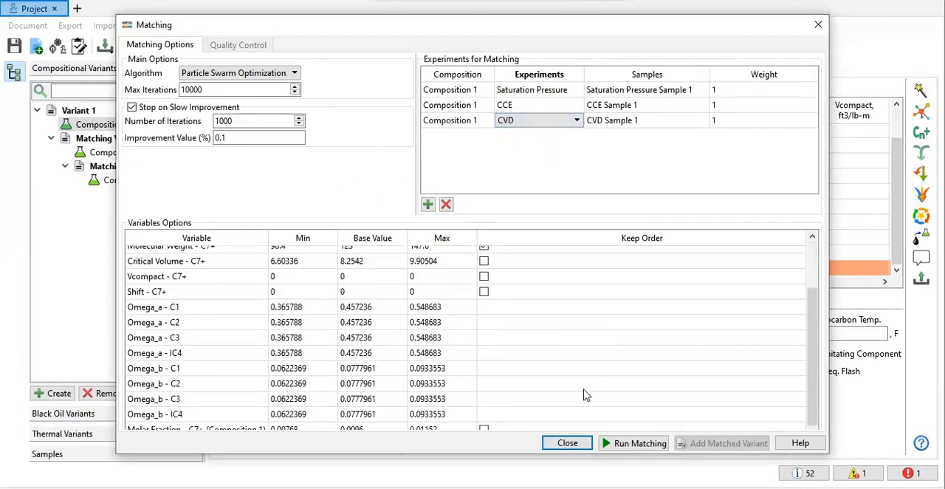
scroll(454, 329, up, 2)
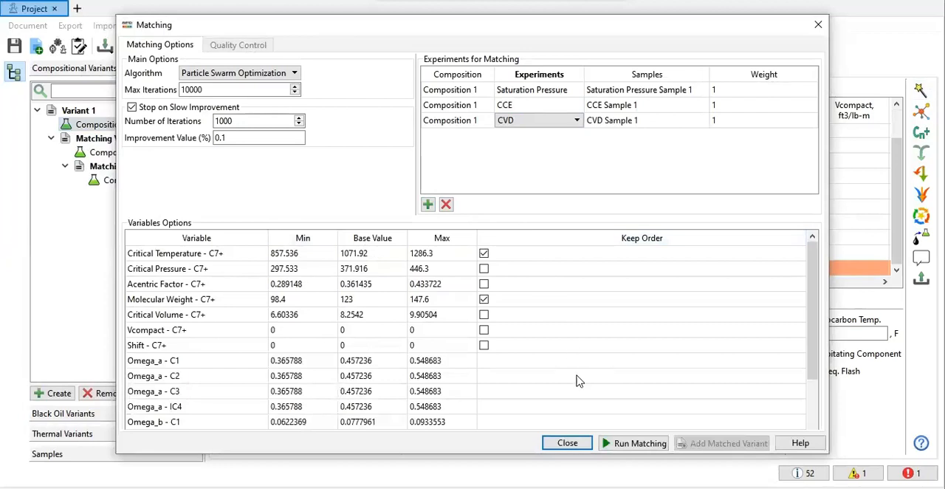
click(633, 442)
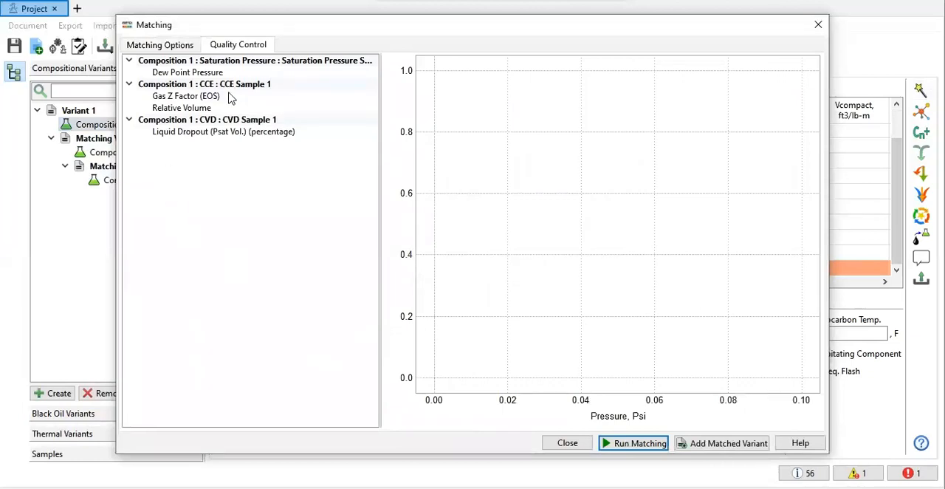
Step: Compare the matched dew point pressure, relative volume, gas Z factor and liquid dropout curves with the sample data
click(204, 74)
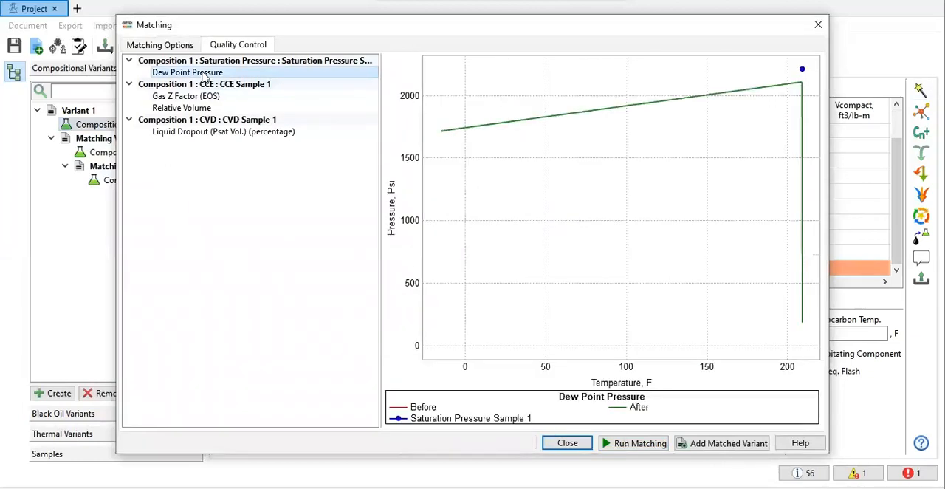
click(210, 108)
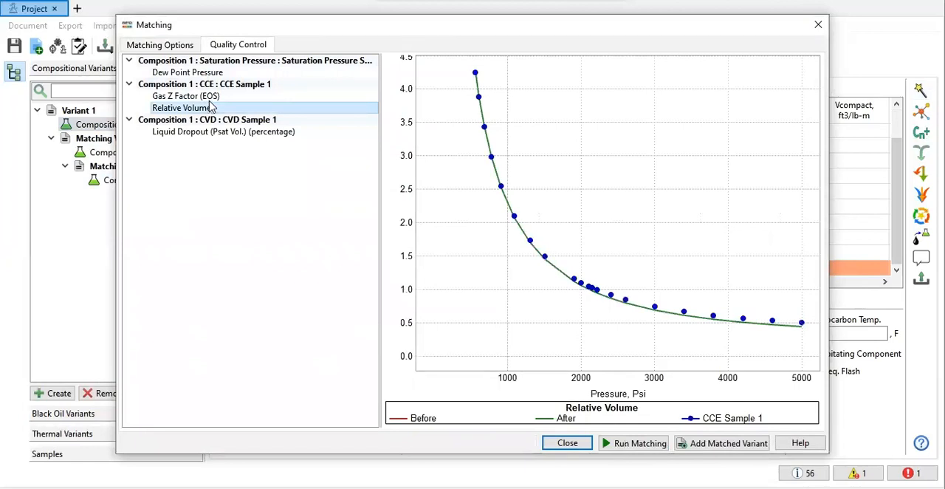
click(213, 97)
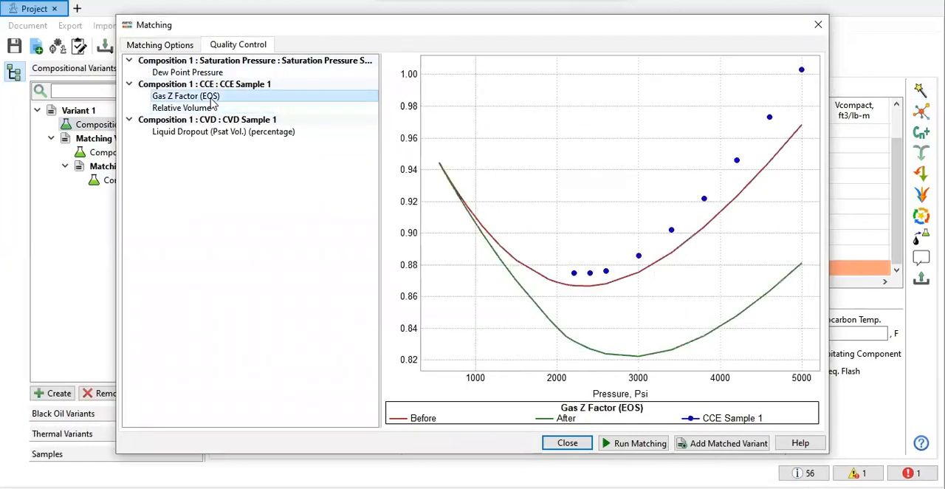
click(220, 133)
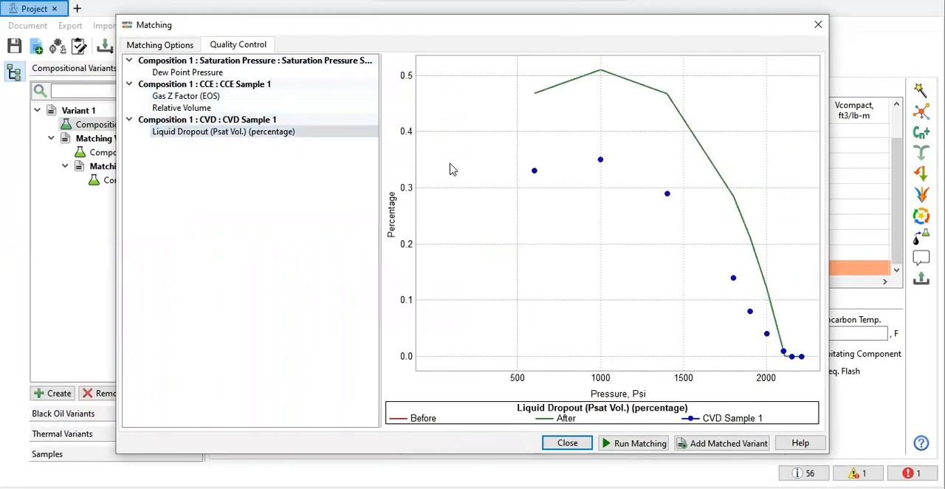
Step: Set the number of iterations for stopping on slow improvement to 2000 and run the matching again
click(159, 46)
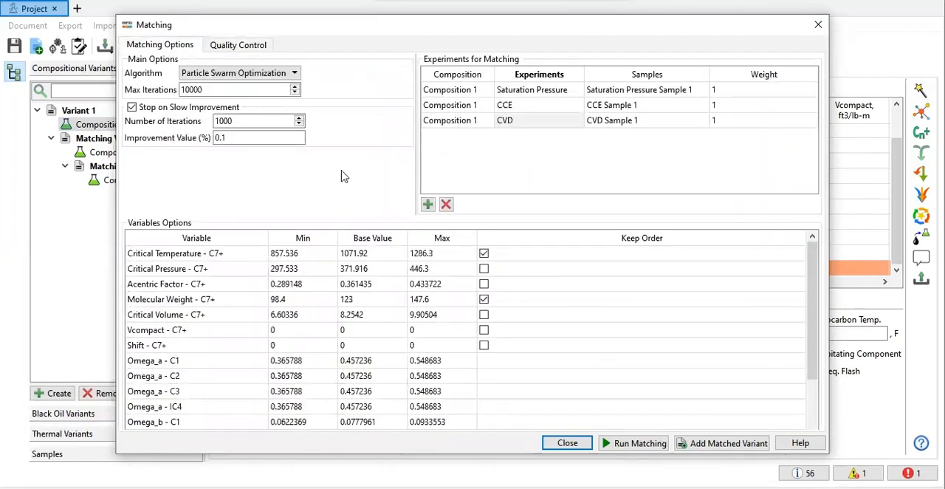
scroll(512, 316, down, 1)
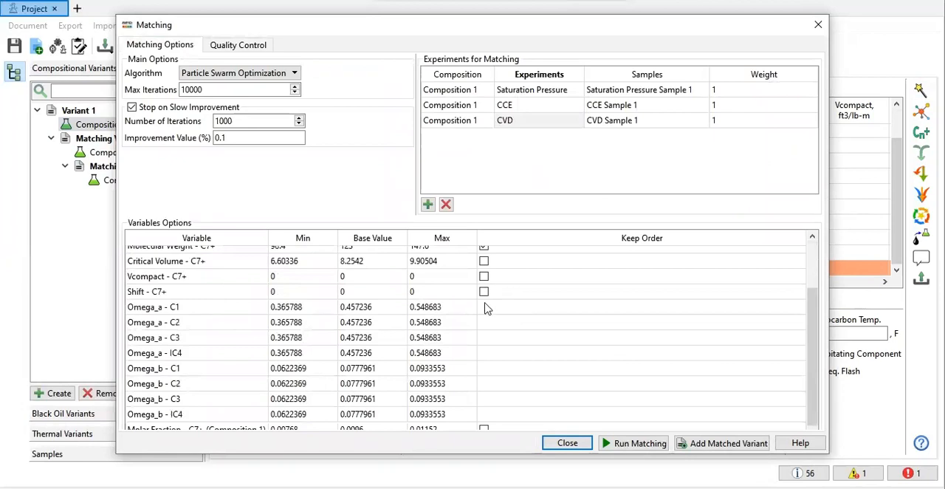
scroll(485, 306, up, 1)
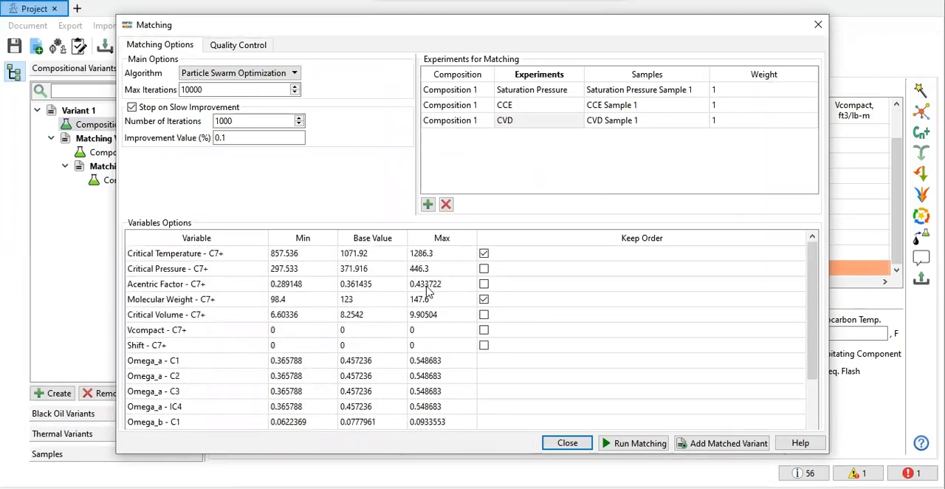
scroll(428, 291, down, 1)
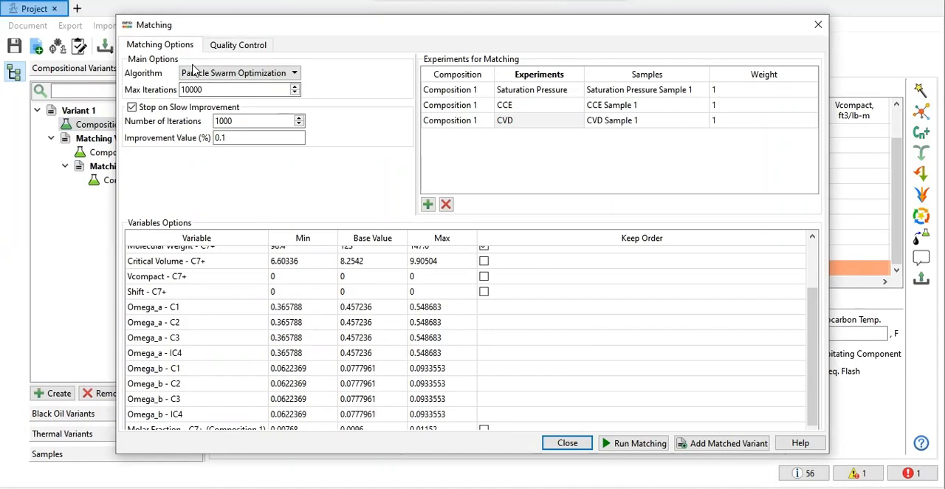
click(221, 124)
key(BackSpace)
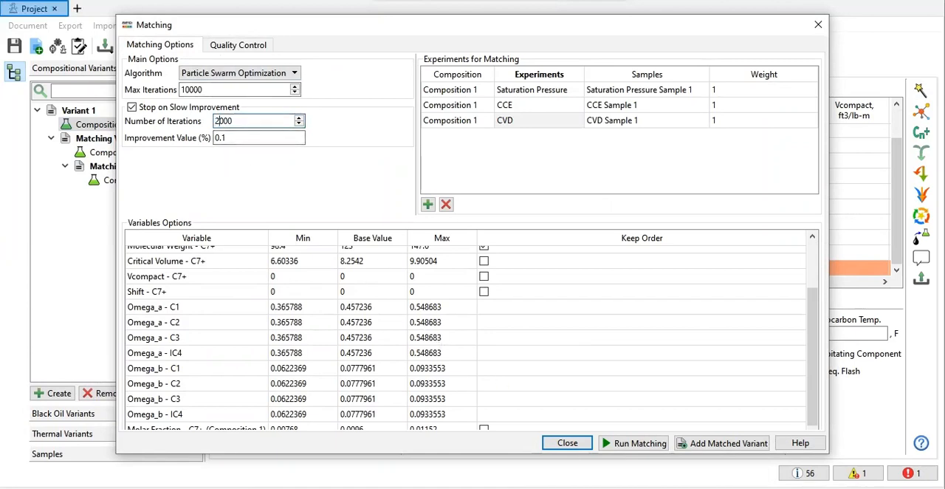
click(642, 443)
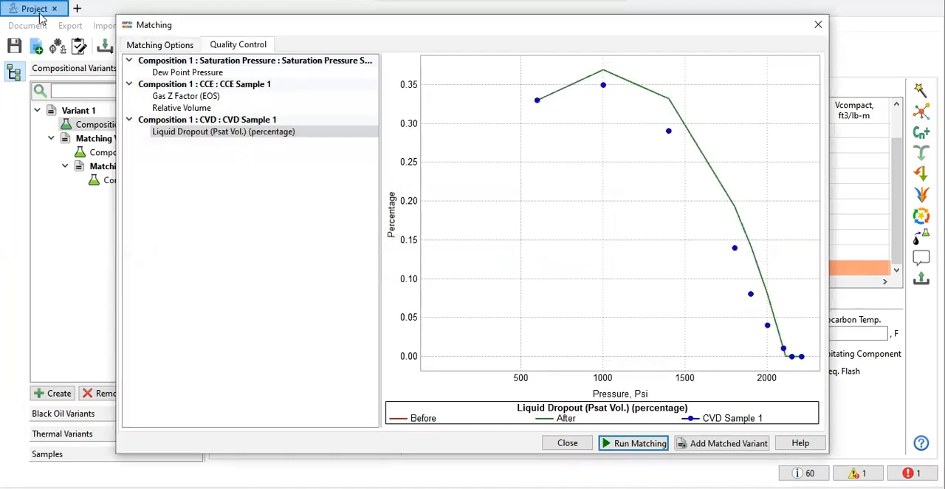
Step: Check the relative volume, gas Z factor and dew point pressure fits from the 2000-iteration matching run
click(158, 111)
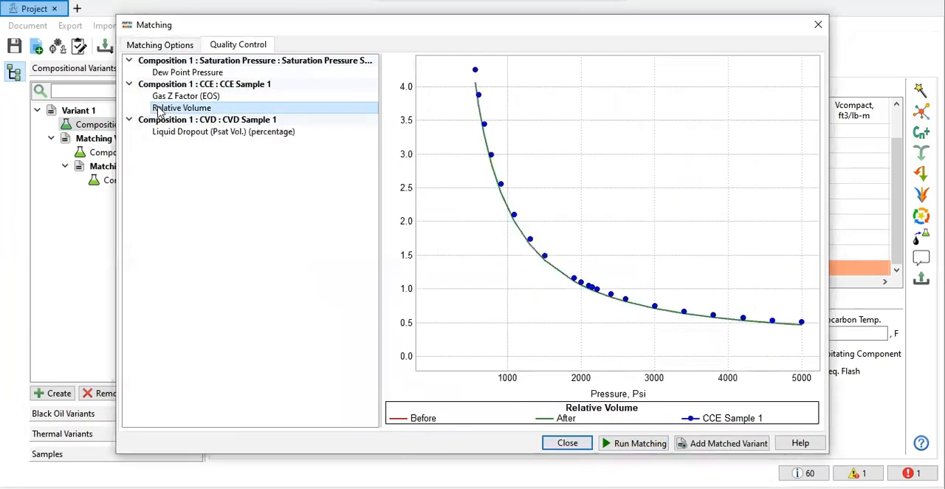
click(195, 87)
click(185, 105)
click(188, 97)
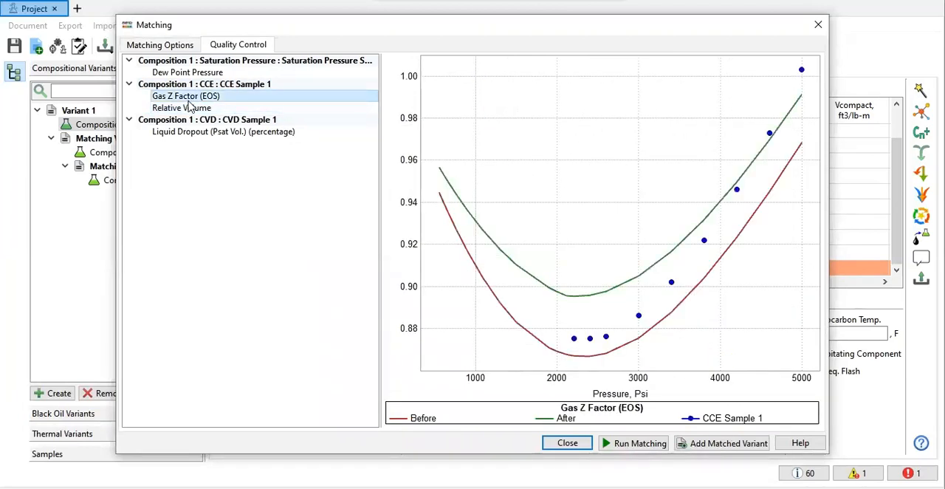
click(192, 74)
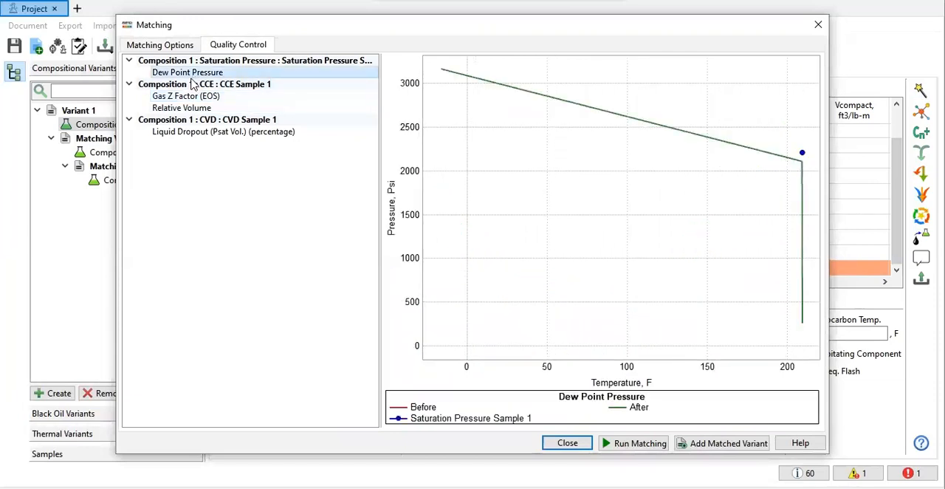
Step: Set the saturation pressure experiment's weight to 2 and rerun the matching
click(166, 47)
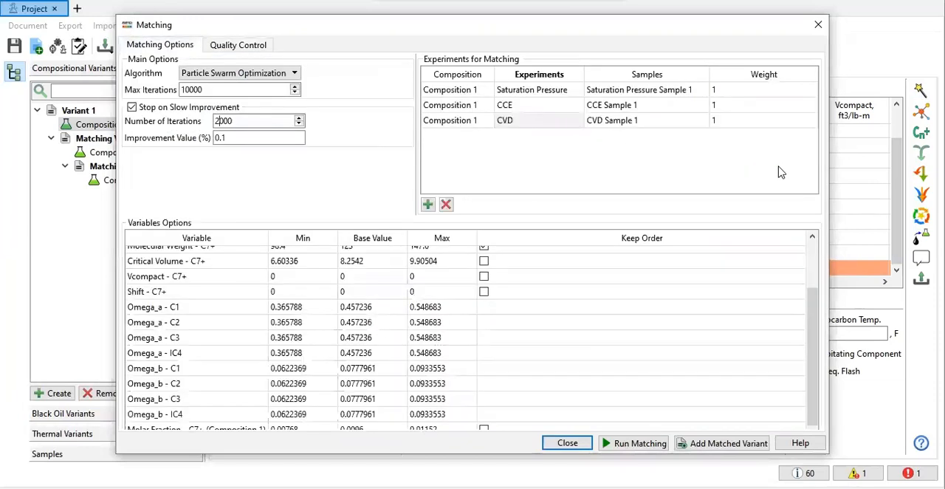
double_click(735, 89)
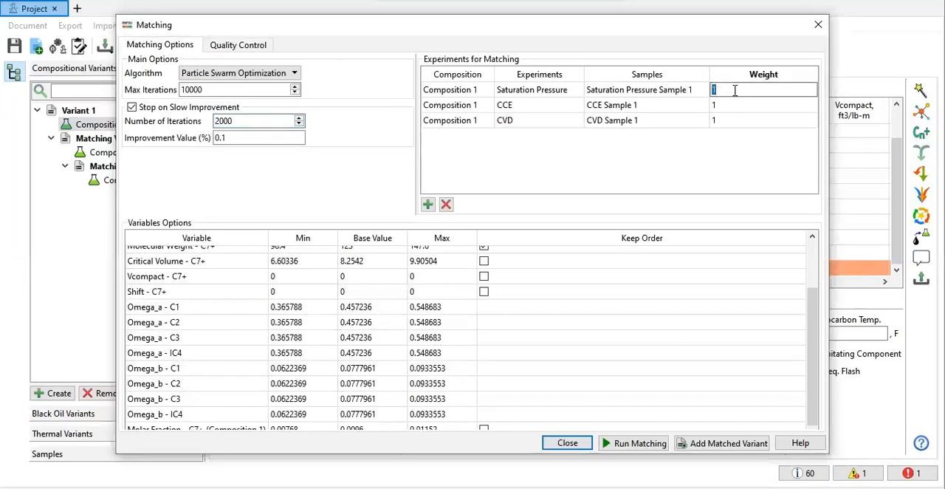
text(2)
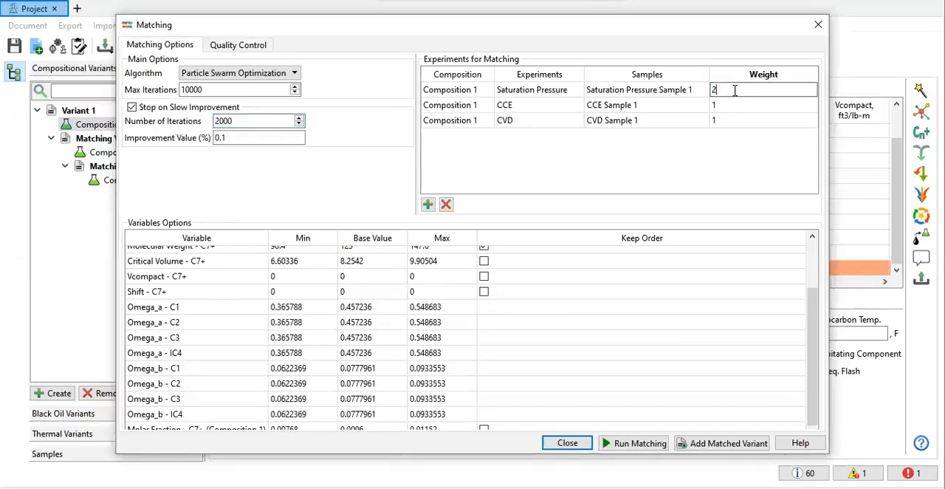
scroll(729, 270, up, 3)
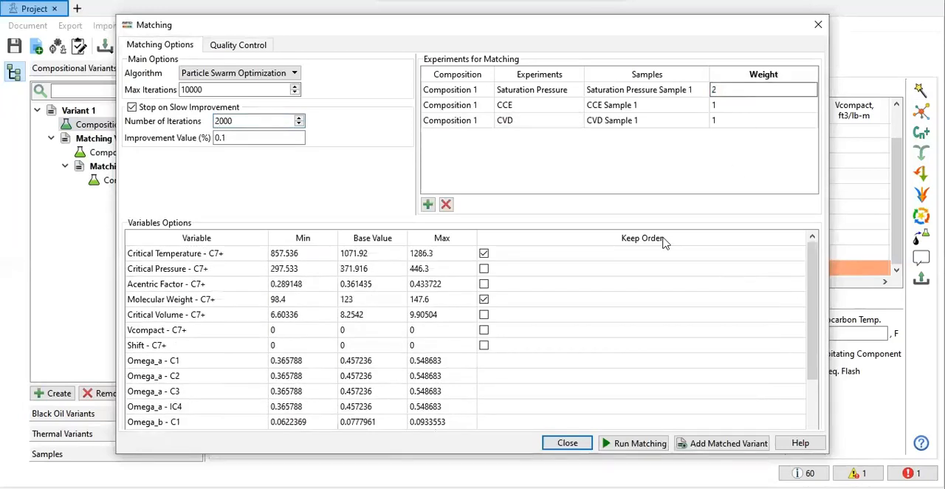
double_click(734, 105)
click(639, 444)
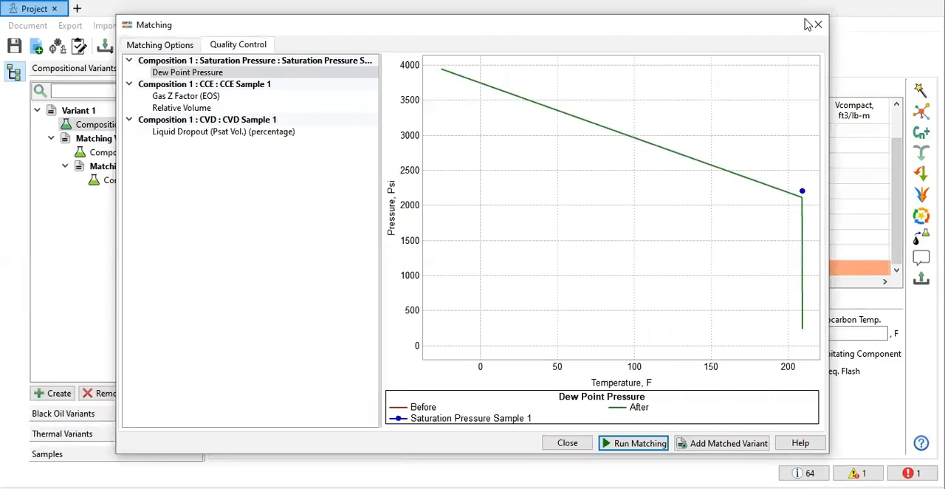
Step: Check the gas Z factor, relative volume, liquid dropout and dew point fits obtained with saturation pressure weight 2
click(211, 100)
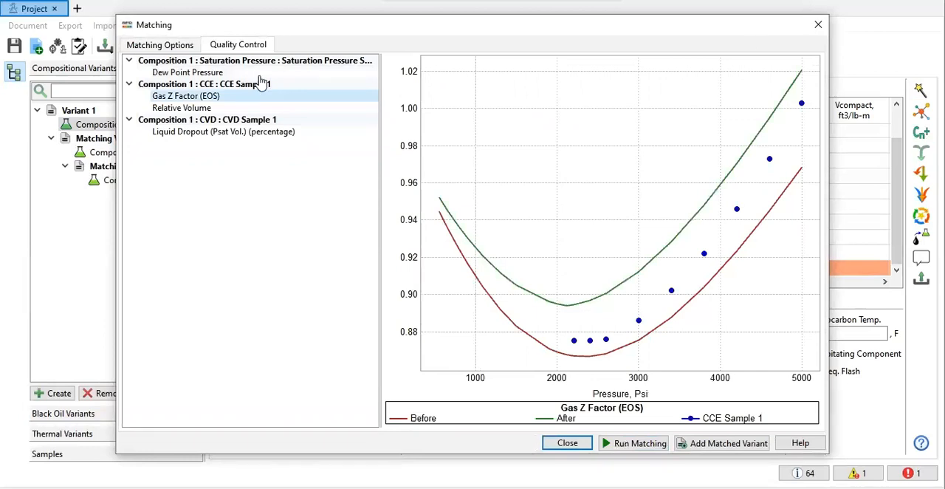
click(210, 108)
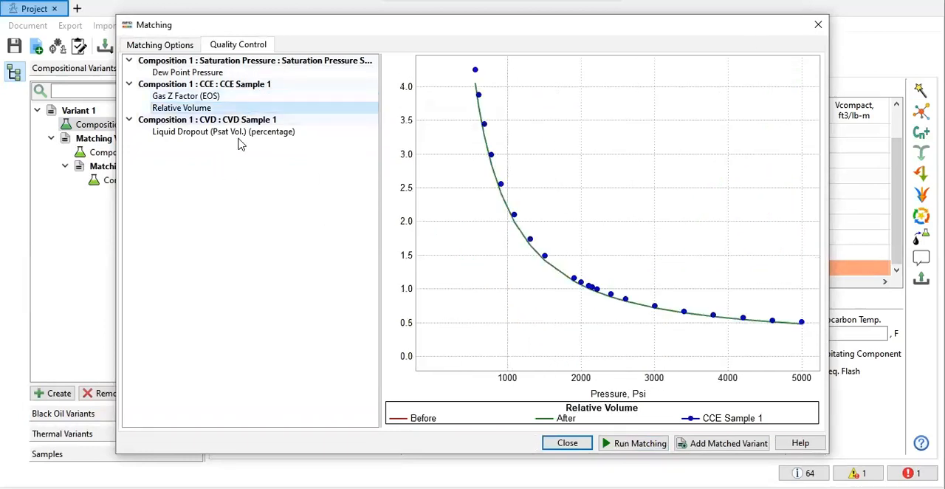
click(242, 134)
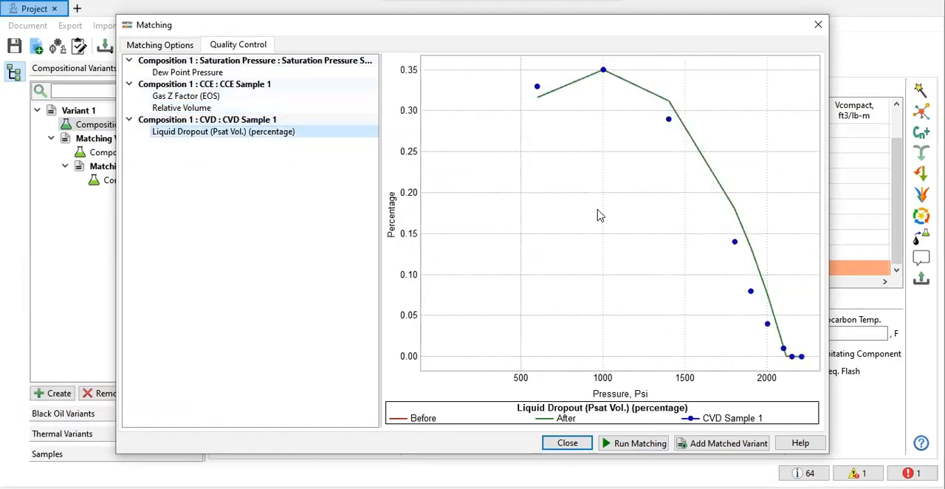
click(221, 73)
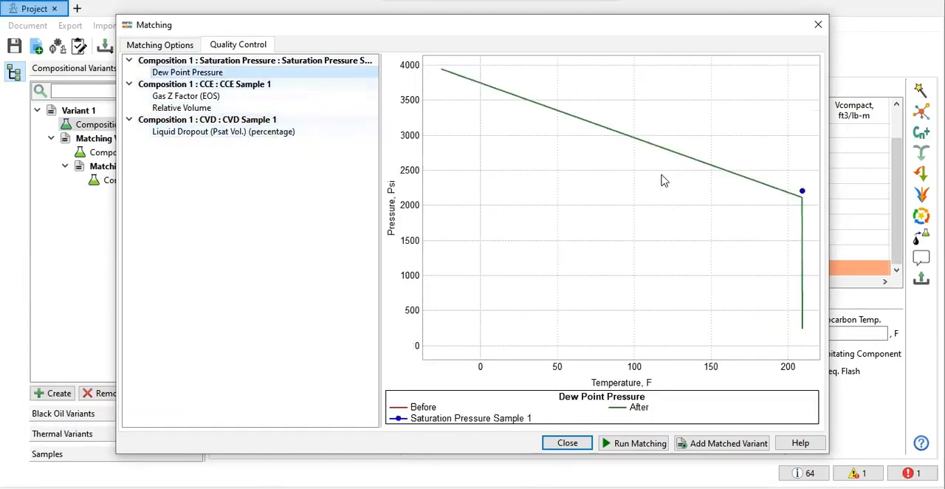
Step: Raise the saturation pressure experiment's weight to 3 and run the matching again
click(188, 44)
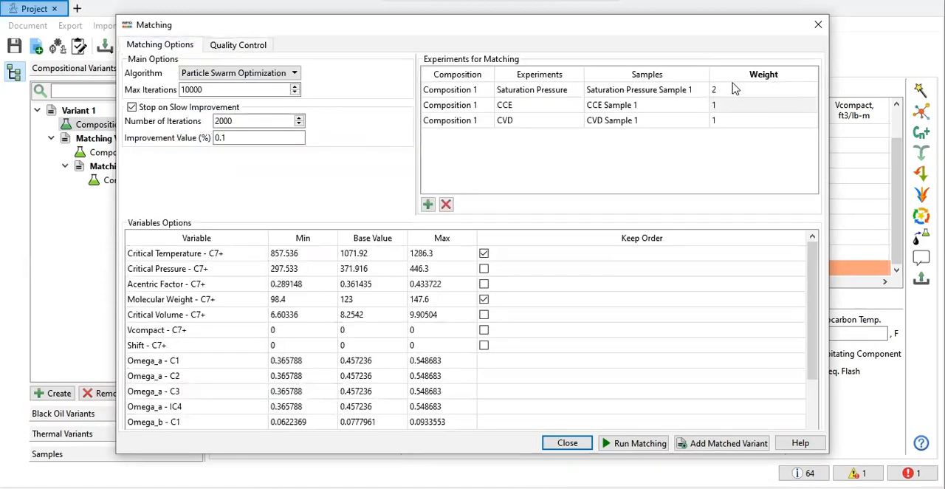
double_click(729, 89)
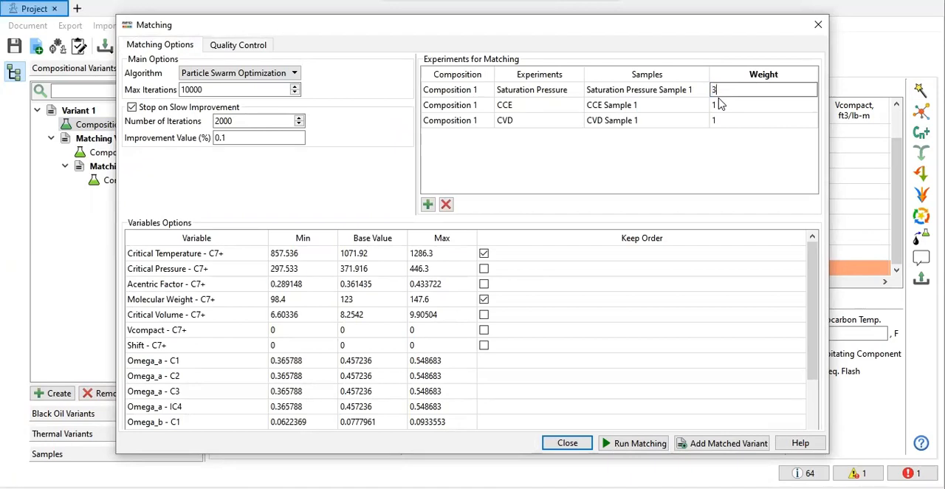
double_click(719, 105)
double_click(729, 90)
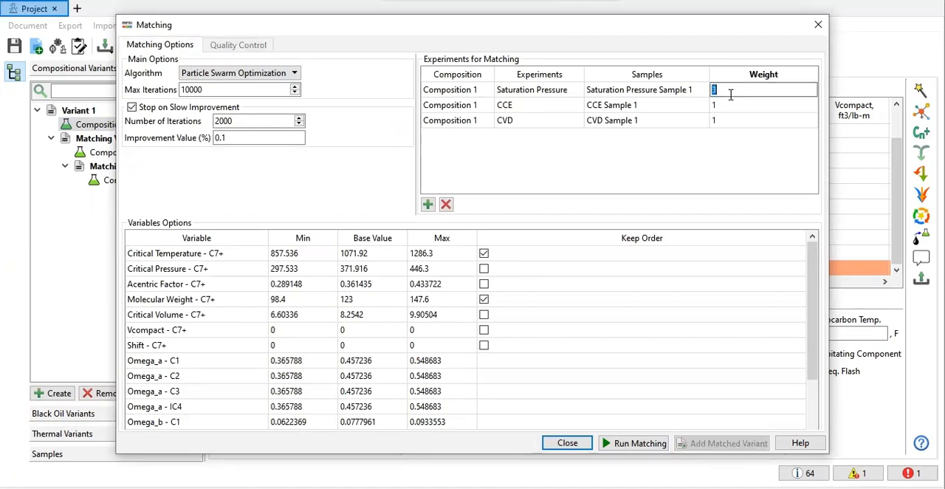
click(635, 442)
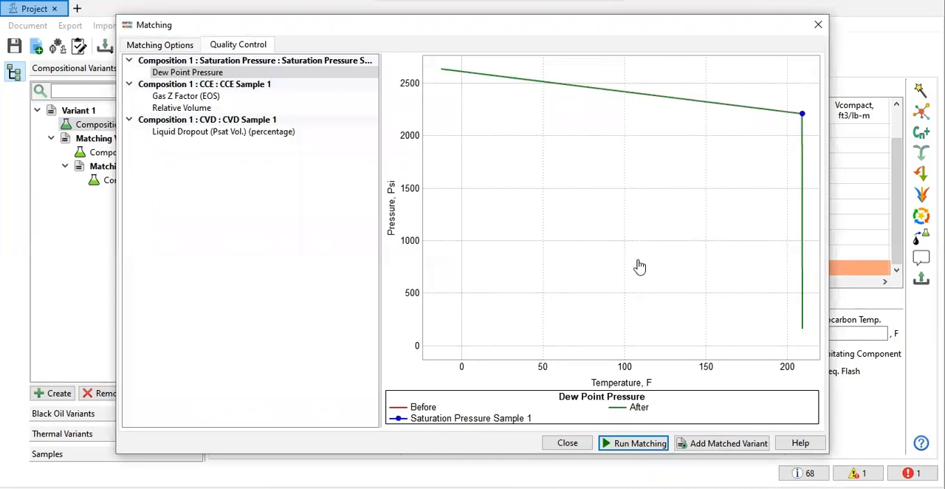
Step: Review the CCE, CVD and dew point fits of the weight-3 run and close the matching setup without adding a matched variant
click(253, 100)
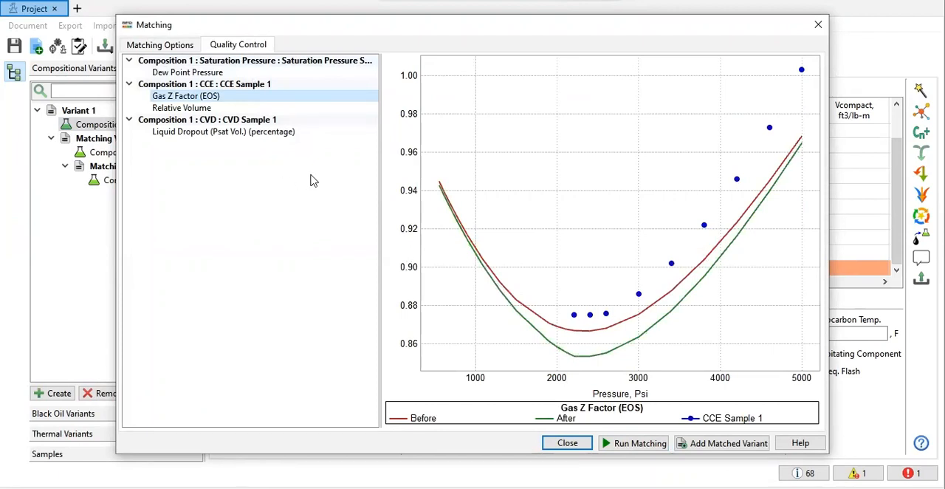
click(187, 108)
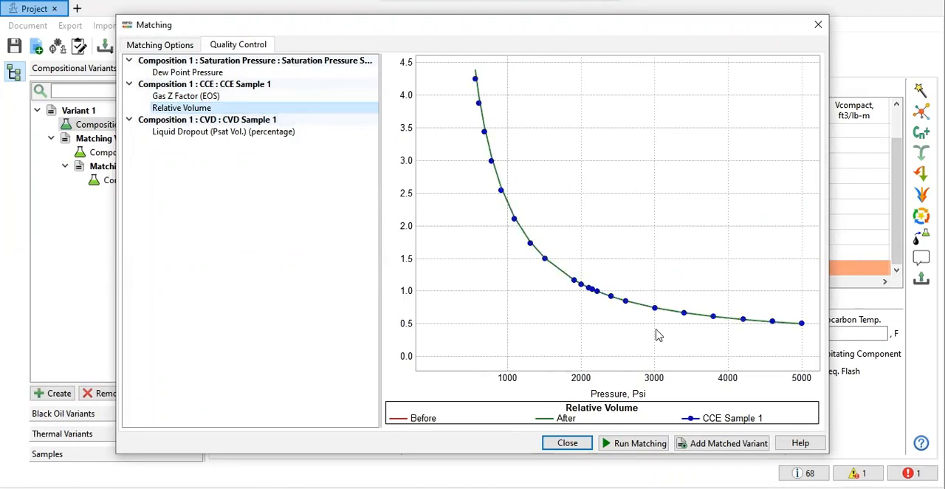
click(206, 131)
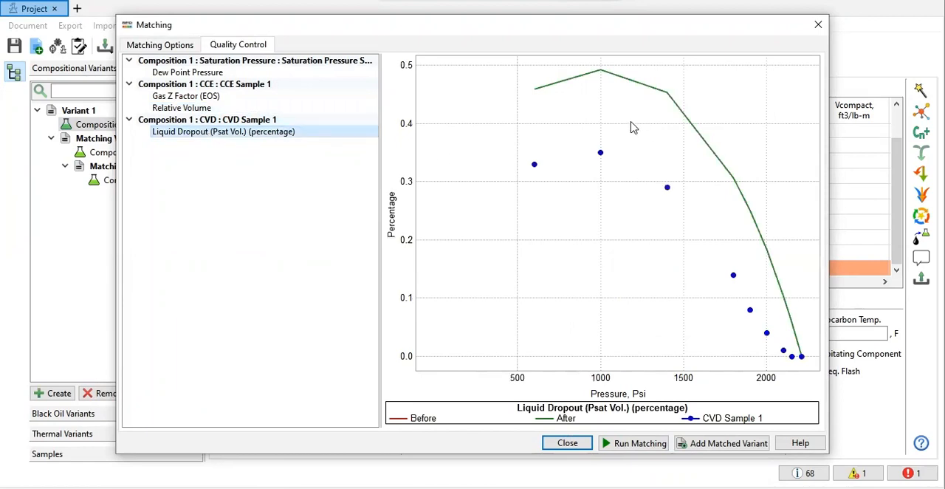
click(226, 77)
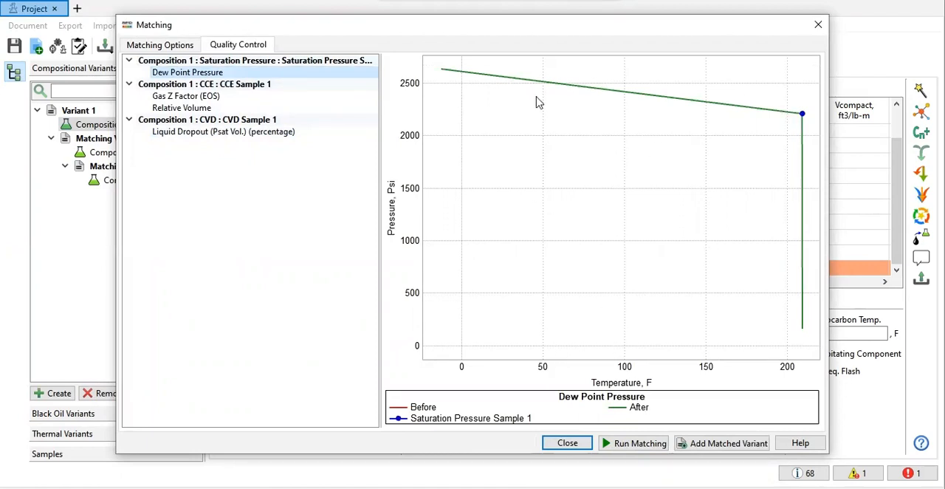
click(182, 52)
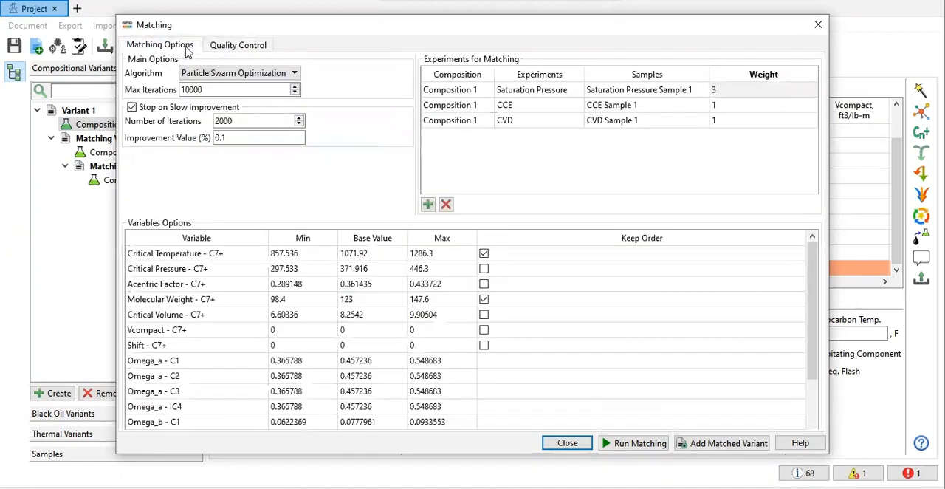
click(249, 51)
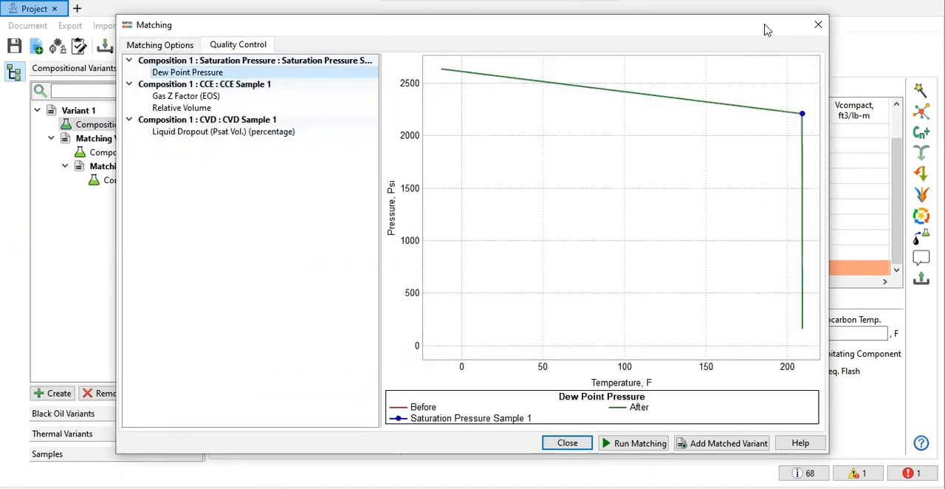
click(207, 109)
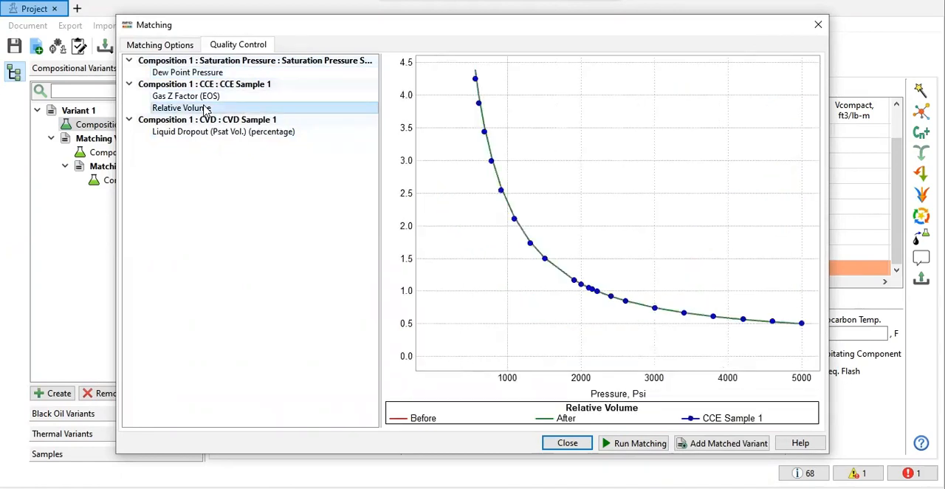
click(819, 30)
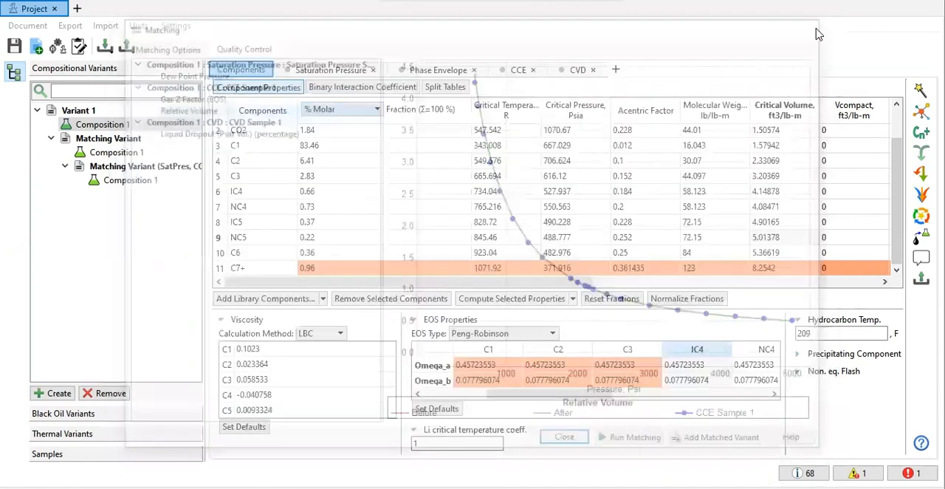
Step: Switch the EOS type to Soave-Redlich-Kwong and set the C7+ component's properties as matching variables
click(505, 334)
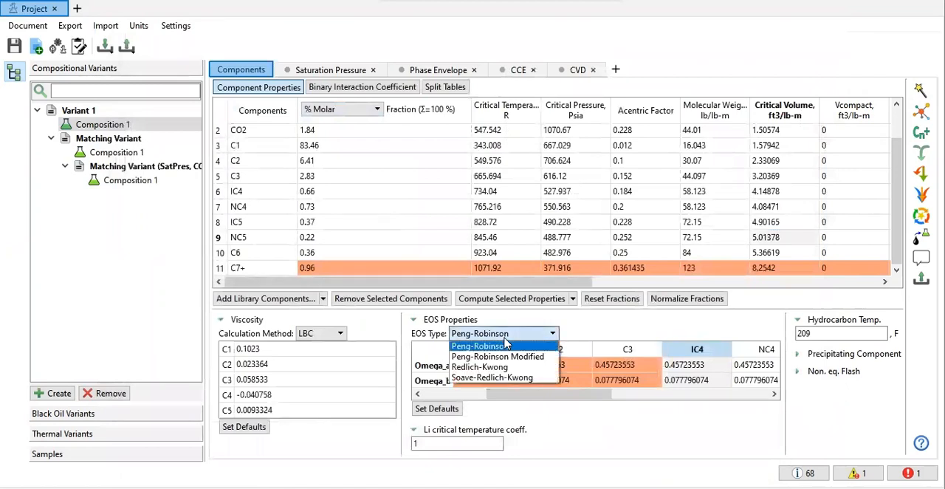
click(504, 380)
drag(506, 394, 431, 399)
click(395, 267)
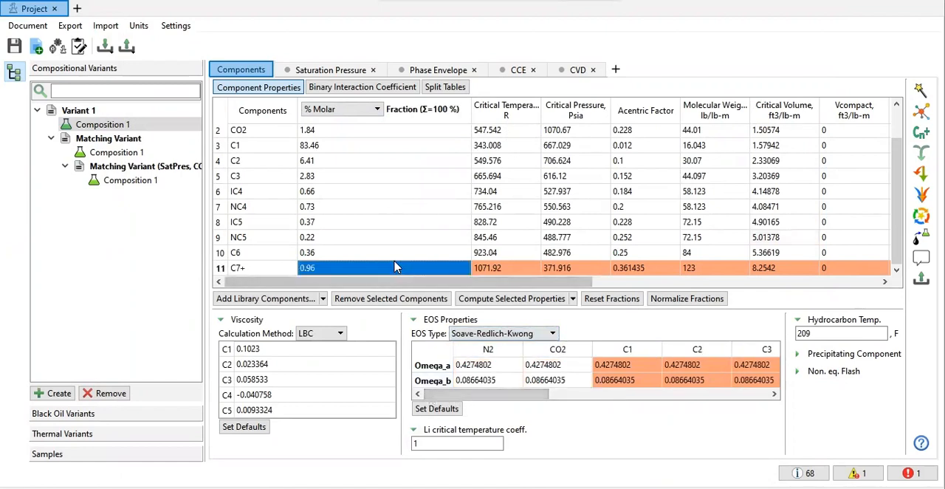
right_click(395, 268)
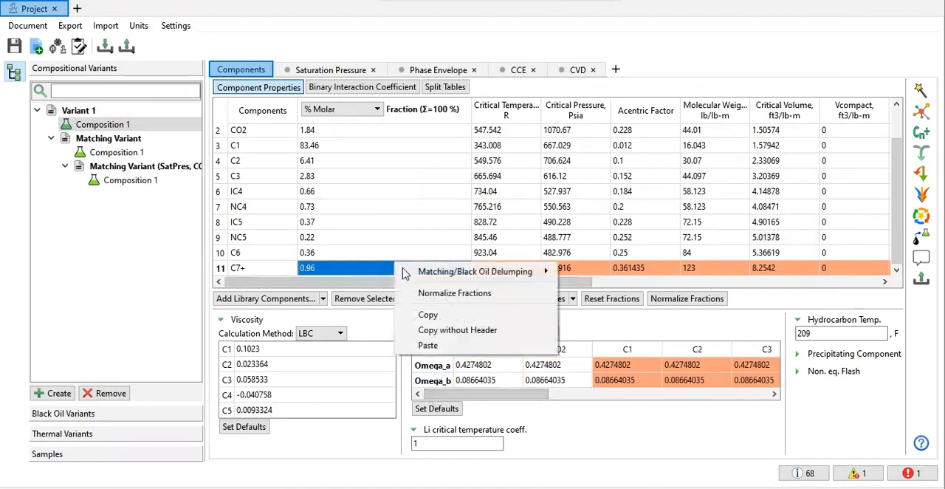
click(218, 273)
right_click(340, 267)
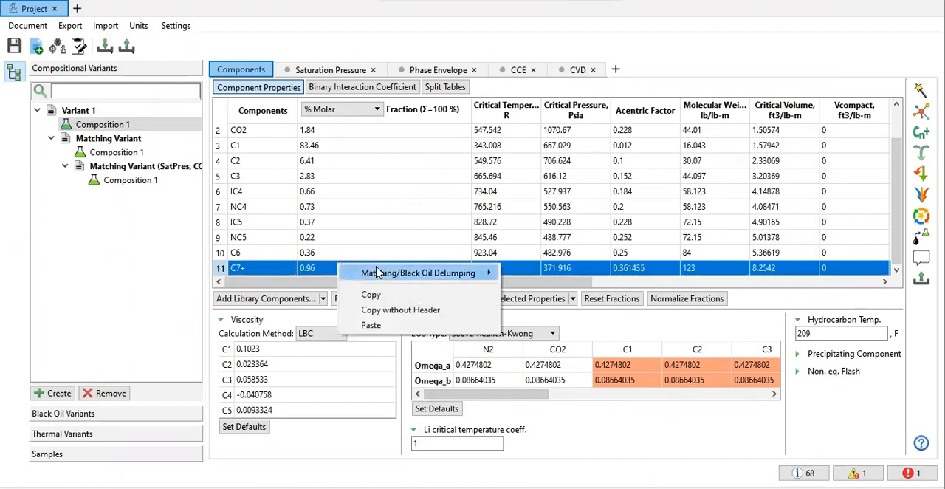
mouse_move(376, 272)
click(533, 272)
Step: Set Omega_a and Omega_b of C1, C2 and C3 as matching variables
drag(640, 365, 501, 374)
drag(658, 394, 623, 359)
right_click(626, 365)
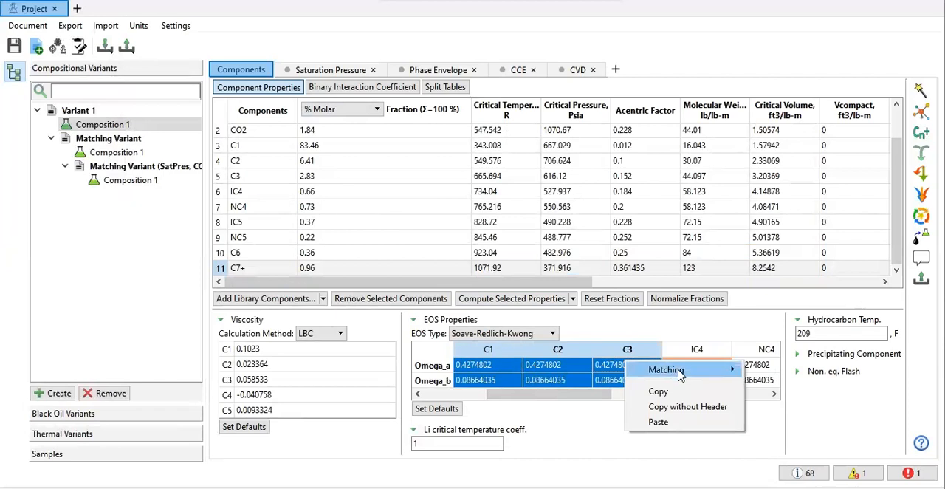
mouse_move(679, 374)
click(605, 378)
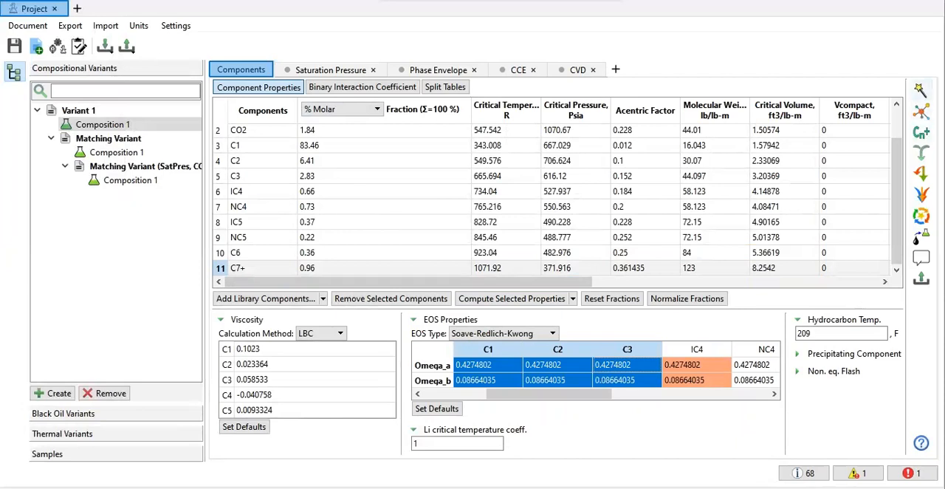
Step: Set the CCE experiment's weight to 2 in the matching setup and run the matching with Soave-Redlich-Kwong
click(919, 89)
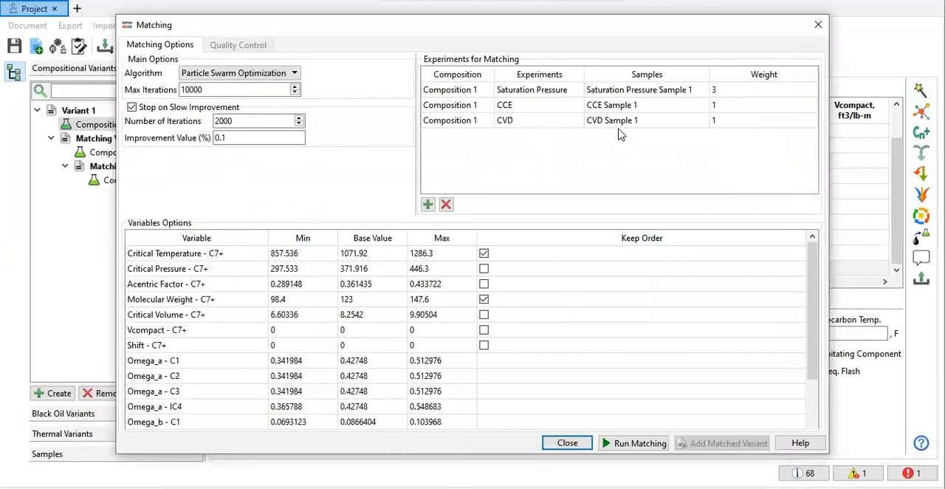
double_click(729, 104)
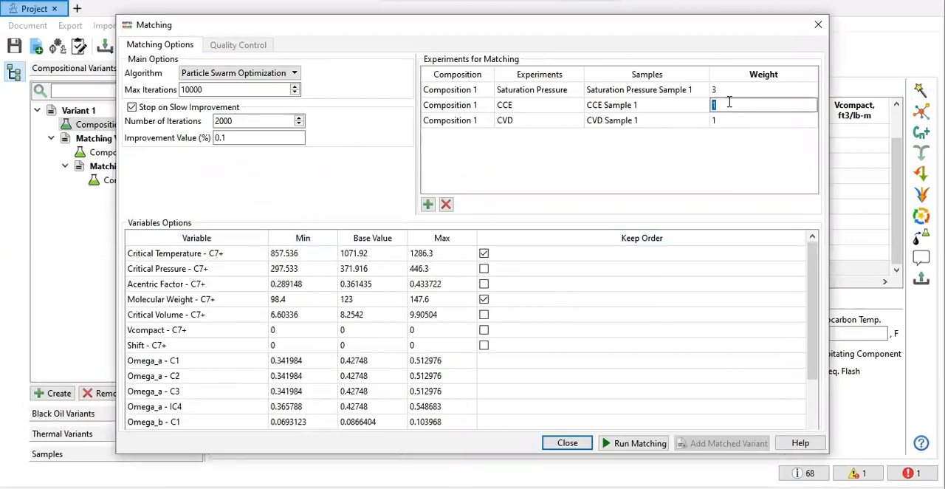
key(Return)
text(1)
click(636, 441)
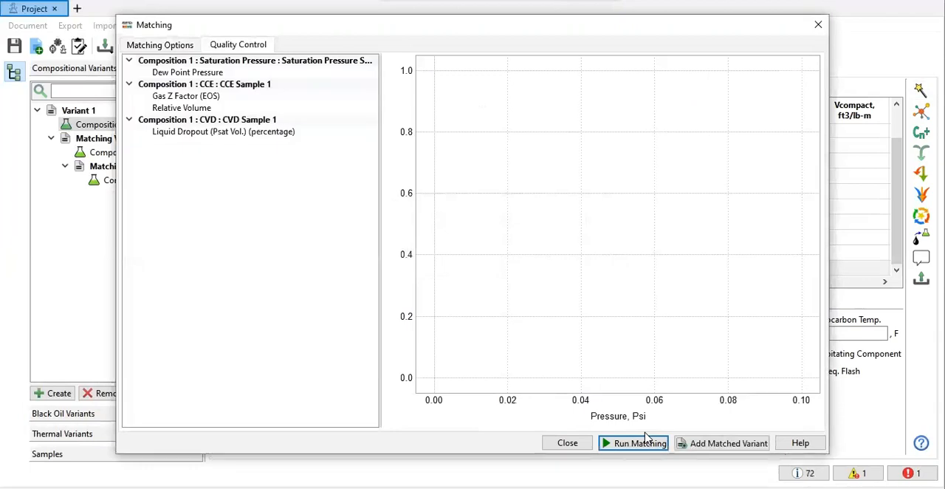
Step: Review the dew point, gas Z factor, relative volume and liquid dropout fits of the Soave-Redlich-Kwong run and close the matching setup
click(204, 73)
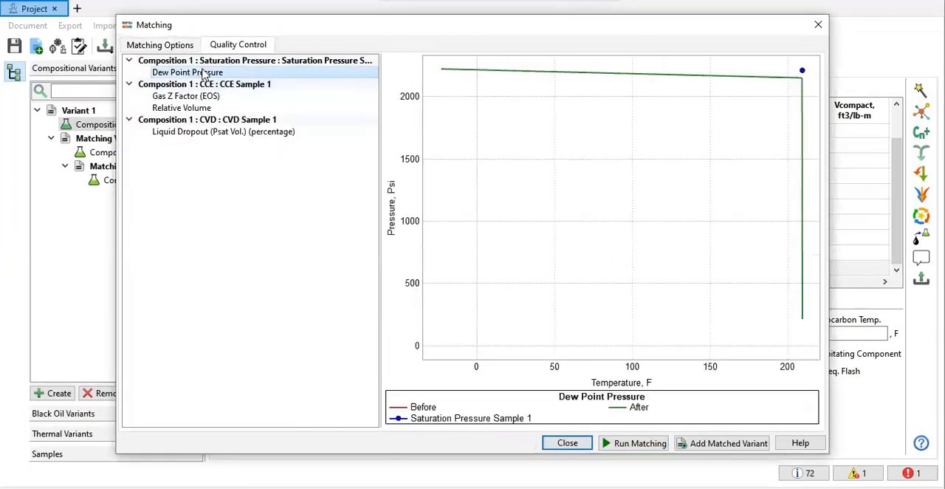
click(187, 98)
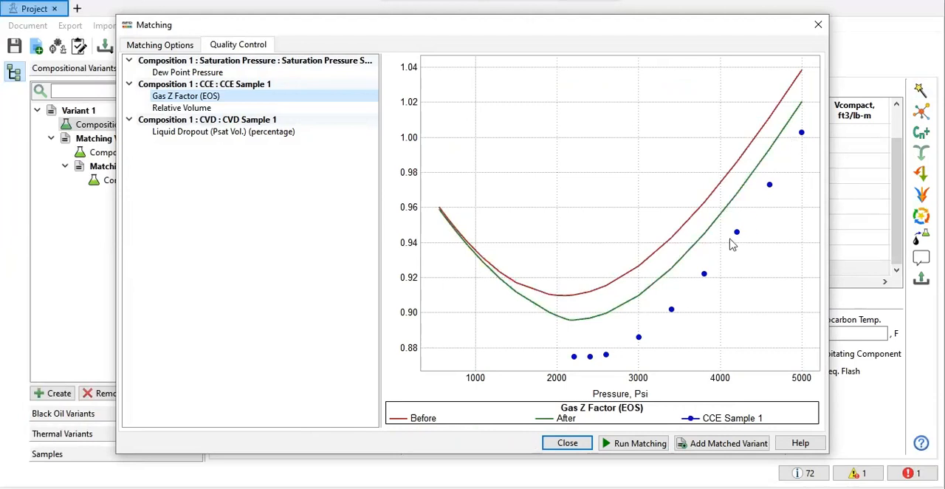
click(191, 109)
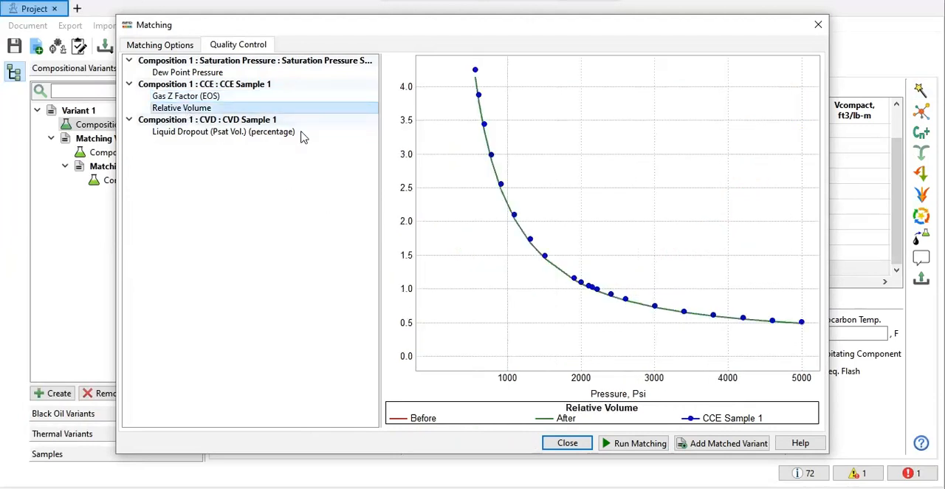
click(220, 136)
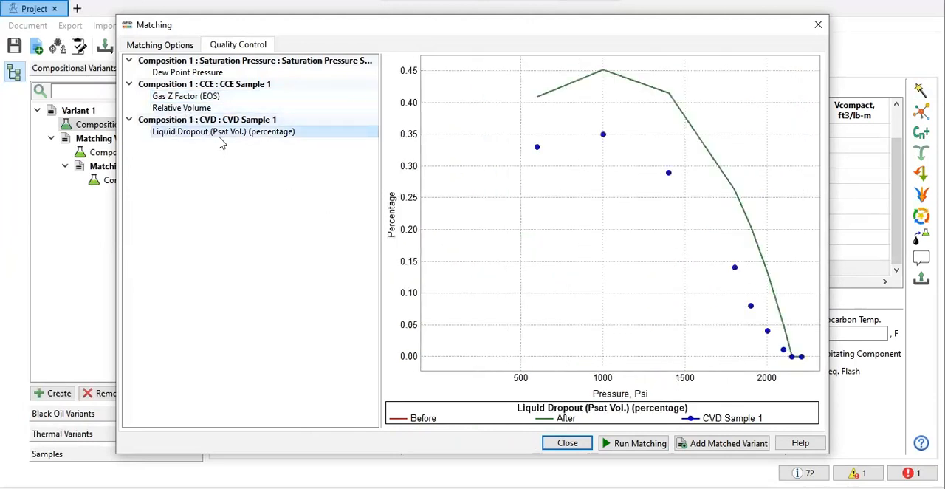
click(816, 28)
Step: Switch the EOS type back to Peng-Robinson and look through the Omega_a and Omega_b values of all components
click(509, 333)
click(480, 347)
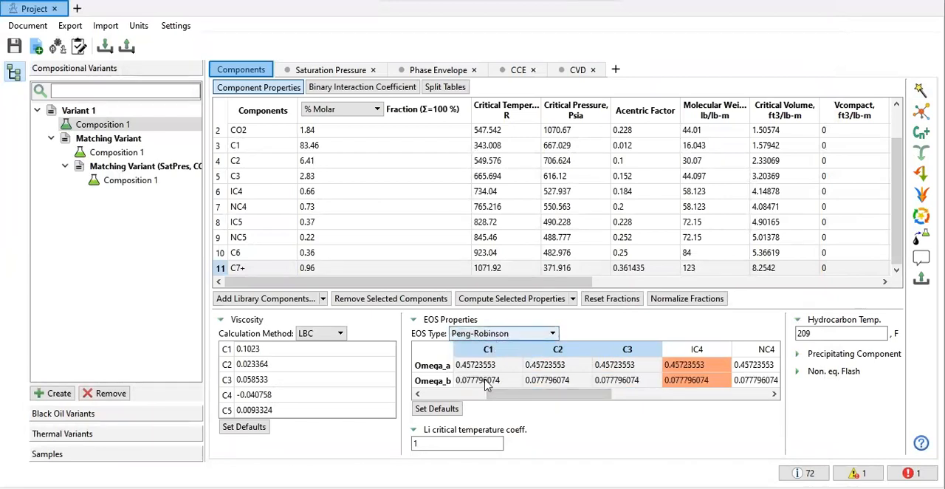
drag(527, 393, 464, 409)
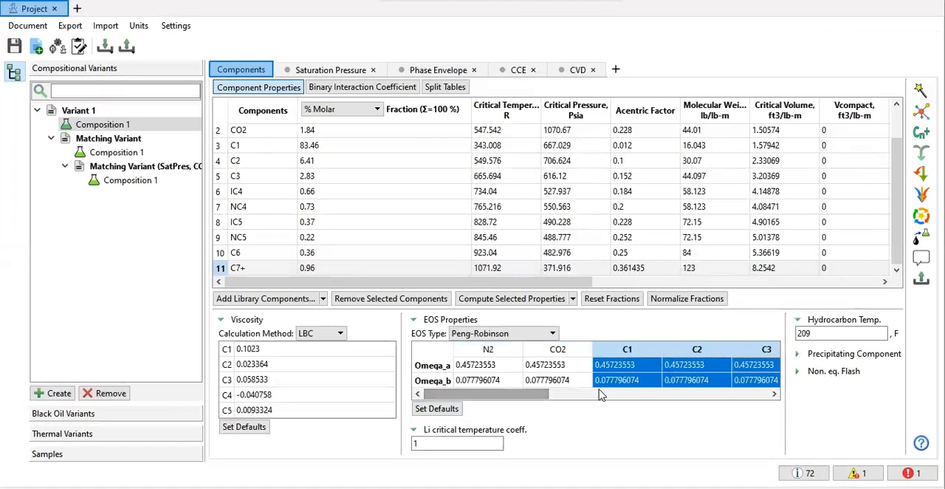
scroll(600, 392, down, 2)
drag(623, 395, 454, 395)
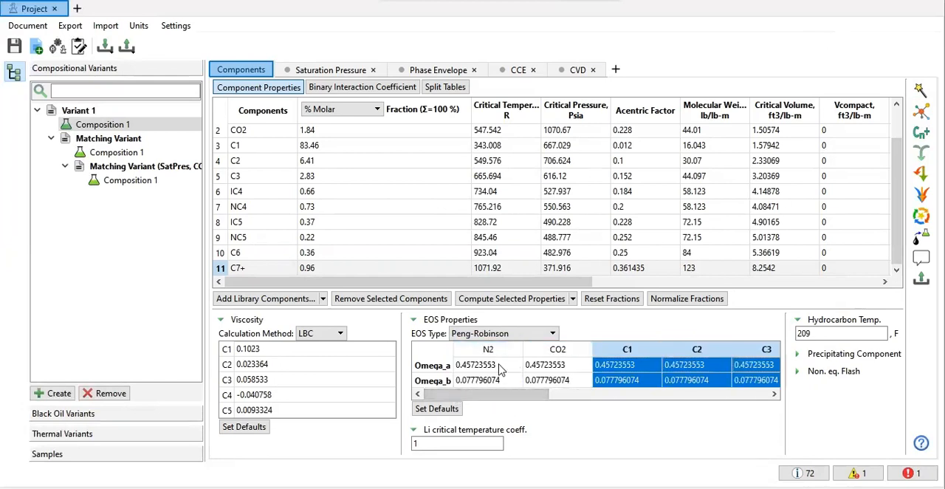
drag(505, 367, 500, 396)
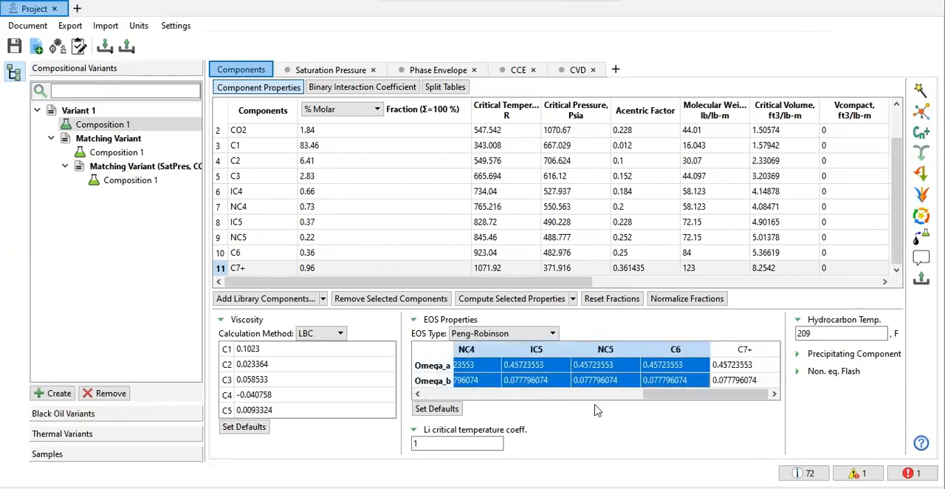
drag(671, 393, 432, 391)
Step: Set Omega_a and Omega_b of N2, CO2, C1, C2 and C3 as matching variables
click(486, 364)
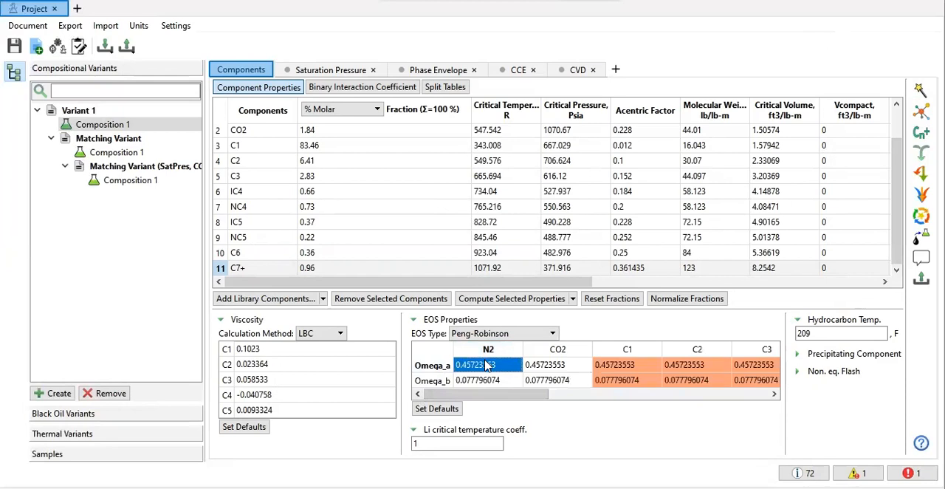
drag(491, 368, 690, 382)
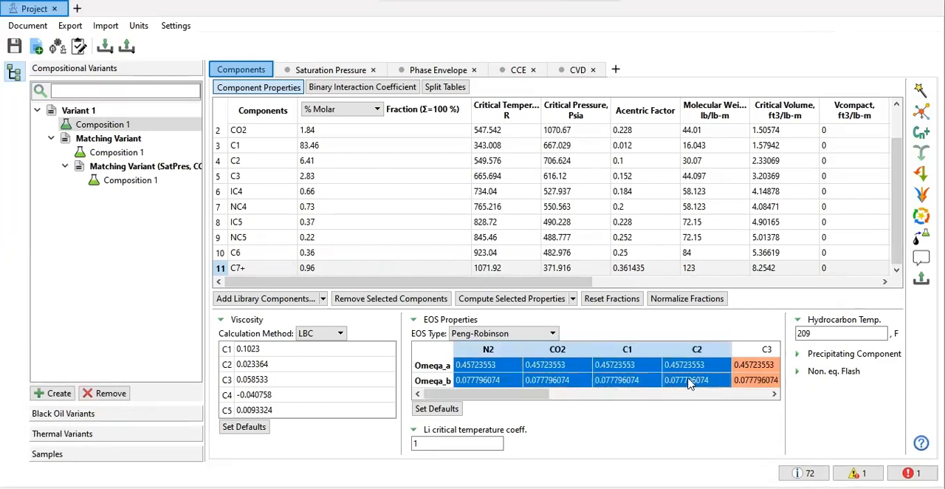
drag(753, 374, 753, 375)
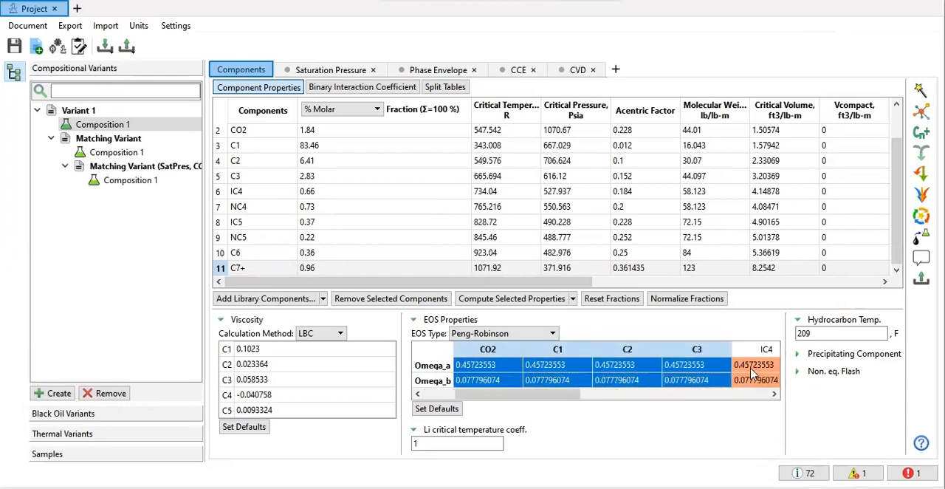
right_click(624, 366)
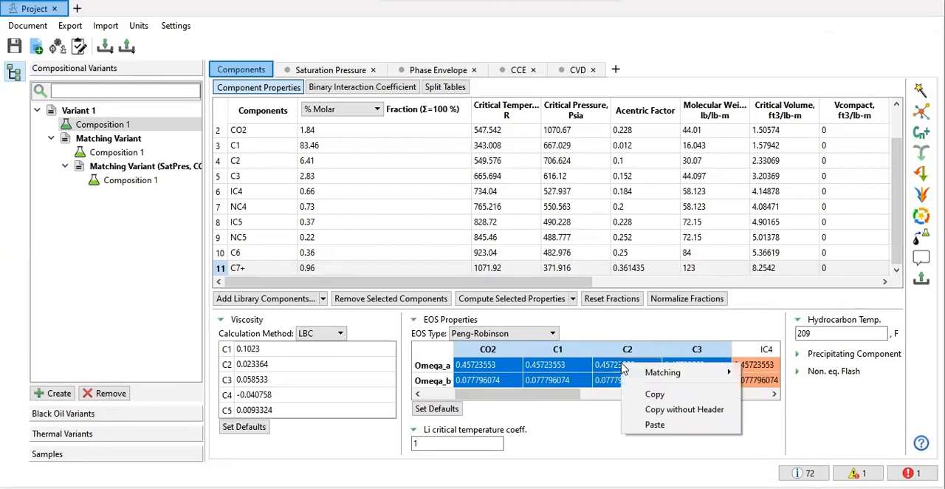
mouse_move(639, 372)
click(582, 377)
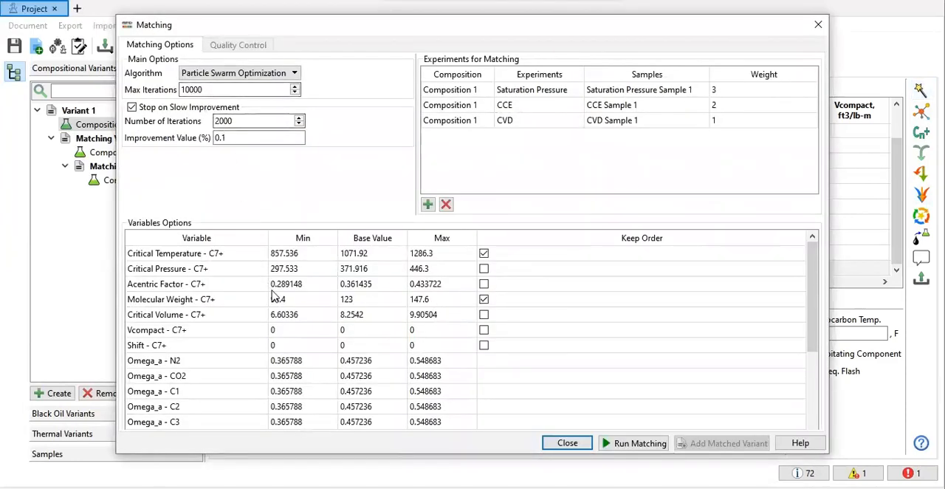
Step: Check the matching variables list, set the CVD experiment's weight to 4 and run the matching with Peng-Robinson
scroll(445, 379, down, 3)
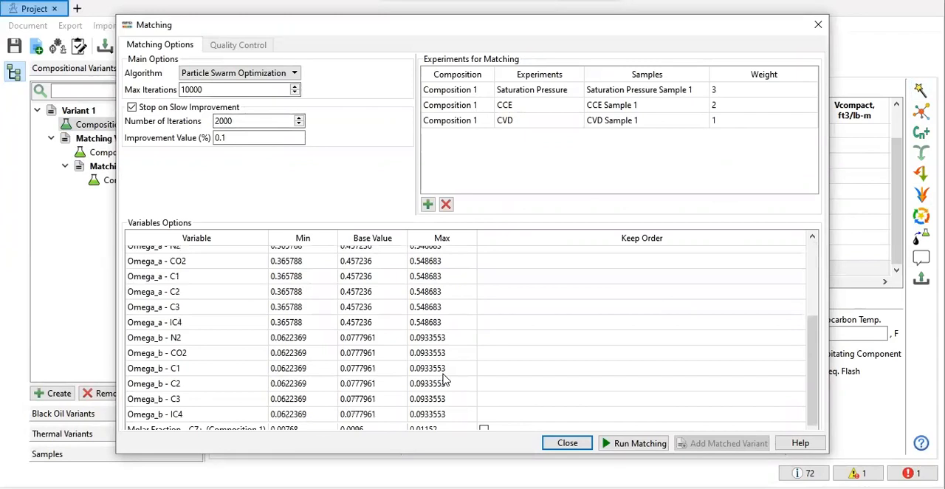
scroll(740, 375, up, 3)
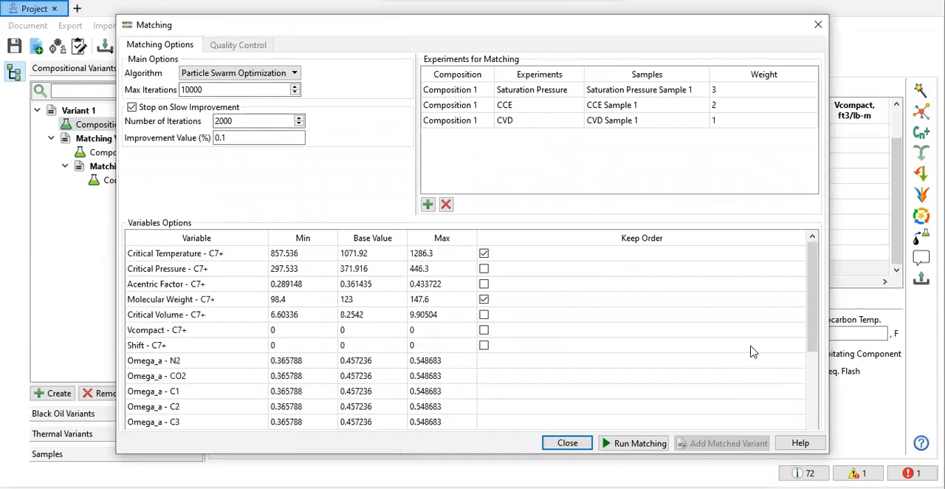
double_click(725, 122)
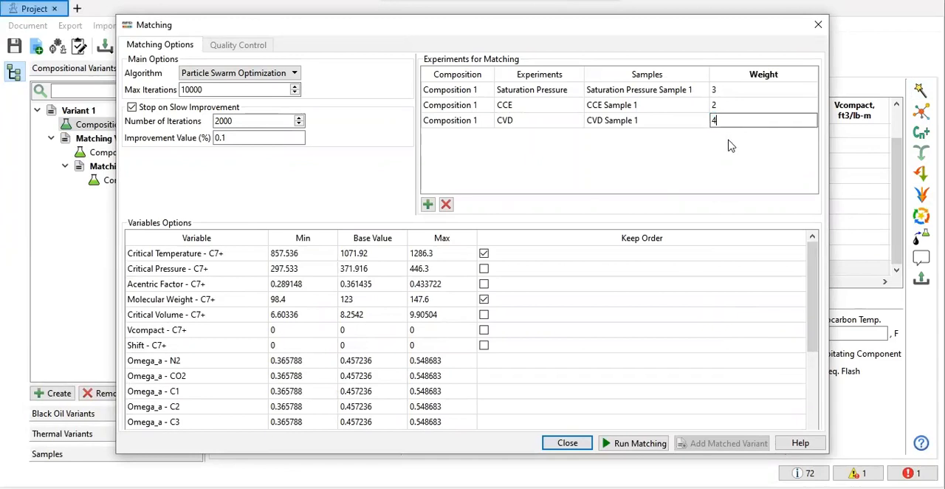
click(730, 157)
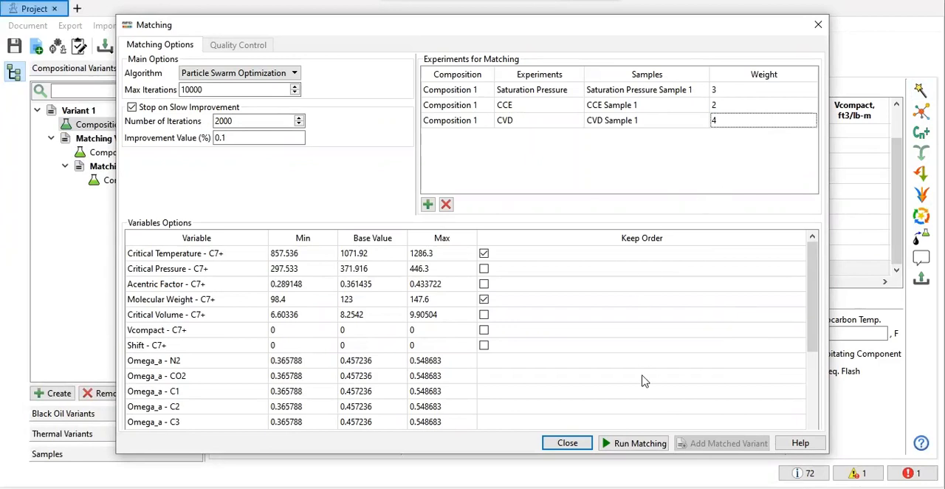
click(635, 444)
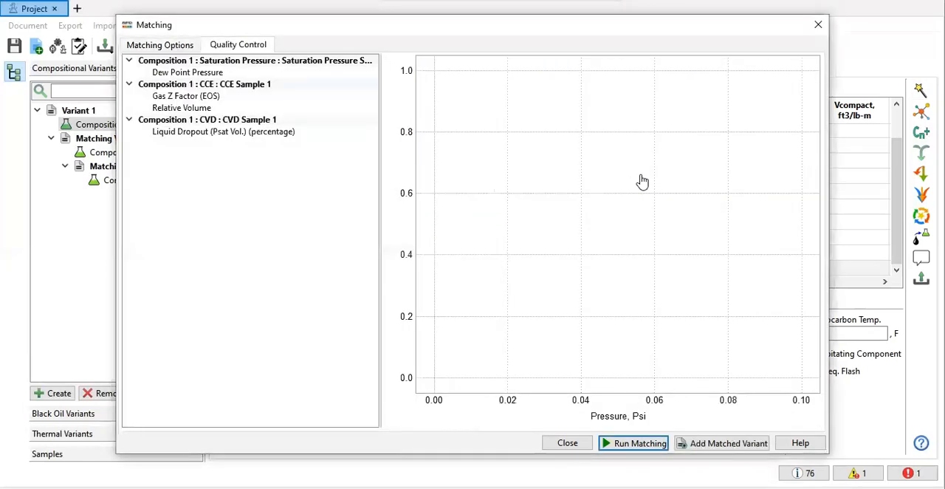
Step: Compare the dew point, gas Z factor, relative volume and liquid dropout fits of the CVD weight-4 run, then close its results
click(186, 77)
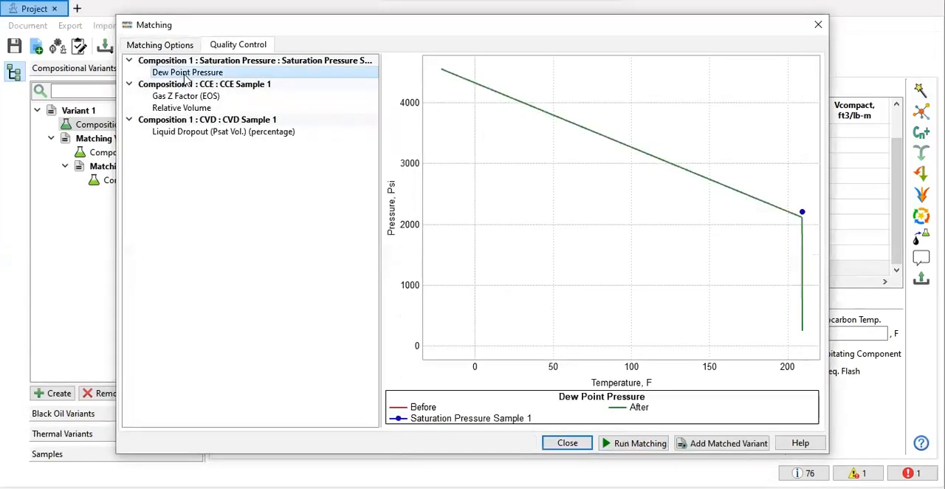
click(222, 97)
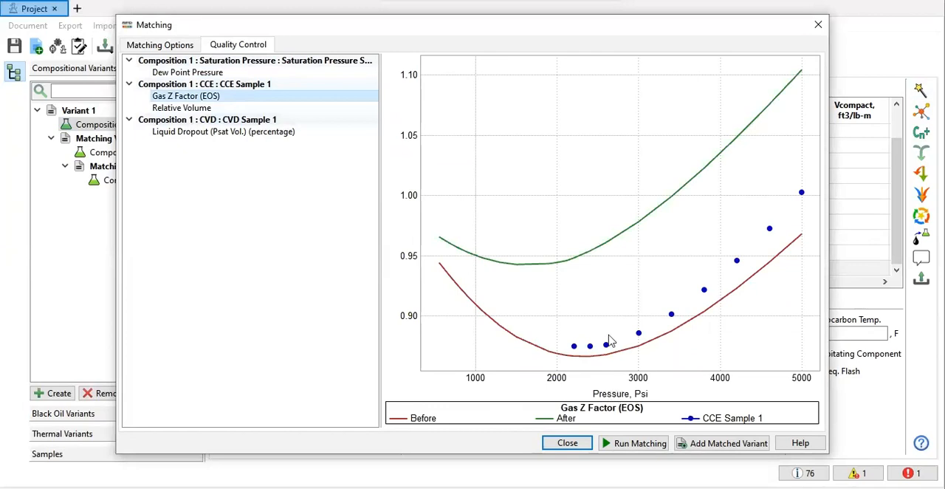
click(188, 107)
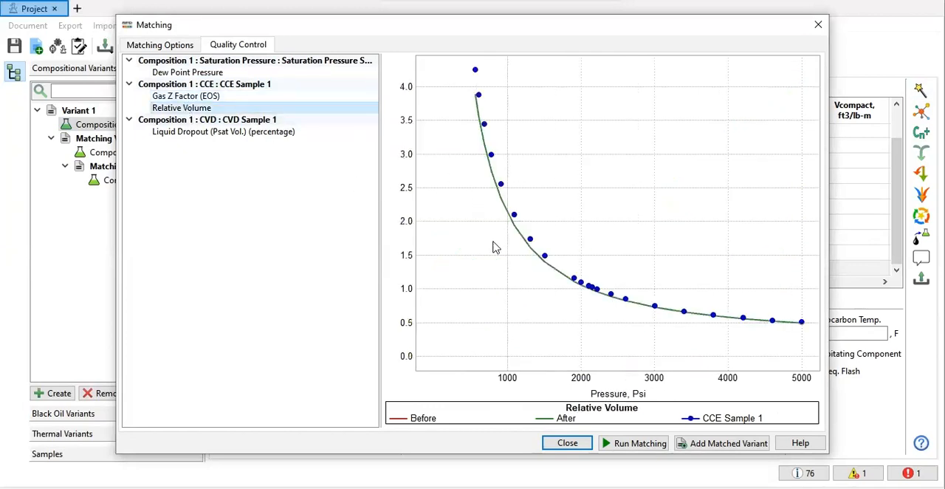
click(207, 132)
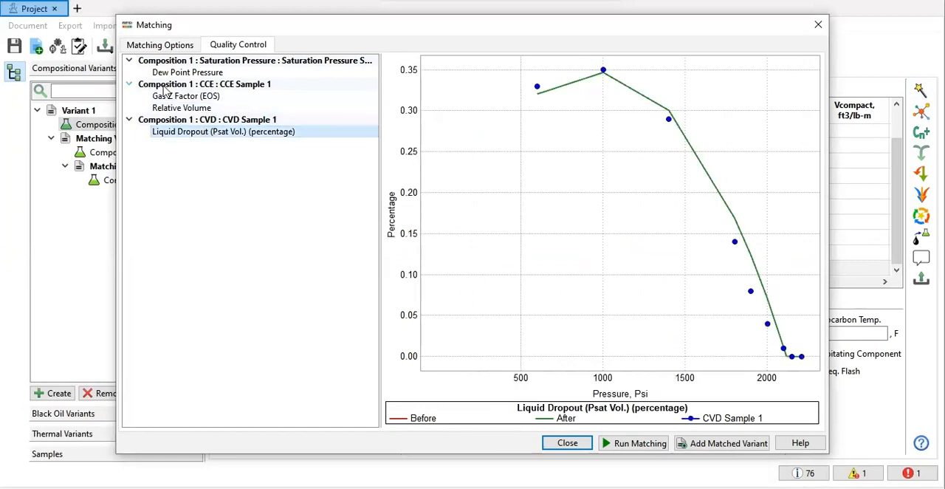
click(181, 74)
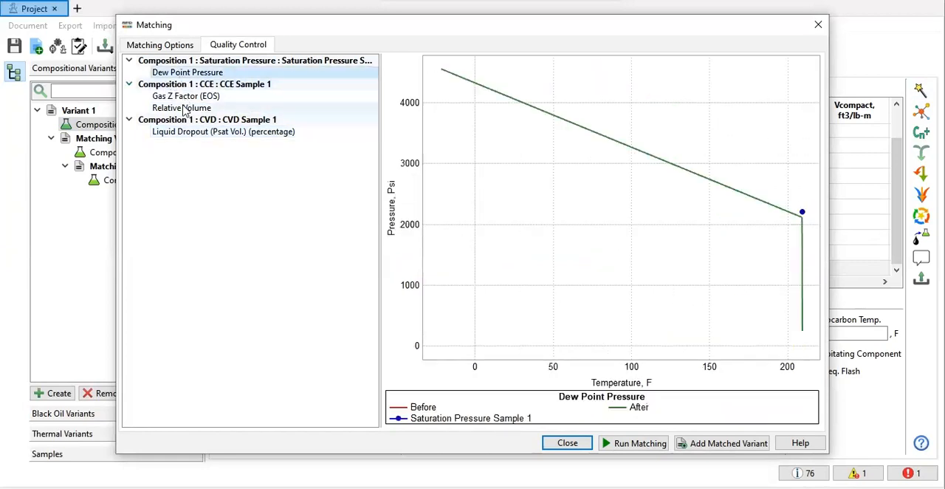
click(182, 109)
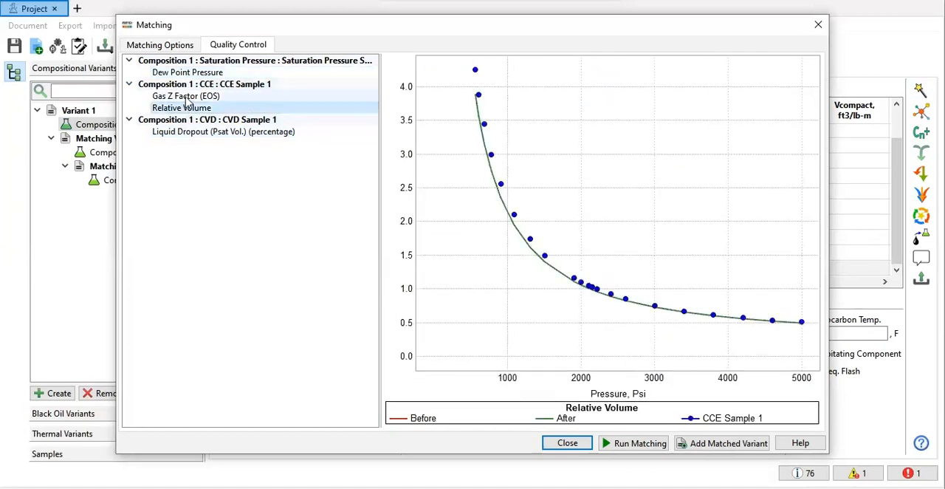
click(188, 100)
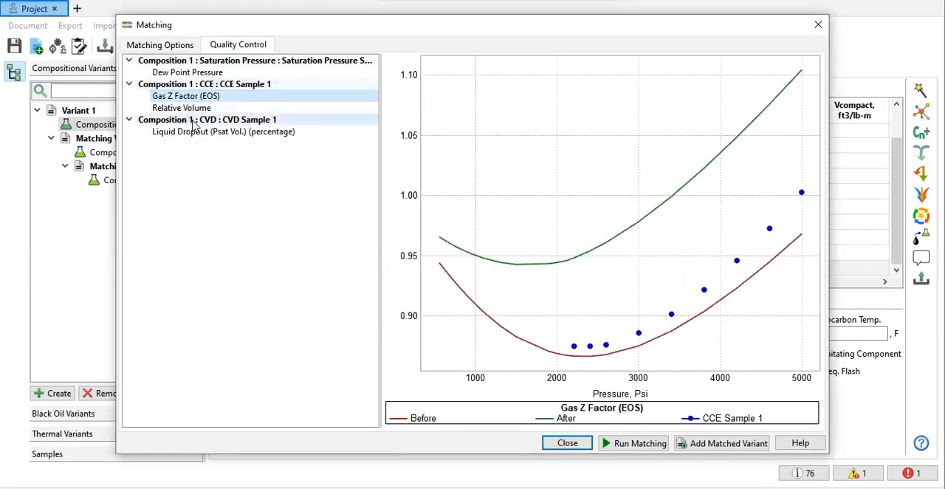
click(816, 27)
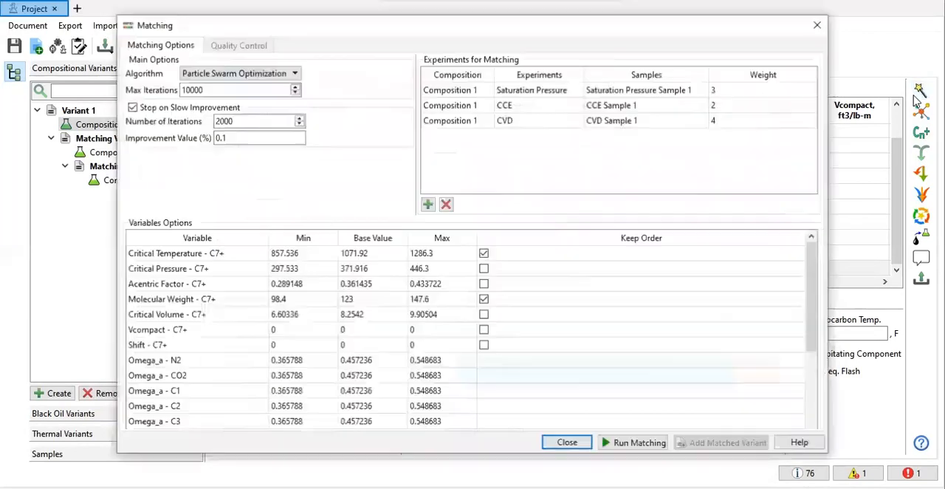
Step: Set the CCE experiment's weight to 10 in the matching setup
double_click(747, 102)
text(10)
key(Tab)
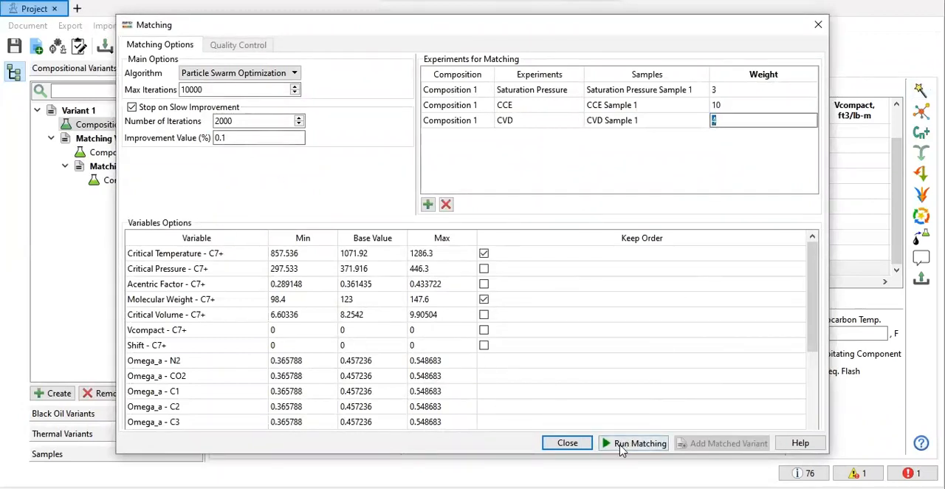
Step: Set the slow-improvement stop to 1000 iterations with an improvement value of 0.01 %, and run the matching
click(213, 121)
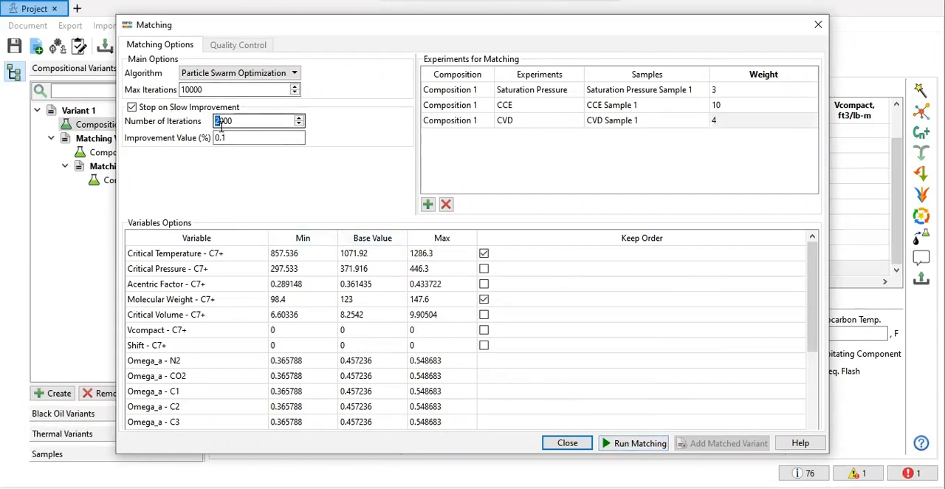
text(1)
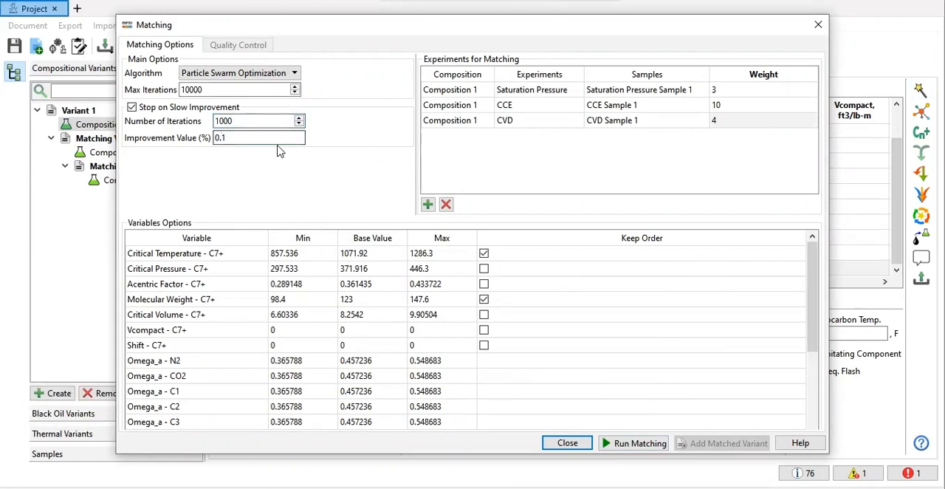
text(0)
drag(234, 138, 201, 139)
click(605, 443)
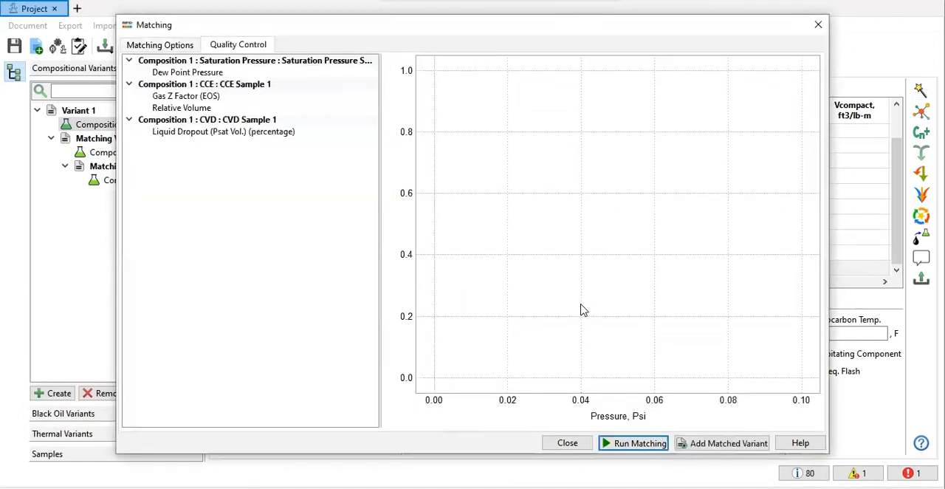
Step: Compare the dew point, gas Z factor, relative volume and liquid dropout fits of the CCE weight-10 run
click(209, 74)
click(200, 98)
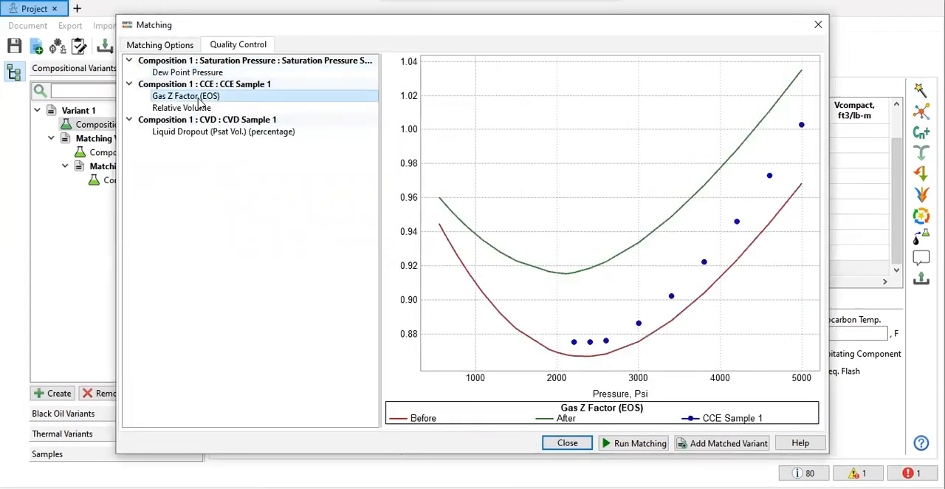
click(193, 108)
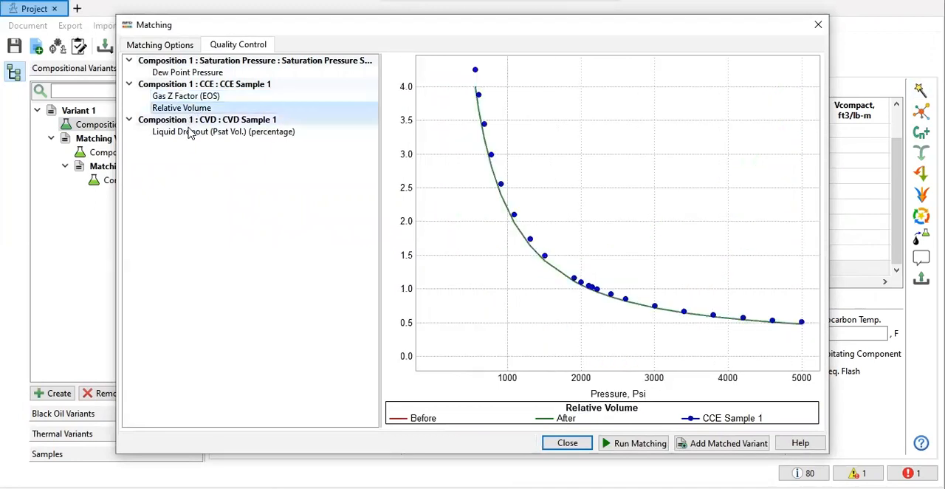
click(190, 132)
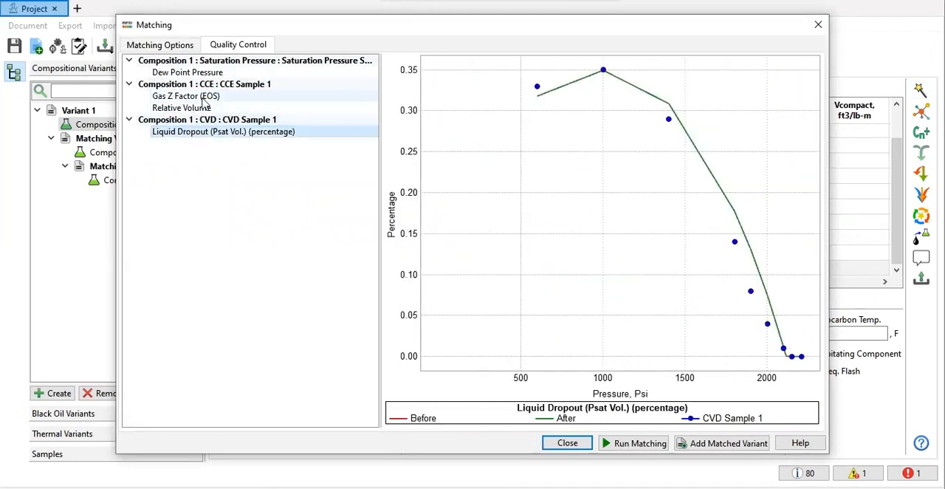
Step: Review the minimum, base and maximum values of the matching variables, then close the matching setup without adding a variant
click(184, 46)
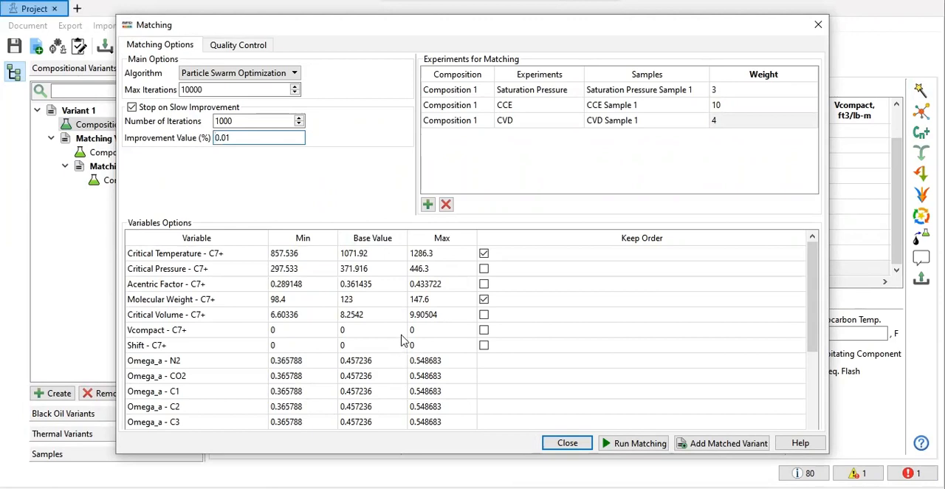
scroll(402, 327, down, 3)
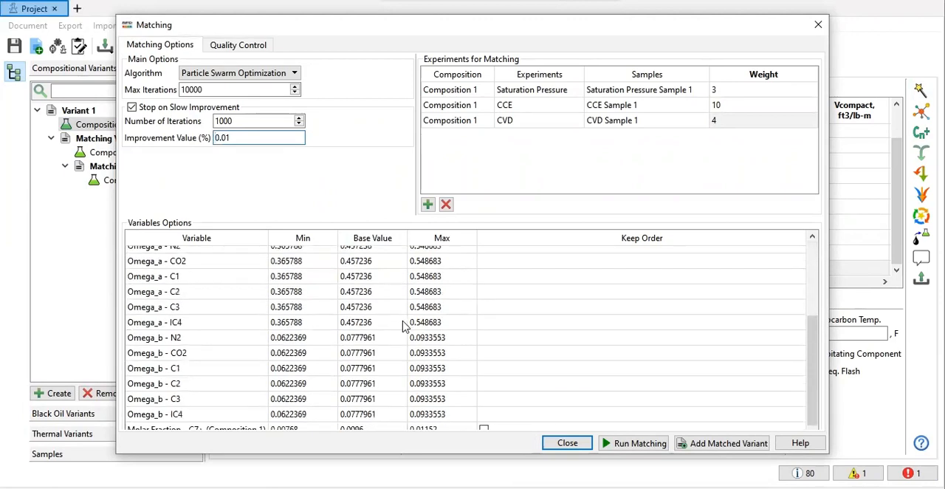
scroll(362, 319, up, 3)
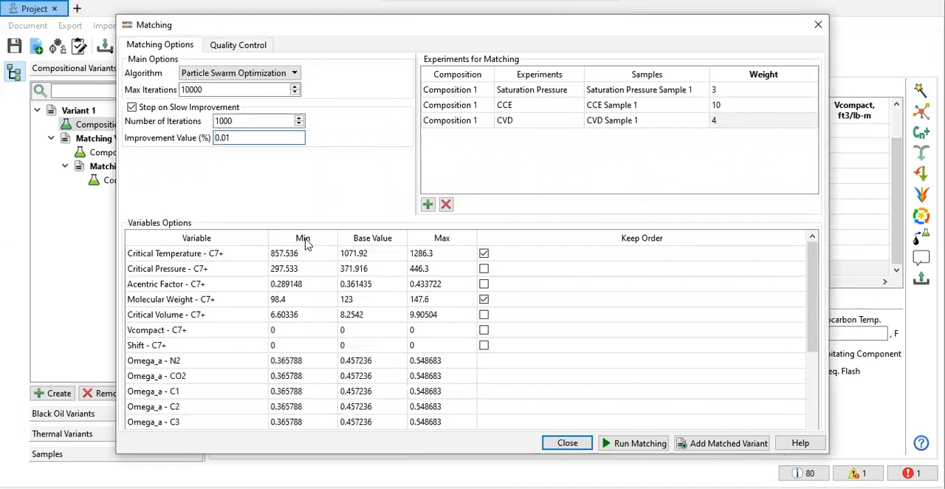
click(303, 240)
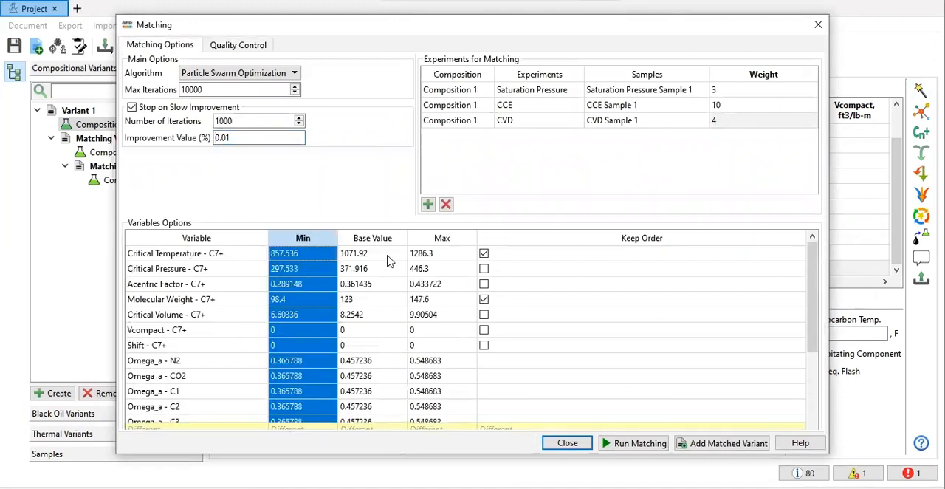
click(453, 239)
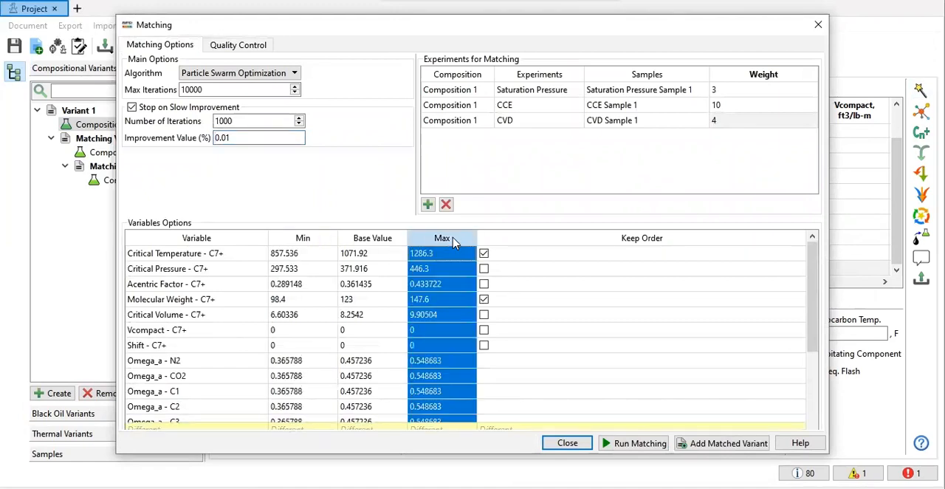
click(394, 244)
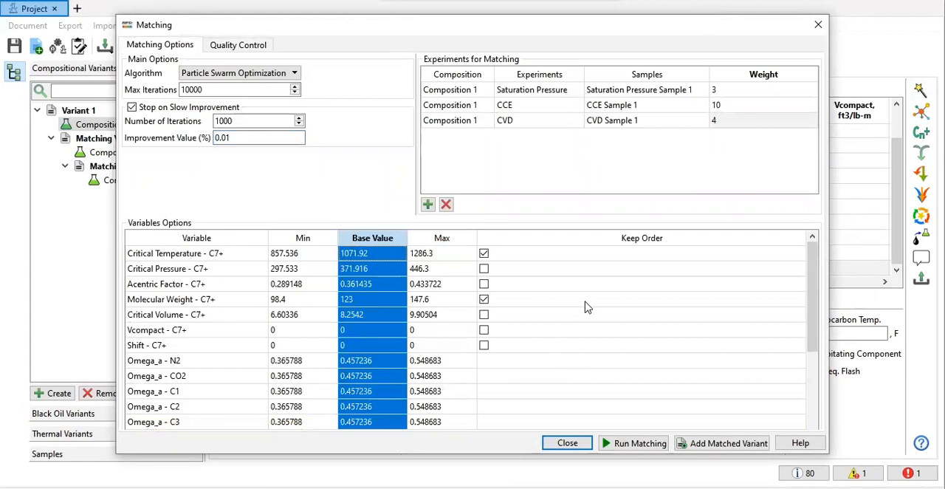
click(823, 28)
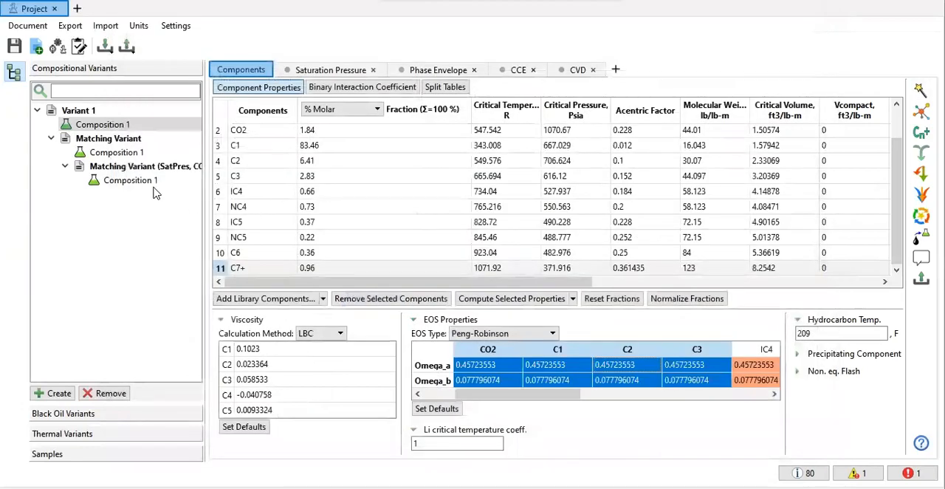
Step: Plot the saturation pressure curves of only the SatPres, CCE, CVD matching variant's composition
click(126, 181)
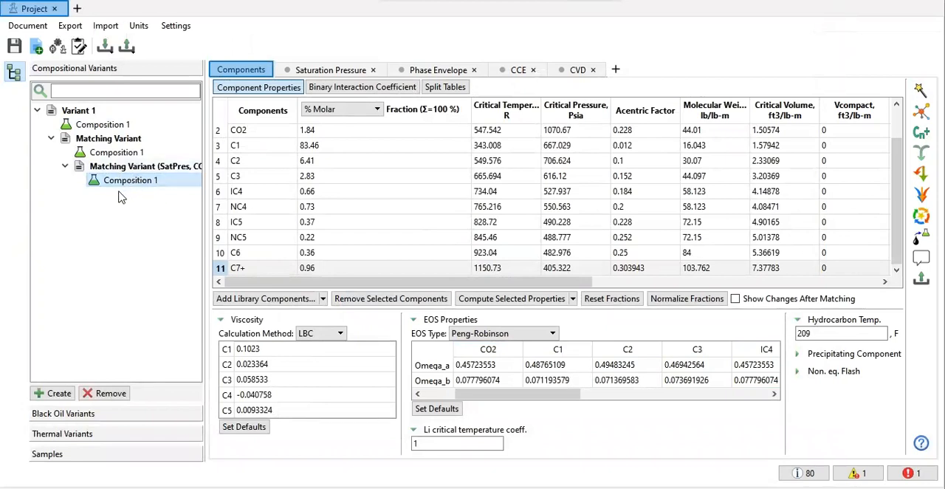
click(328, 70)
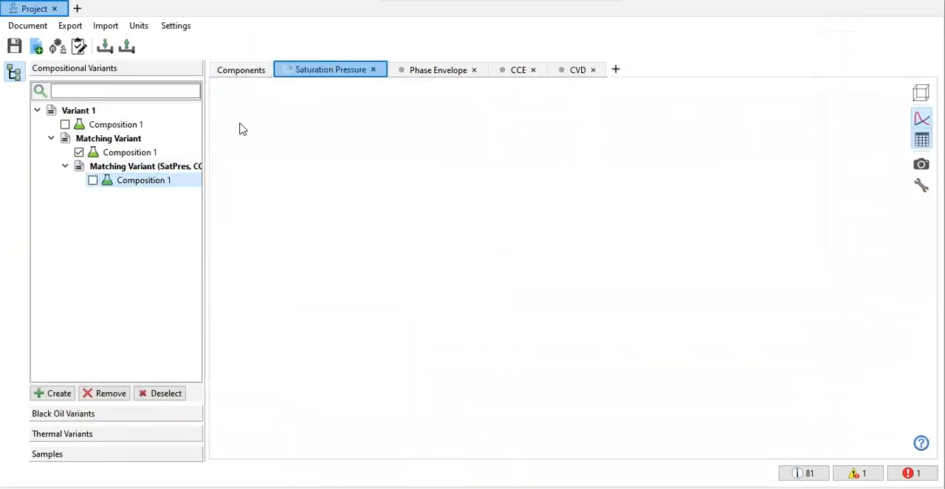
click(93, 181)
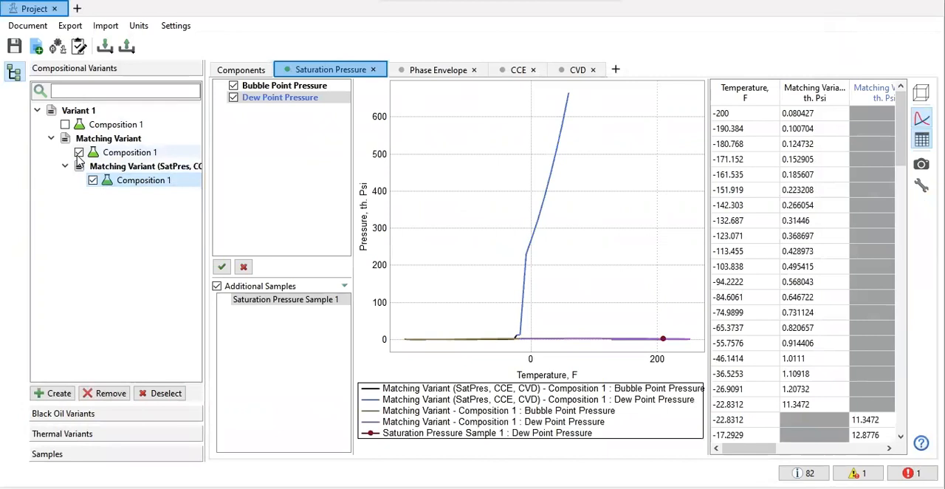
click(79, 152)
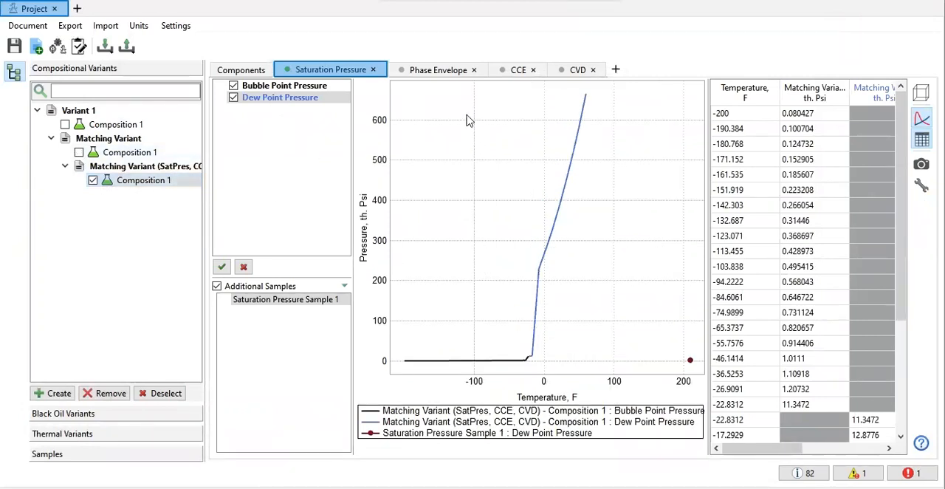
Step: Toggle the dew point and bubble point curves off and on to identify them in the saturation pressure plot
click(437, 70)
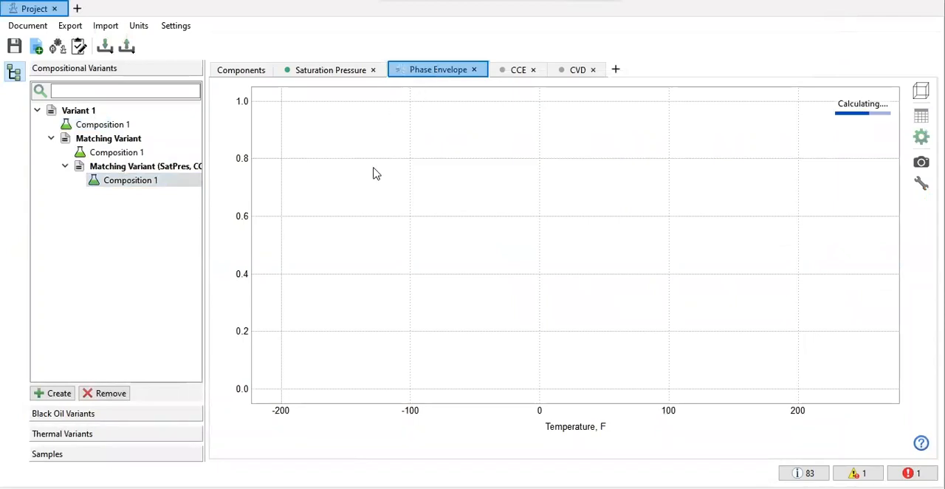
click(334, 74)
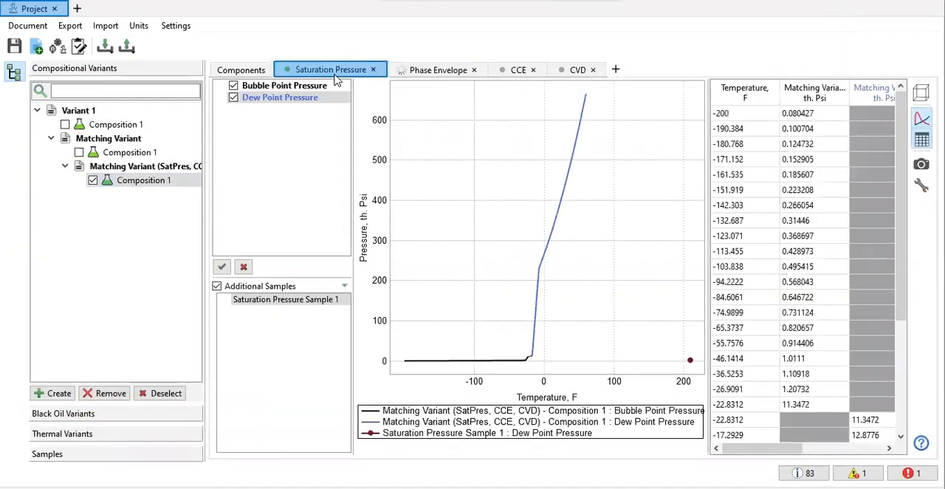
click(233, 99)
click(233, 98)
click(233, 86)
click(233, 87)
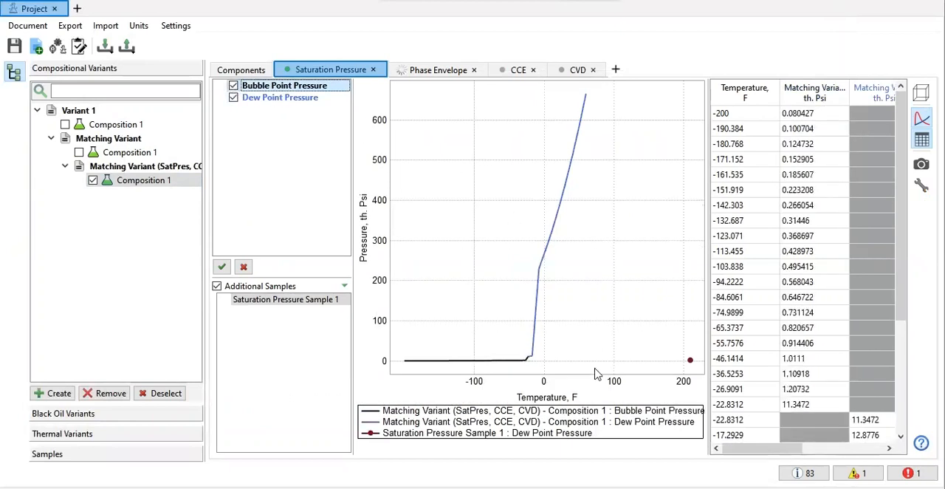
Step: Overlay the saturation pressure curves of Variant 1 and the first matching variant for comparison
click(79, 152)
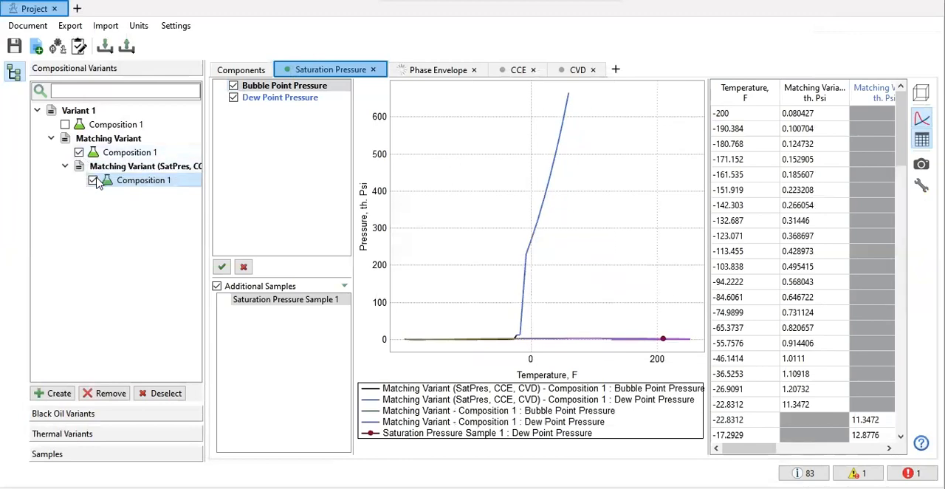
click(93, 181)
click(65, 125)
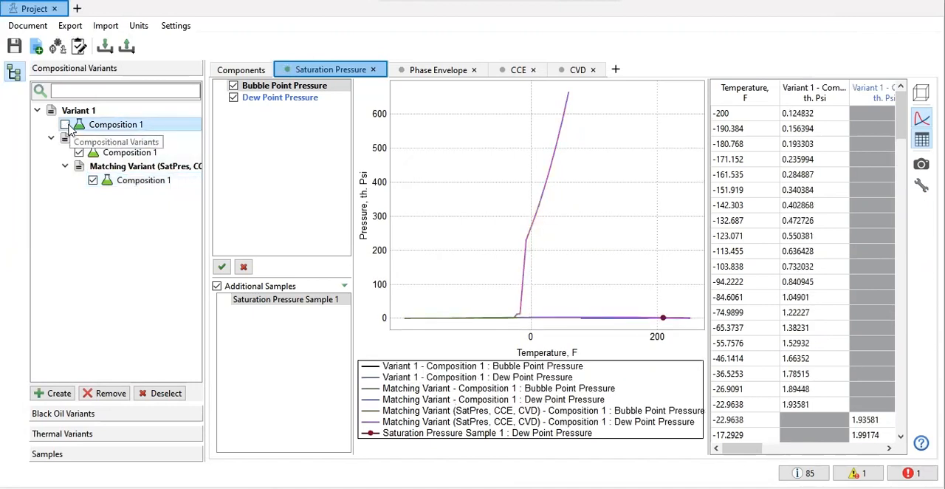
Step: Compare the phase envelopes of Variant 1 and the SatPres, CCE, CVD matching variant, and check the CCE plot
click(447, 72)
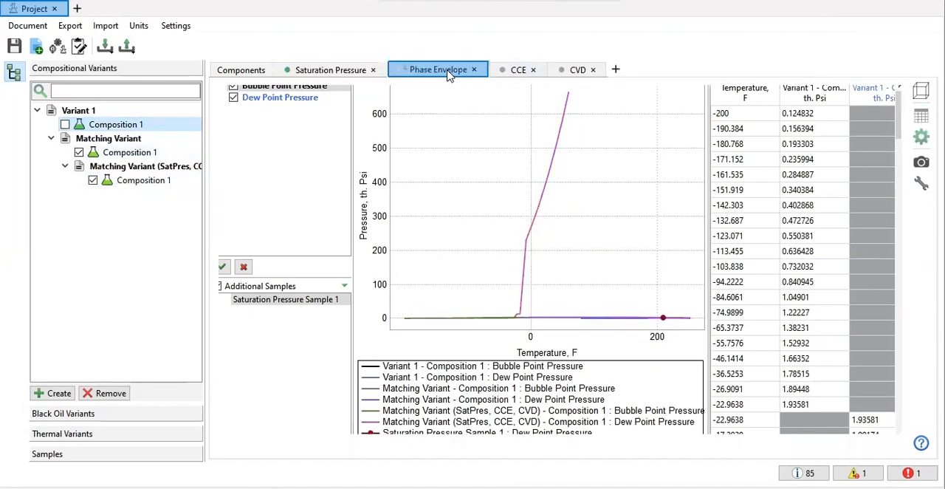
click(137, 183)
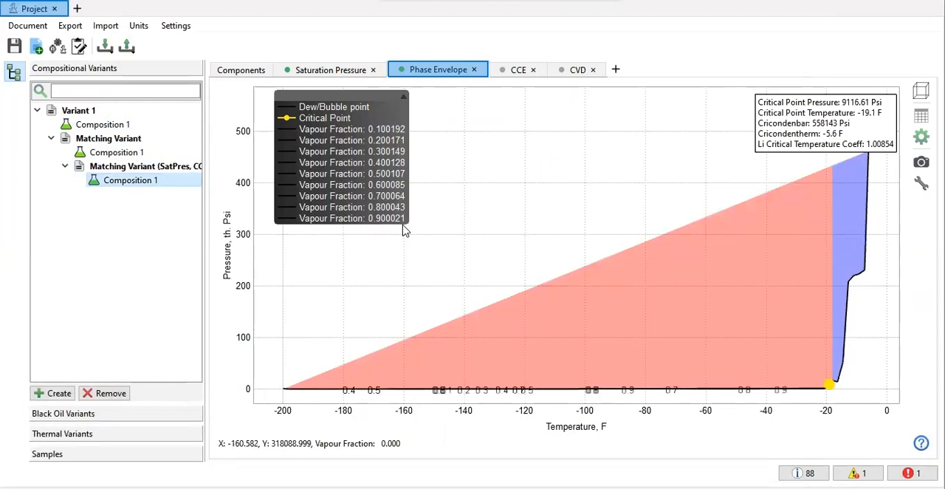
click(520, 70)
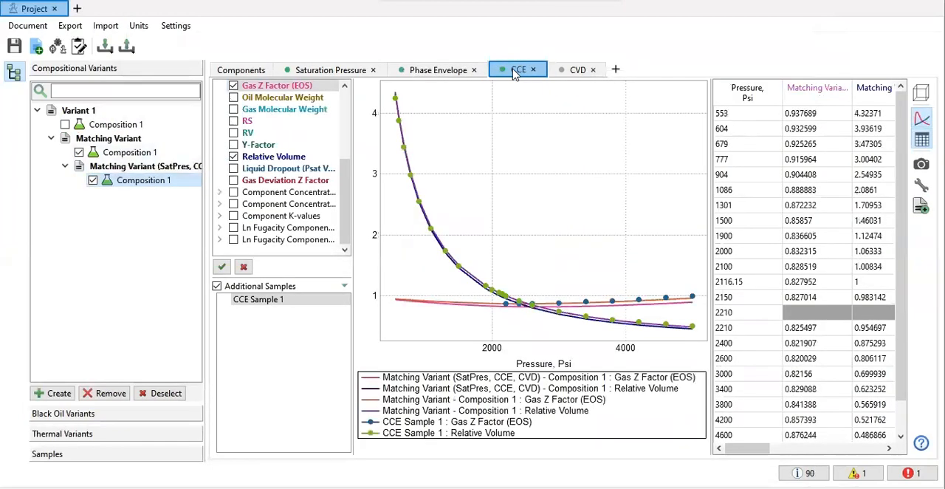
click(424, 74)
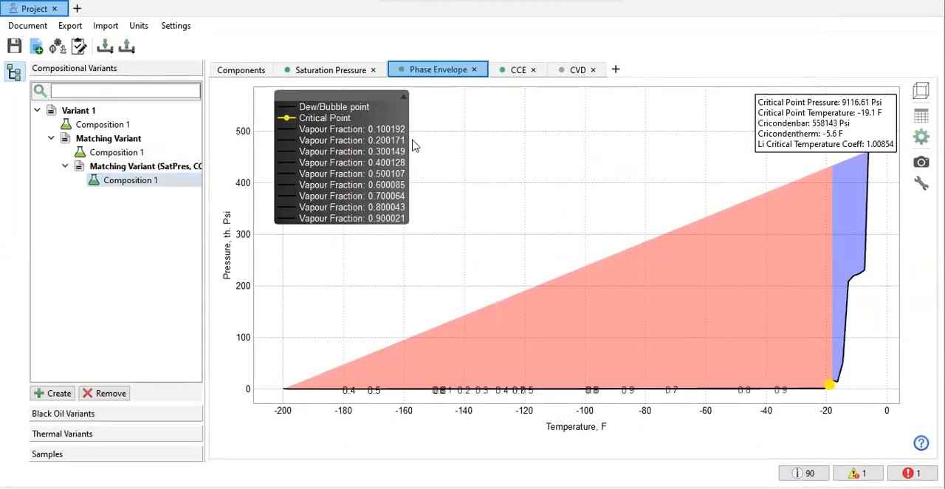
Step: Examine the SatPres, CCE, CVD matching variant's saturation pressure, component properties and CVD liquid dropout
click(323, 71)
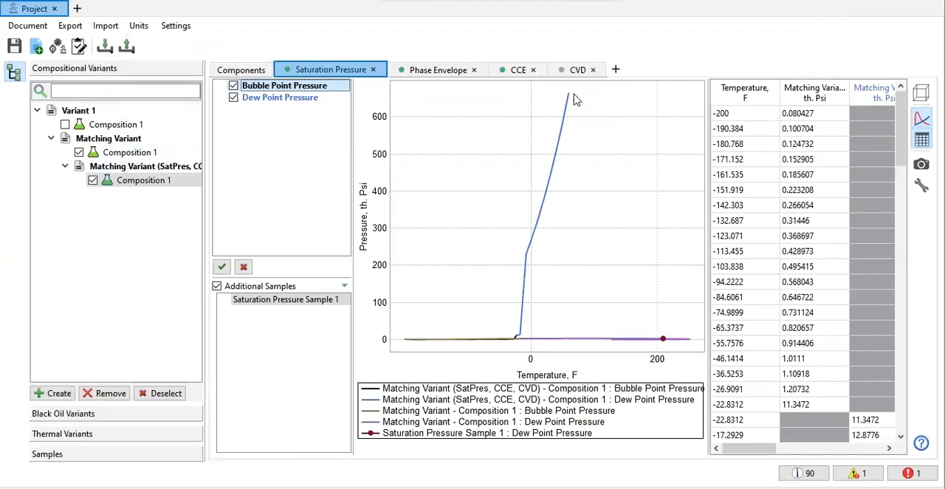
click(240, 71)
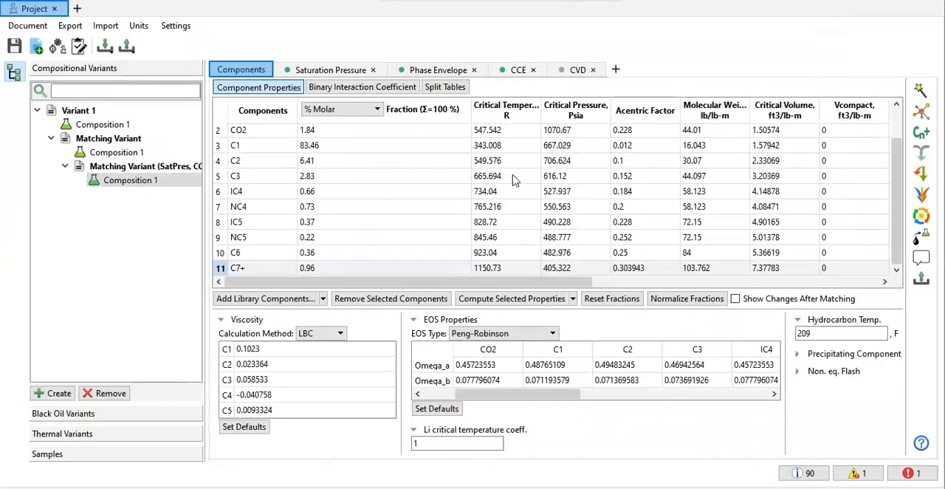
click(561, 68)
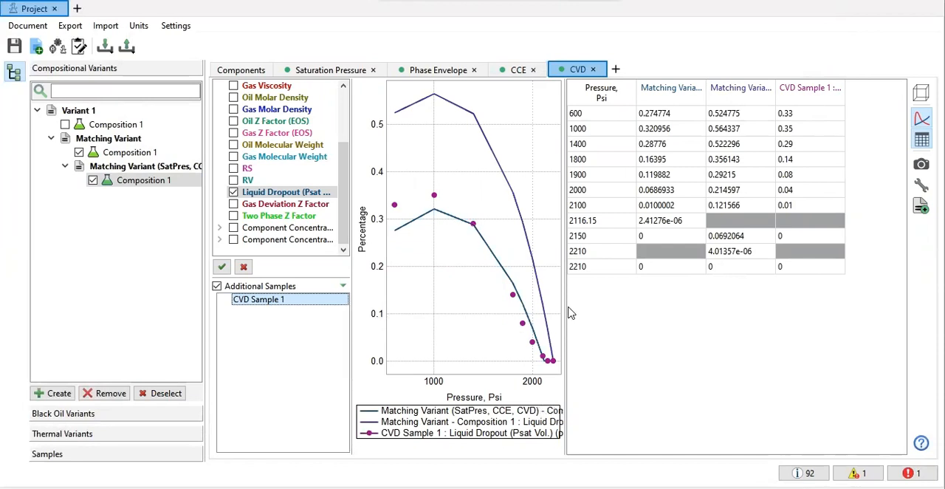
Step: Inspect the calculation settings of the phase envelope and cancel out of them
click(425, 71)
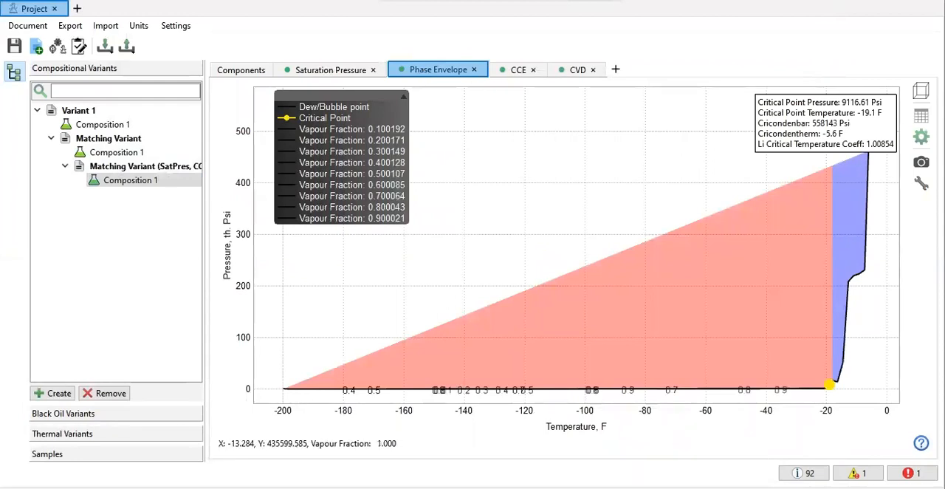
click(921, 183)
click(472, 195)
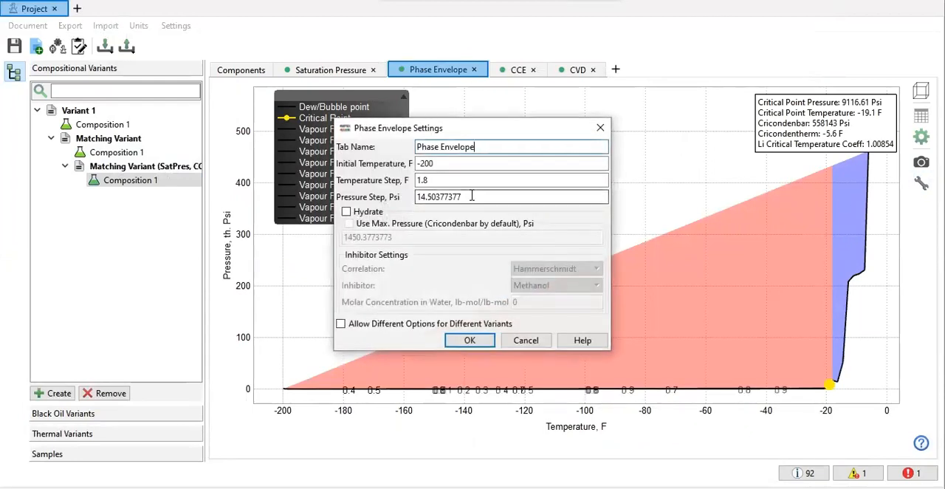
click(526, 341)
Step: Plot the saturation pressure curves of Variant 1 and the first matching variant without the SatPres, CCE, CVD variant
click(332, 72)
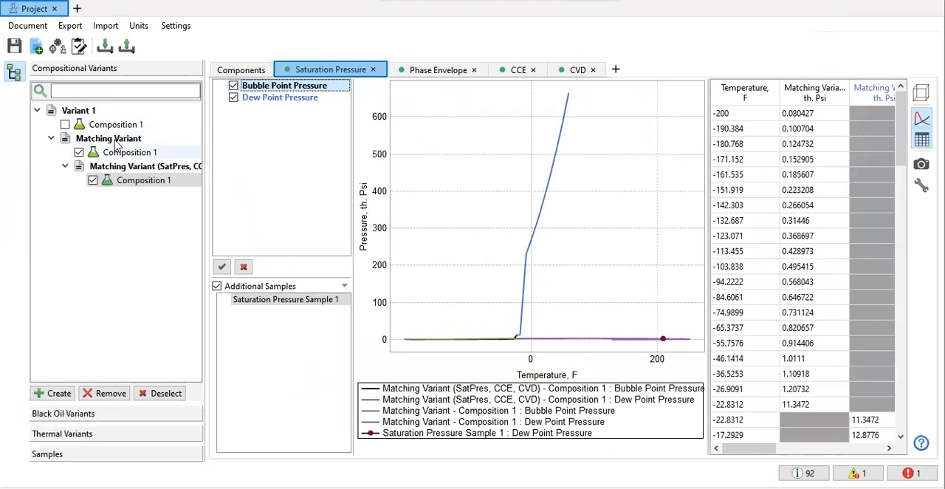
click(79, 152)
click(93, 182)
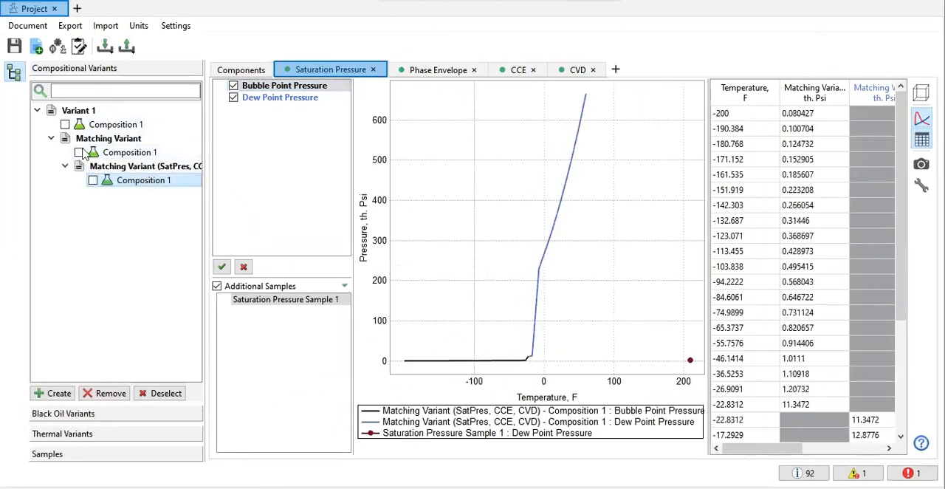
click(65, 126)
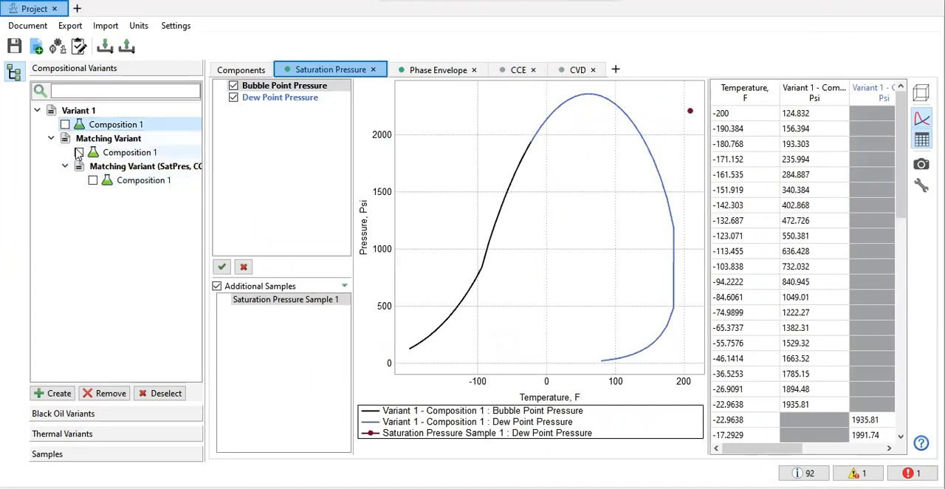
click(79, 153)
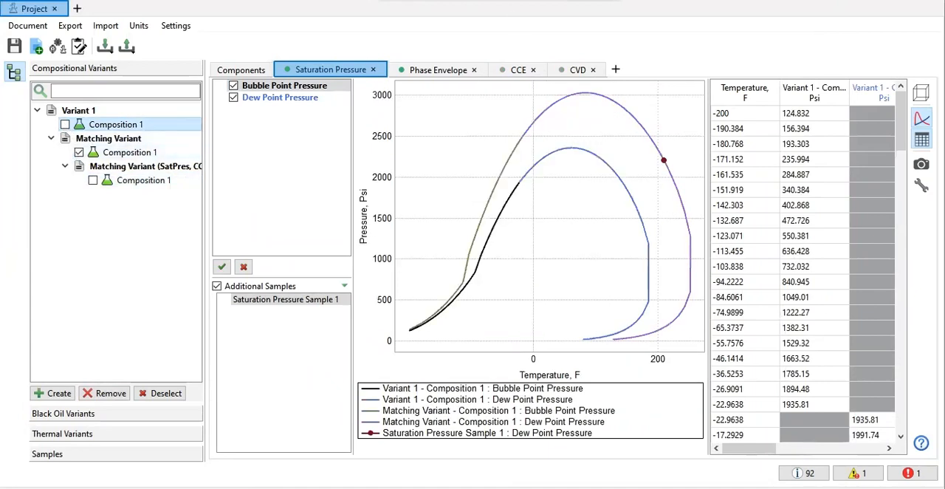
Step: Remove the Matching Variant (SatPres, CCE, CVD) from the compositional variants
click(157, 185)
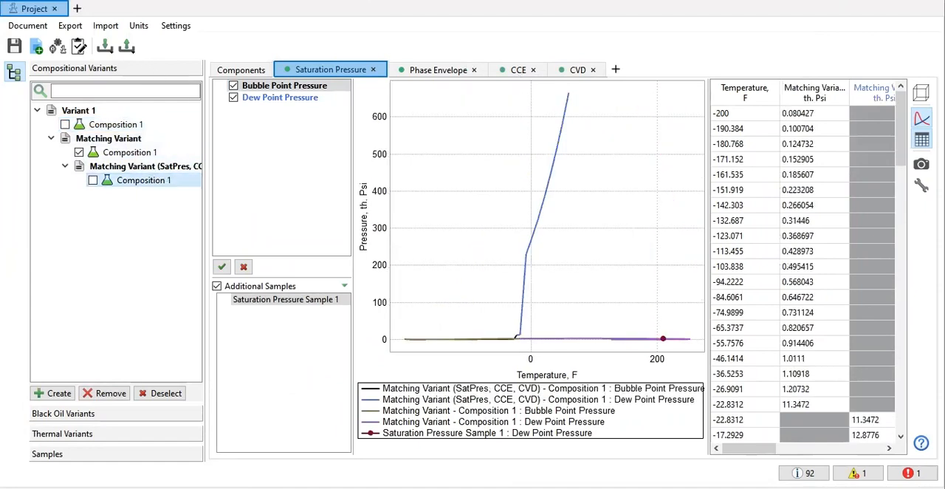
right_click(144, 170)
key(Escape)
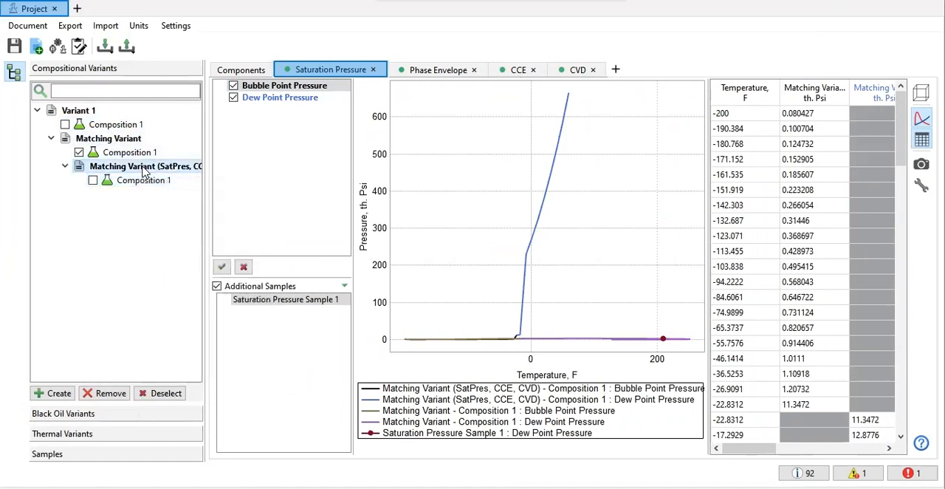
right_click(144, 170)
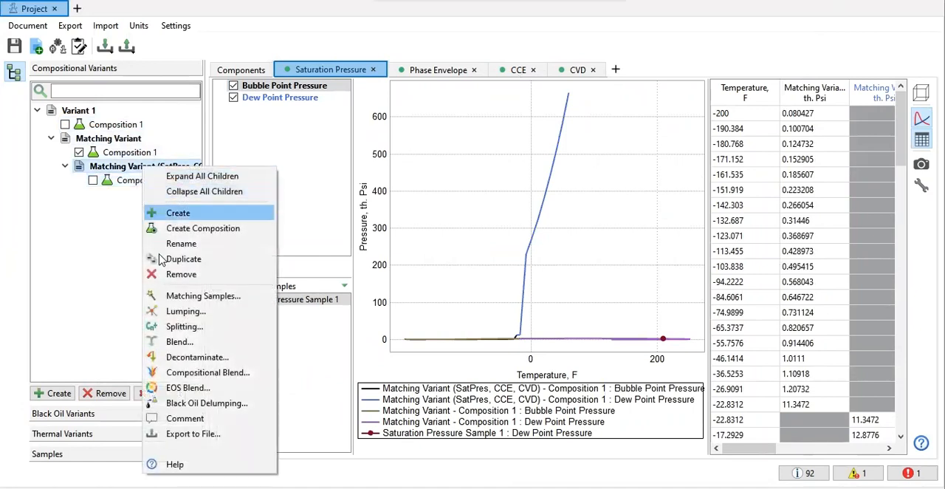
click(172, 278)
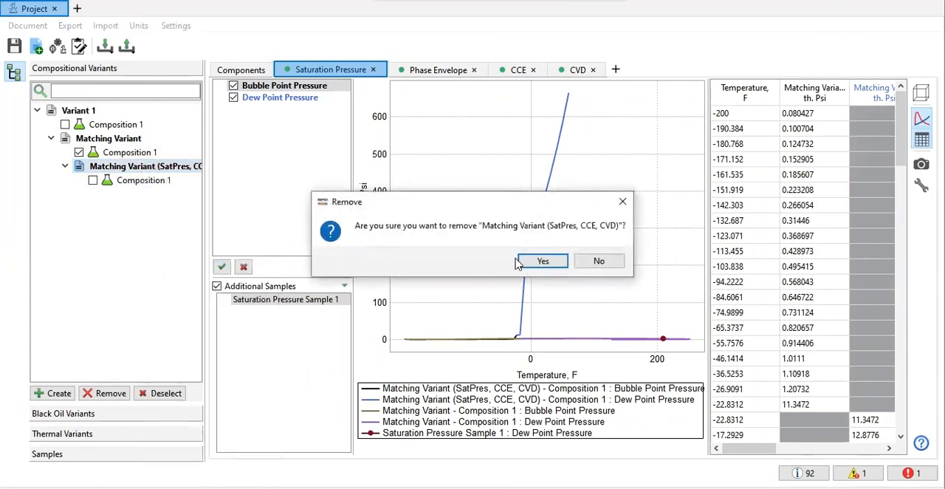
click(541, 261)
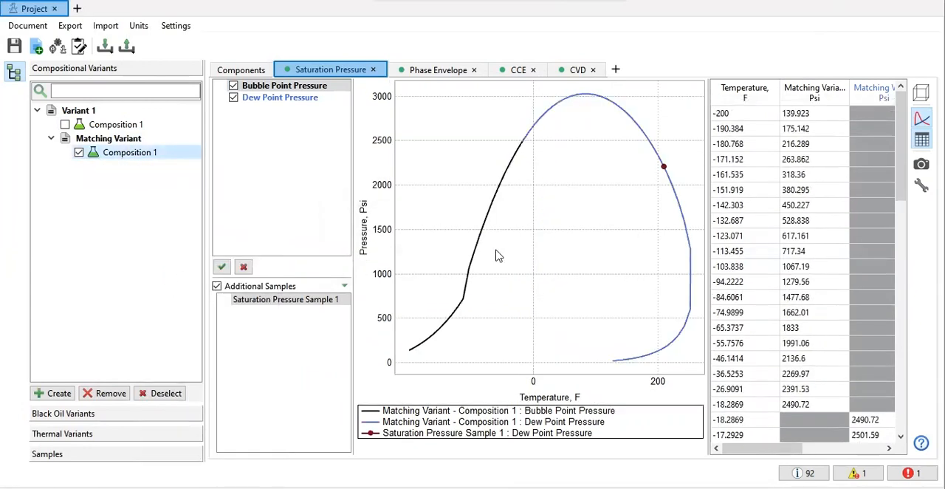
Step: Check the remaining Matching Variant's CCE and CVD plots against the samples, including Variant 1's composition in the CVD comparison
click(511, 71)
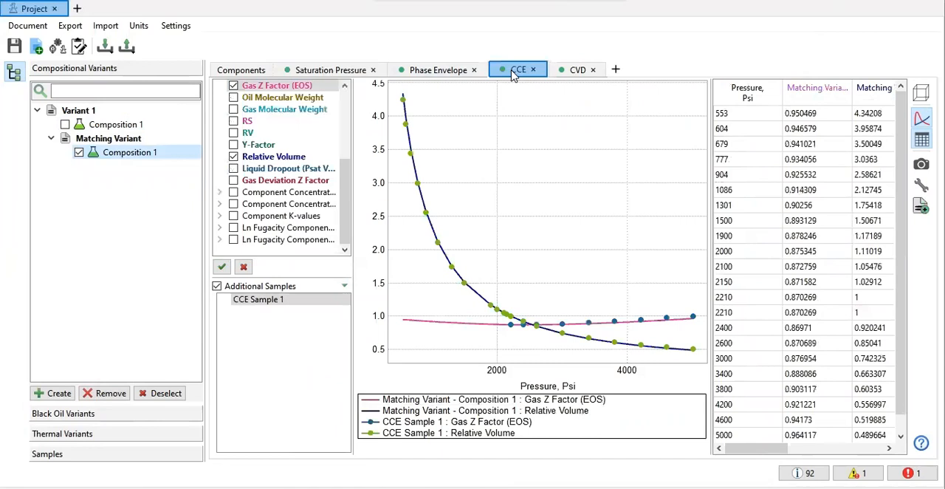
click(568, 73)
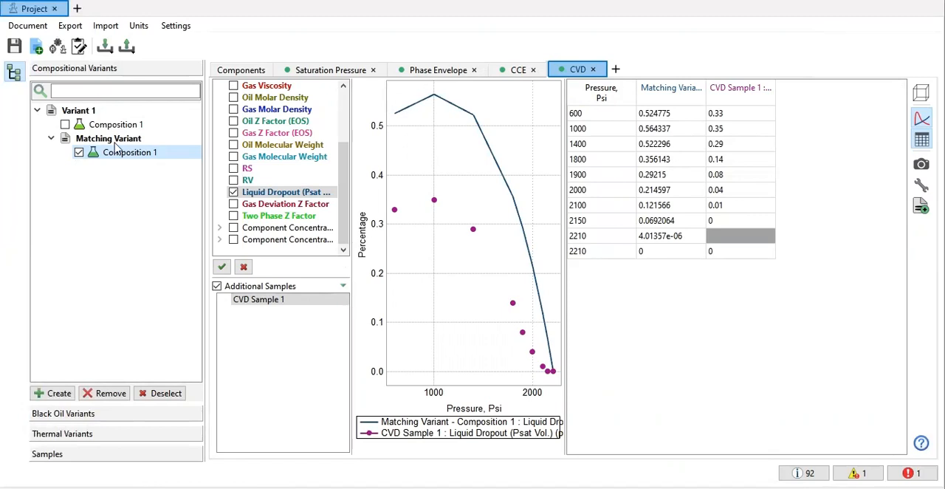
click(65, 124)
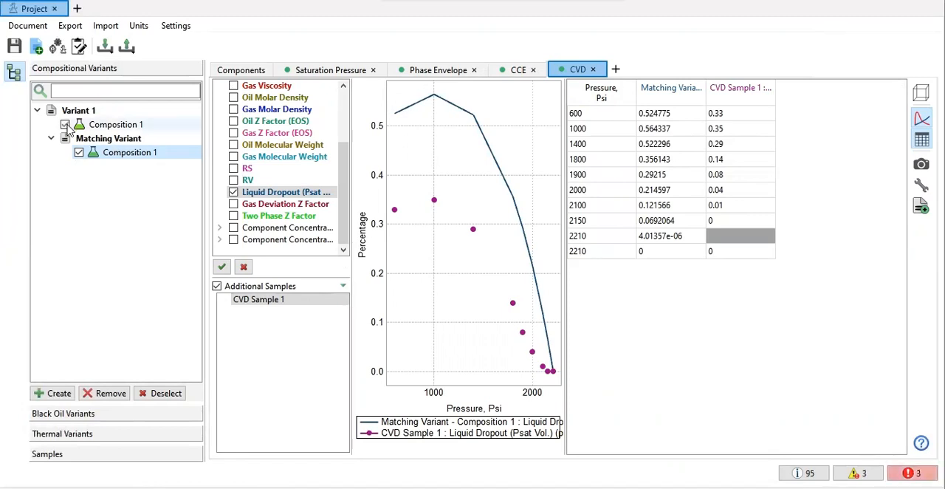
Step: Remove the remaining Matching Variant under Variant 1
right_click(122, 159)
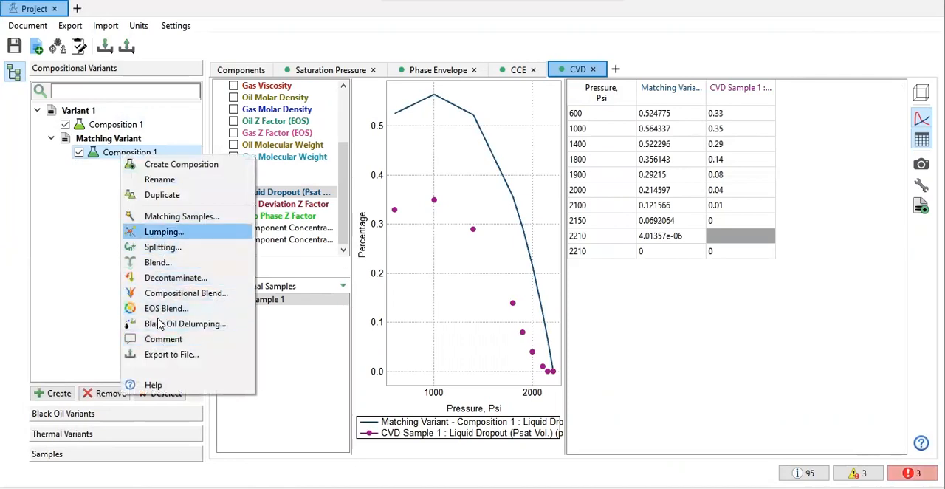
click(101, 400)
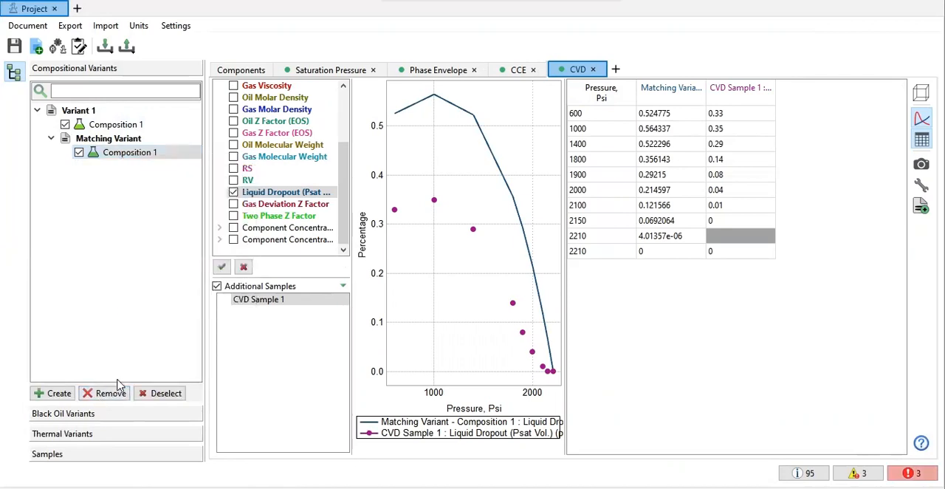
click(126, 152)
click(126, 141)
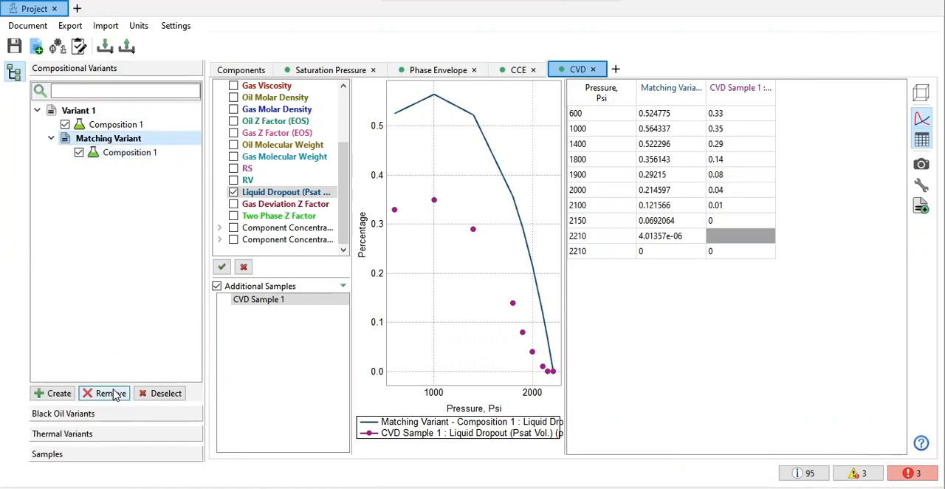
click(114, 392)
click(506, 261)
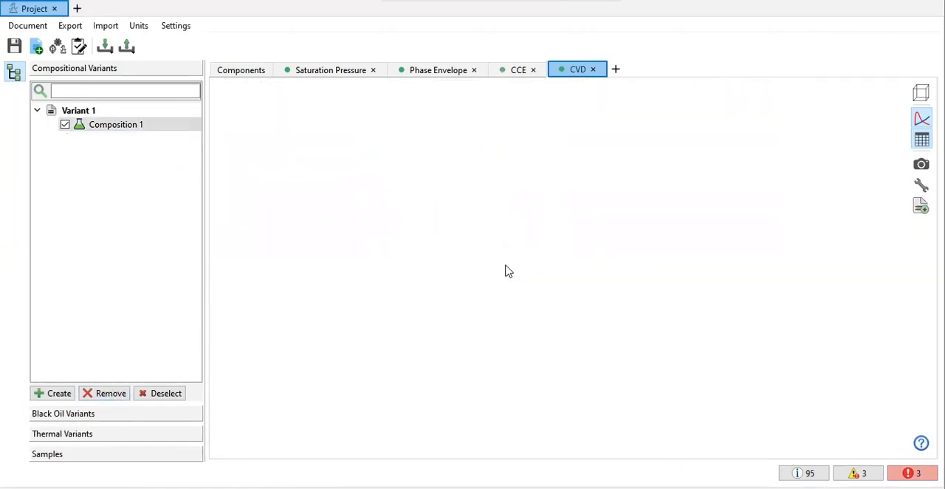
Step: Mark the C7+ component of Variant 1 for use in matching
click(231, 70)
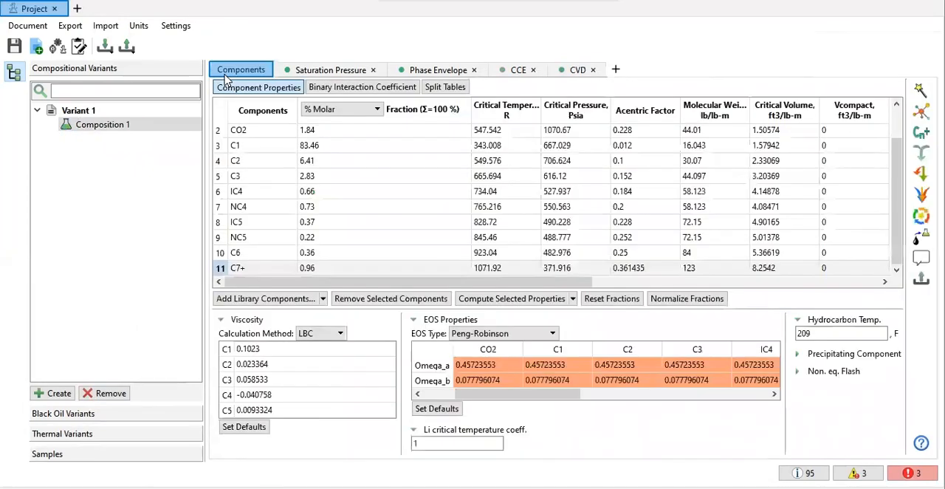
click(222, 268)
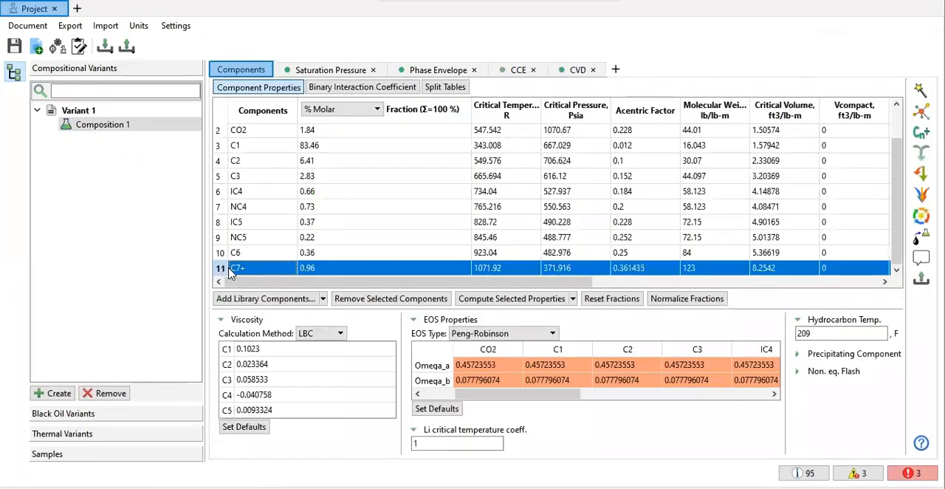
right_click(239, 272)
mouse_move(336, 280)
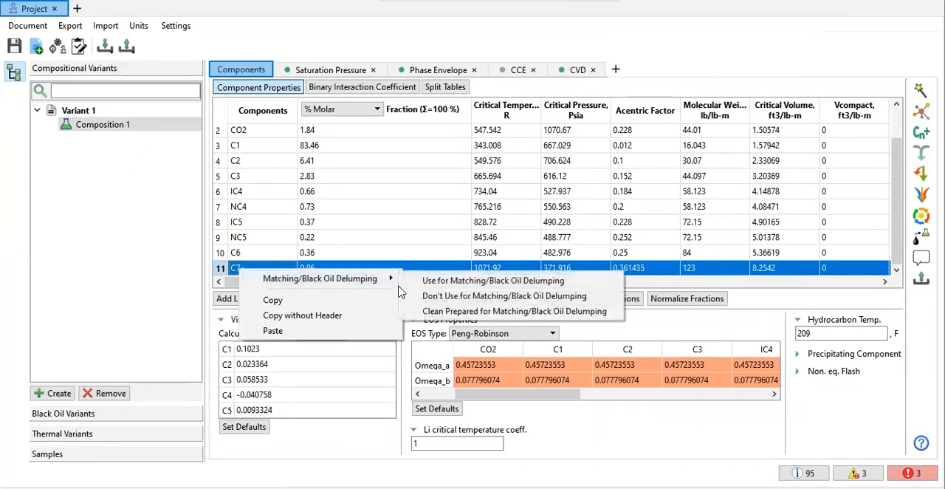
click(425, 286)
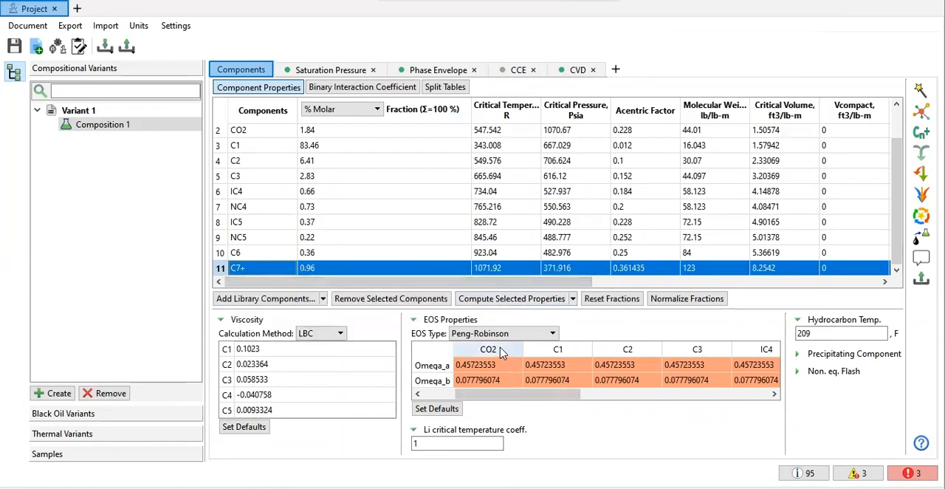
Step: Mark the Peng-Robinson Omega_a and Omega_b values of CO2, C1, C2 and C3 for use in matching
click(488, 349)
drag(581, 360, 598, 378)
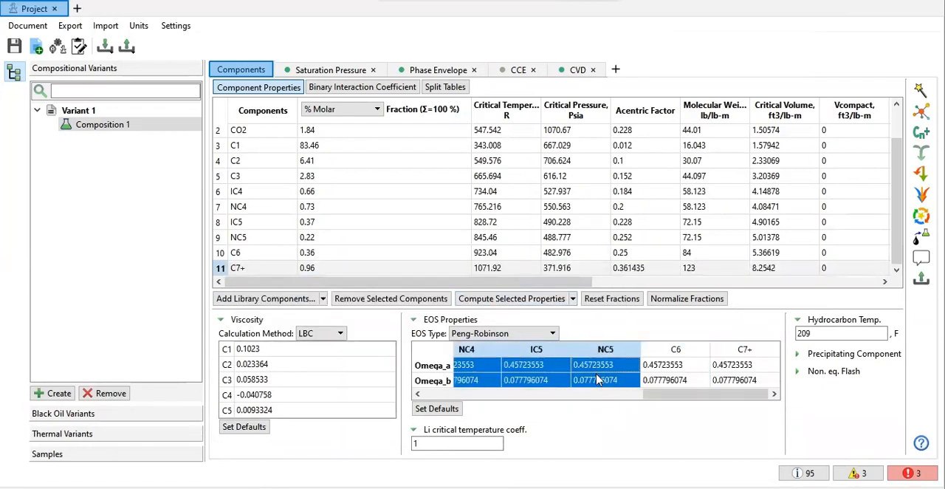
click(553, 367)
click(572, 386)
click(563, 396)
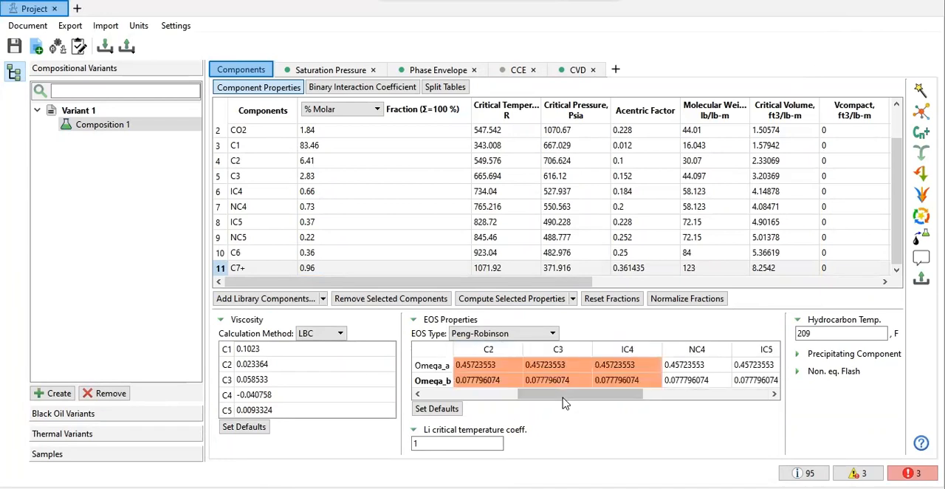
drag(535, 394, 462, 392)
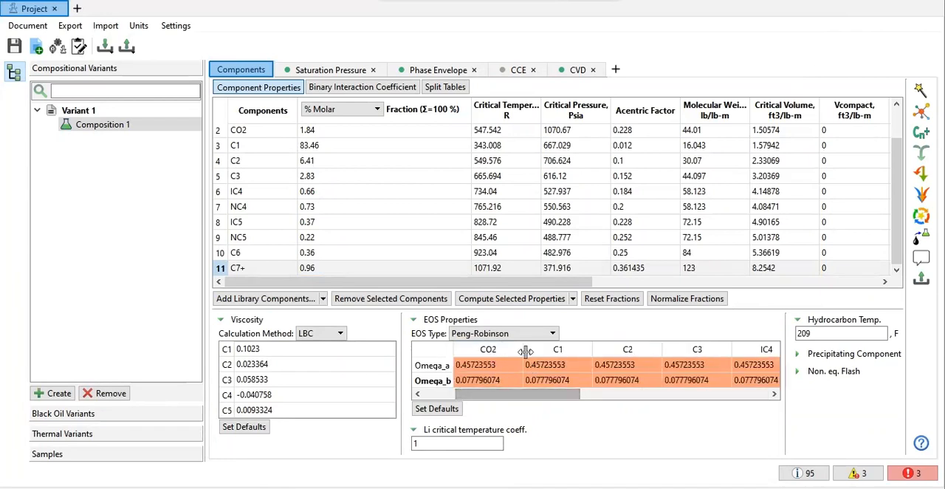
drag(499, 355, 685, 378)
right_click(685, 378)
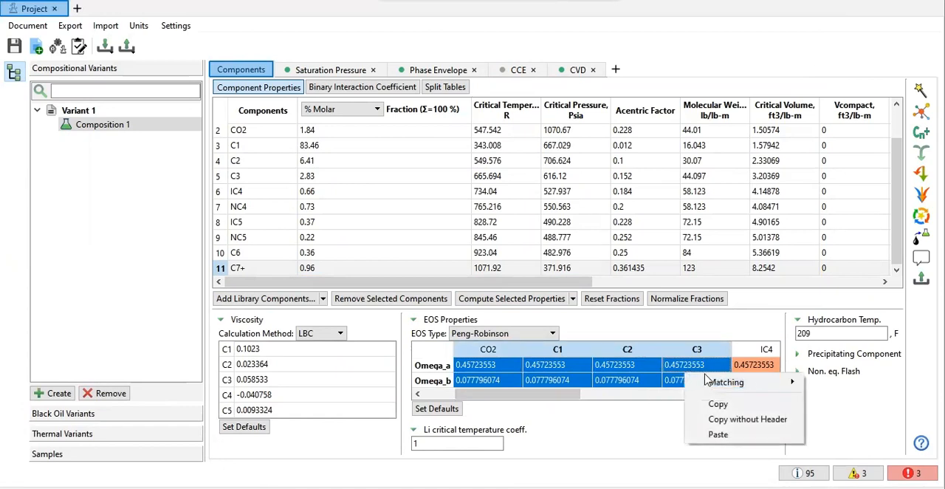
mouse_move(731, 386)
click(642, 385)
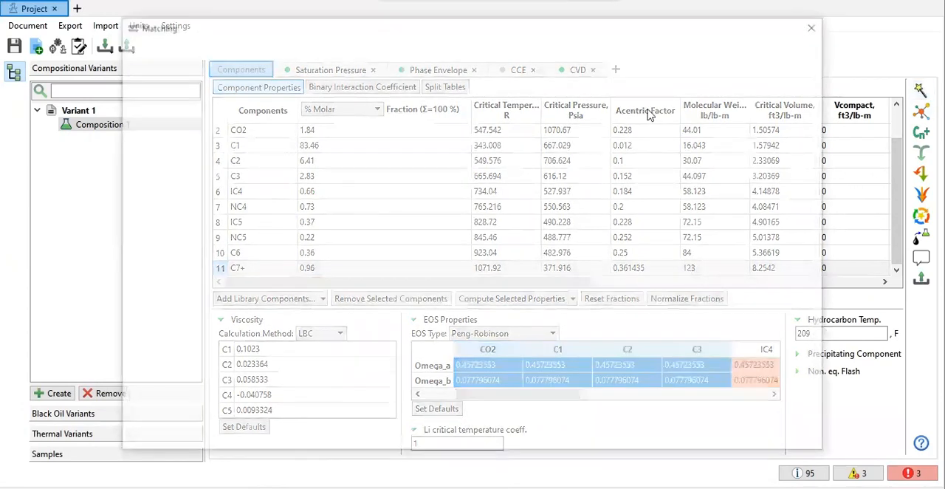
Step: Set the matching weights of the Saturation Pressure, CCE and CVD samples to 1 and run the matching
double_click(722, 91)
double_click(723, 100)
text(1)
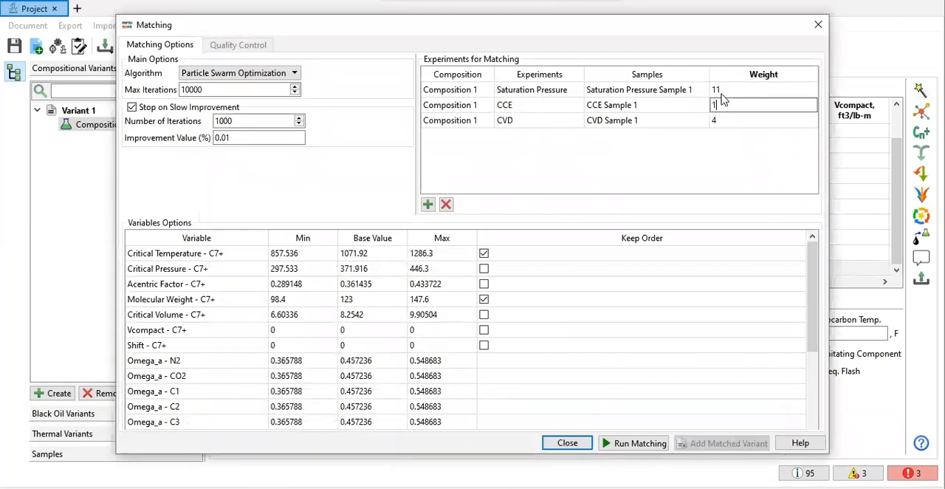
text(1)
key(Down)
text(1)
key(Up)
key(Up)
text(1)
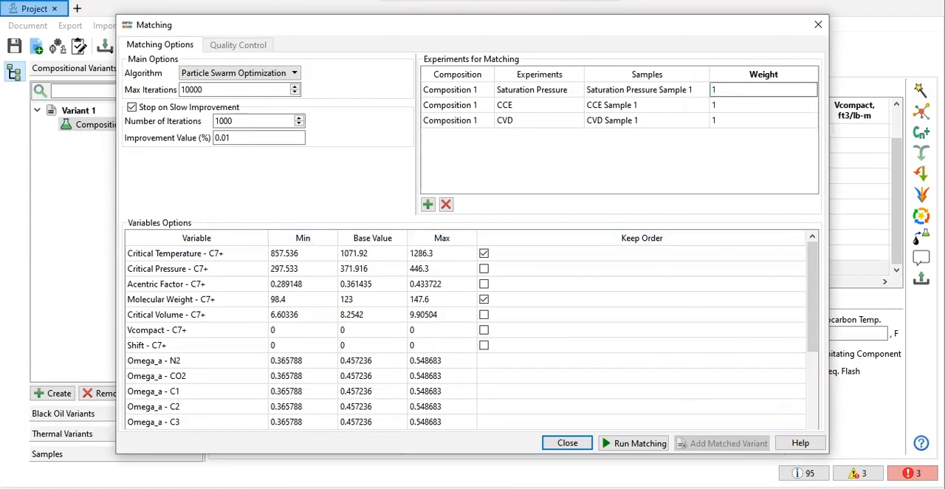
click(651, 445)
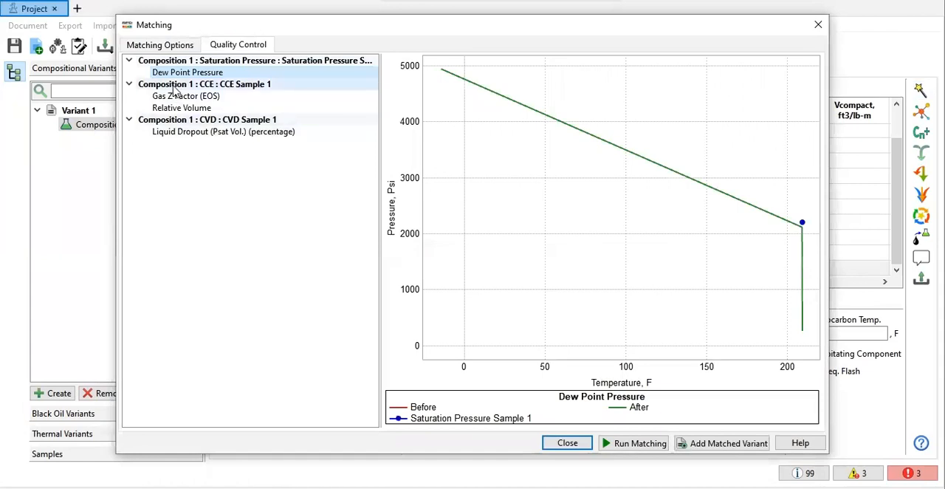
Step: Review the matching quality of the CCE gas Z factor, CCE relative volume and CVD liquid dropout
click(176, 96)
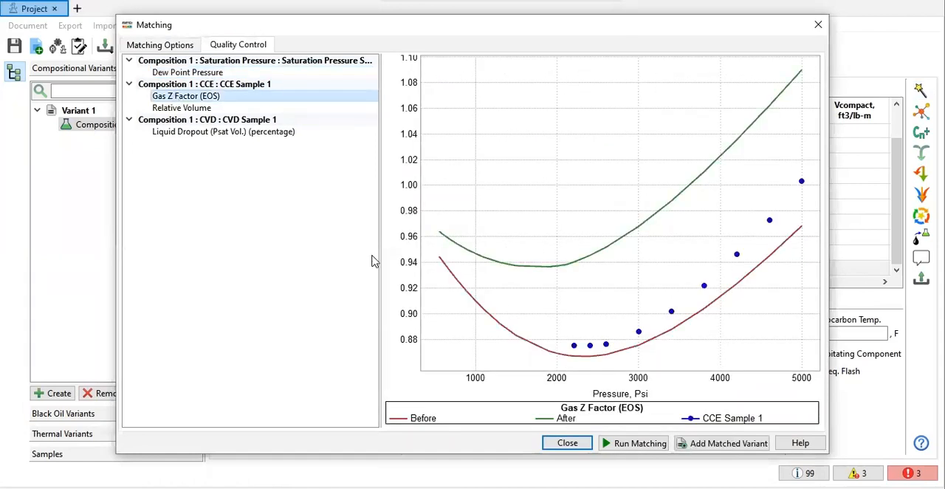
click(188, 109)
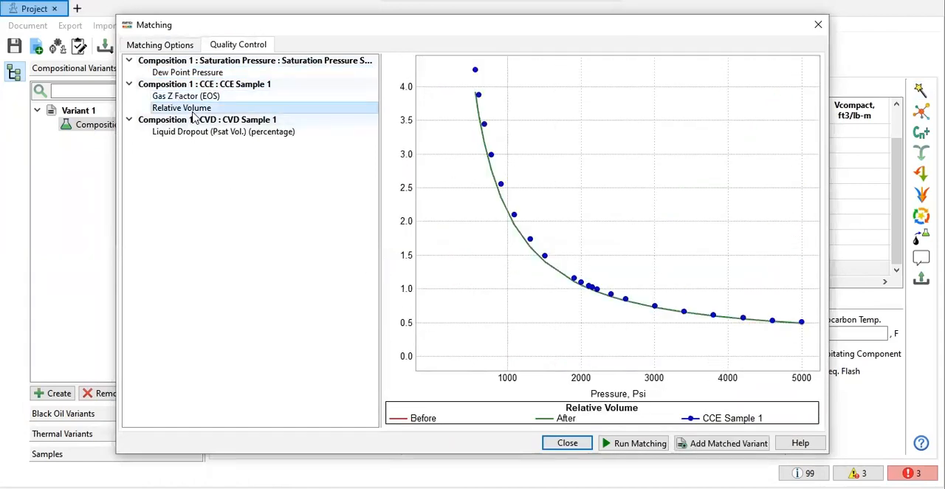
click(250, 134)
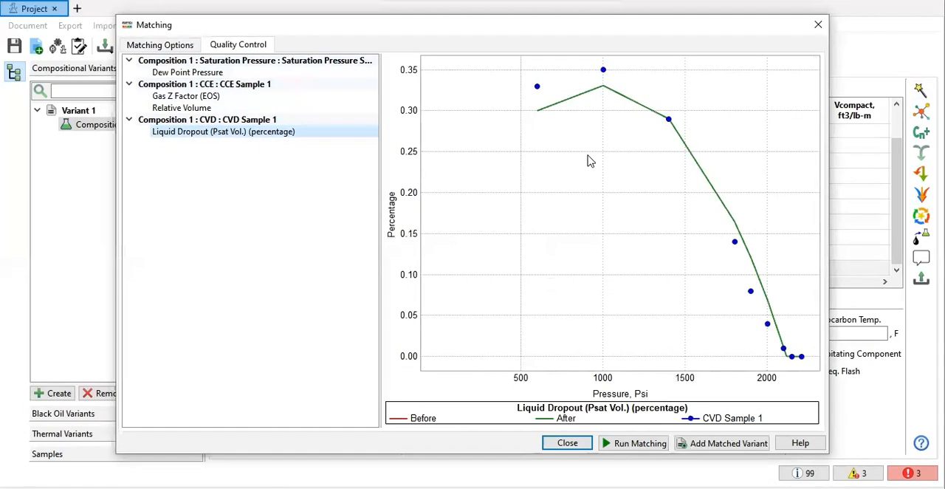
click(171, 98)
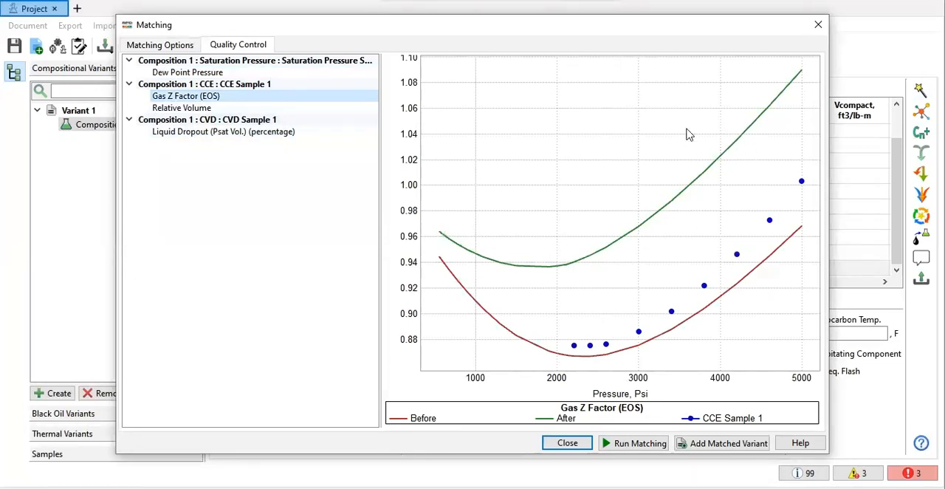
Step: Add the matched result as a variant named Matching Variant and close the matching setup
click(729, 443)
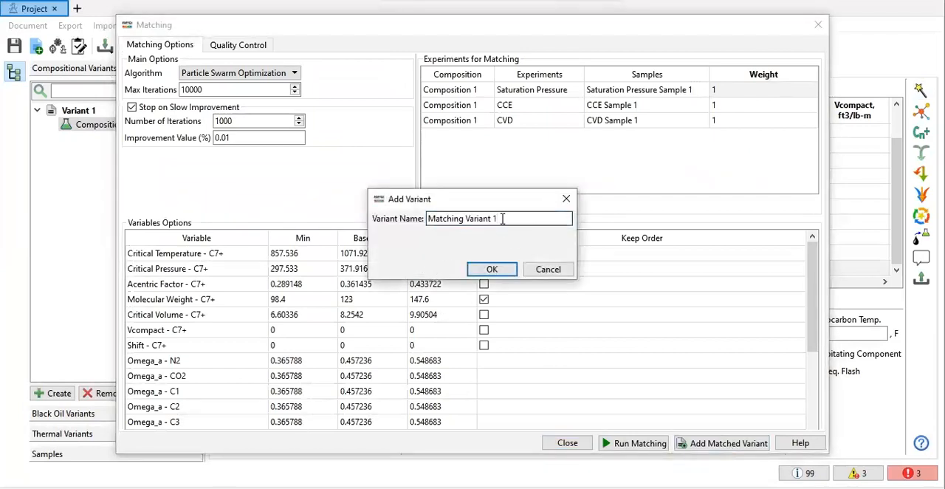
click(505, 270)
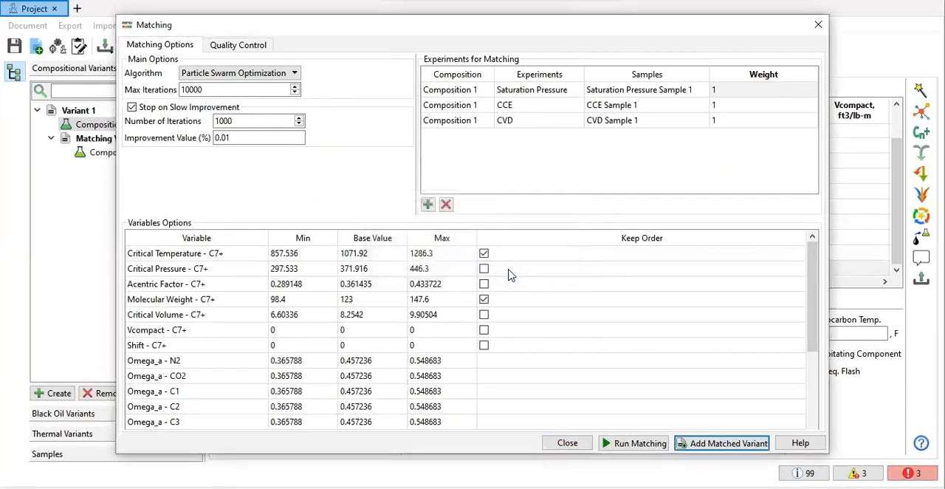
click(567, 442)
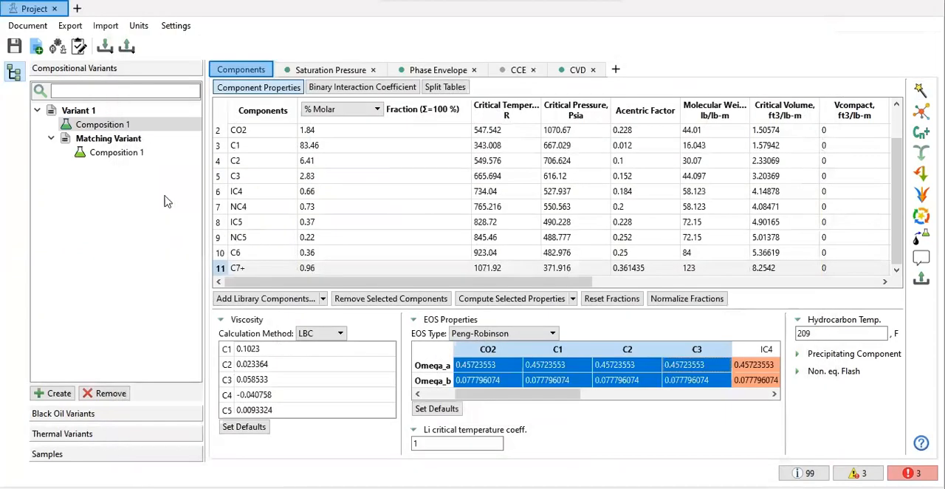
Step: Examine the new Matching Variant's components and saturation pressure curve without Variant 1, and open its phase envelope
click(135, 156)
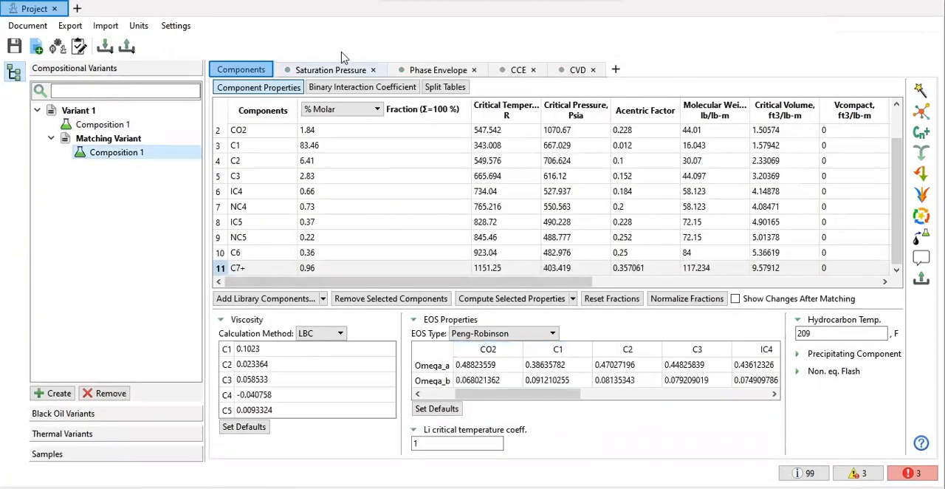
click(333, 74)
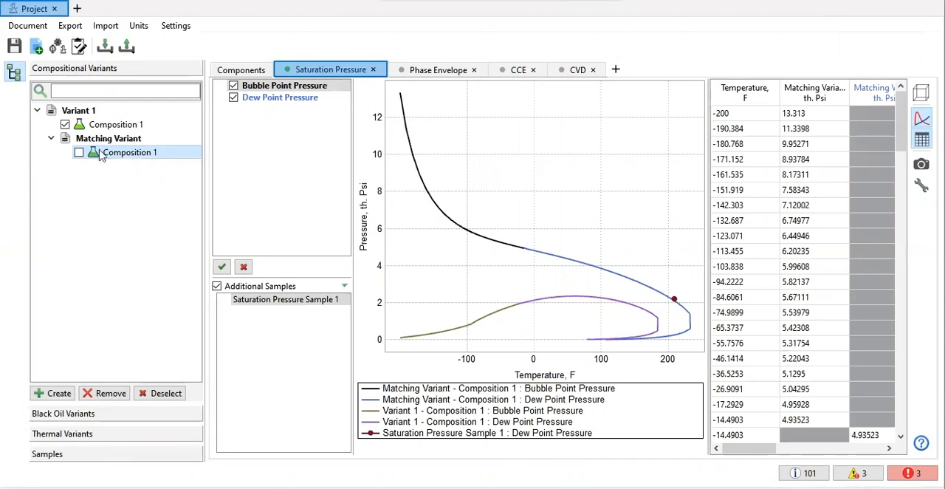
click(65, 124)
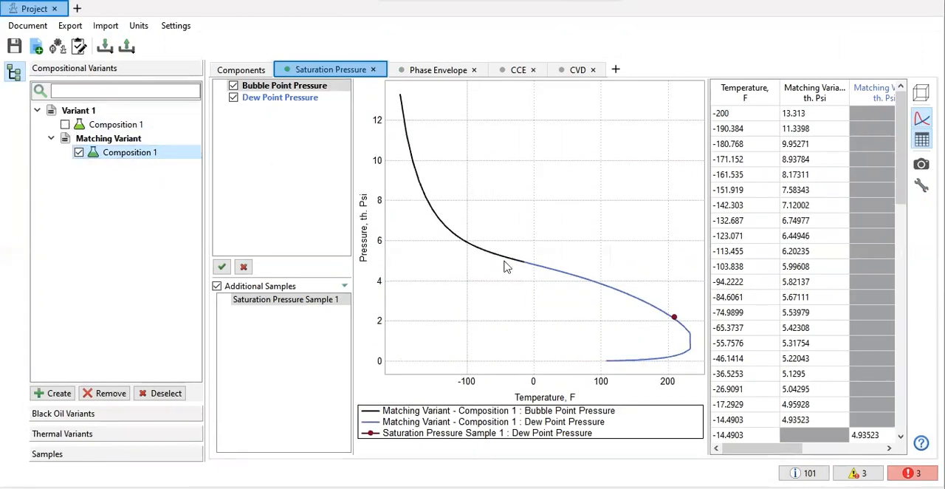
click(432, 75)
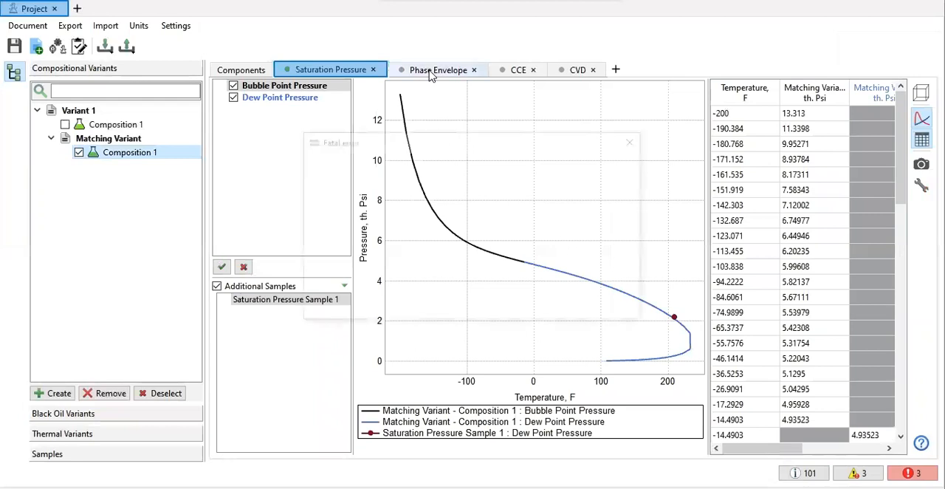
Step: Dismiss the fatal error dialog, return to the tNavigator launcher and reopen Condensate.tnavproject in PVT Designer
click(629, 142)
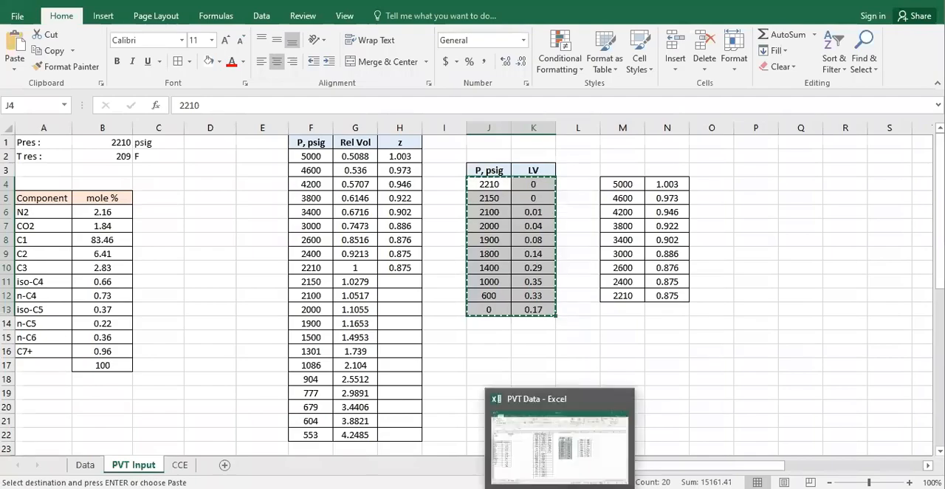
click(558, 488)
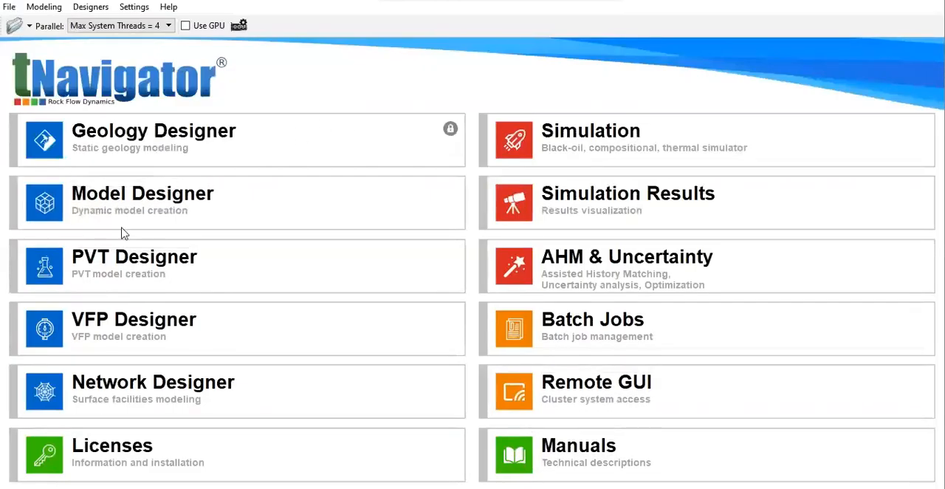
mouse_move(154, 273)
click(176, 264)
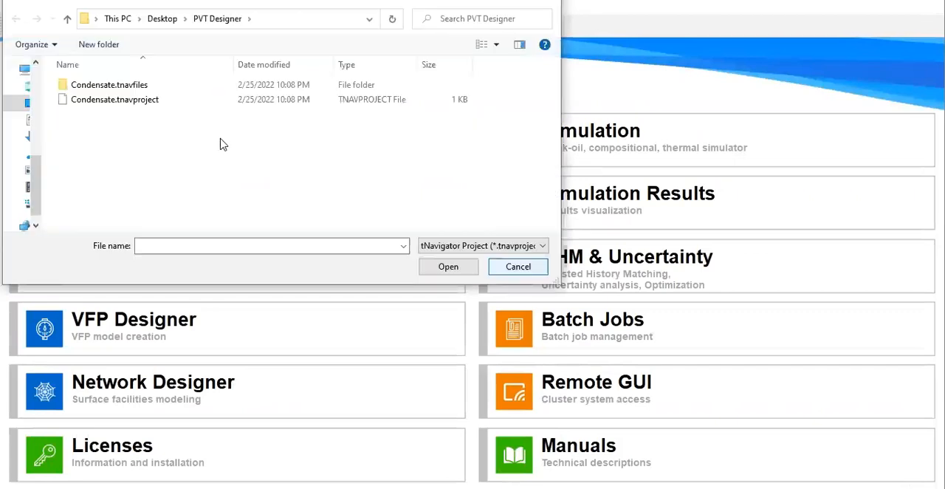
click(157, 100)
click(454, 271)
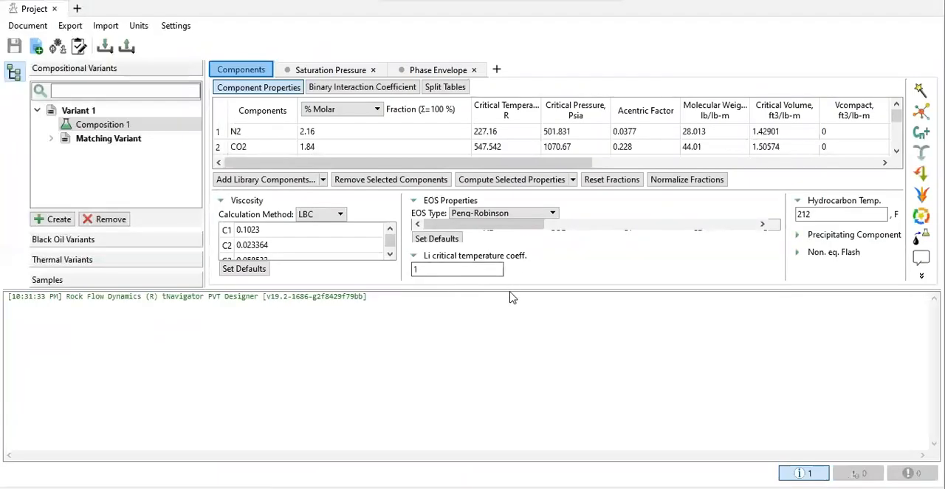
Step: Shrink the log area and review the component properties, saturation pressure and phase envelope of Matching Variant's Composition 1
drag(509, 287, 554, 458)
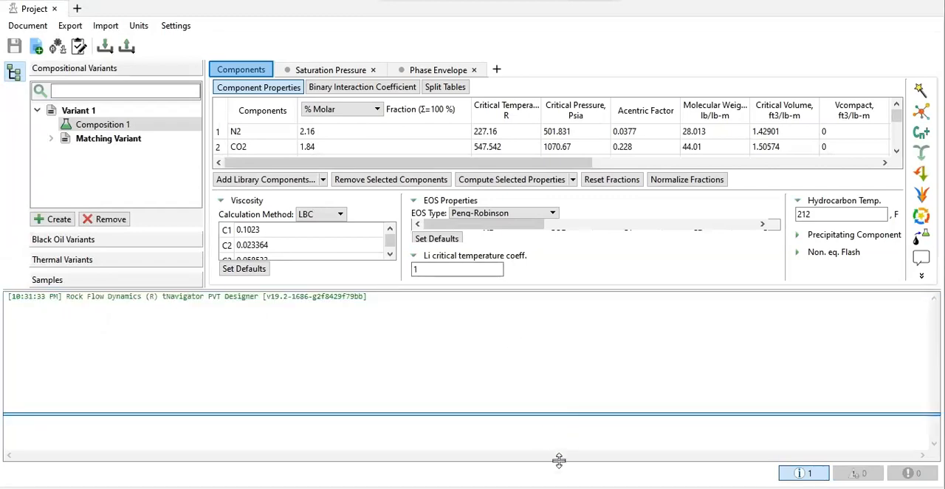
click(51, 138)
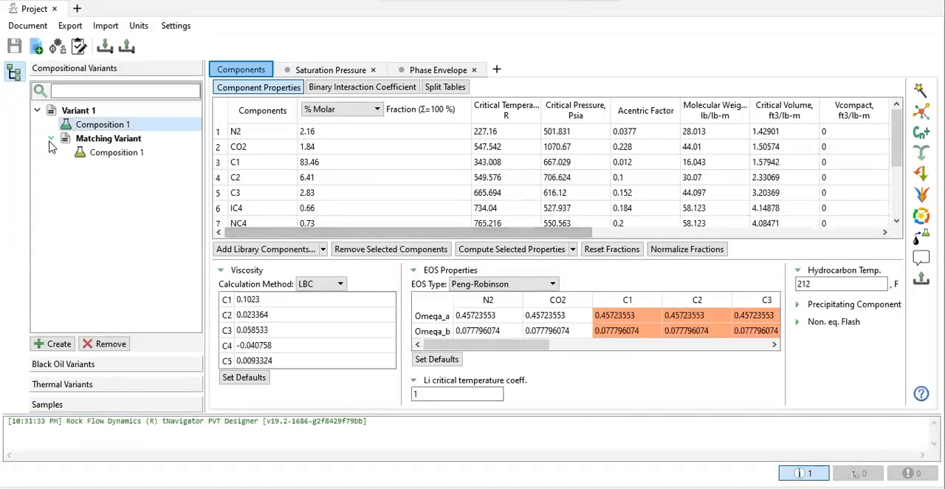
click(117, 152)
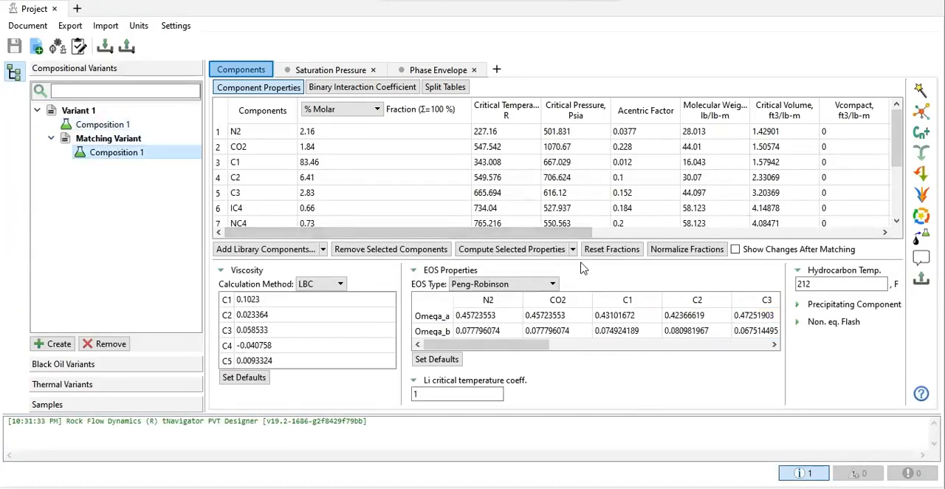
click(330, 70)
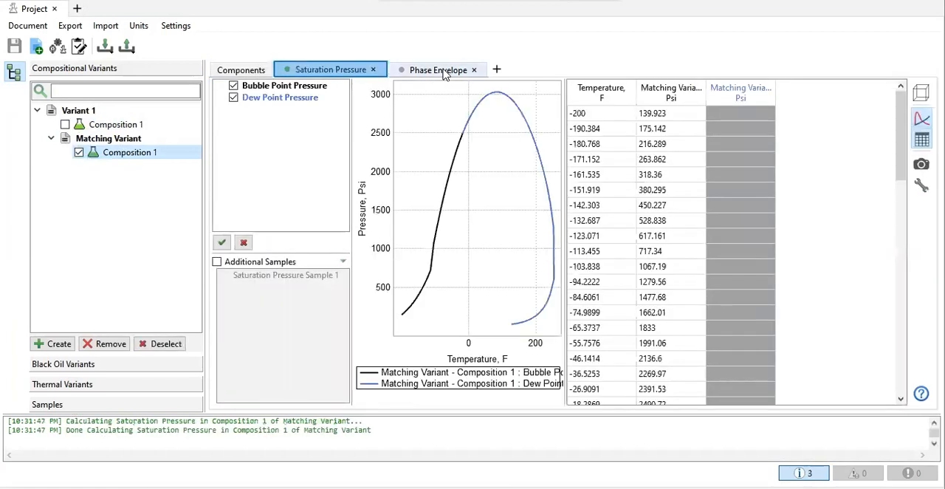
click(439, 70)
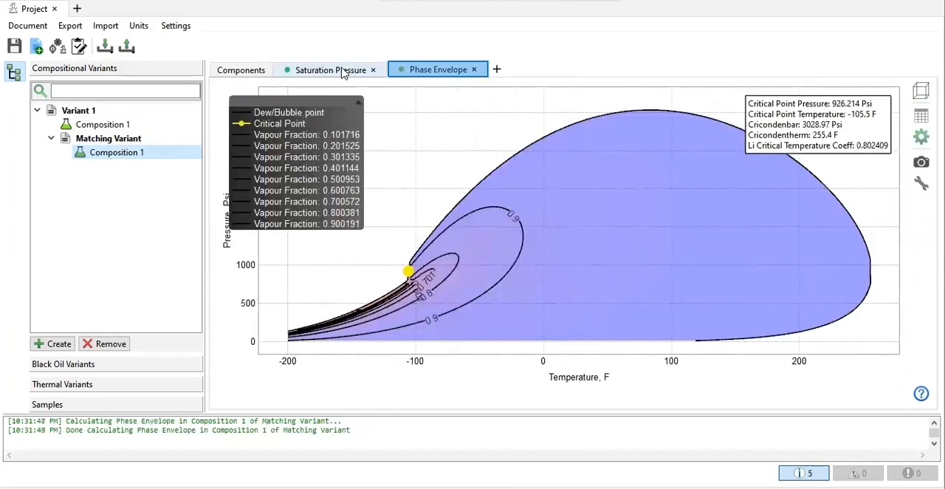
Step: Try to remove Matching Variant from the compositional variants, confirming the removal
click(125, 144)
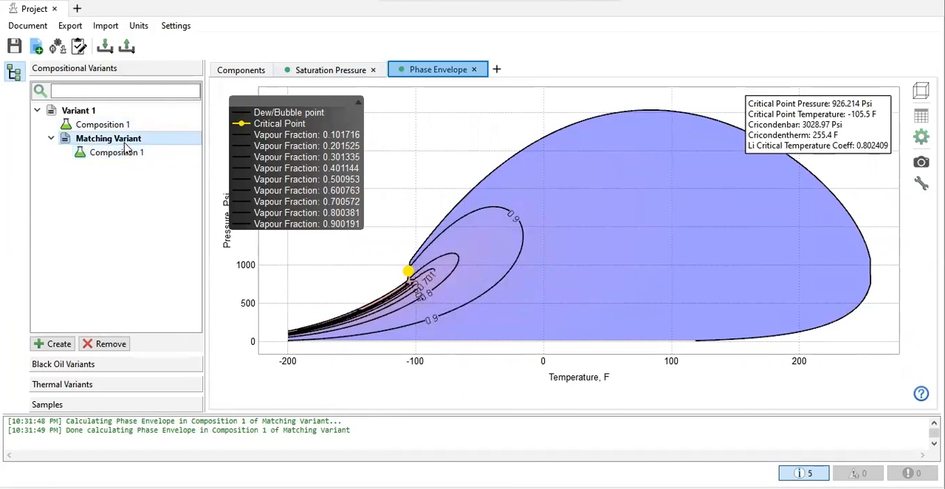
right_click(124, 146)
click(115, 153)
right_click(115, 154)
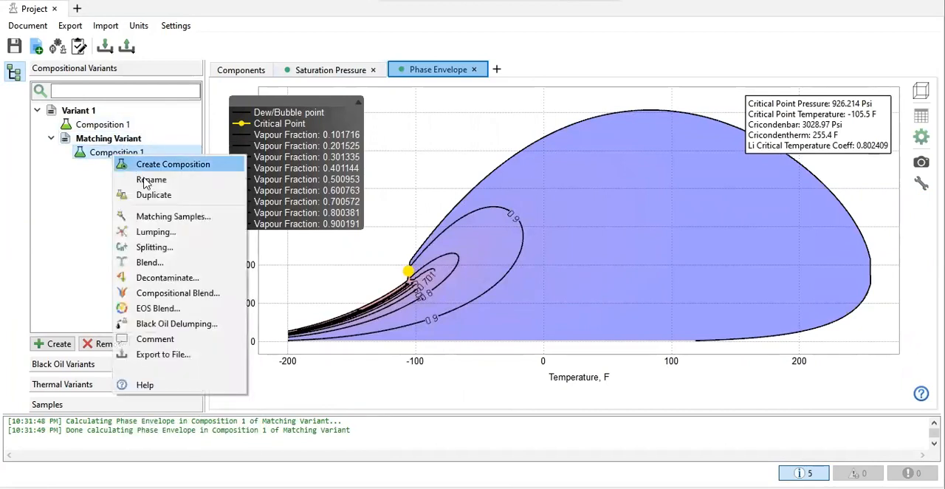
click(97, 141)
right_click(97, 140)
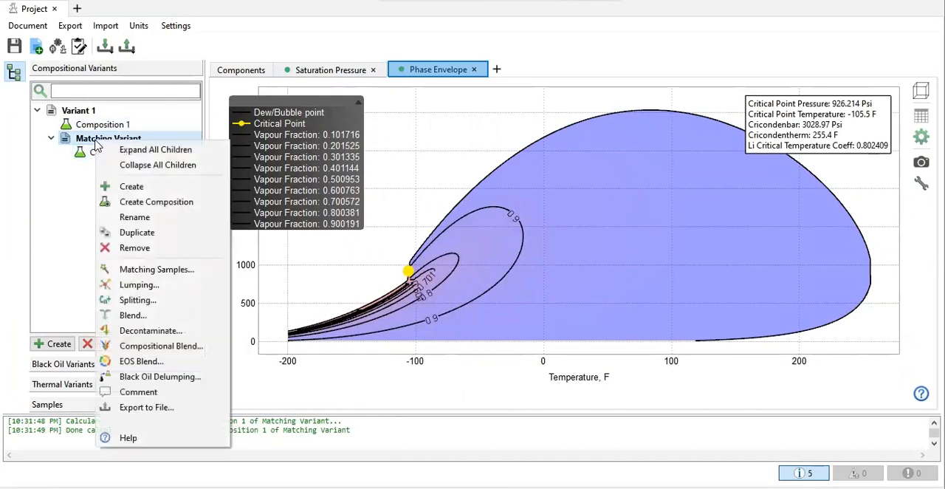
click(143, 249)
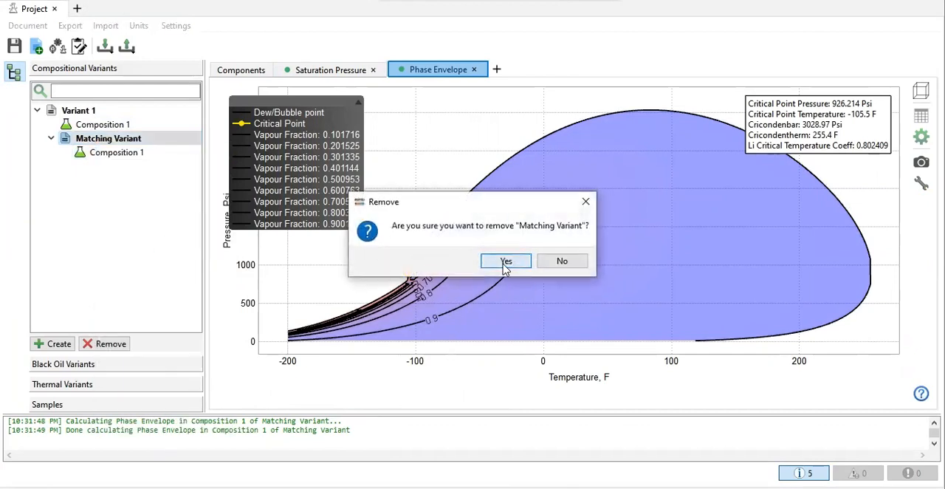
click(504, 261)
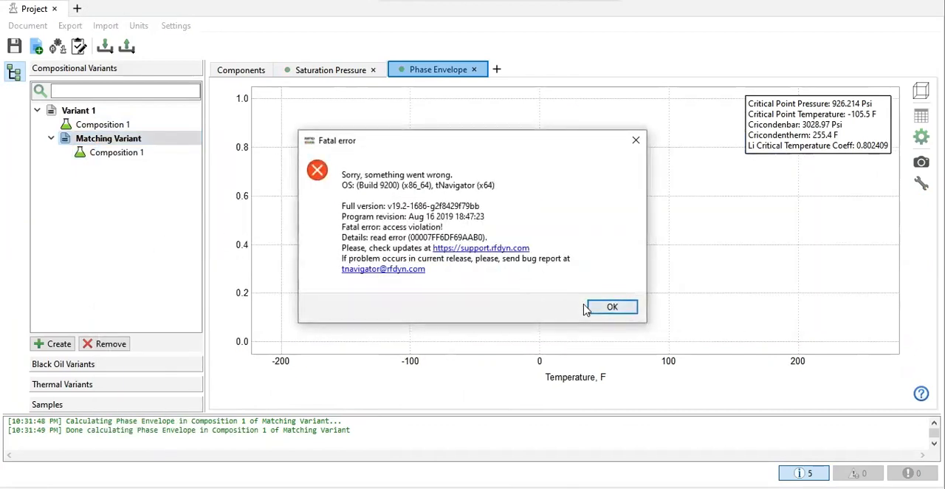
Step: Close the fatal error dialog and load Condensate.tnavproject into PVT Designer again
click(611, 307)
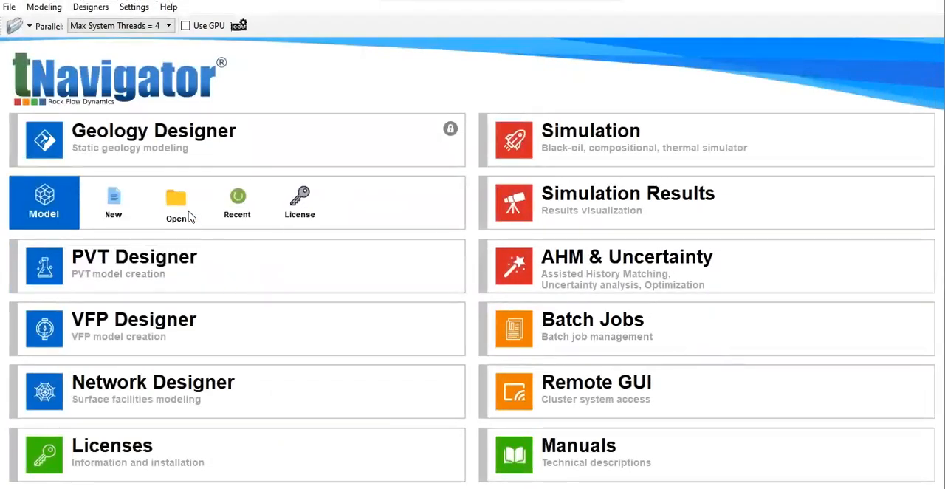
mouse_move(181, 264)
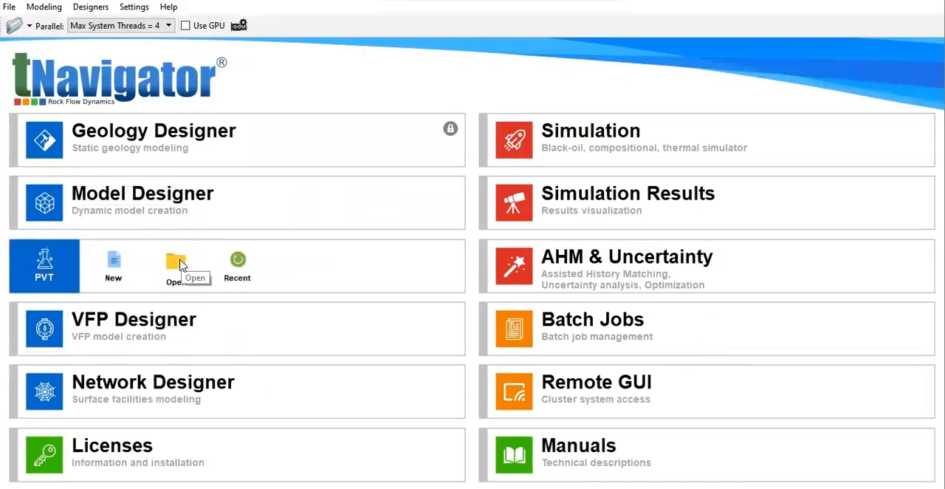
click(181, 264)
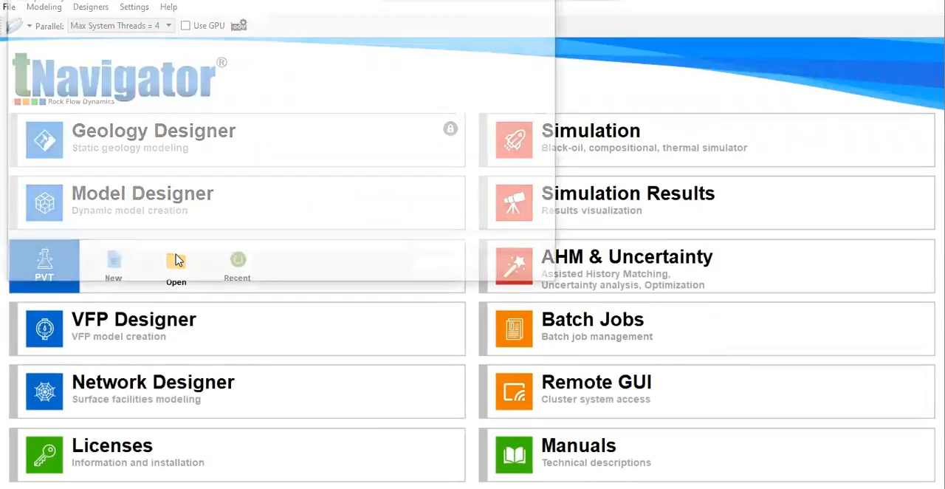
click(114, 102)
click(448, 267)
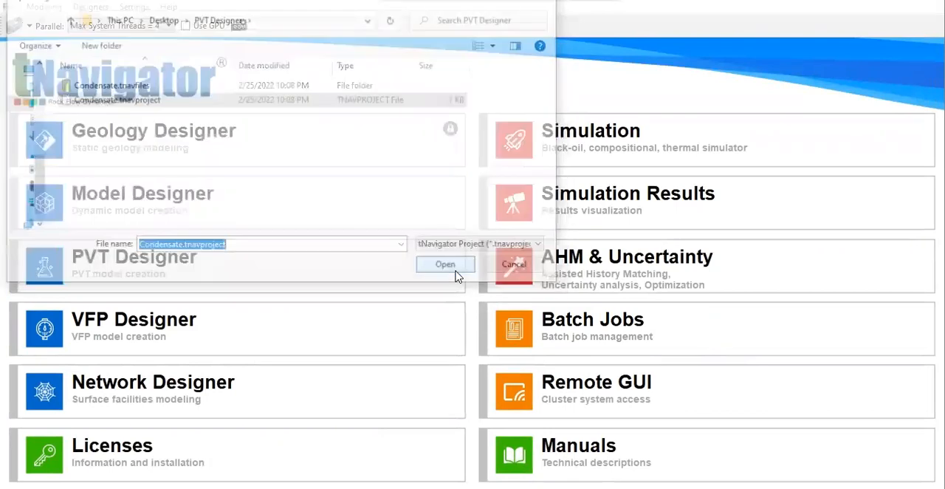
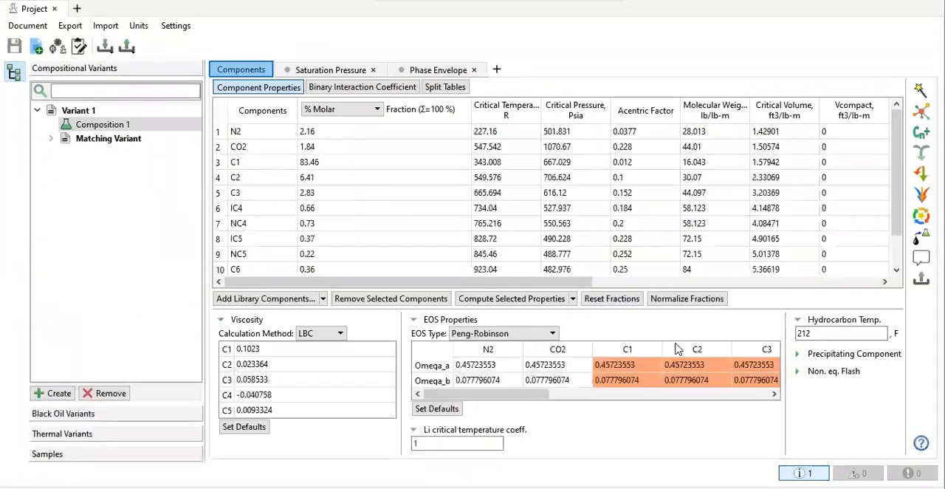
Step: Remove Matching Variant from the compositional variants and confirm the removal
click(83, 140)
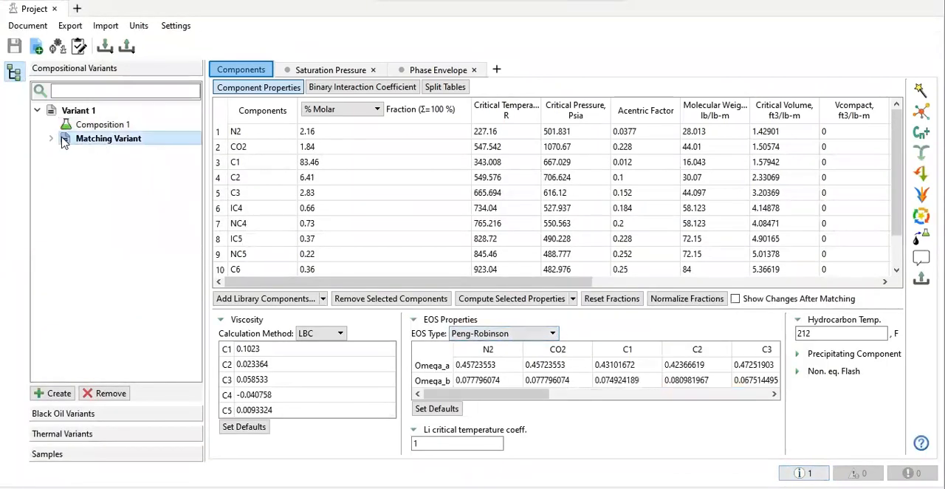
right_click(104, 144)
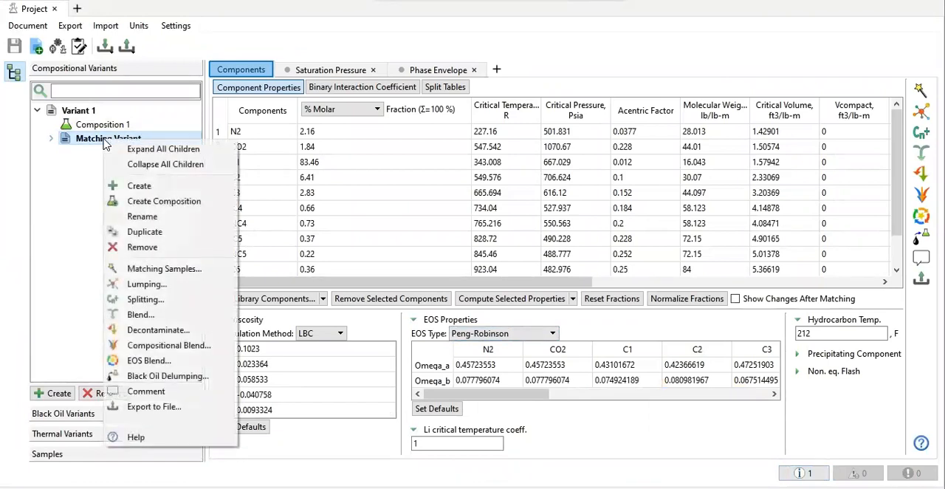
click(143, 249)
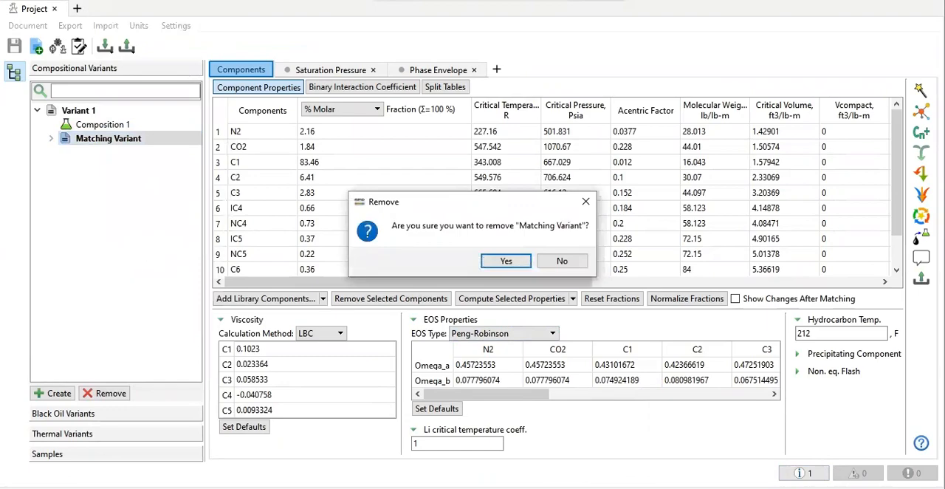
key(Return)
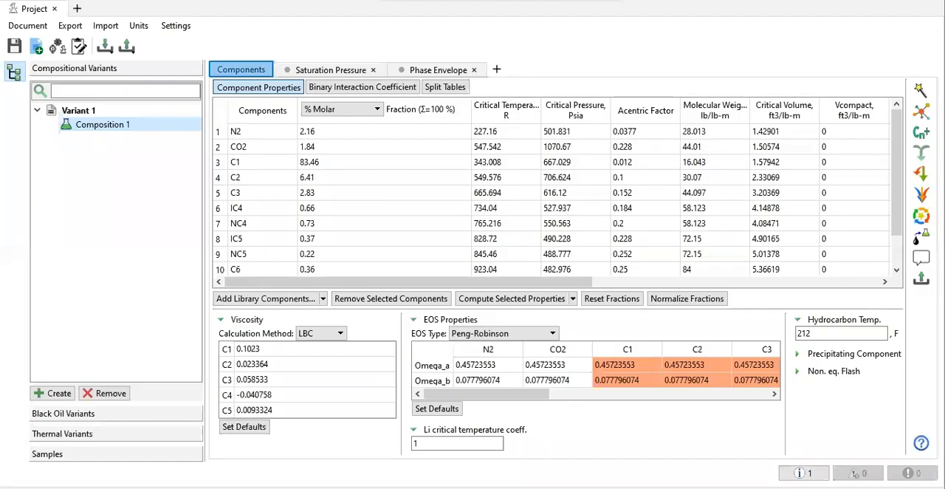
Step: Review the Gas Z Factor (EOS) and Relative Volume measurements of CCE Sample 1, widening the data table to show all its columns
click(87, 453)
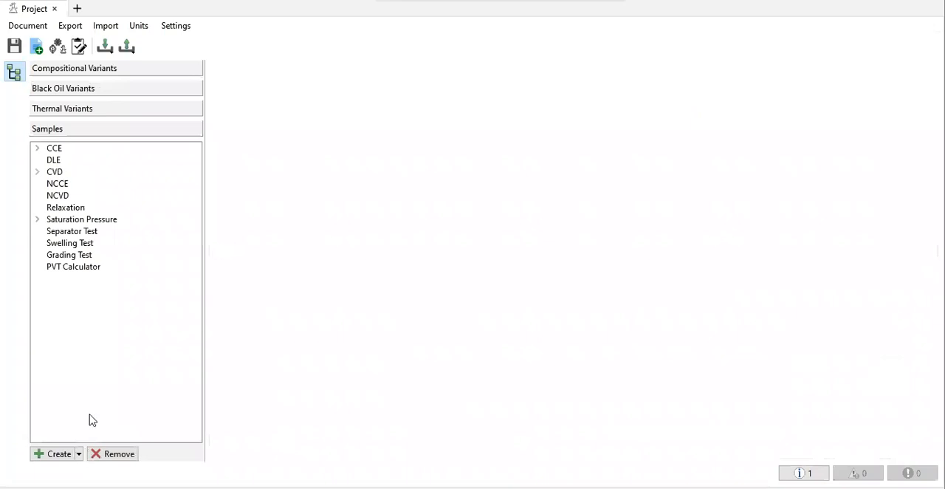
click(37, 148)
click(76, 160)
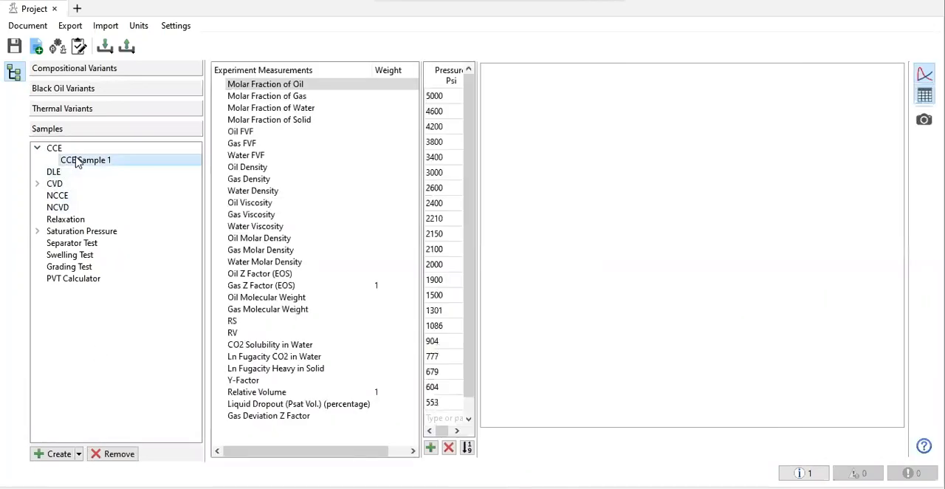
click(246, 322)
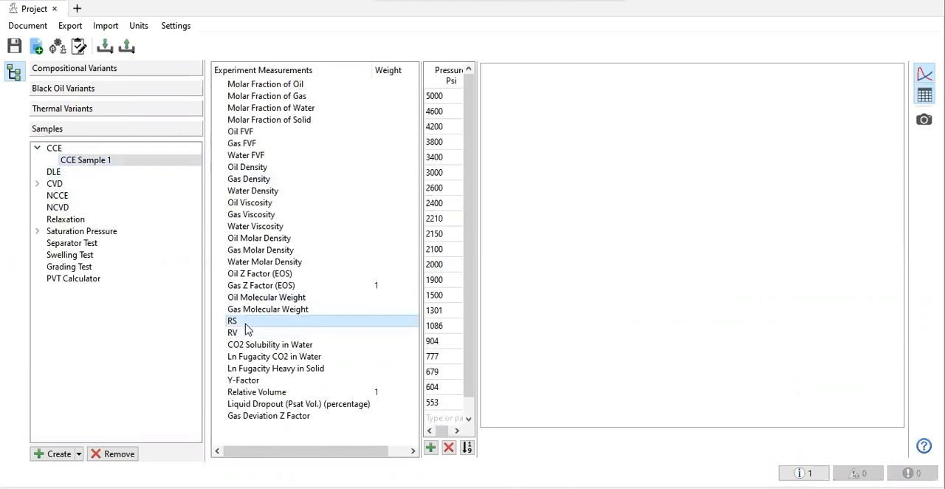
click(248, 286)
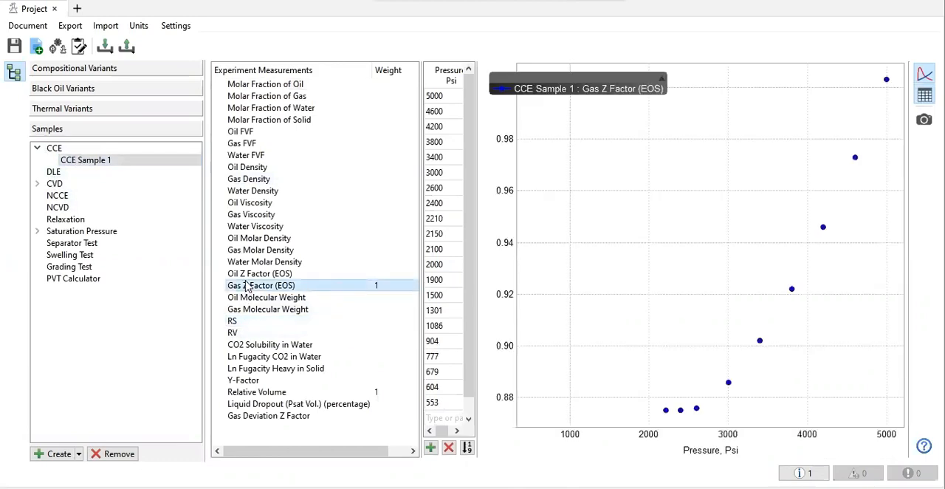
click(475, 212)
drag(476, 213, 570, 209)
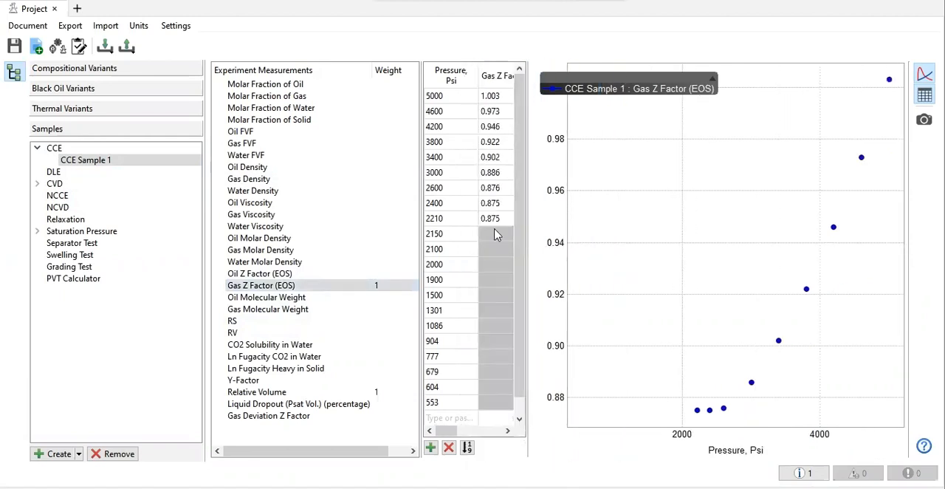
drag(529, 222, 633, 221)
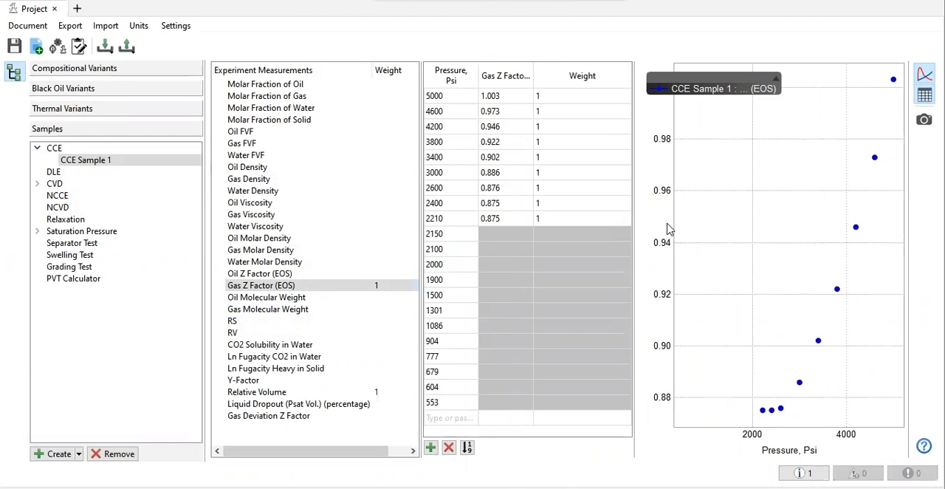
click(258, 394)
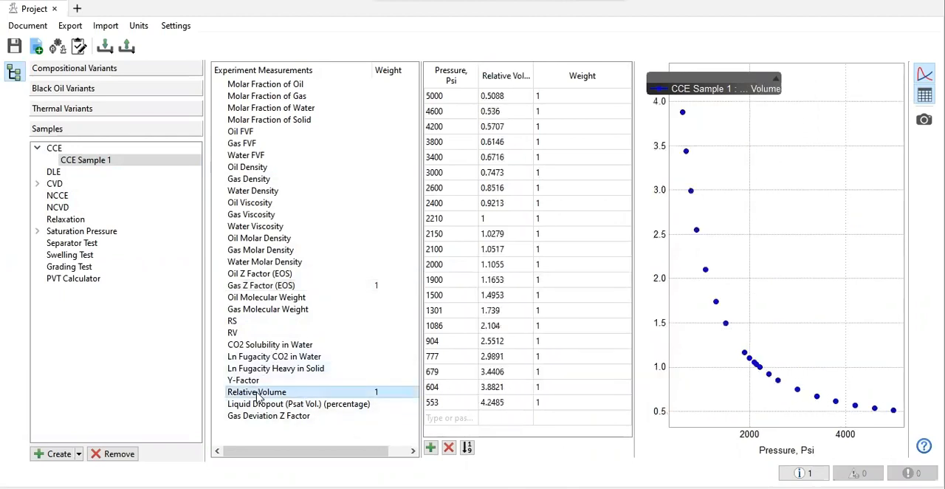
Step: Examine the liquid dropout measurements of CVD Sample 1
click(37, 184)
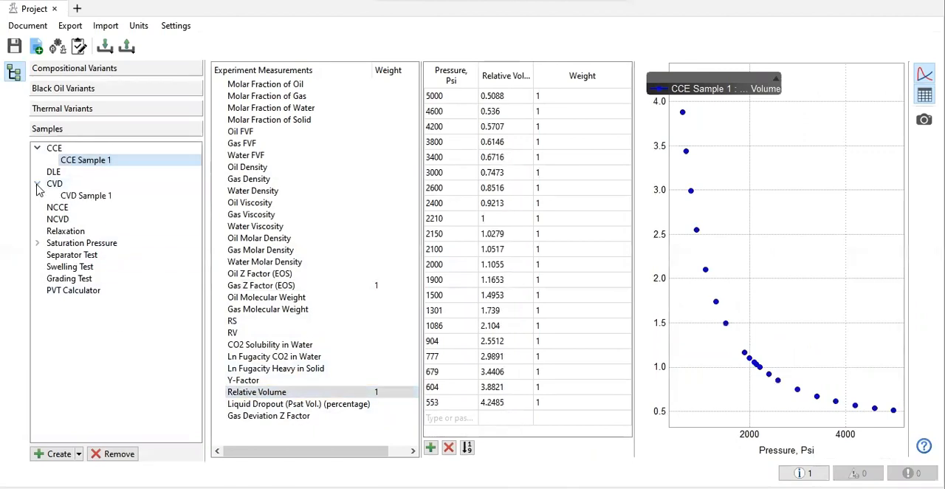
click(86, 196)
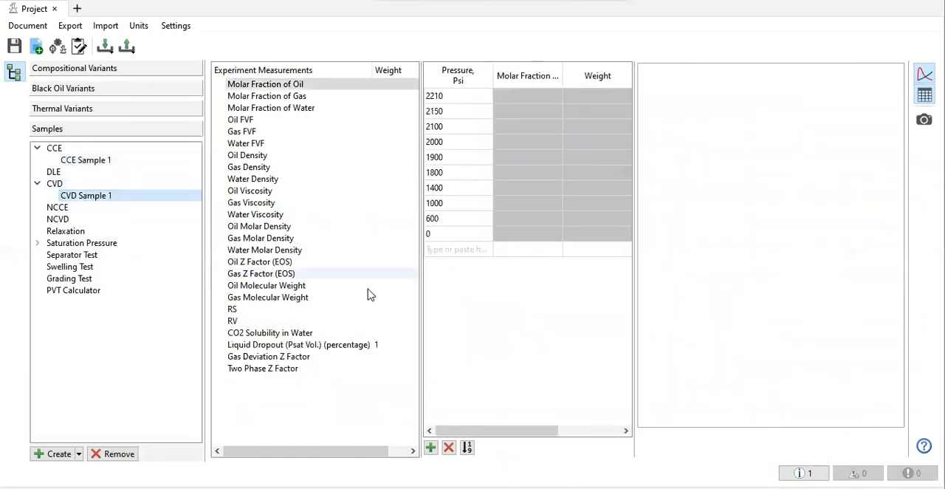
click(284, 333)
click(284, 344)
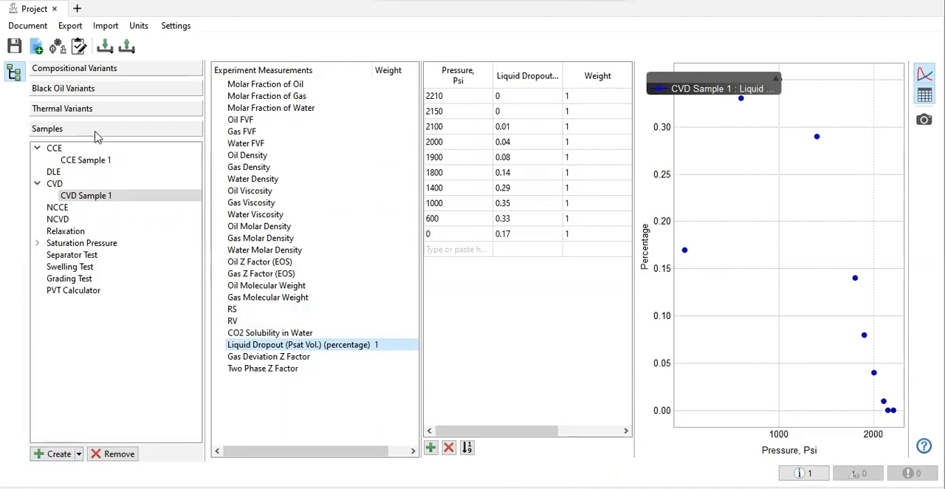
Step: Overlay Saturation Pressure Sample 1 on Composition 1's saturation pressure plot, and view its phase envelope
click(123, 77)
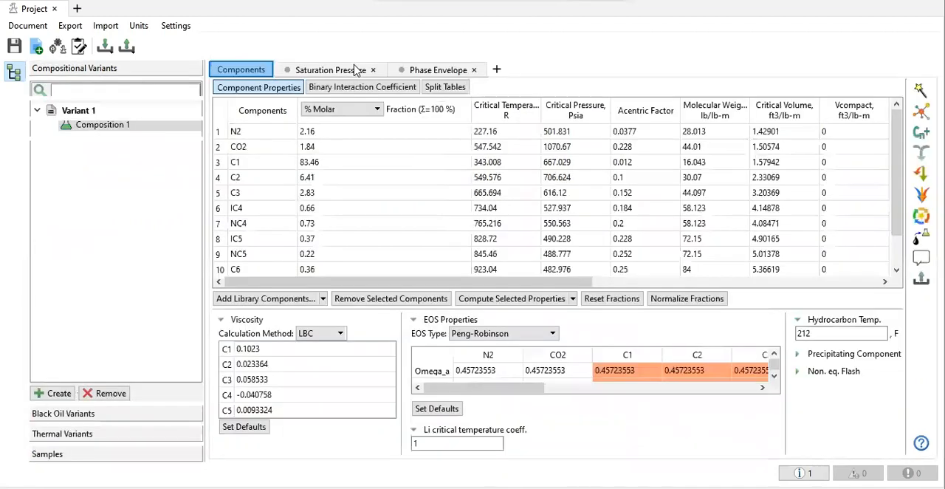
click(330, 70)
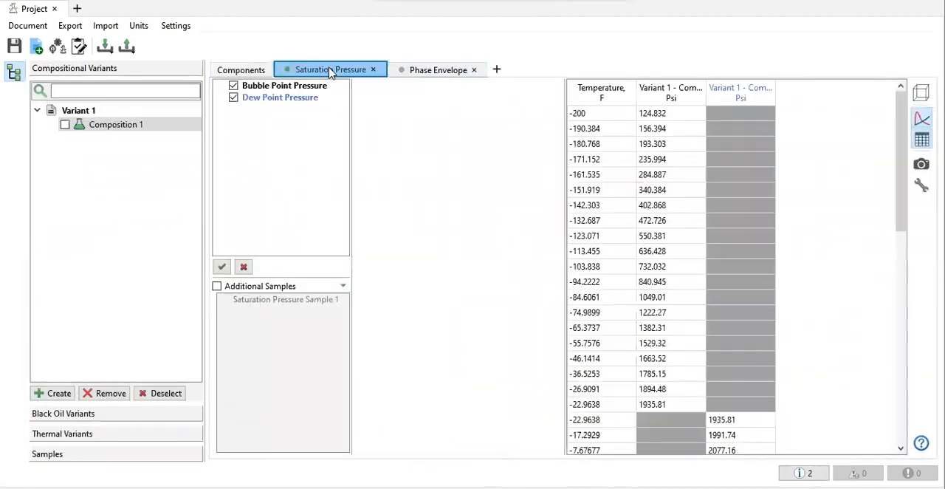
click(230, 286)
click(254, 303)
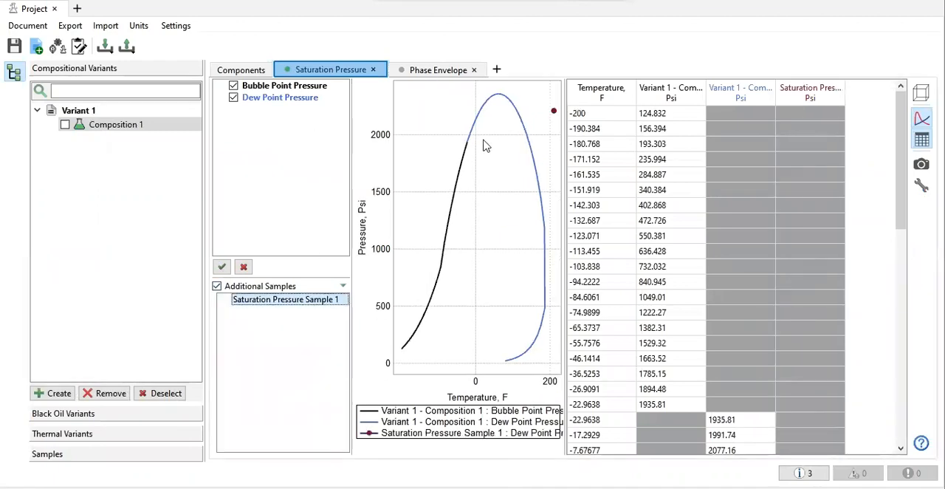
click(446, 70)
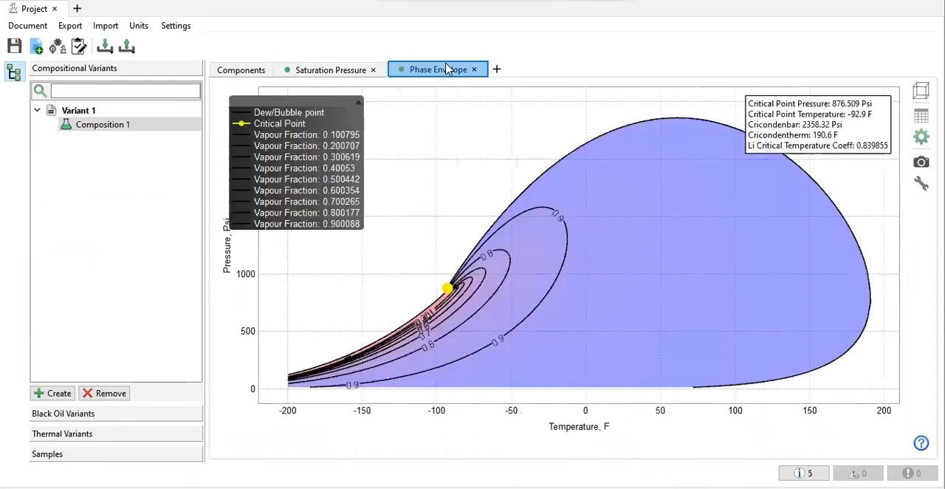
click(496, 68)
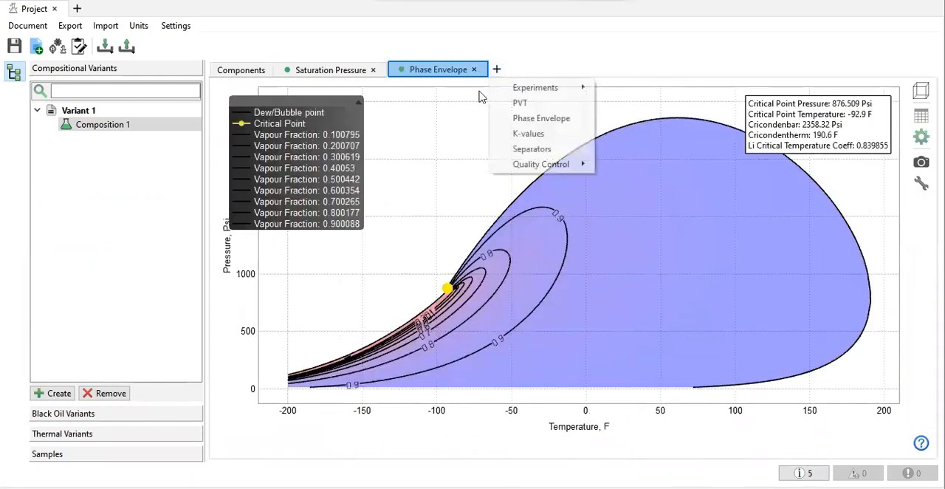
mouse_move(510, 88)
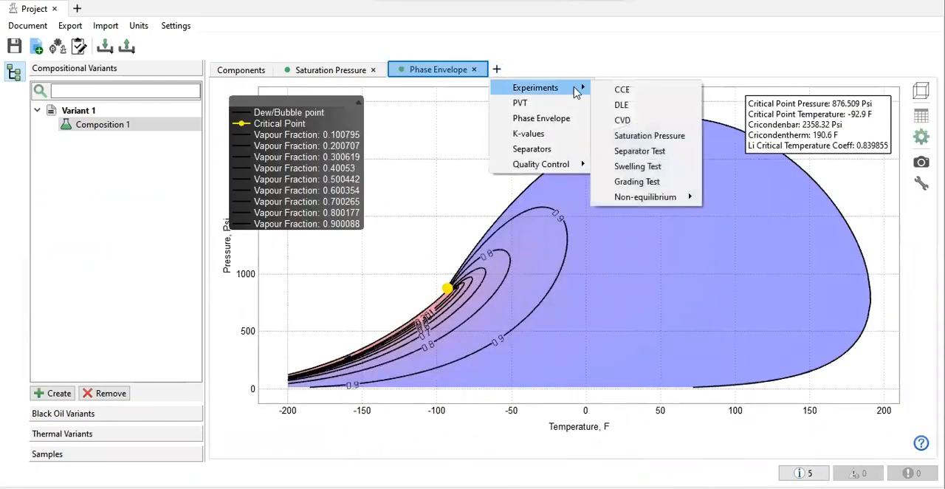
click(623, 89)
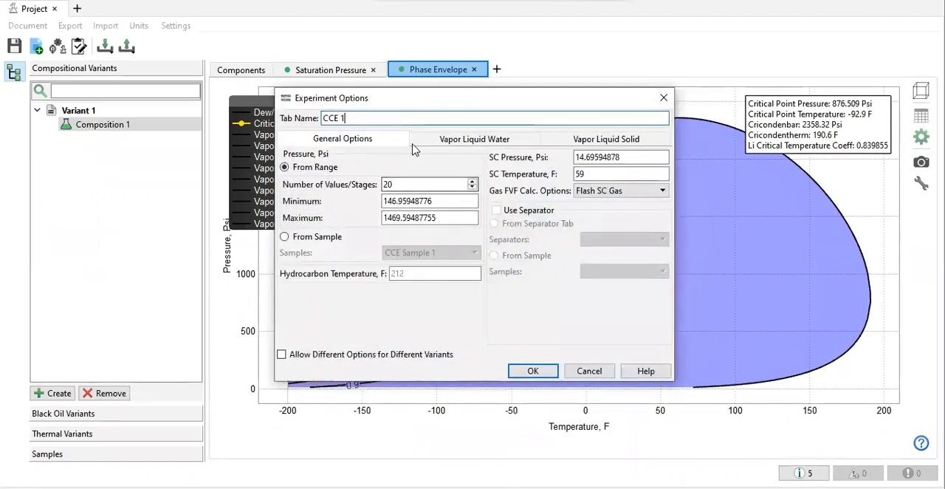
click(328, 239)
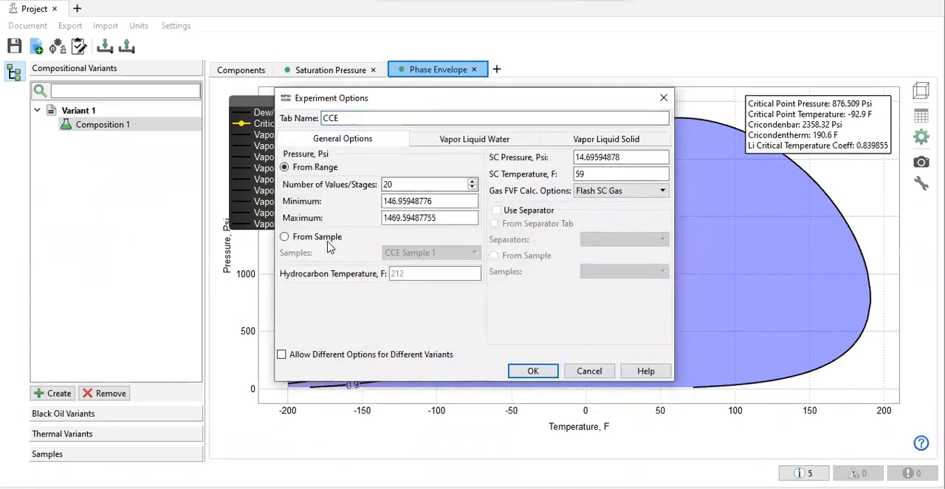
click(589, 370)
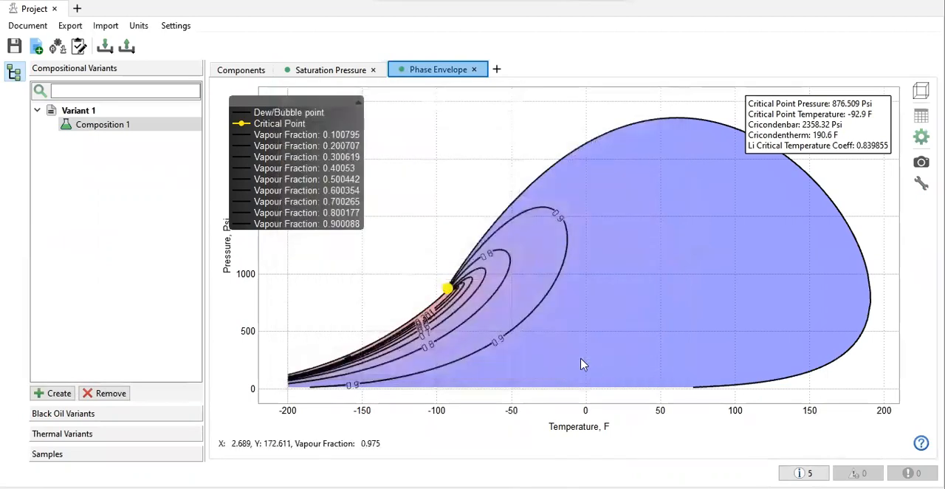
Step: Set the hydrocarbon temperature to 209 F and add a CCE experiment that takes its pressures from CCE Sample 1
click(241, 74)
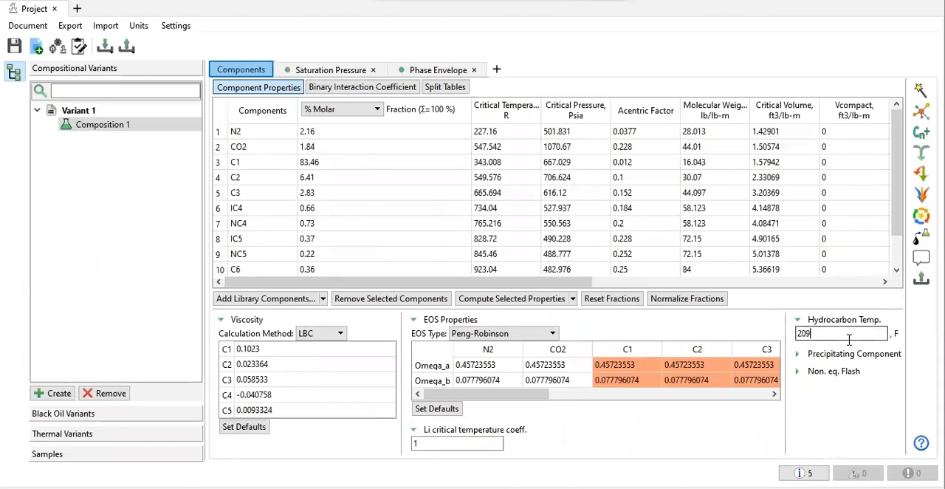
click(496, 69)
mouse_move(520, 87)
click(622, 89)
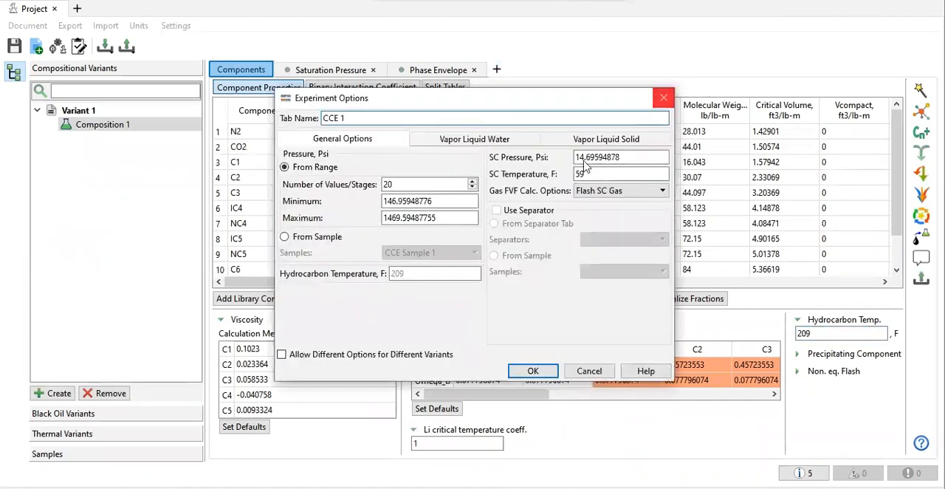
click(334, 236)
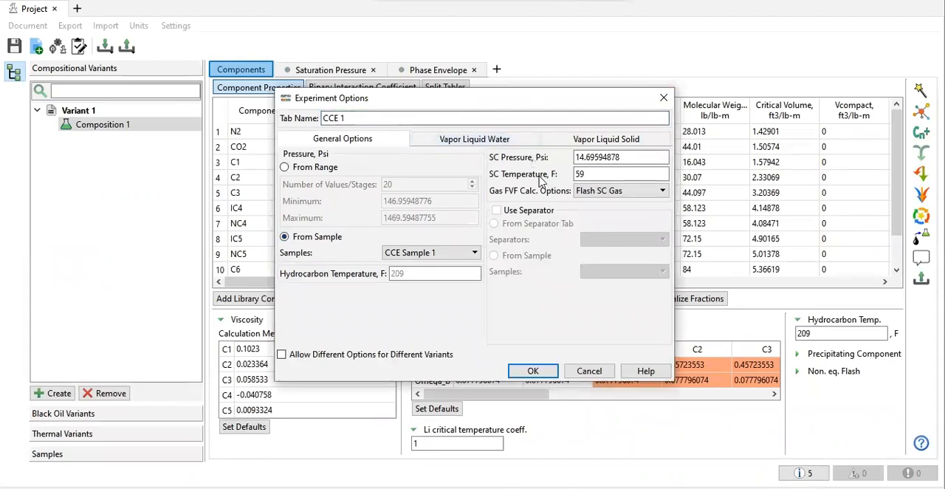
click(533, 372)
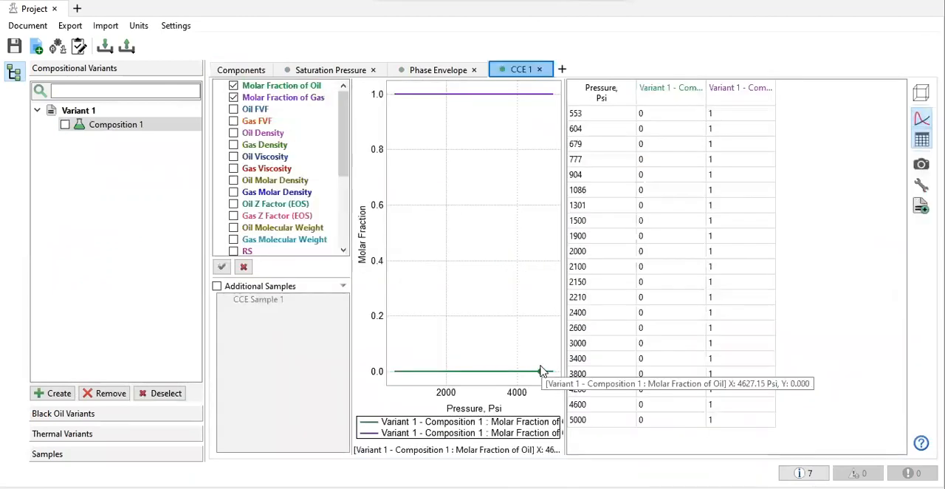
Step: Plot Relative Volume instead of the oil and gas molar fractions in the CCE experiment, and overlay the CCE Sample 1 data
click(234, 97)
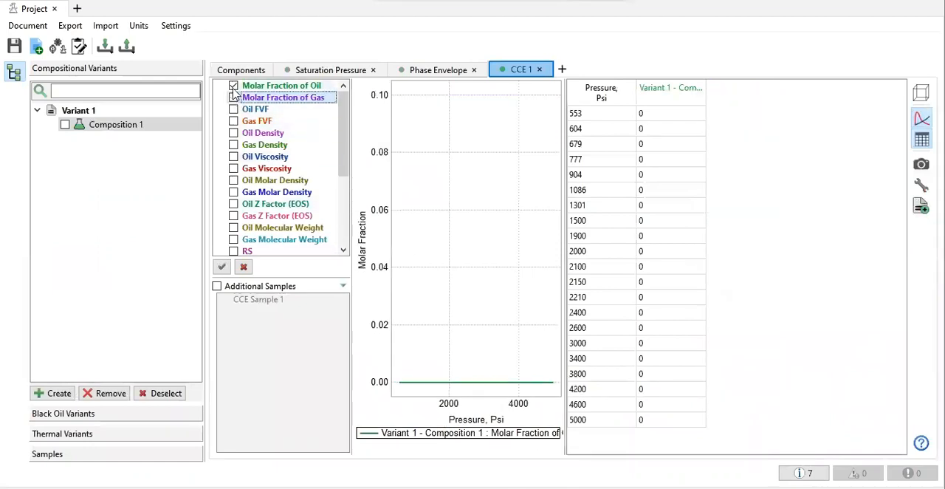
click(233, 85)
scroll(310, 222, down, 4)
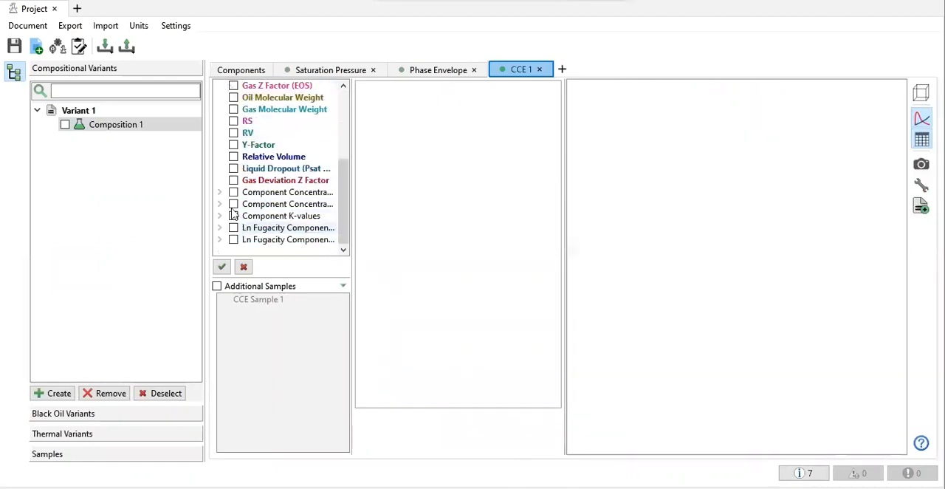
click(234, 157)
click(223, 289)
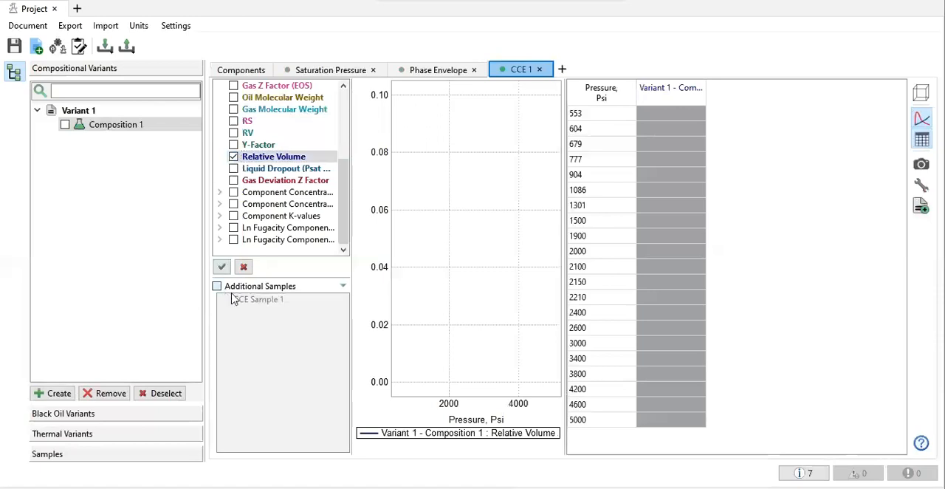
click(249, 301)
scroll(257, 199, up, 2)
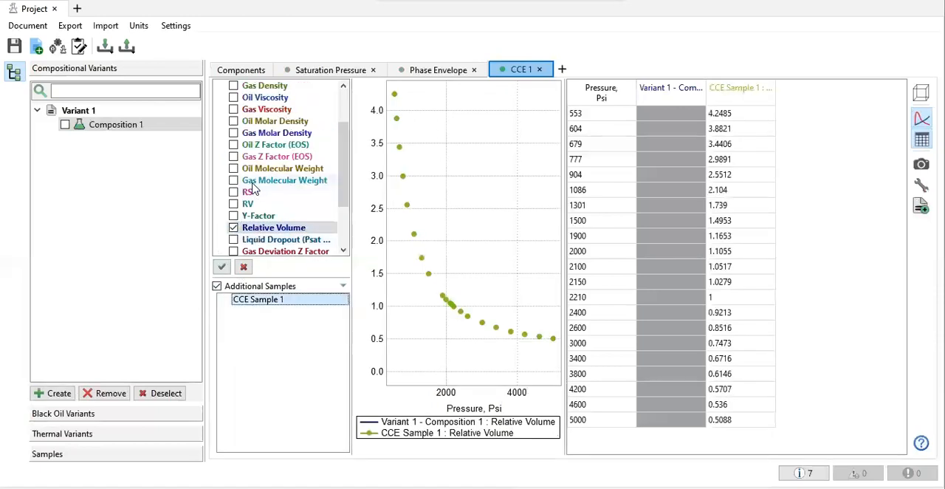
Step: Add Gas Z Factor (EOS) to the CCE plot and toggle the Relative Volume curve off and on to check it
click(233, 156)
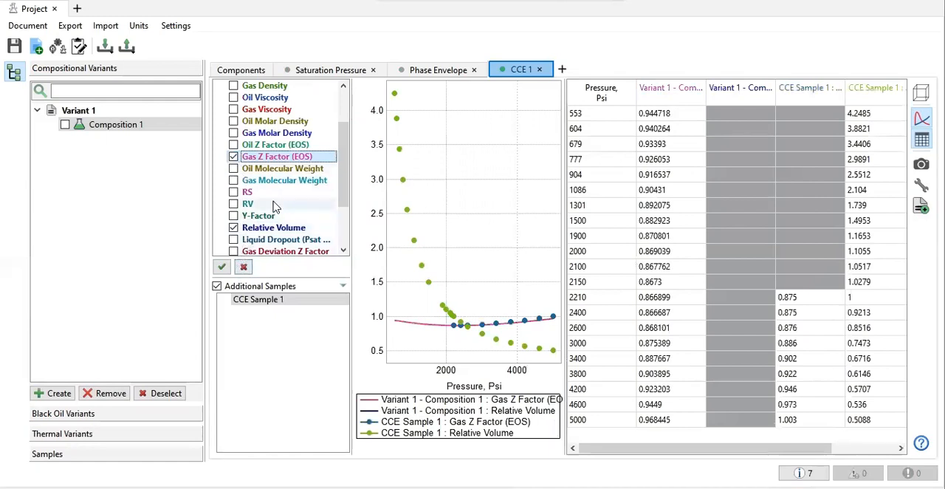
scroll(274, 208, up, 2)
scroll(274, 209, down, 4)
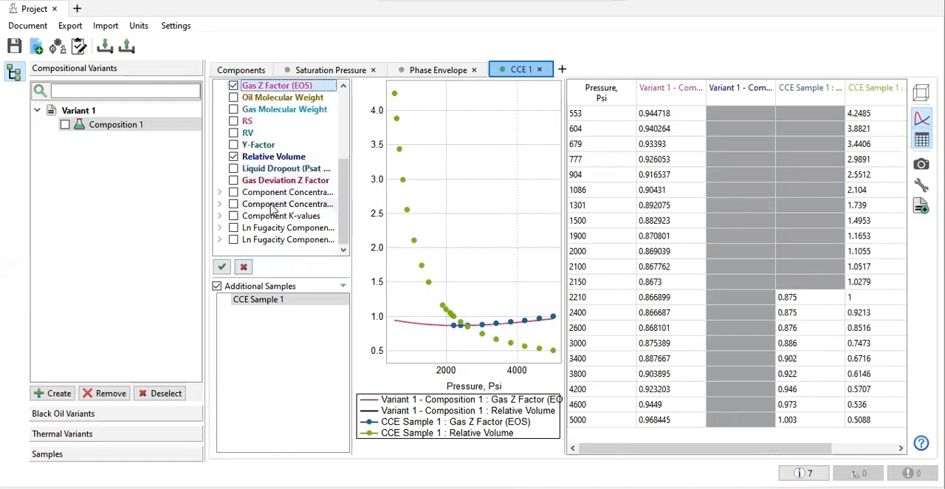
click(233, 156)
click(233, 157)
click(233, 157)
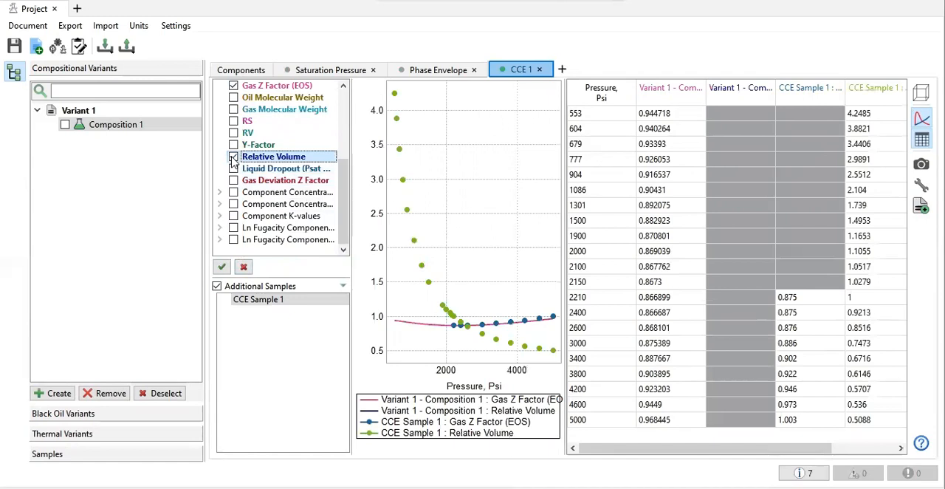
click(233, 156)
click(234, 156)
scroll(254, 168, up, 3)
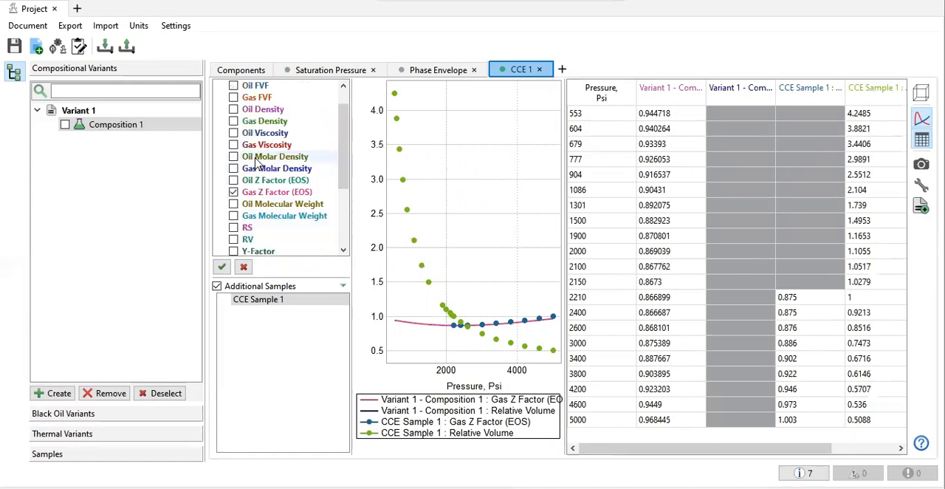
Step: Check the saturation pressure plot, and add a CVD experiment named CVD for Composition 1 with pressures from CVD Sample 1
scroll(256, 164, up, 1)
click(322, 72)
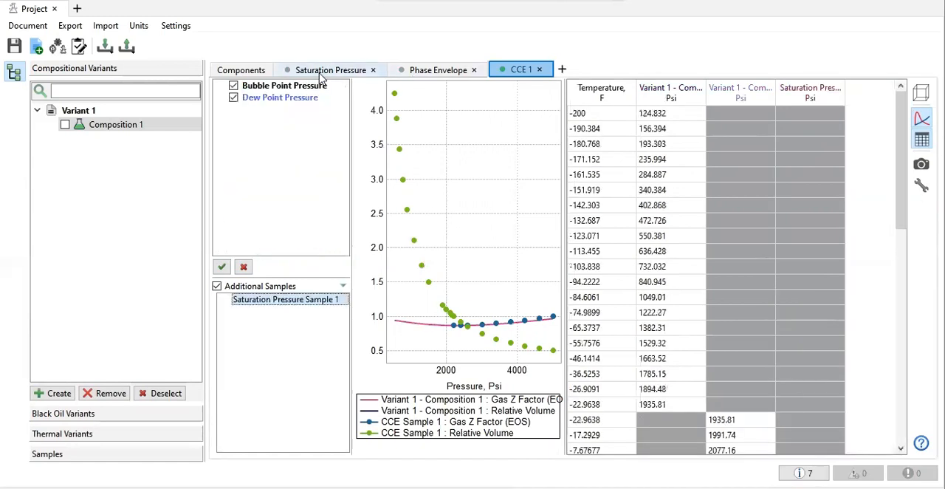
click(524, 70)
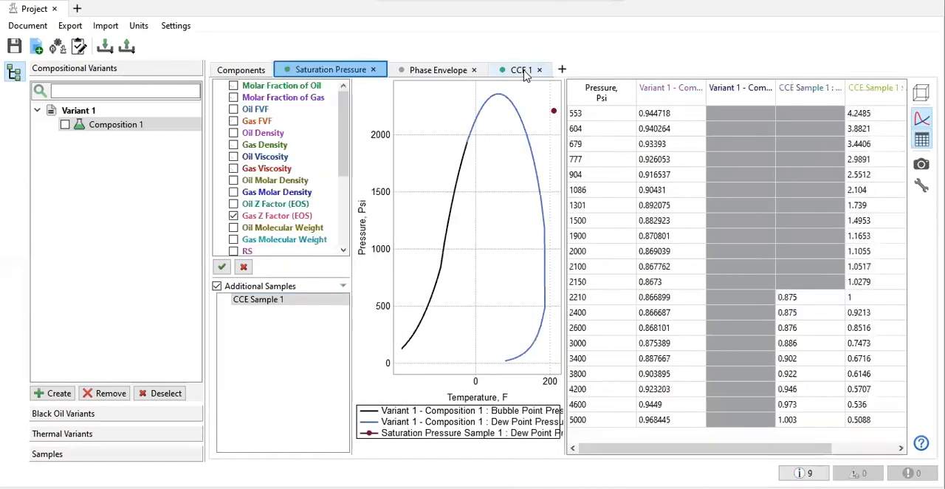
click(560, 69)
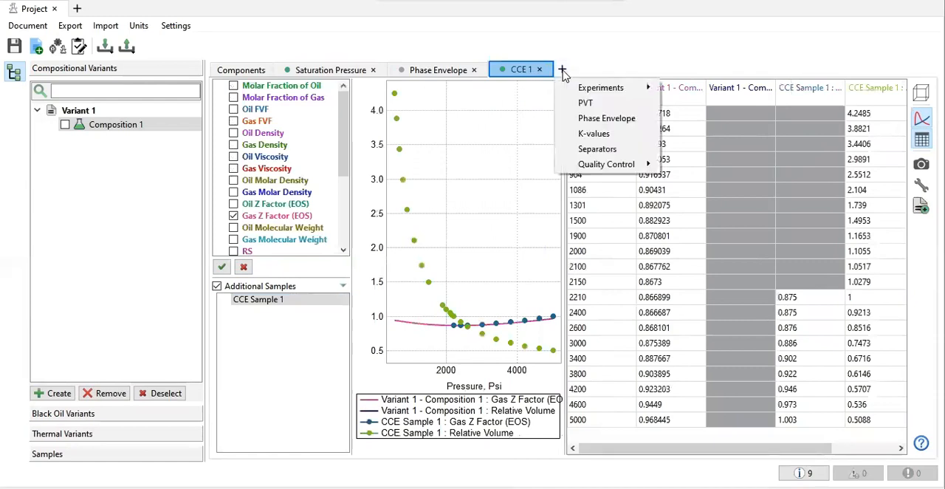
click(67, 129)
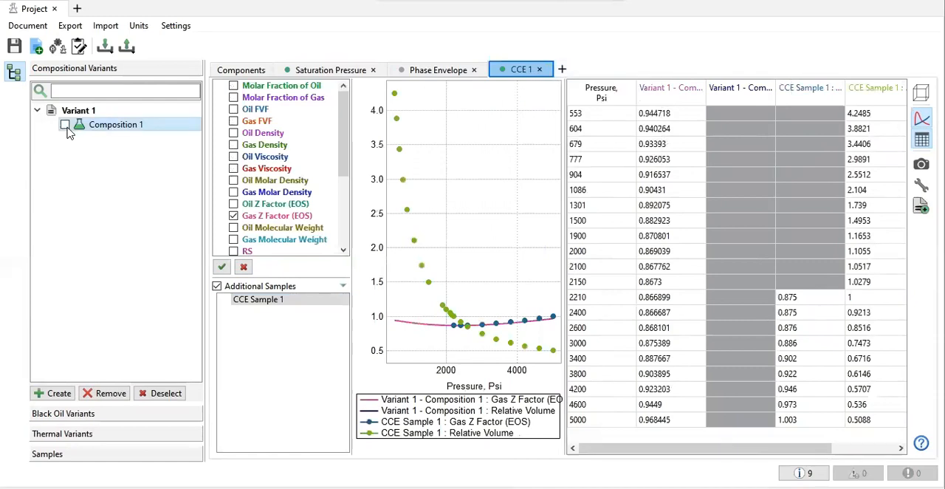
click(562, 69)
mouse_move(629, 92)
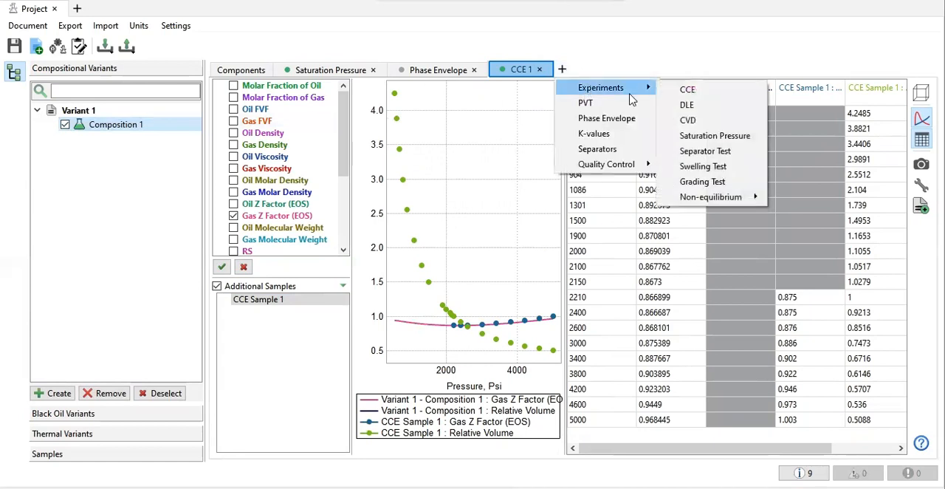
click(701, 120)
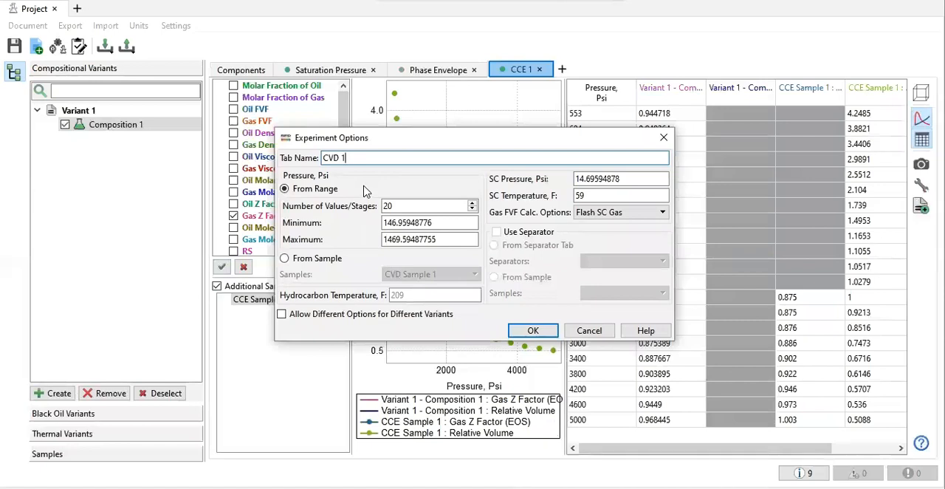
click(326, 260)
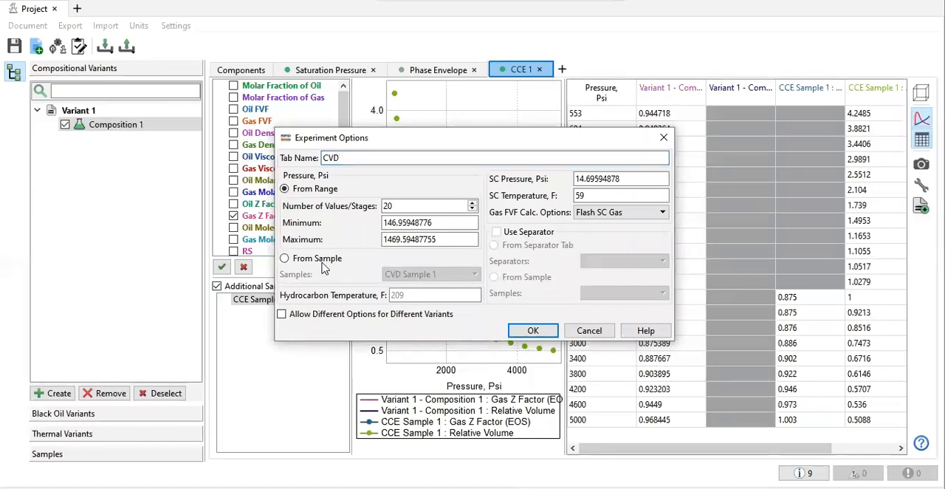
click(532, 332)
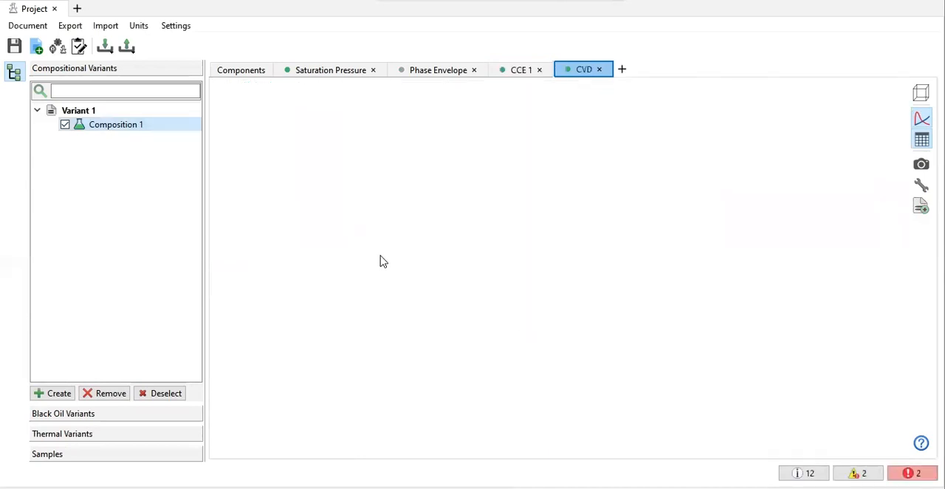
Step: Read the CVD calculation errors and check the bubble and dew point entries in Saturation Pressure Sample 1
click(912, 472)
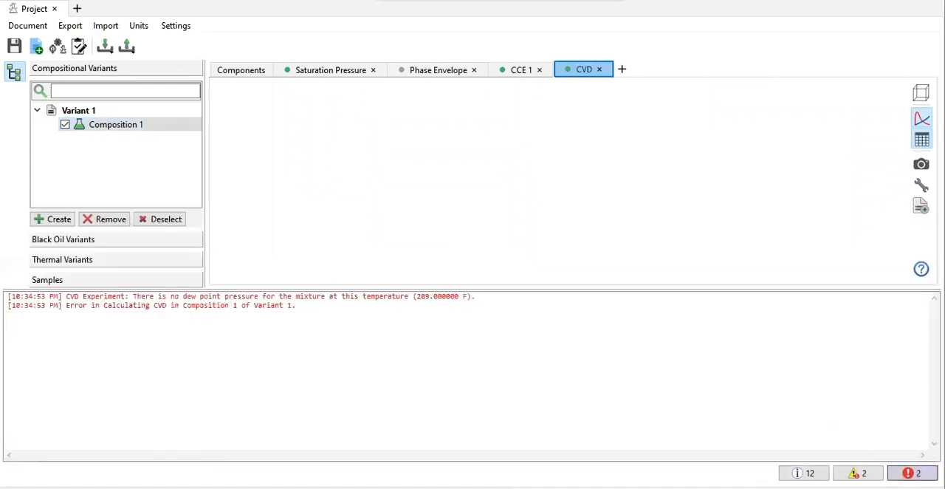
click(912, 472)
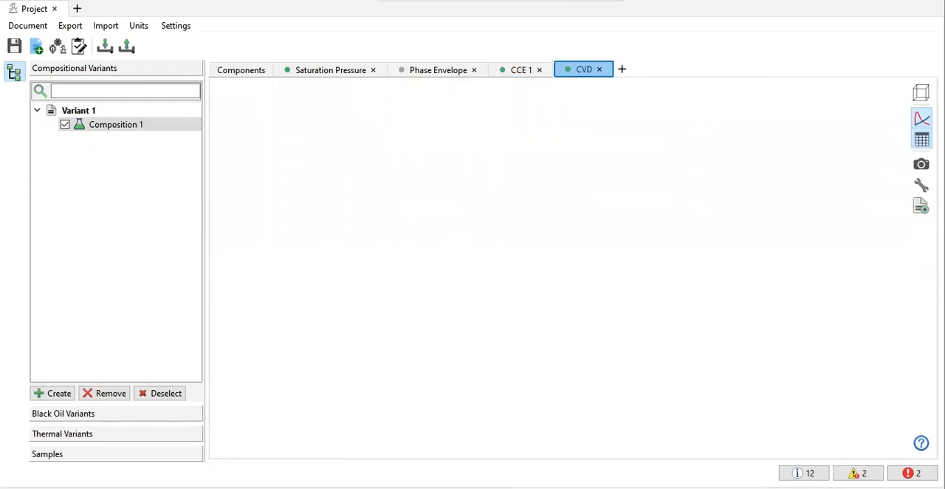
click(912, 472)
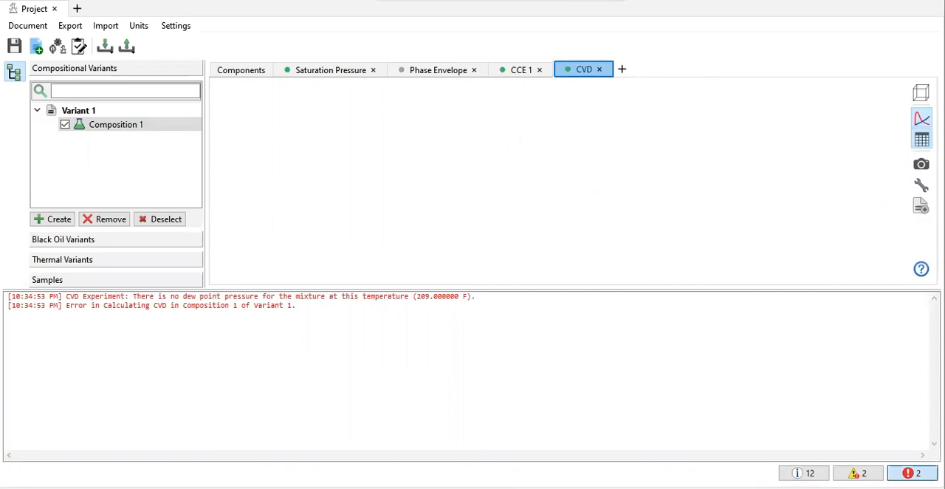
click(912, 472)
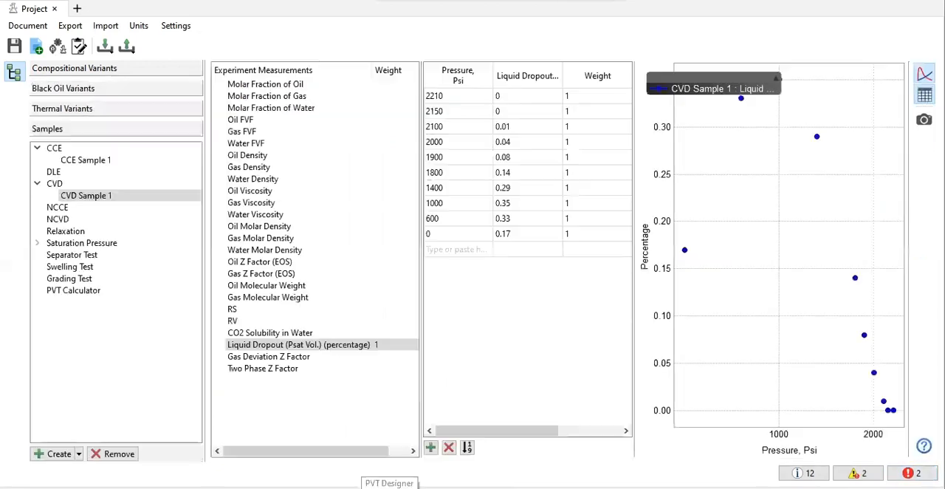
click(71, 255)
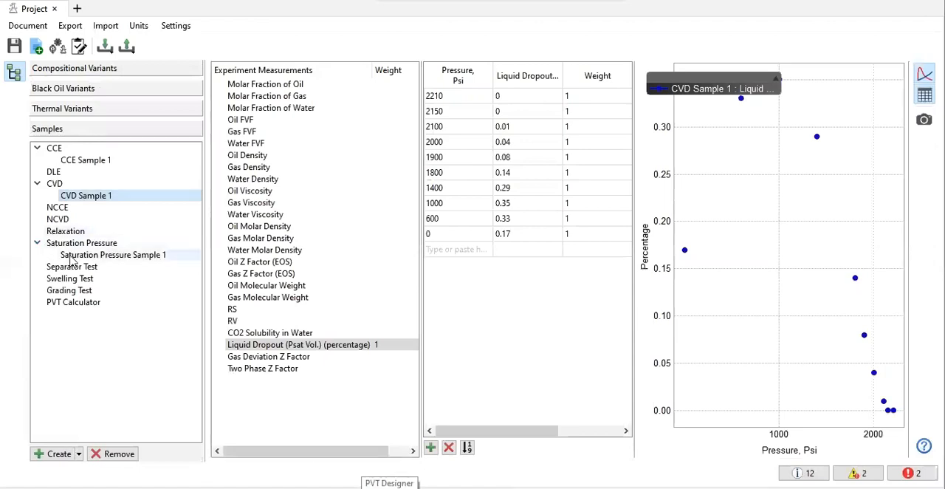
click(527, 96)
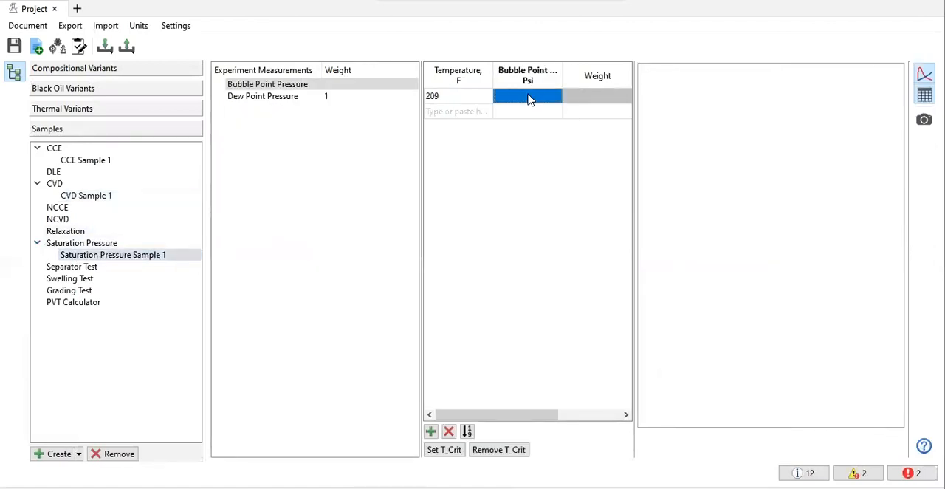
click(361, 102)
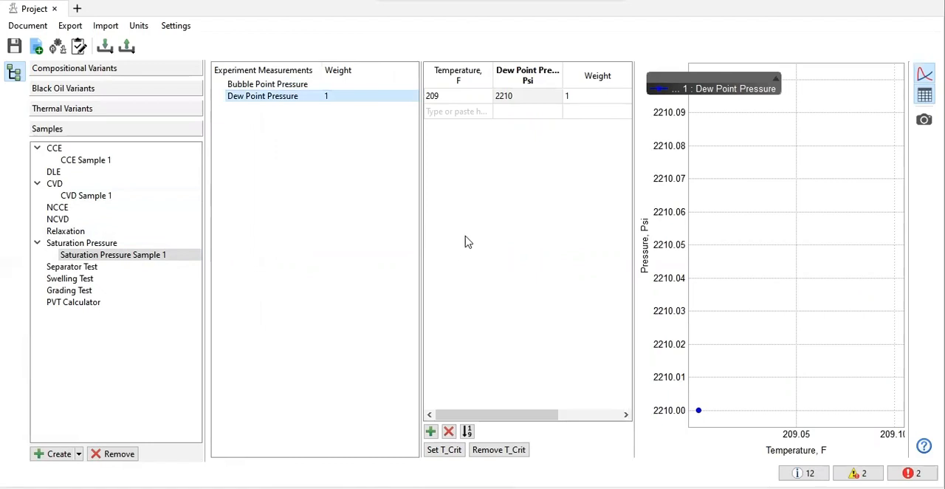
Step: Compare Composition 1's saturation pressure plot with its phase envelope, and return to the CVD experiment
click(153, 70)
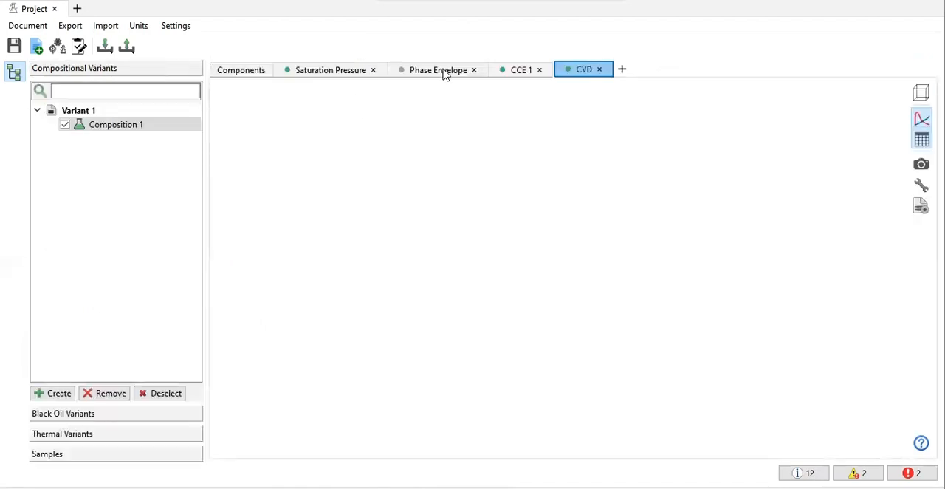
click(317, 69)
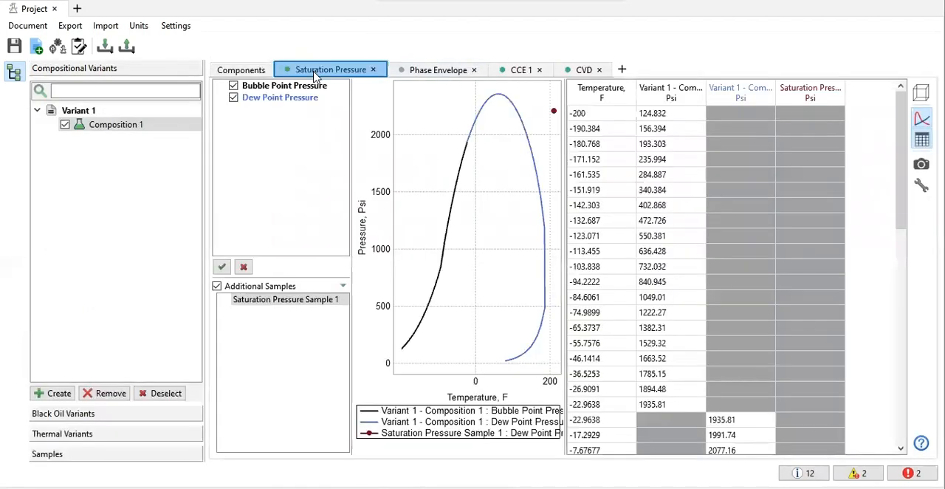
click(414, 73)
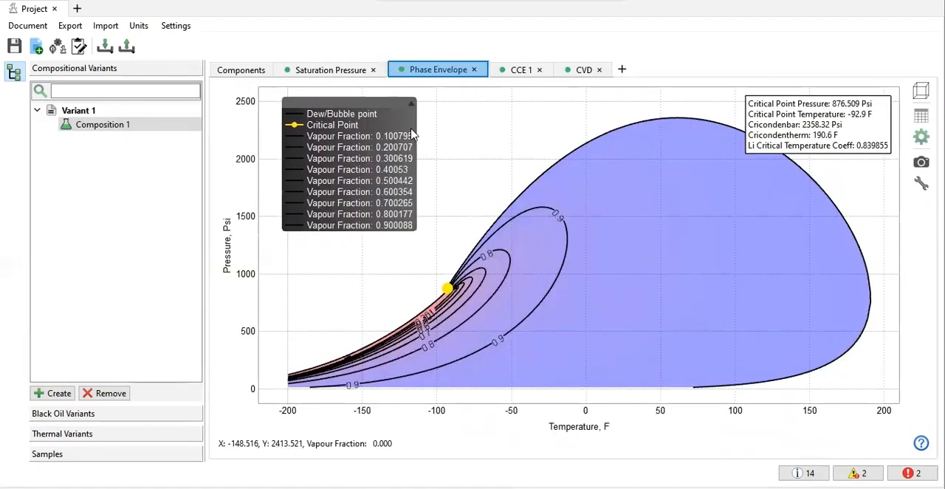
click(522, 68)
click(569, 70)
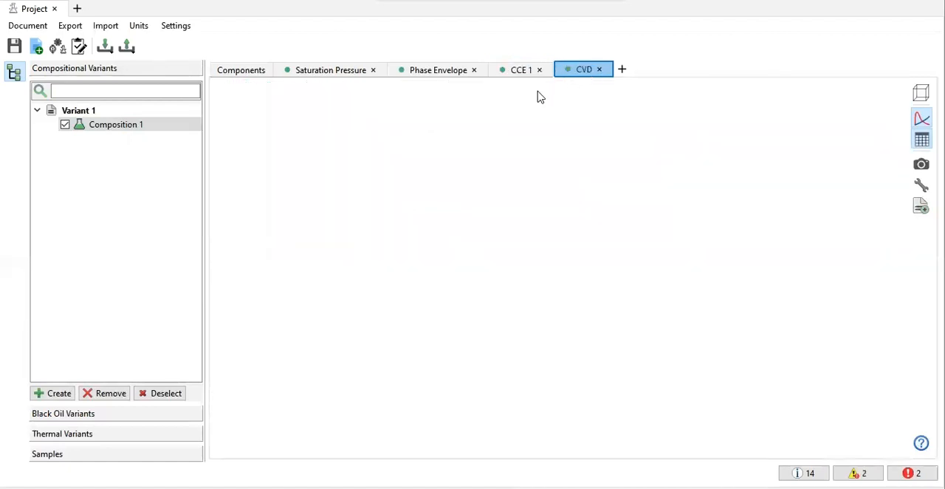
Step: Try adding a second CVD experiment named CVD that takes its pressures from CVD Sample 1
click(621, 69)
mouse_move(647, 90)
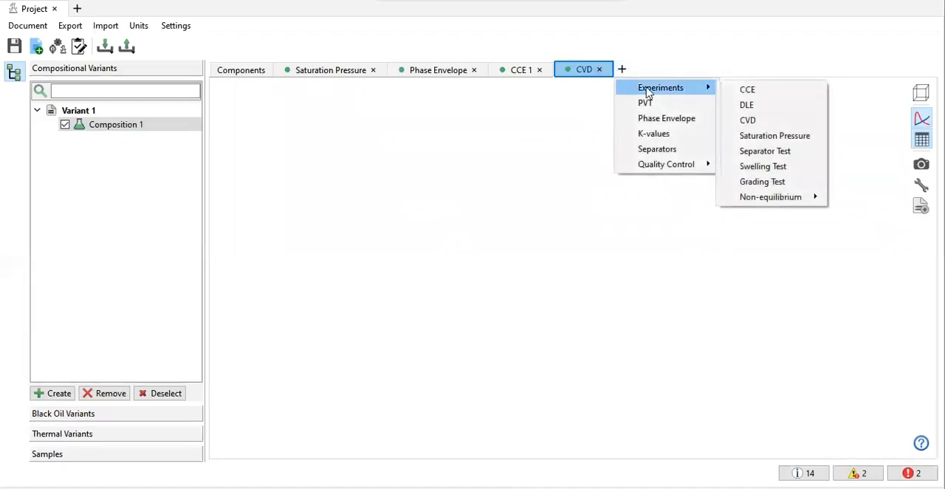
click(778, 131)
click(622, 69)
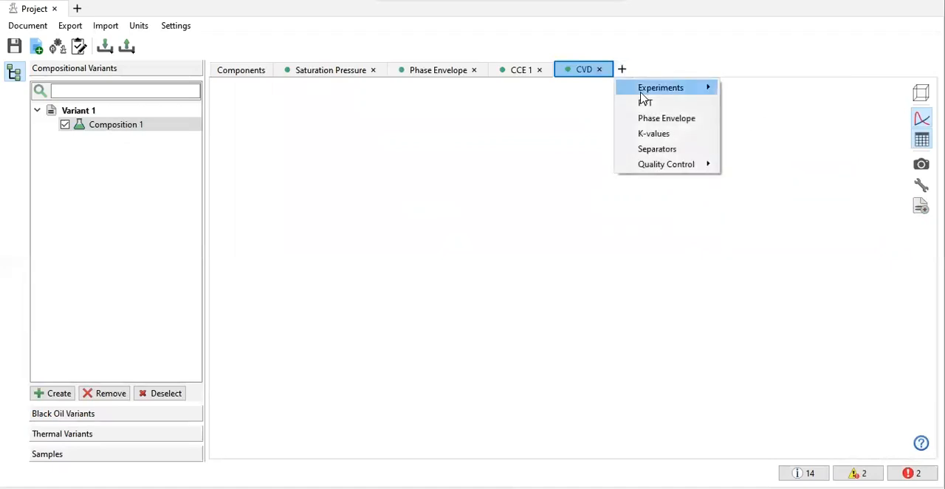
mouse_move(642, 90)
click(749, 123)
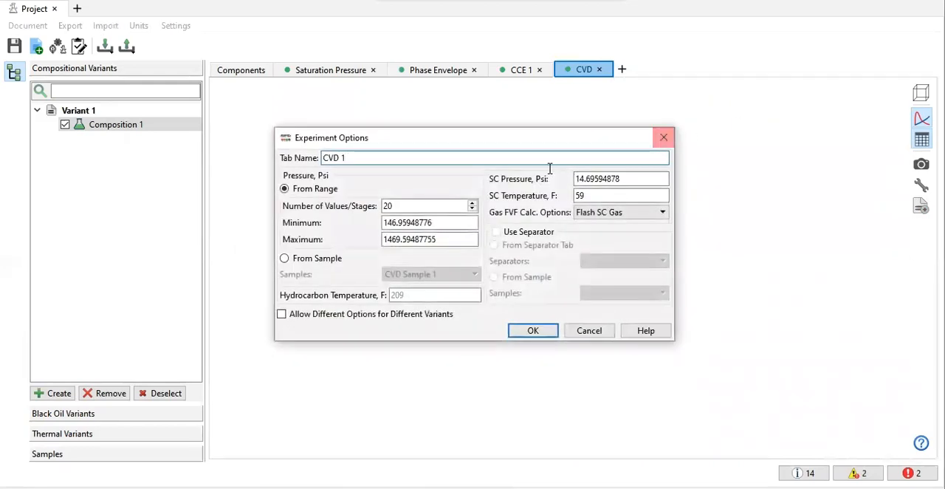
key(BackSpace)
key(BackSpace)
click(322, 264)
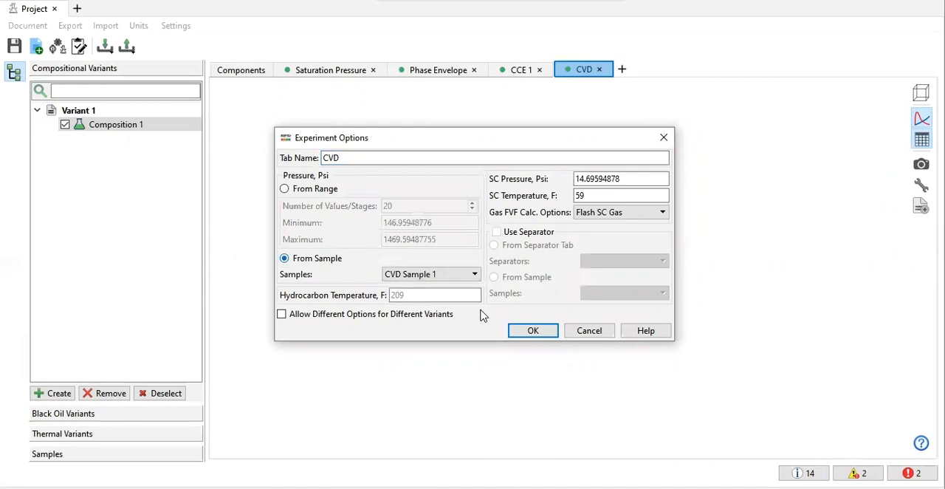
click(533, 330)
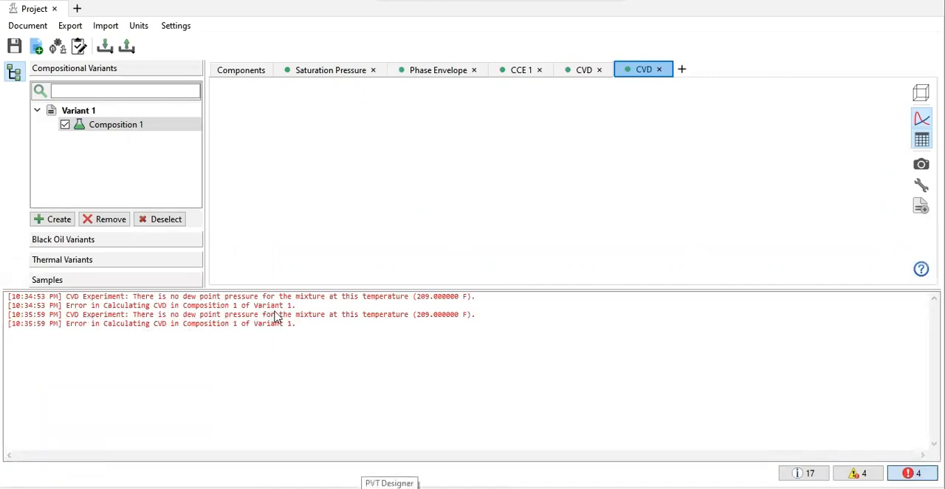
Step: Shrink the error log and remove the duplicate CVD experiment
drag(280, 289, 336, 453)
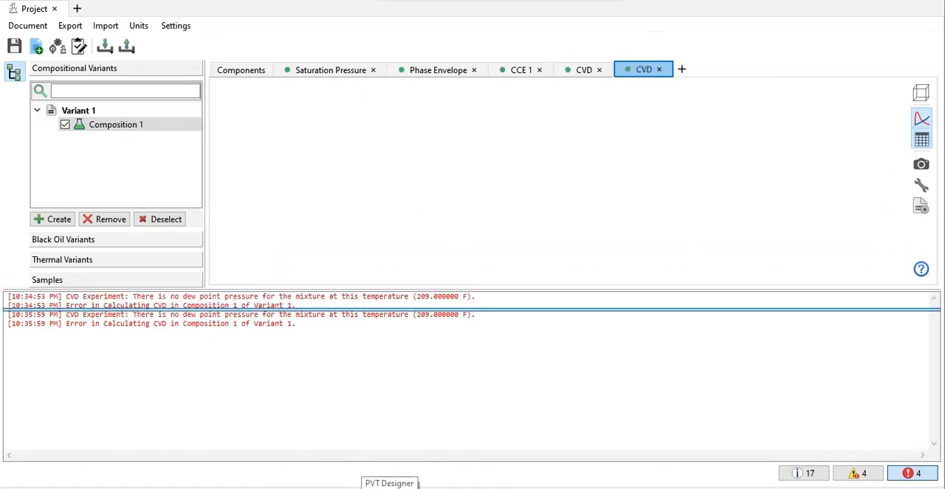
click(660, 71)
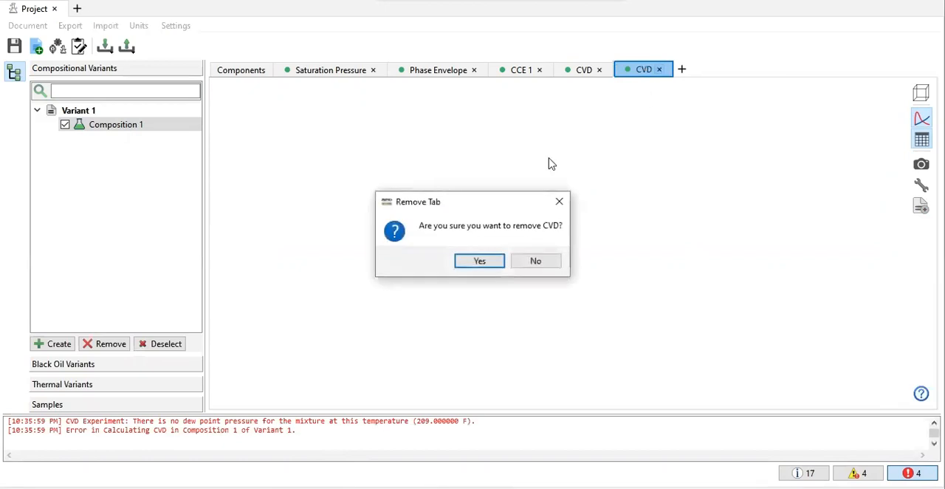
click(480, 260)
Step: Review the saturation pressure plot, phase envelope and CCE plot against the dew point in Saturation Pressure Sample 1
click(347, 77)
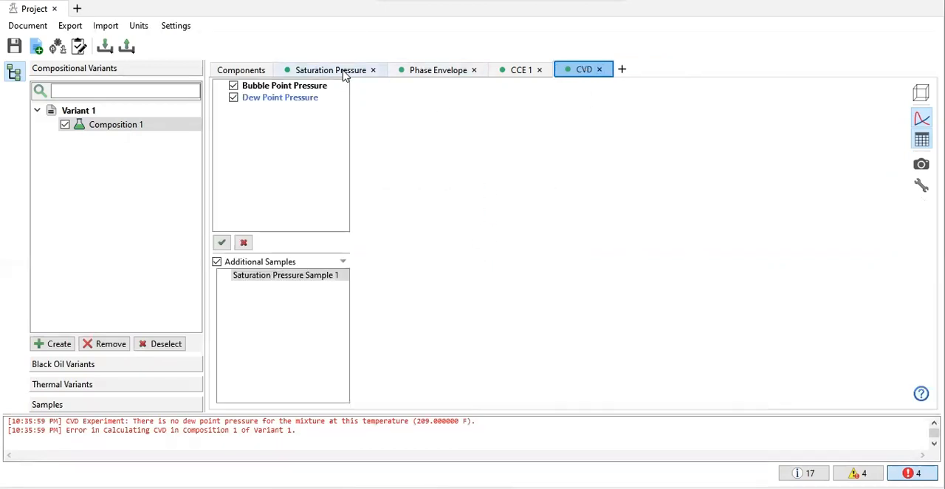
click(415, 73)
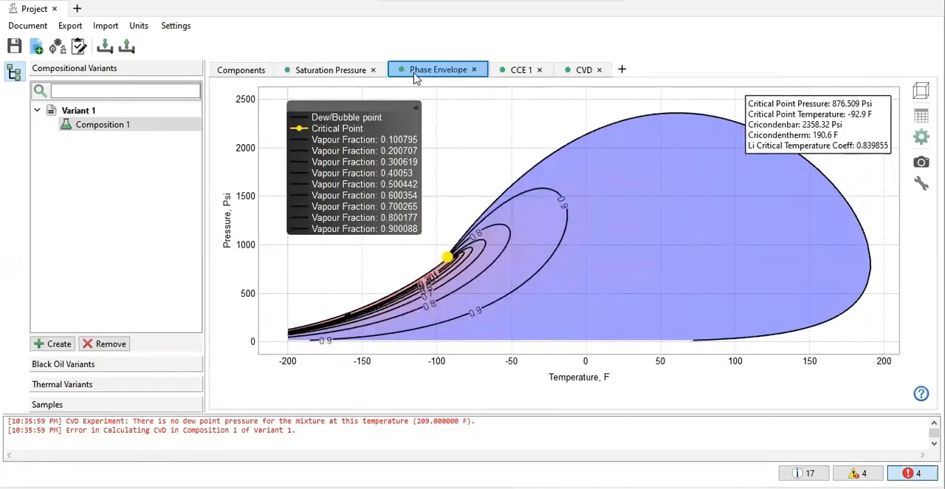
click(141, 403)
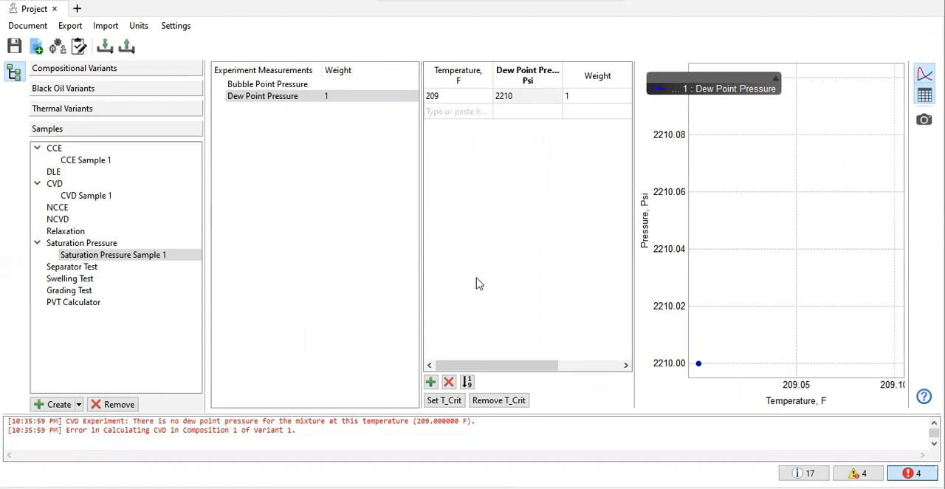
click(171, 72)
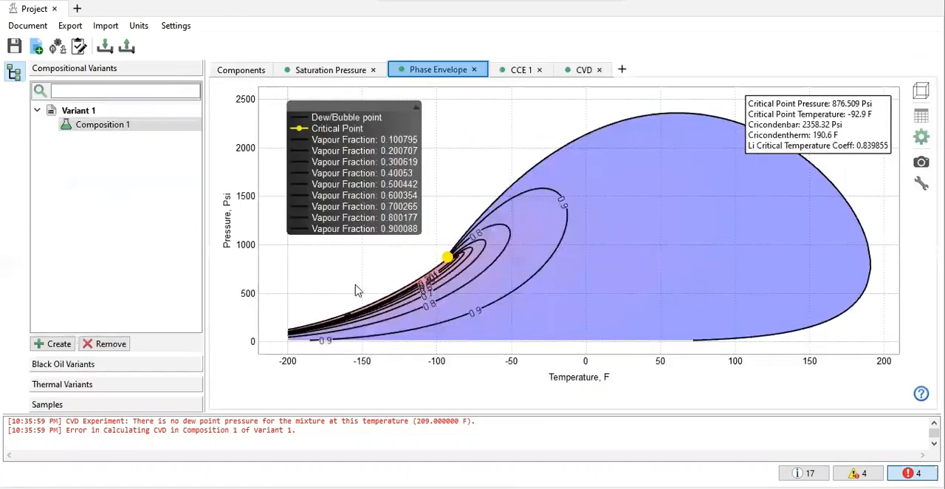
click(309, 70)
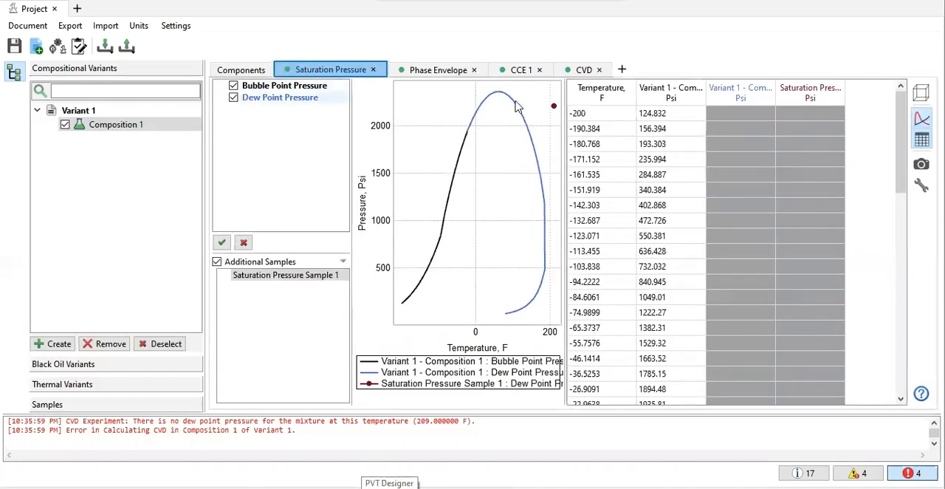
click(521, 70)
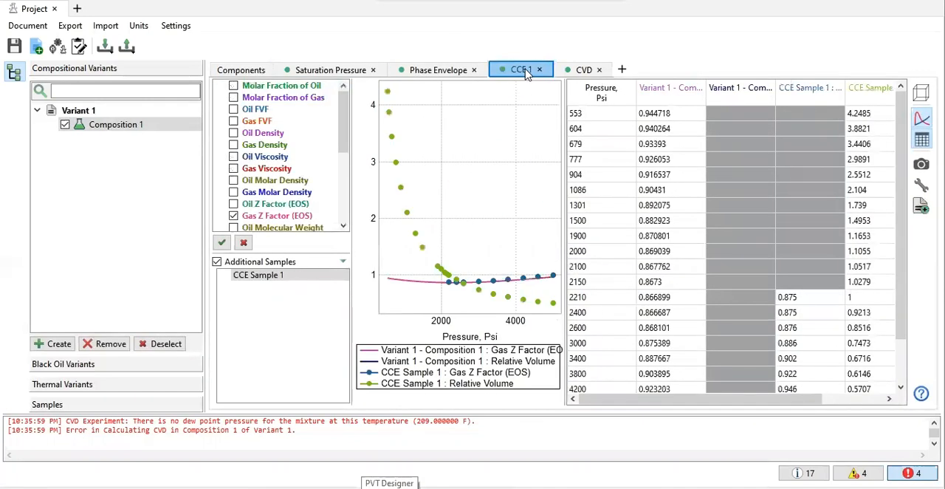
Step: Rerun the remaining CVD experiment with its existing options, keeping pressures from CVD Sample 1
click(576, 74)
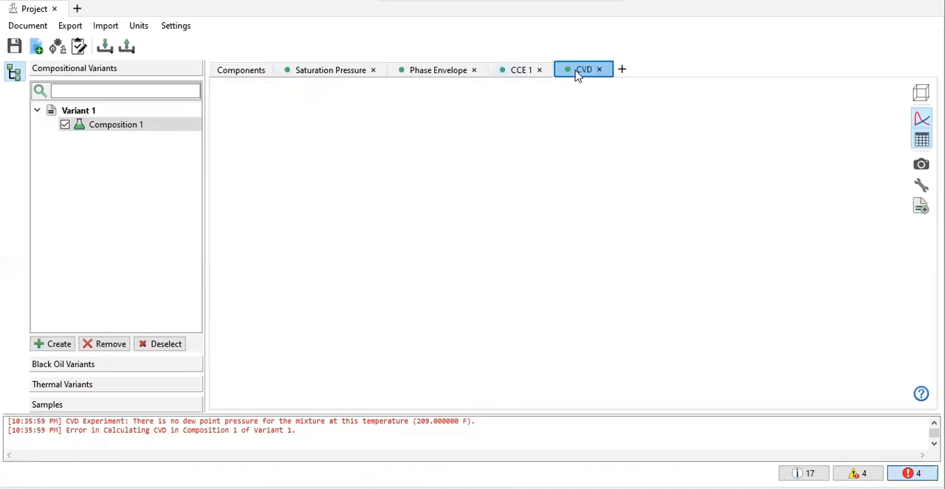
click(921, 185)
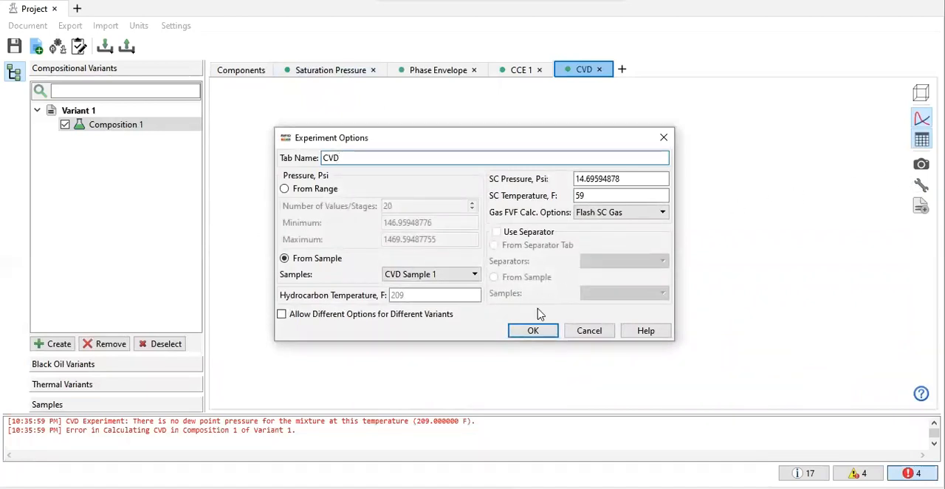
click(552, 330)
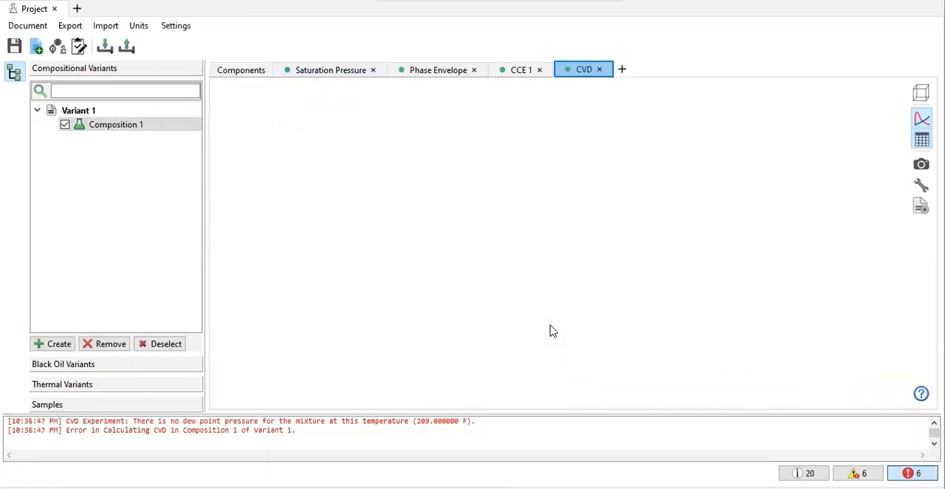
Step: Review the component properties and EOS settings of Composition 1, and hide the error log
click(235, 74)
scroll(329, 190, down, 2)
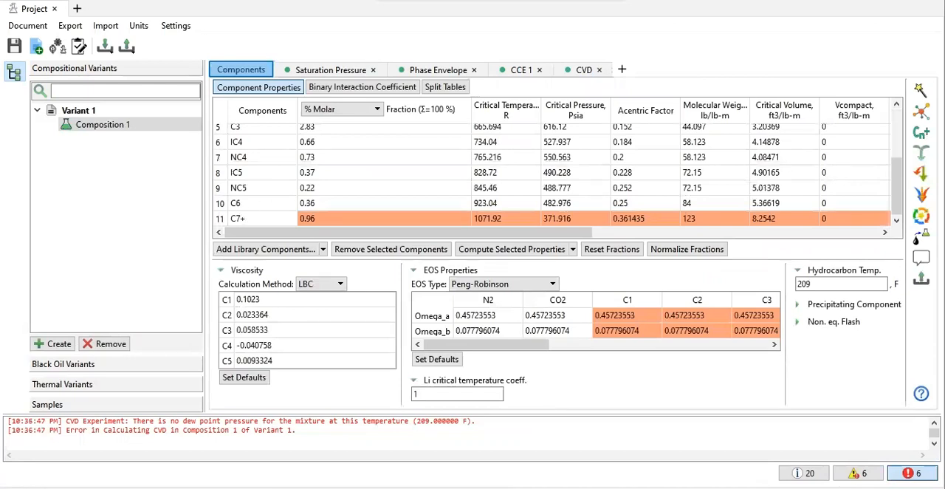
click(14, 48)
click(912, 473)
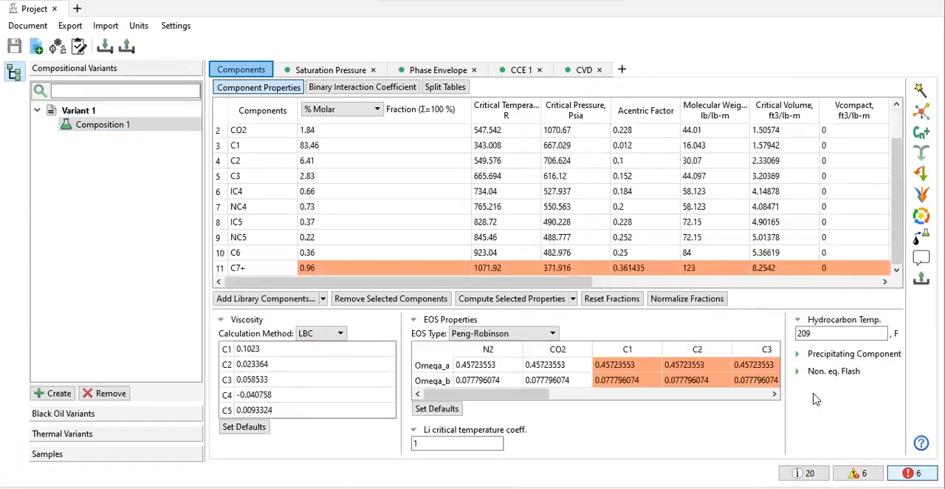
Step: Inspect the Liquid Dropout measurements of CVD Sample 1 alongside the logged CVD calculation errors
click(79, 454)
click(75, 197)
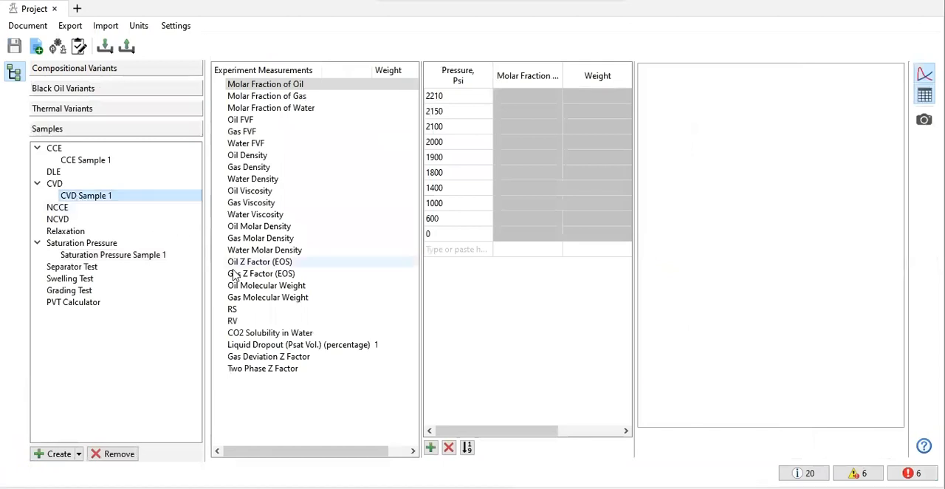
click(294, 333)
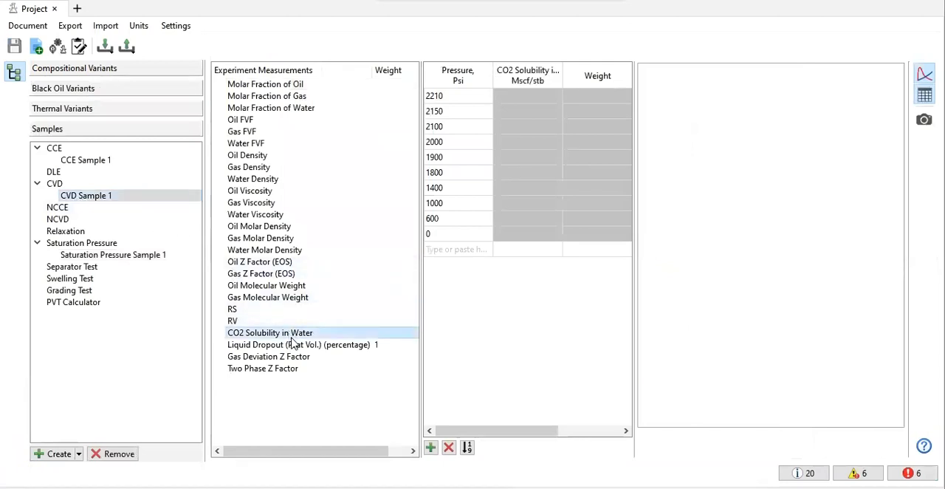
click(313, 345)
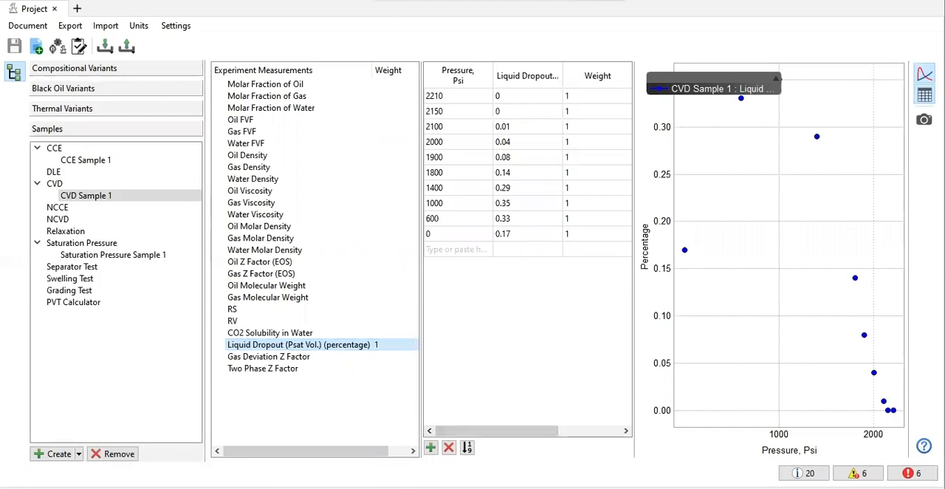
click(910, 472)
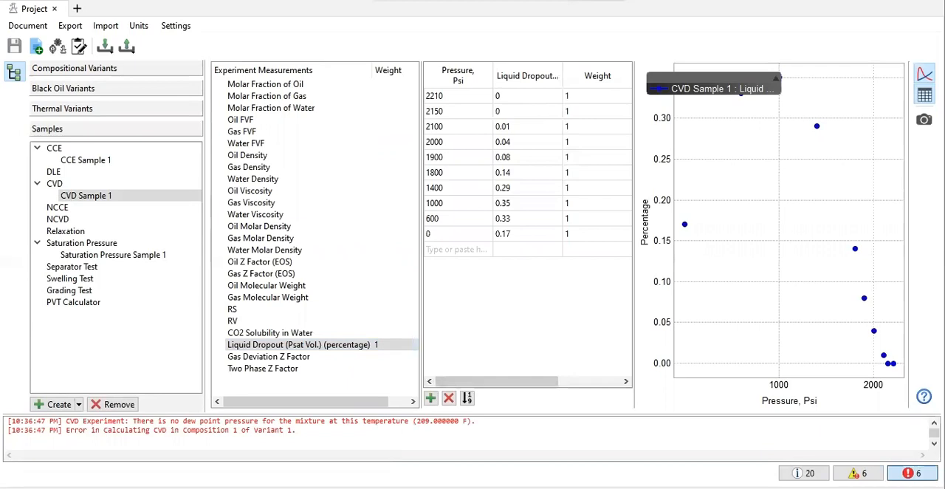
click(912, 473)
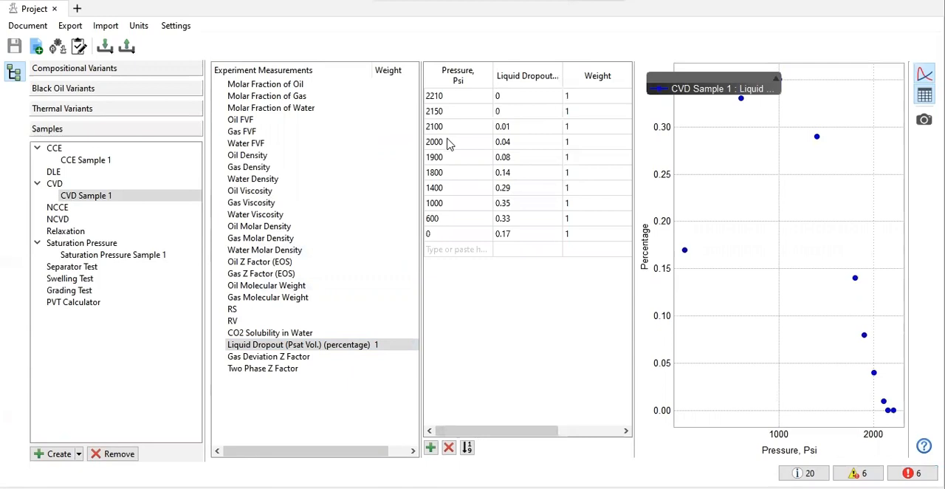
Step: Delete the 0 psi row from CVD Sample 1 and recalculate the CVD experiment for Variant 1
drag(460, 234, 520, 245)
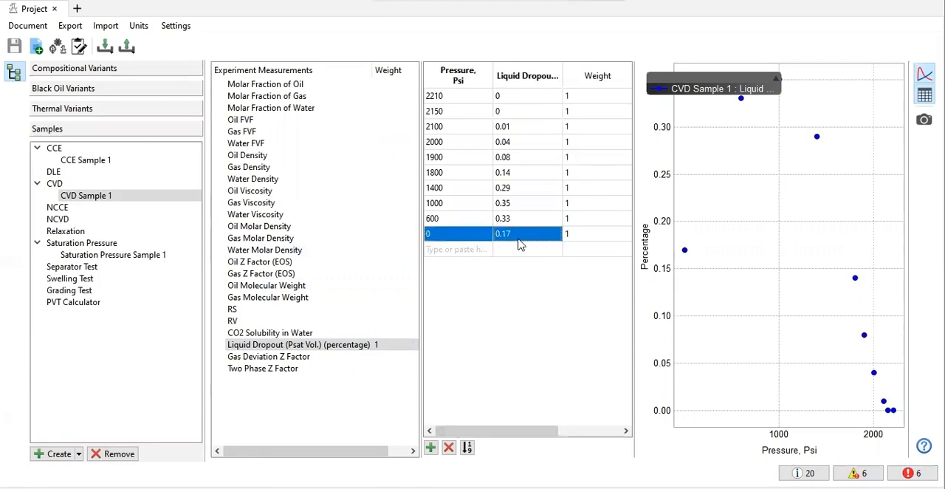
right_click(528, 237)
click(561, 261)
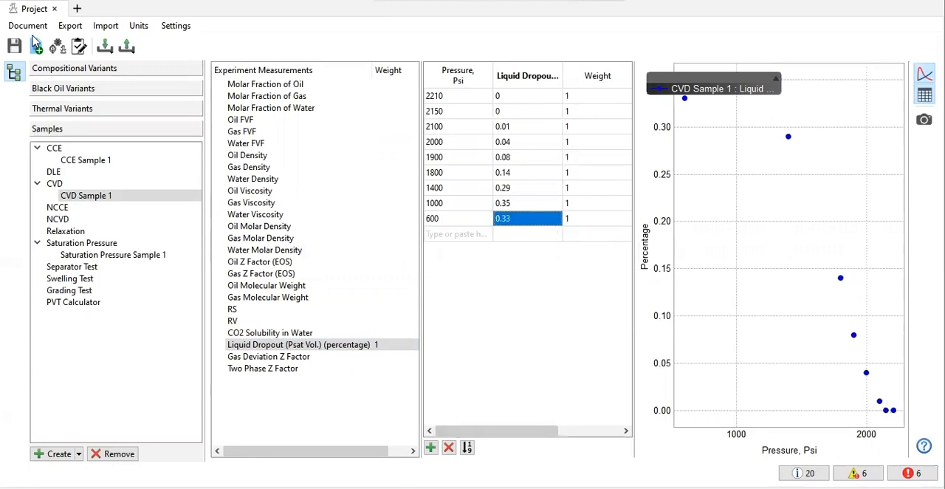
click(67, 72)
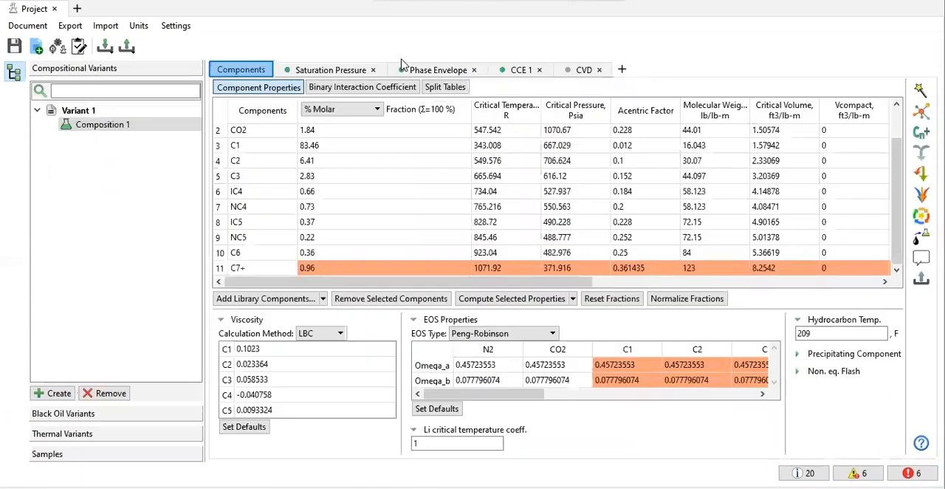
click(548, 73)
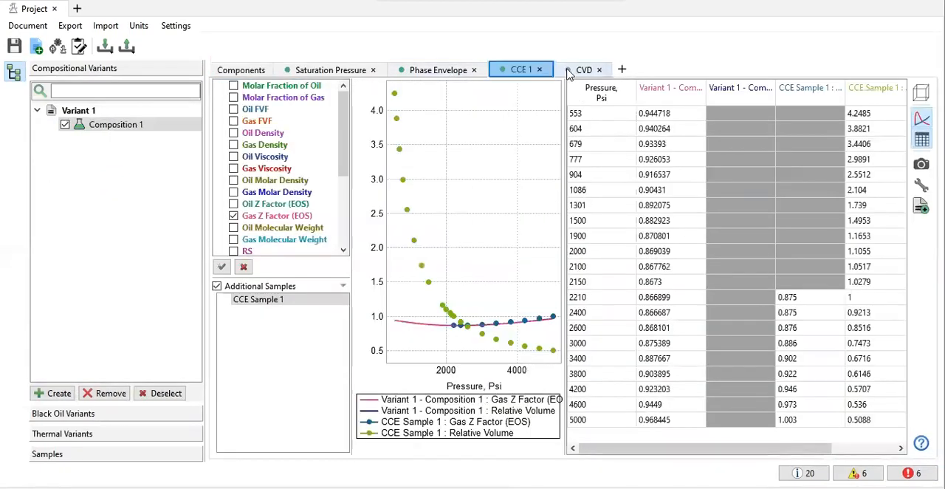
click(569, 74)
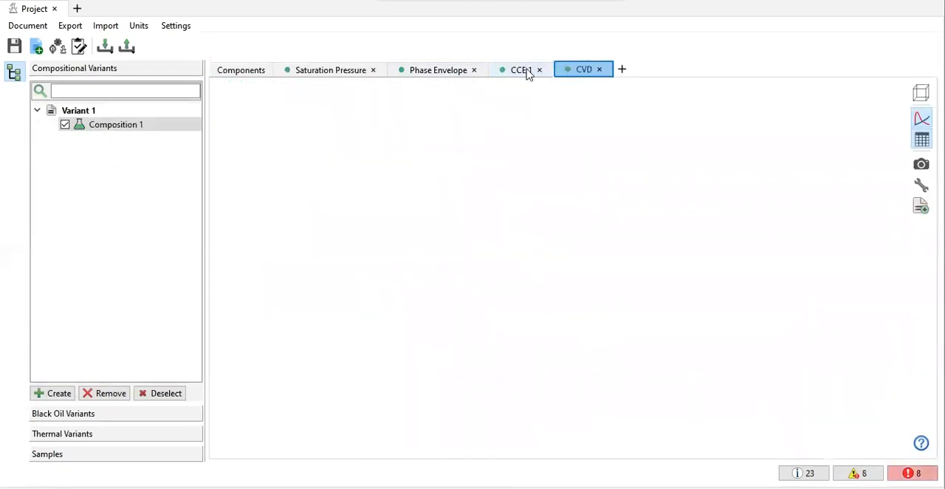
Step: Check the Relative Volume and Liquid Dropout curve selections in the CCE 1 experiment, leaving the plotted properties as they were
click(529, 72)
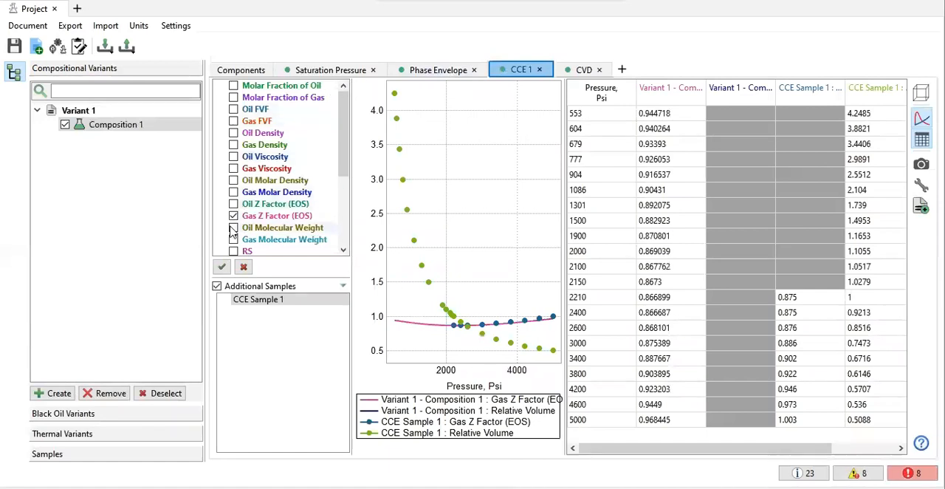
scroll(233, 228, down, 2)
scroll(233, 231, down, 1)
click(233, 180)
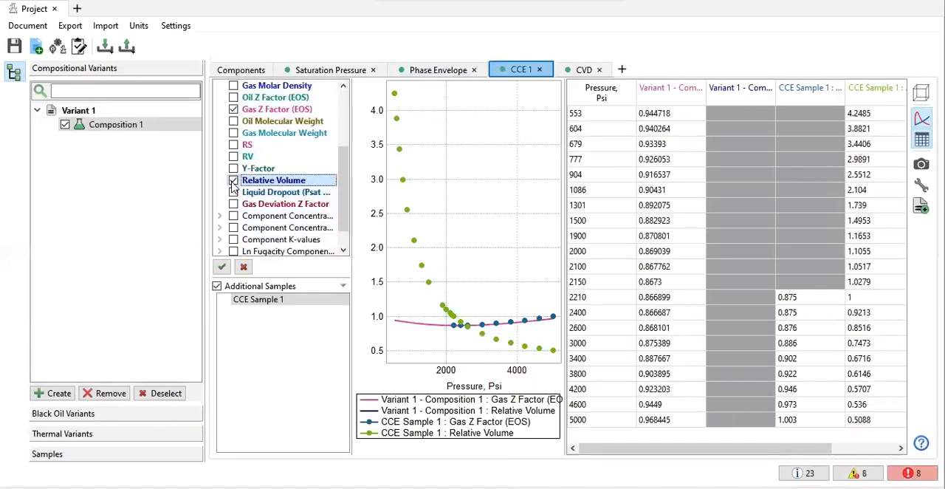
click(233, 180)
click(233, 191)
click(234, 192)
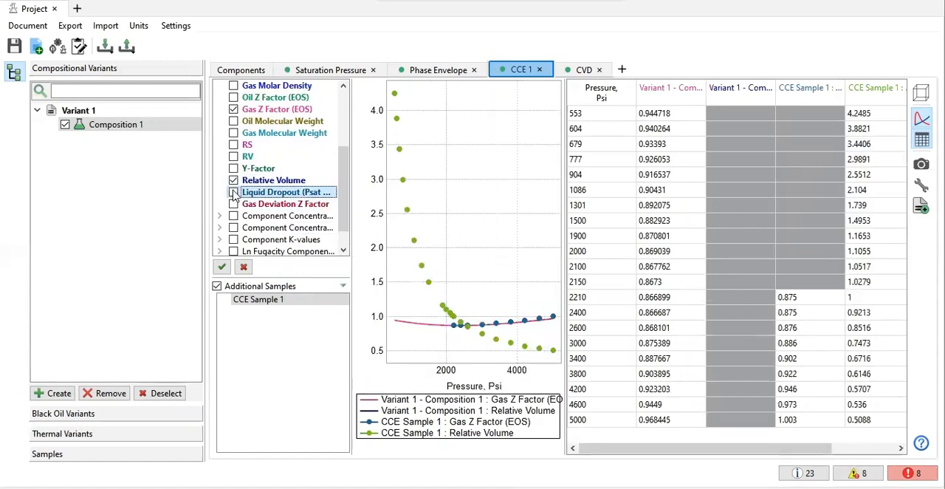
Step: Check the available equation-of-state types for Composition 1 and keep Peng-Robinson
click(239, 70)
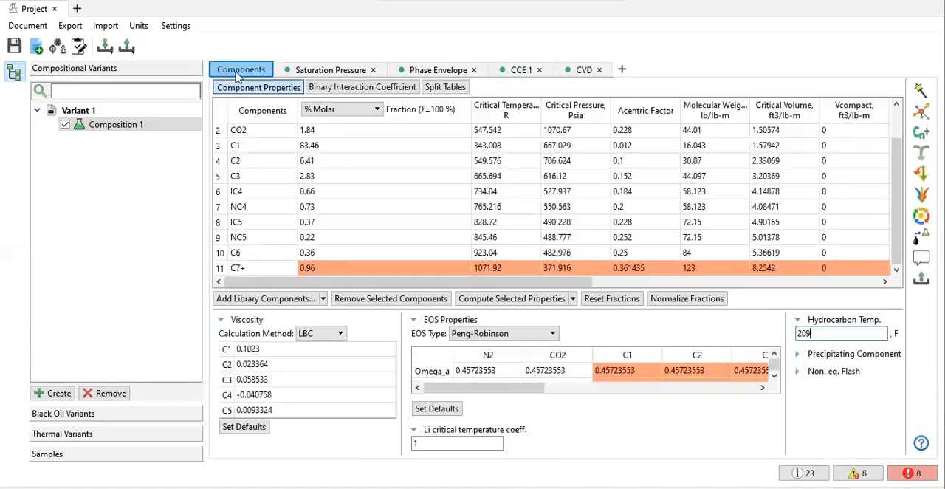
click(521, 334)
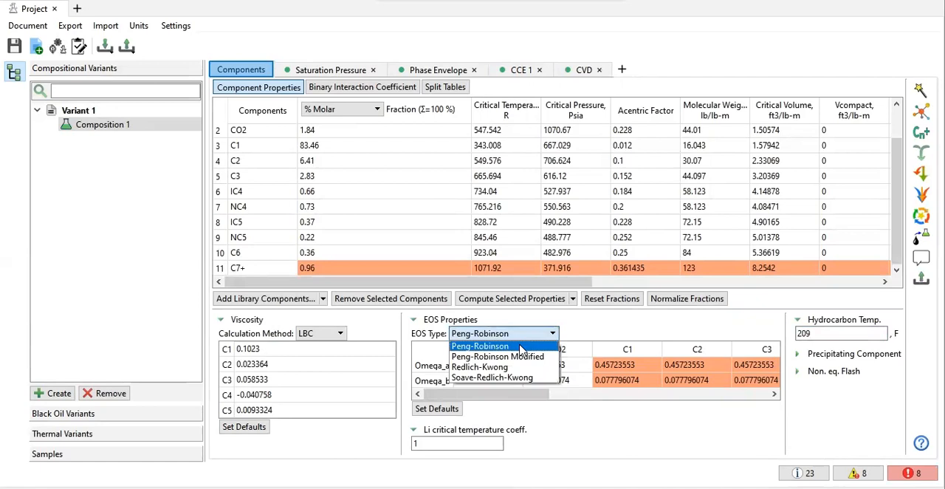
click(520, 347)
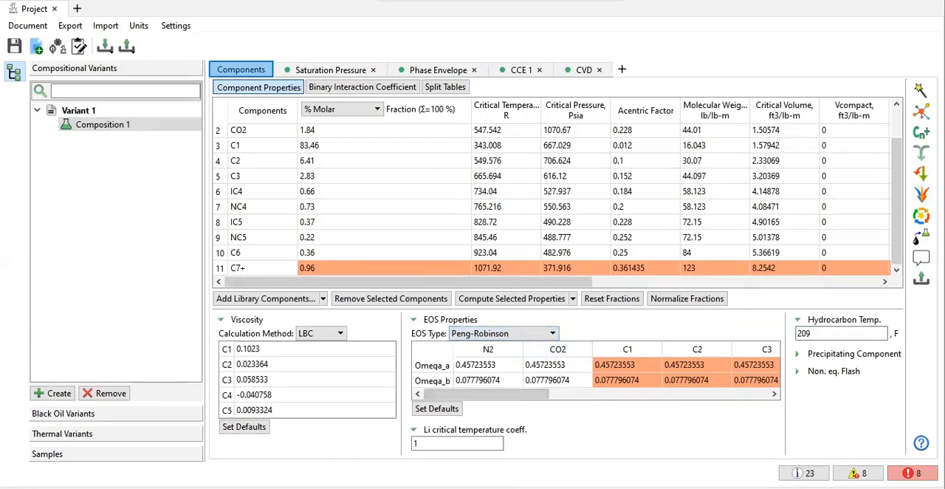
Step: Add CCE 1 with CCE Sample 1 to the experiments for matching and run the matching
click(919, 90)
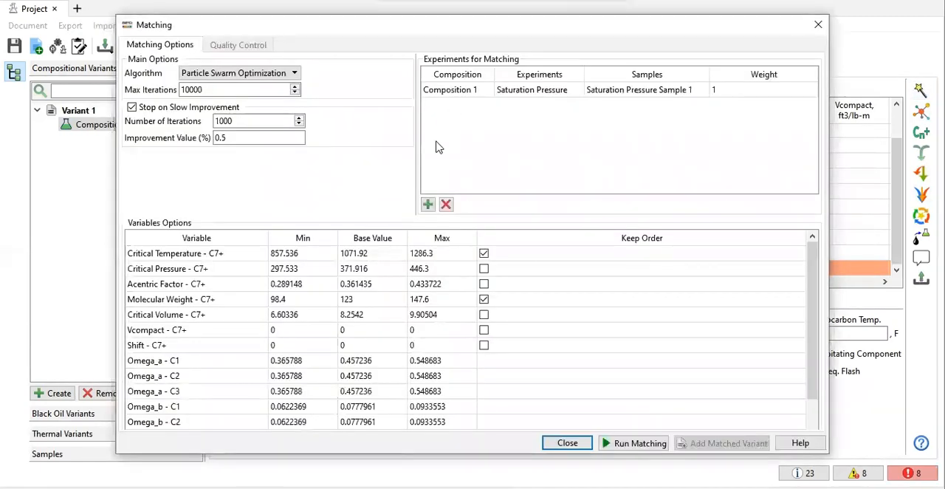
click(427, 205)
click(518, 103)
click(485, 110)
click(515, 106)
click(519, 110)
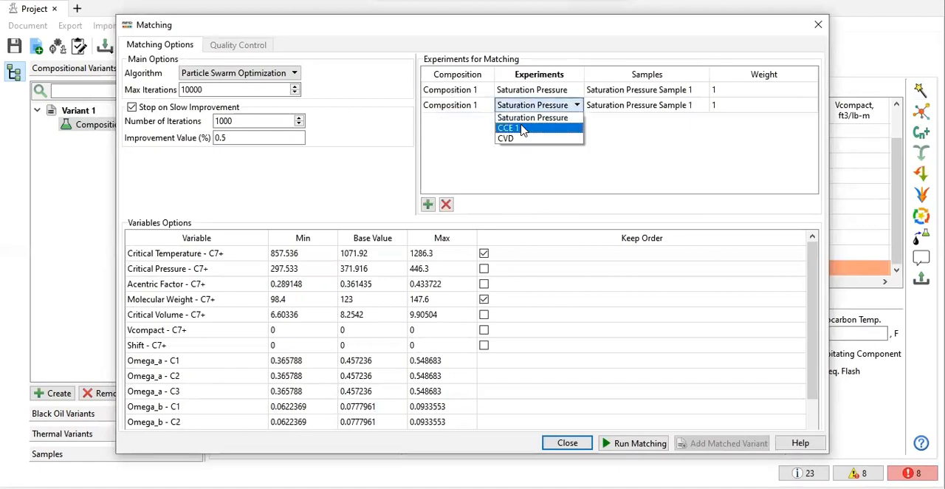
click(521, 129)
click(633, 444)
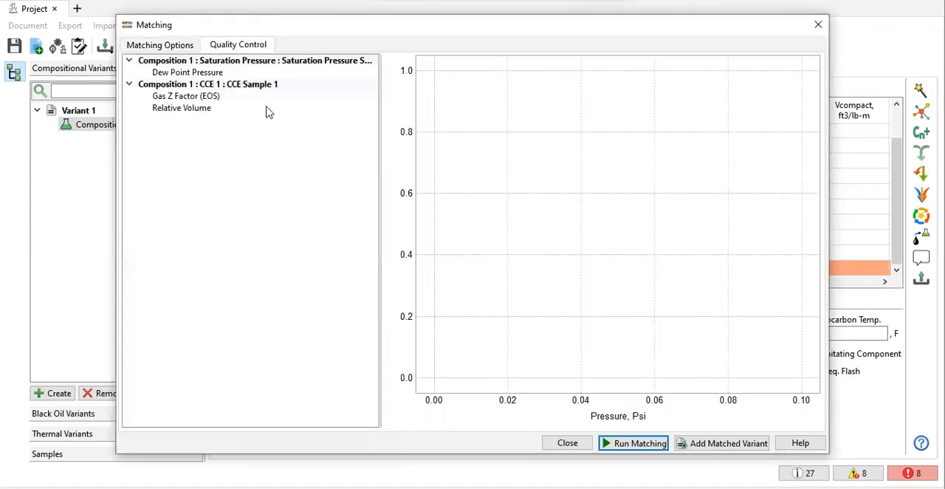
Step: Compare the matched dew point pressure, gas Z factor and relative volume curves with the sample data
click(210, 77)
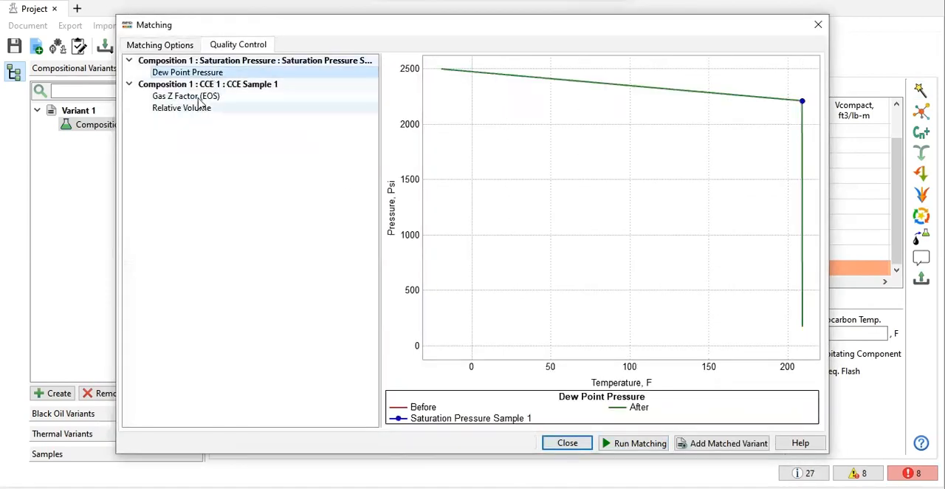
click(199, 97)
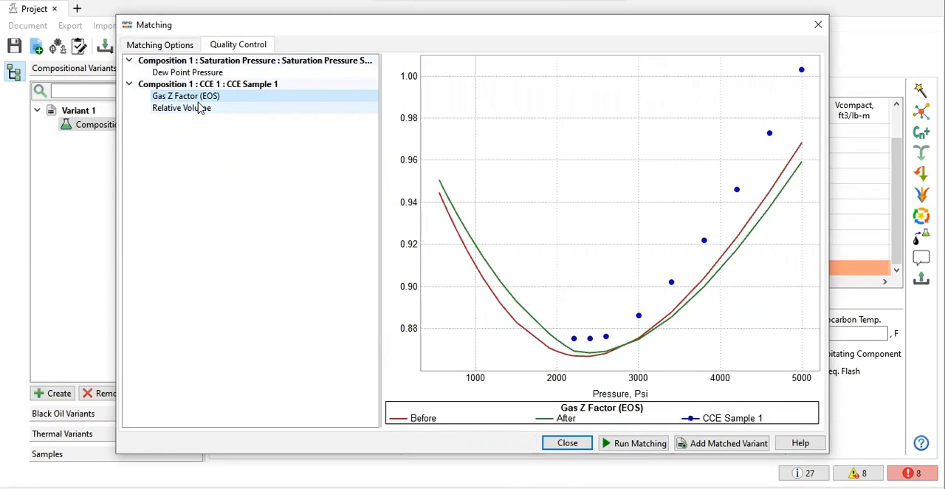
click(200, 108)
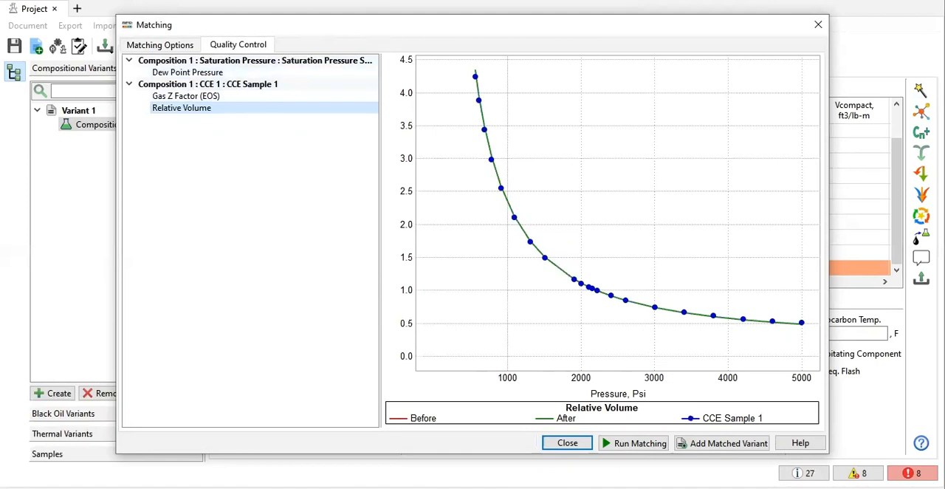
Step: Add the CVD experiment with CVD Sample 1 to the matching setup and rerun the matching
click(165, 44)
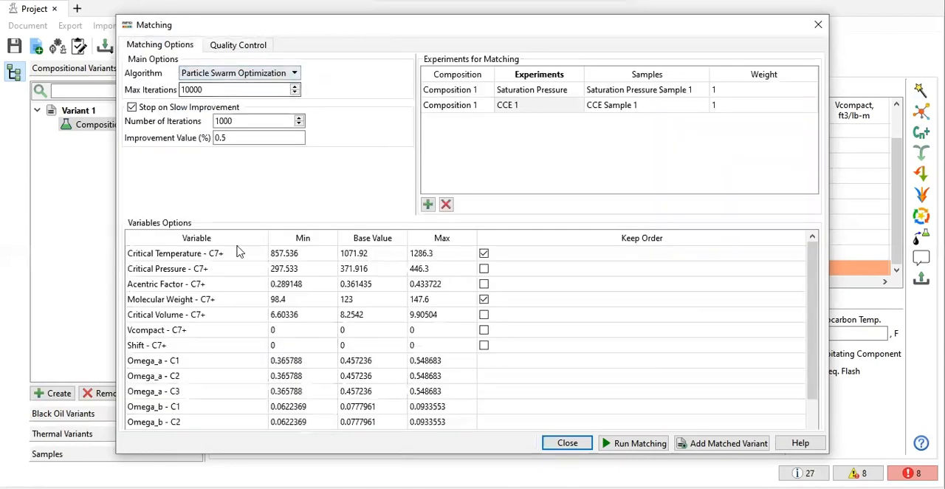
click(427, 205)
click(482, 123)
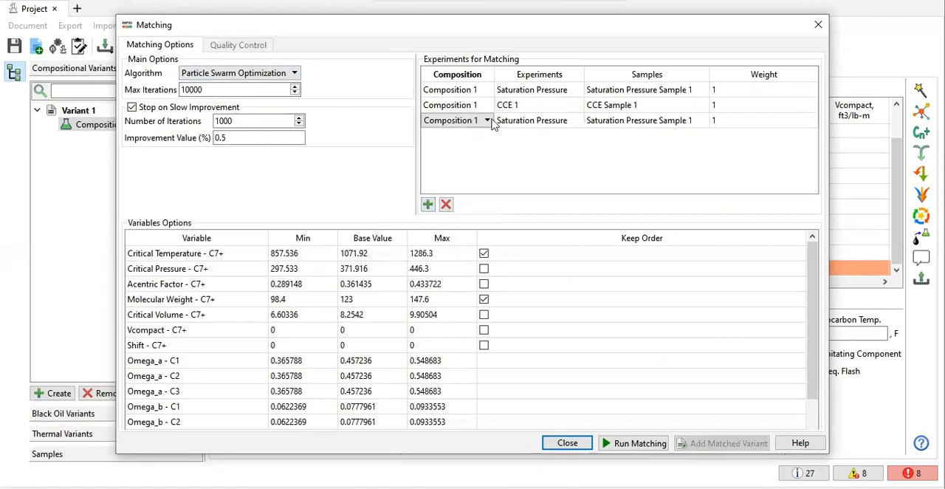
click(512, 122)
click(516, 123)
click(518, 155)
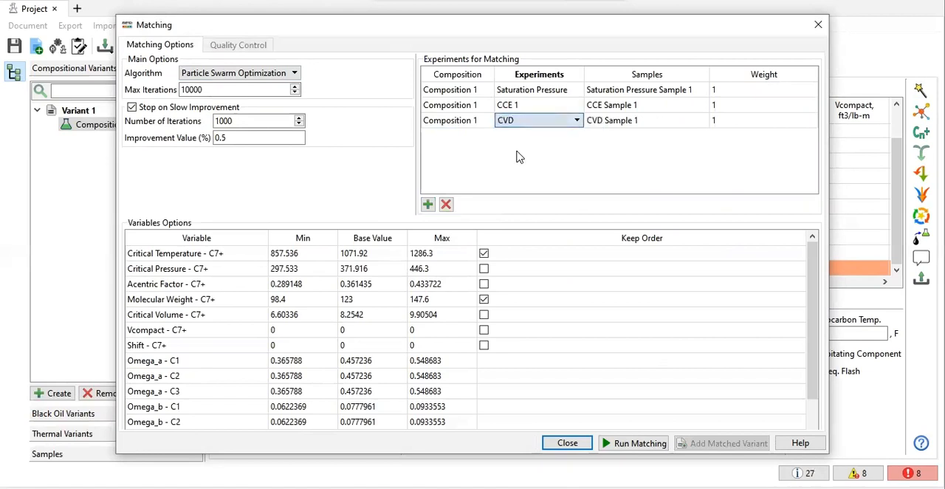
click(632, 444)
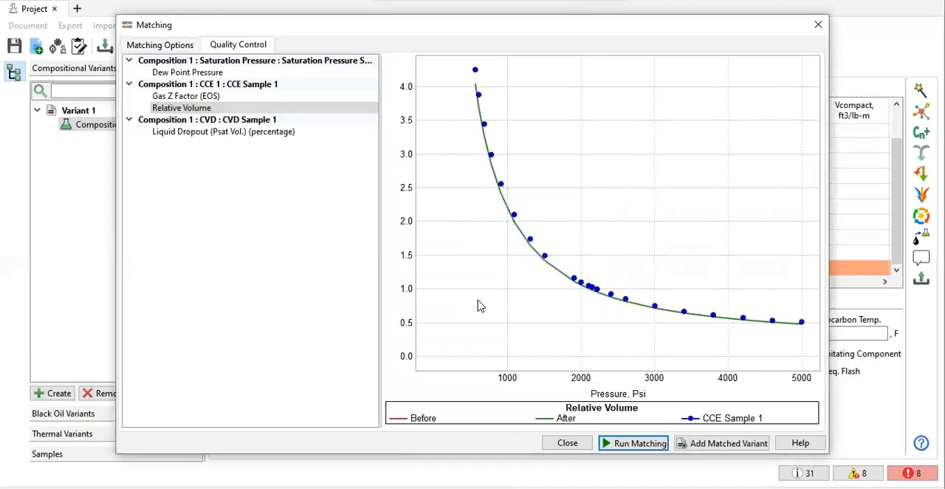
Step: Check the CVD liquid dropout match, add the matched result as a new variant and close the matching setup
click(225, 137)
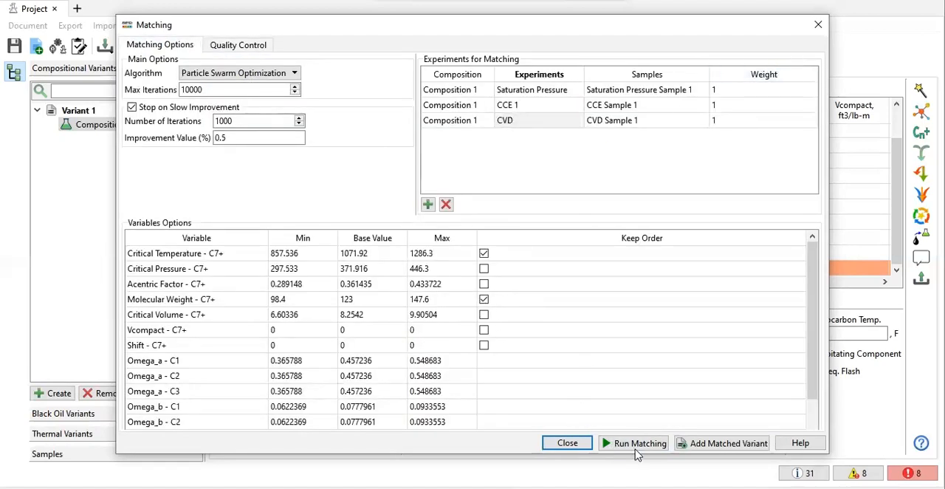
click(700, 442)
click(501, 267)
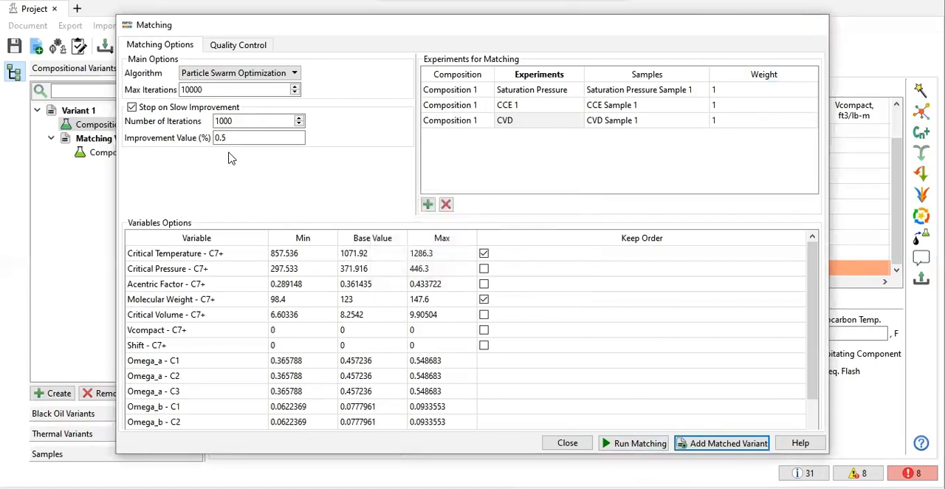
click(816, 25)
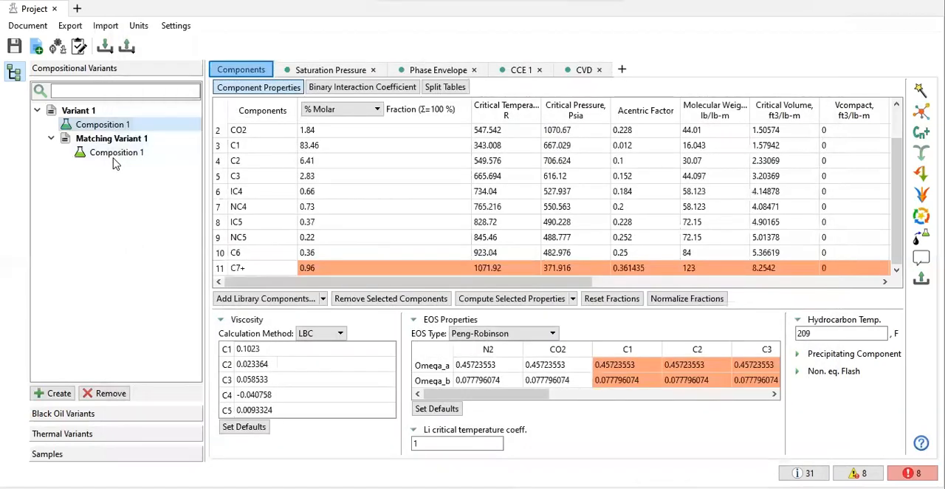
Step: Review the saturation pressure, phase envelope, CCE 1 and CVD results for the composition in Matching Variant 1
click(116, 152)
click(313, 71)
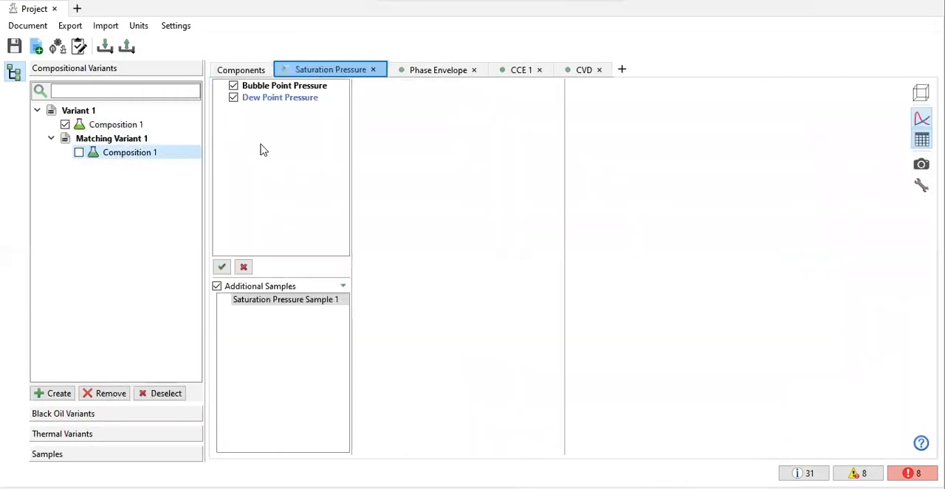
click(418, 74)
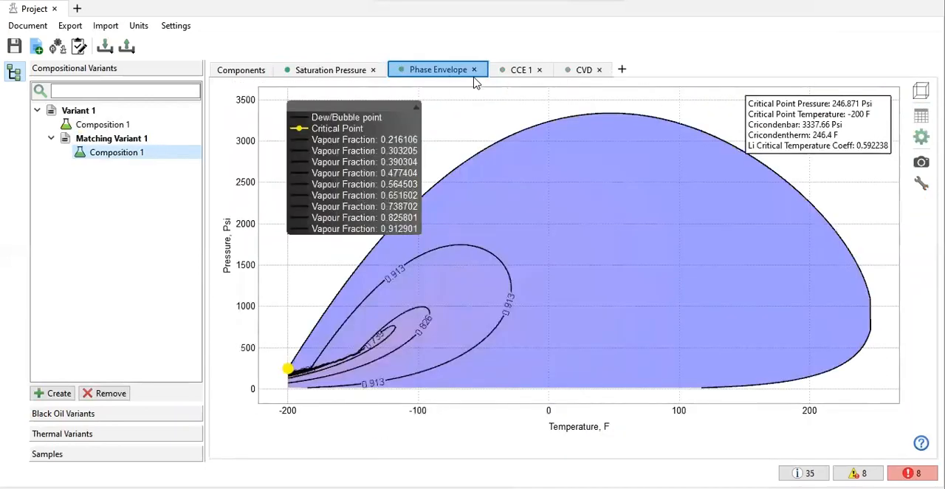
click(522, 69)
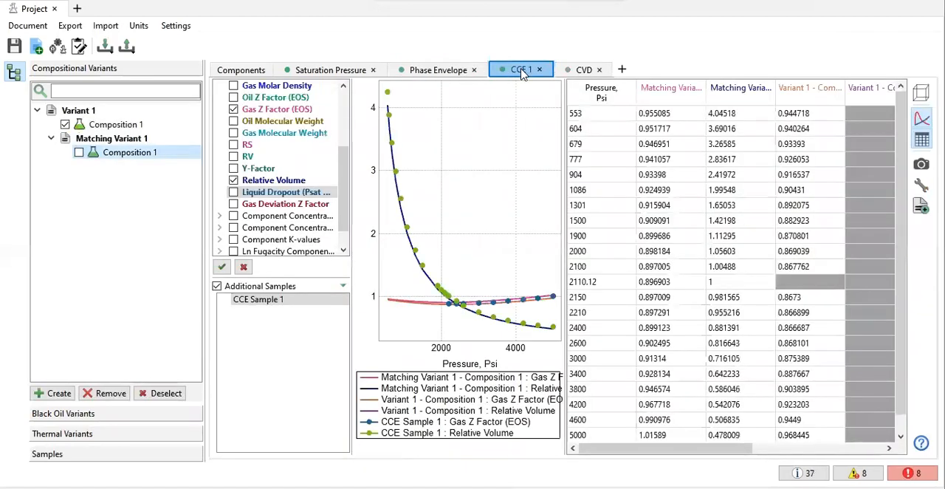
click(565, 70)
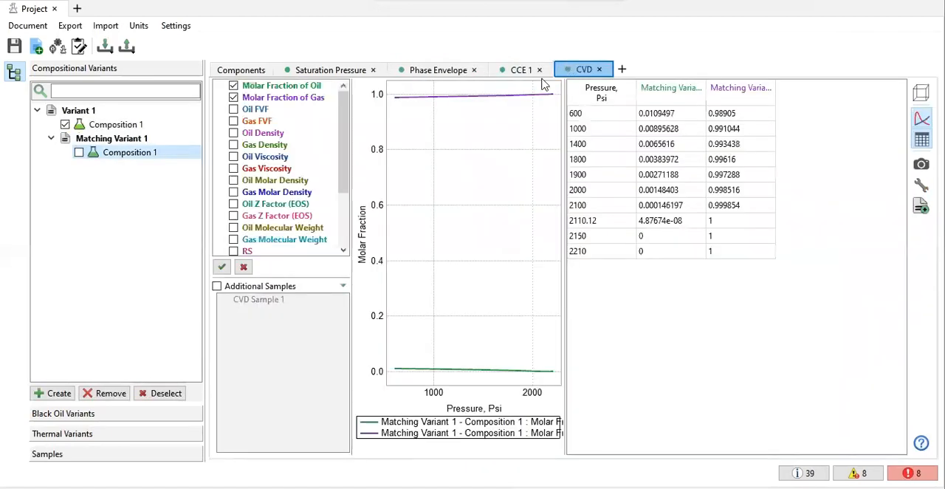
Step: Hide the oil and gas molar fraction curves in the CVD results and deselect Variant 1's Composition 1
click(233, 96)
click(233, 86)
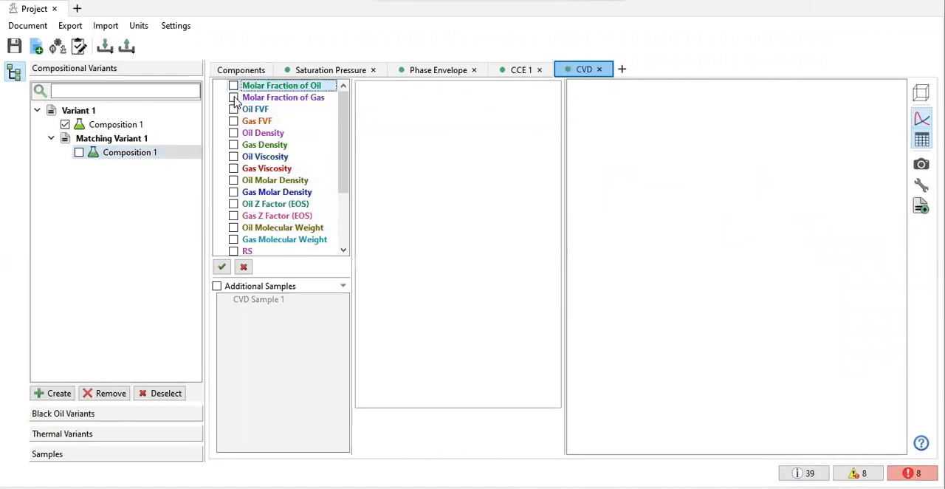
click(65, 125)
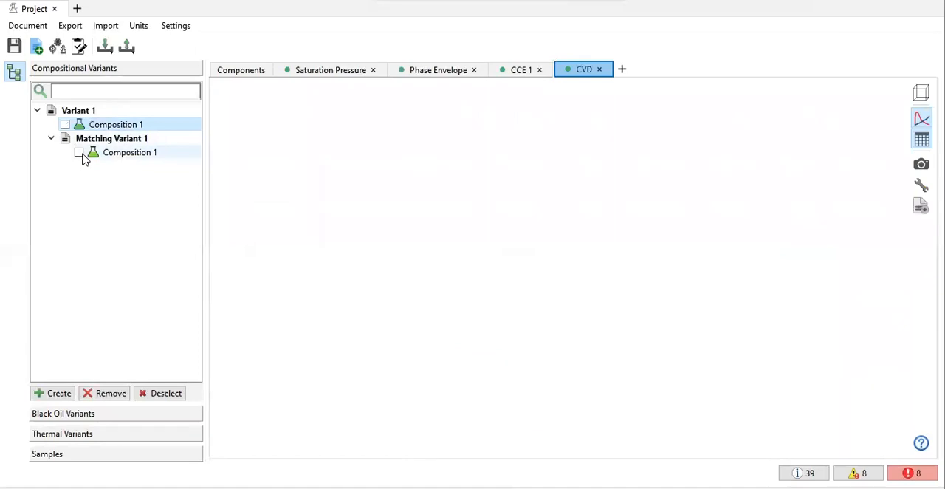
Step: Include Variant 1's Composition 1 alongside the Matching Variant 1 composition in the CVD comparison and read the error log
click(523, 70)
click(554, 68)
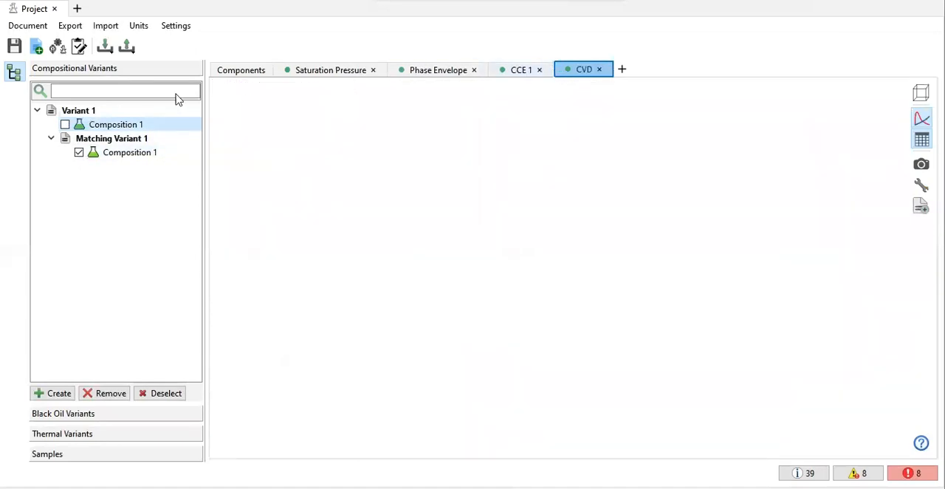
click(65, 125)
click(912, 473)
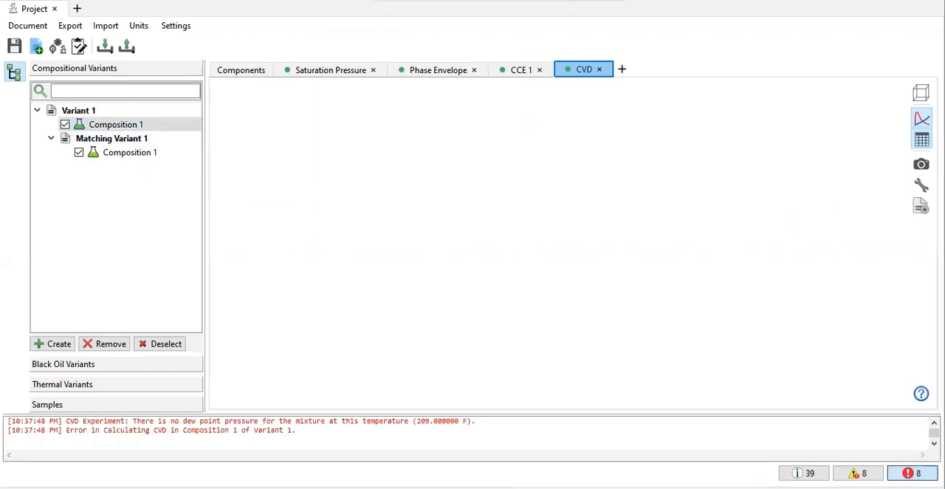
click(912, 473)
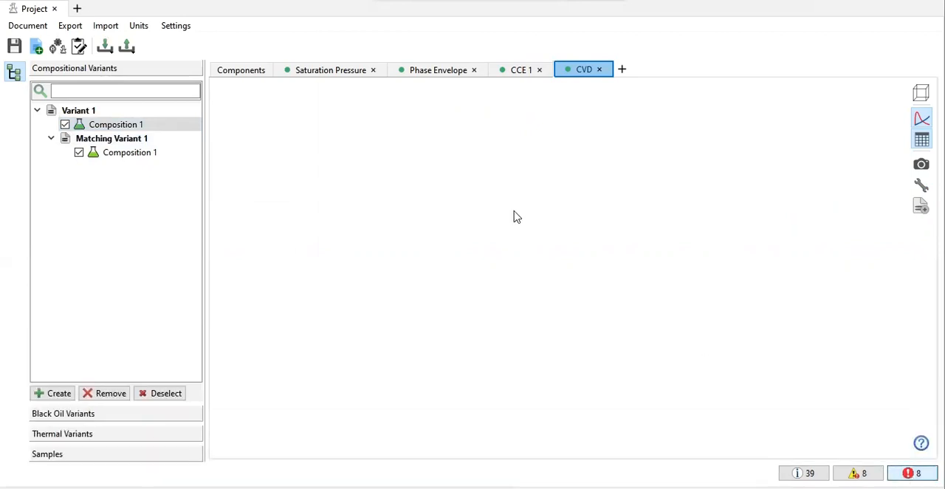
Step: Review Variant 1's component properties and phase envelope, and compare its saturation pressure, CCE 1 and CVD results with Matching Variant 1
click(240, 76)
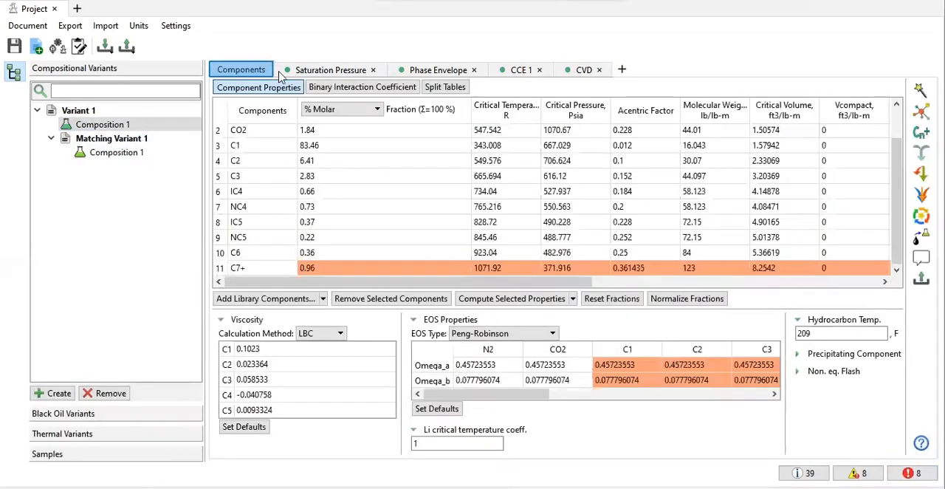
click(314, 72)
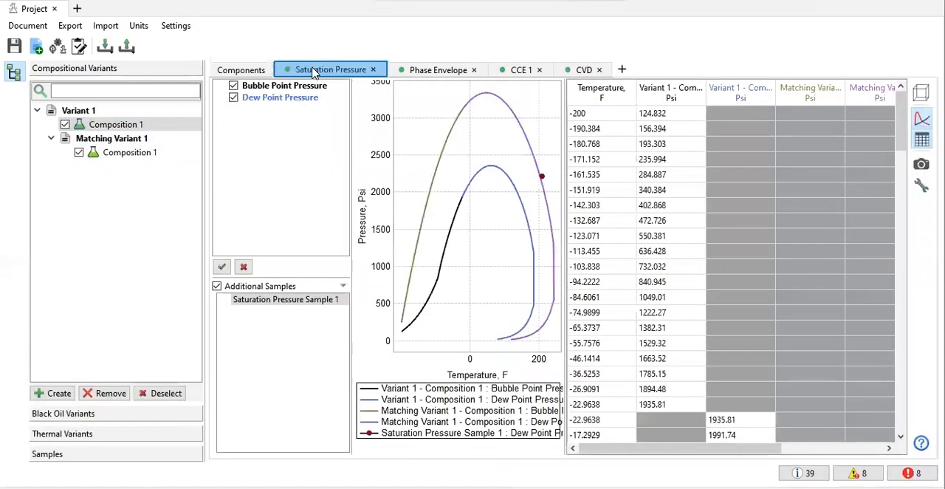
click(407, 69)
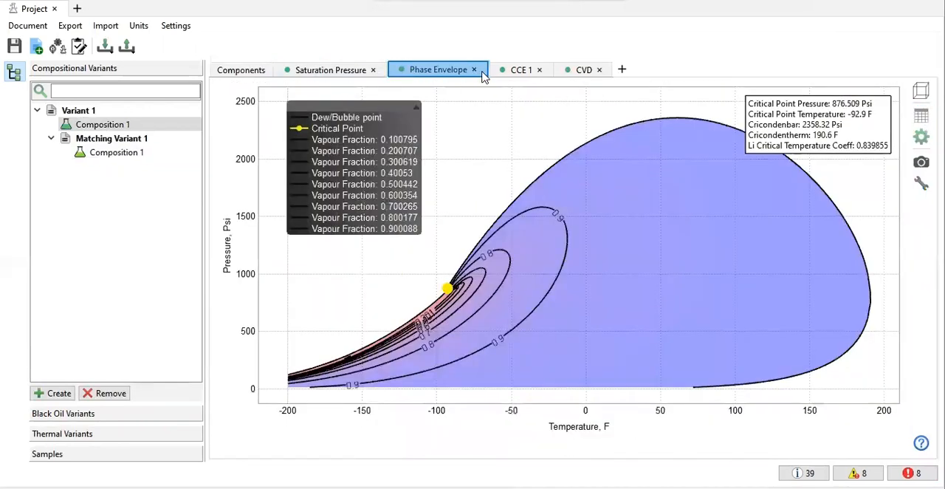
click(519, 72)
click(576, 71)
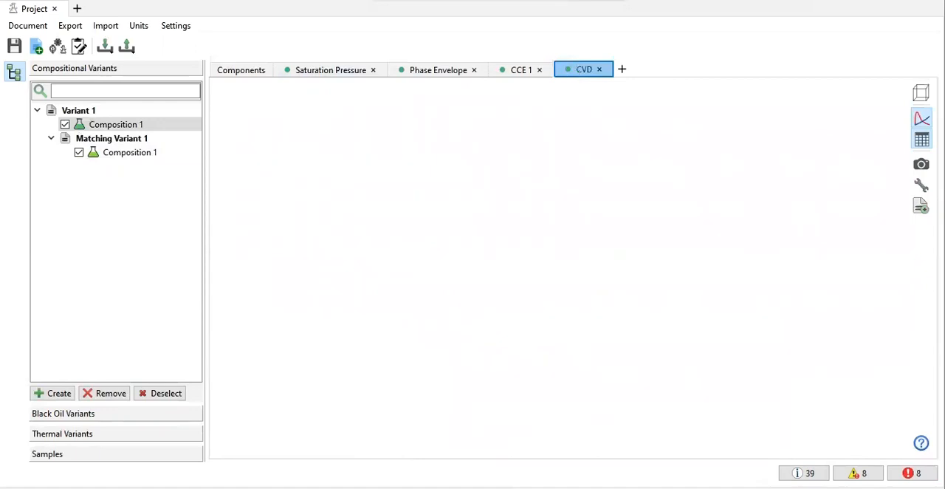
Step: Recheck the saturation pressure curves and phase envelope, and inspect the water PVT table of the black oil Variant 1
click(241, 74)
click(311, 71)
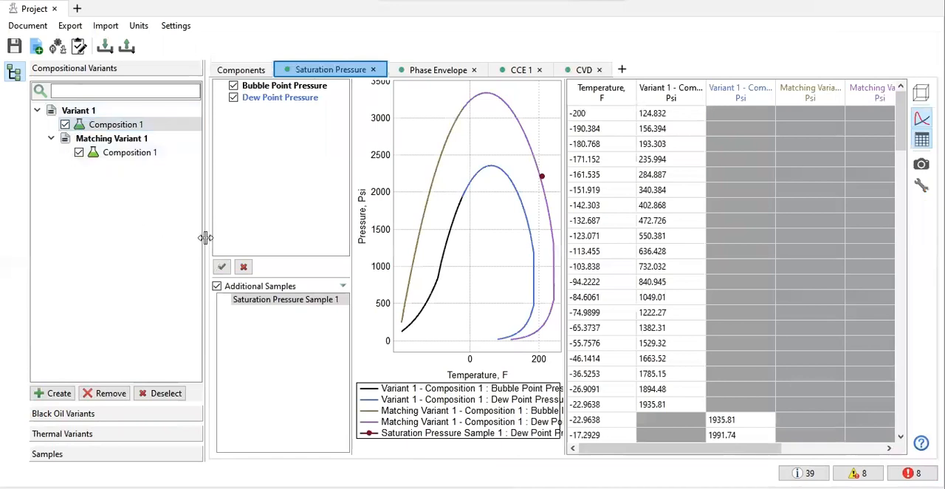
click(414, 70)
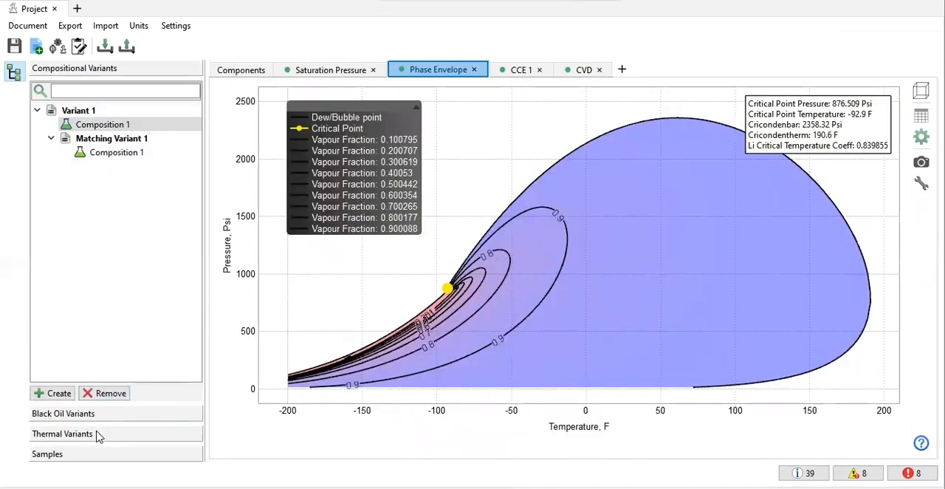
click(99, 414)
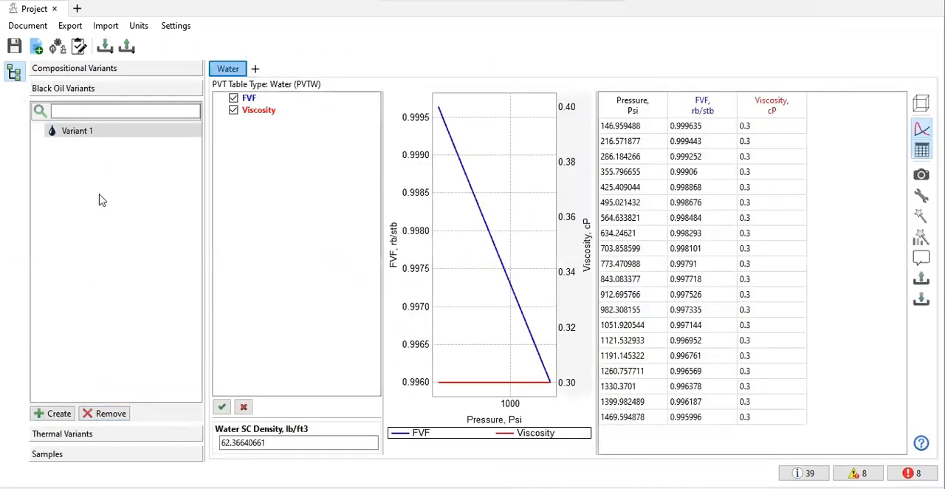
click(114, 69)
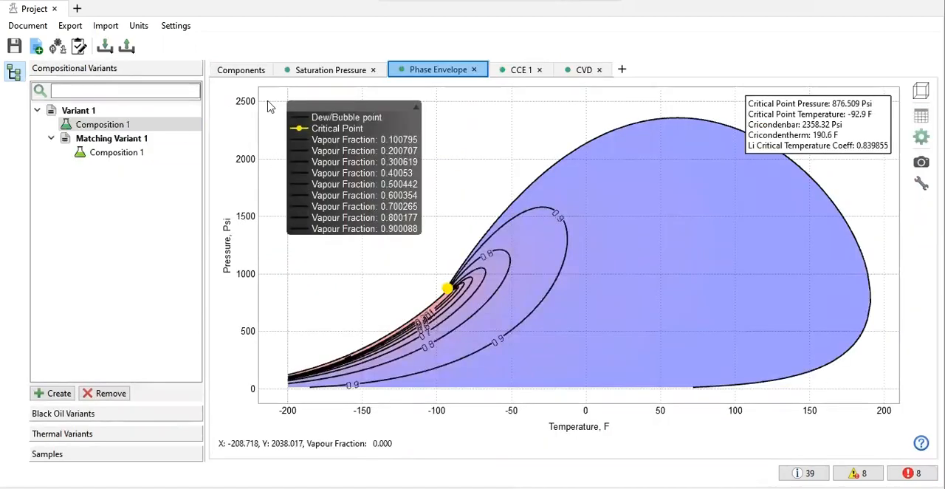
click(237, 71)
click(330, 69)
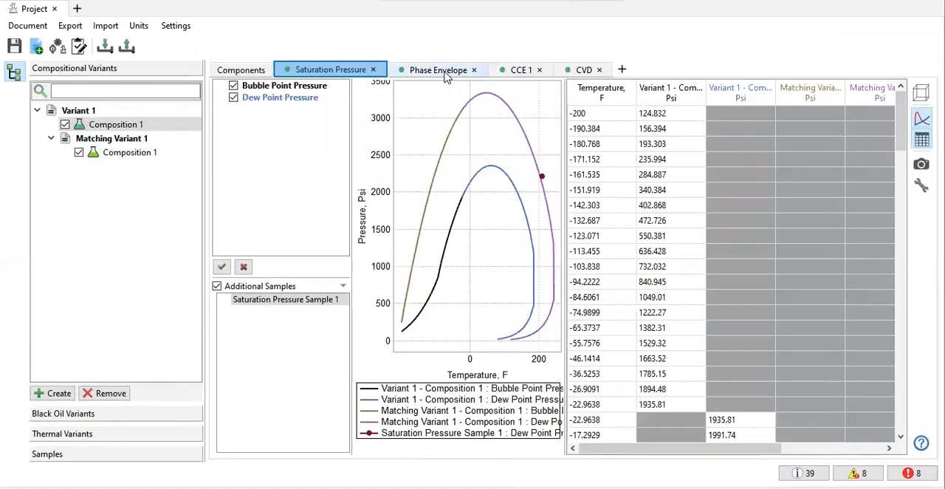
click(444, 71)
click(524, 71)
click(578, 70)
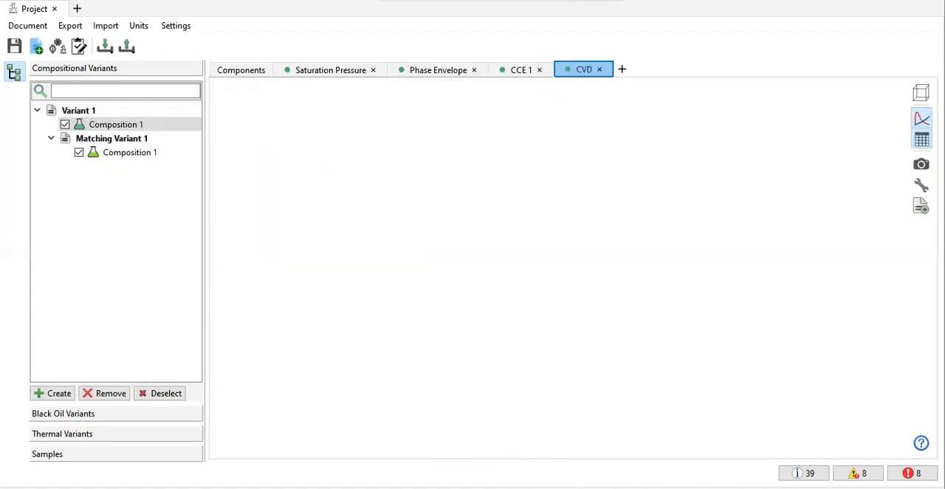